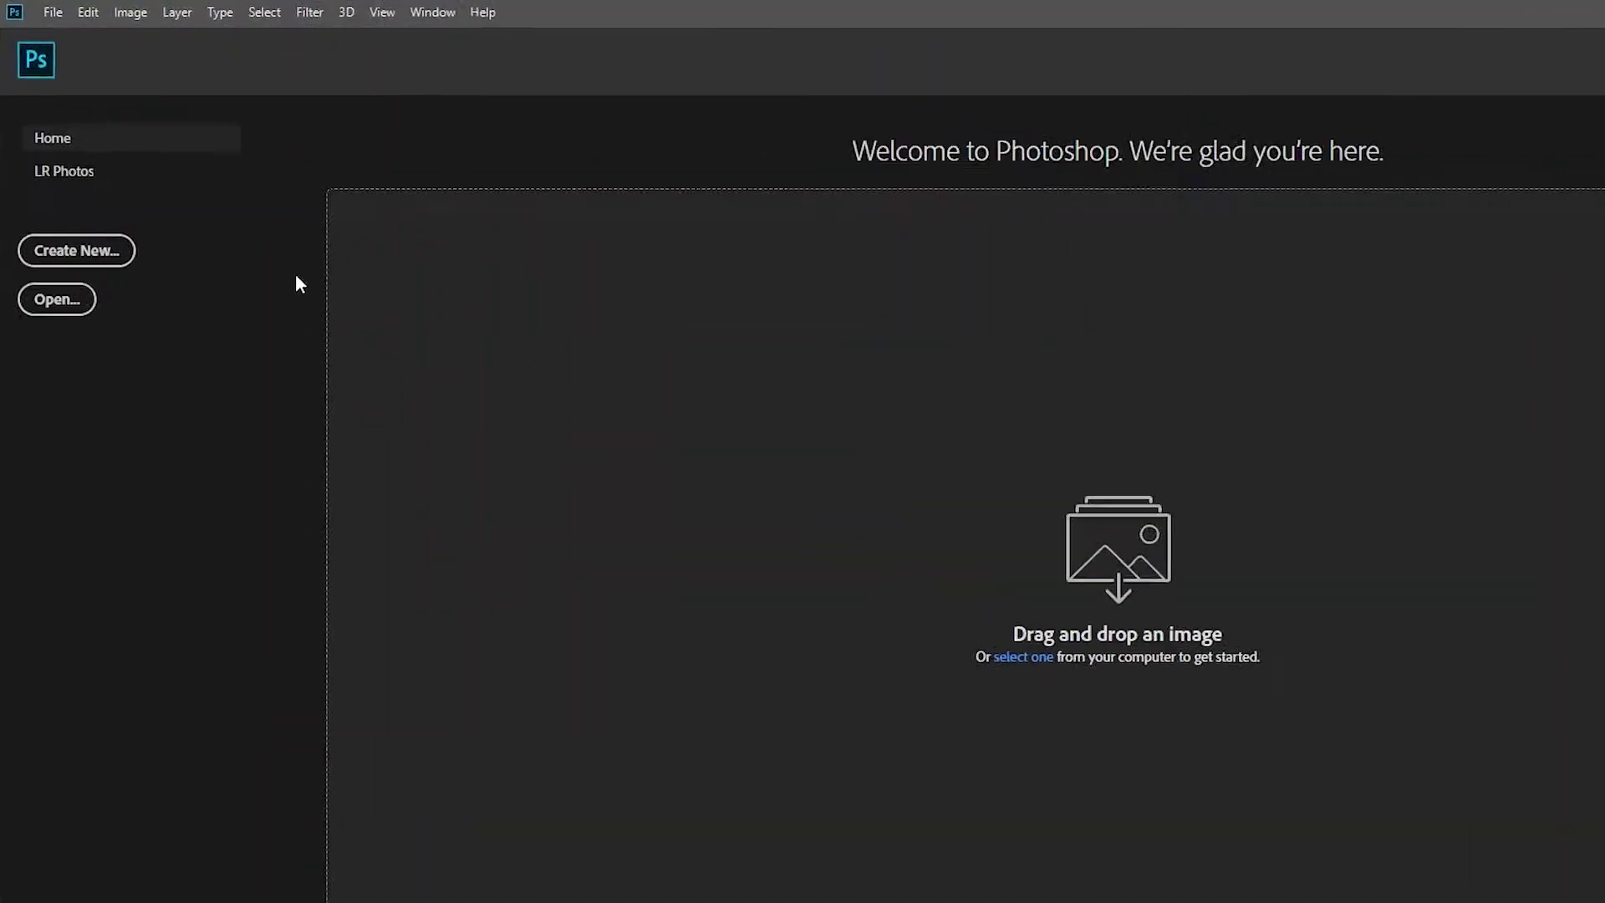
Step: Create a new document named LEAFLET, 1080 × 1080 pixels at 72 ppi, white background
left_click(92, 305)
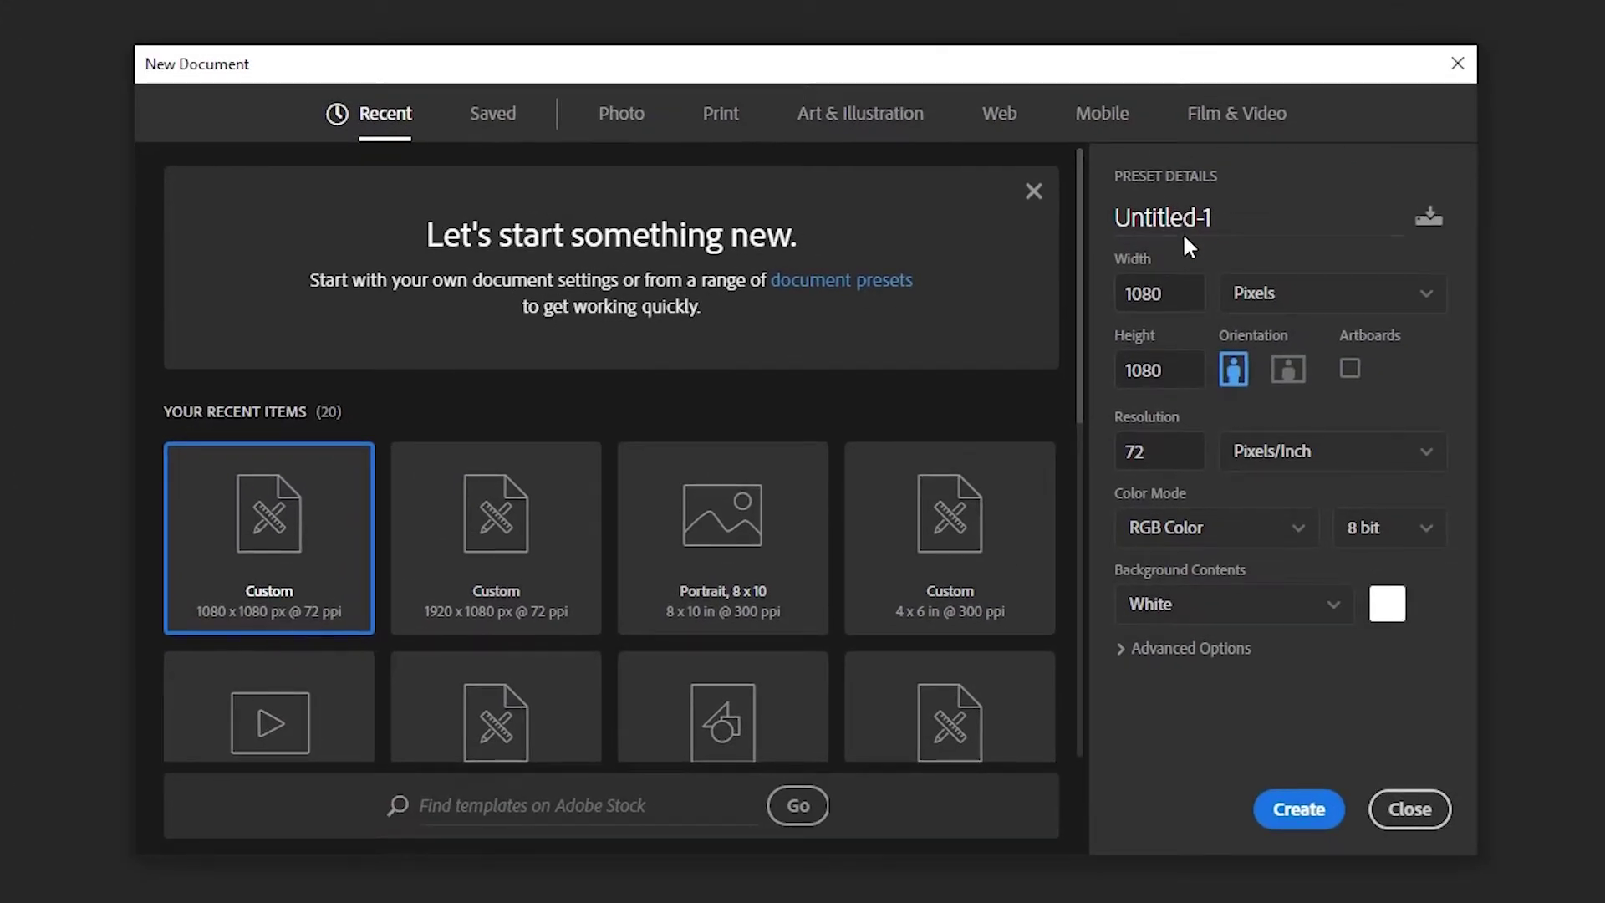
left_click_drag(1235, 223, 1033, 207)
type("LEAFLET")
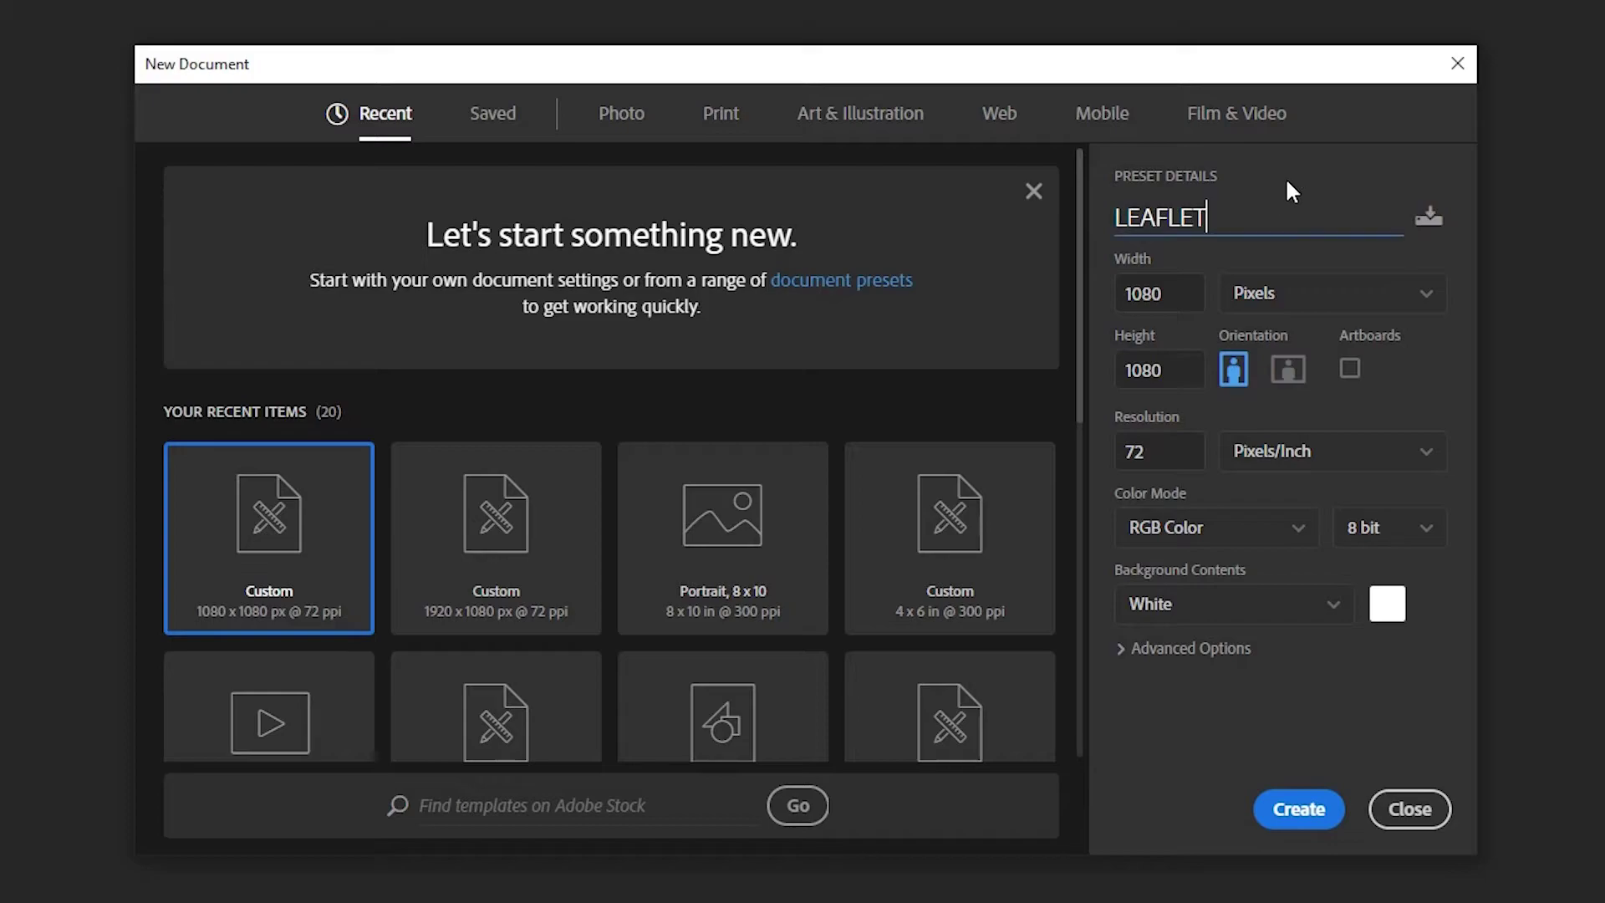
left_click(1185, 296)
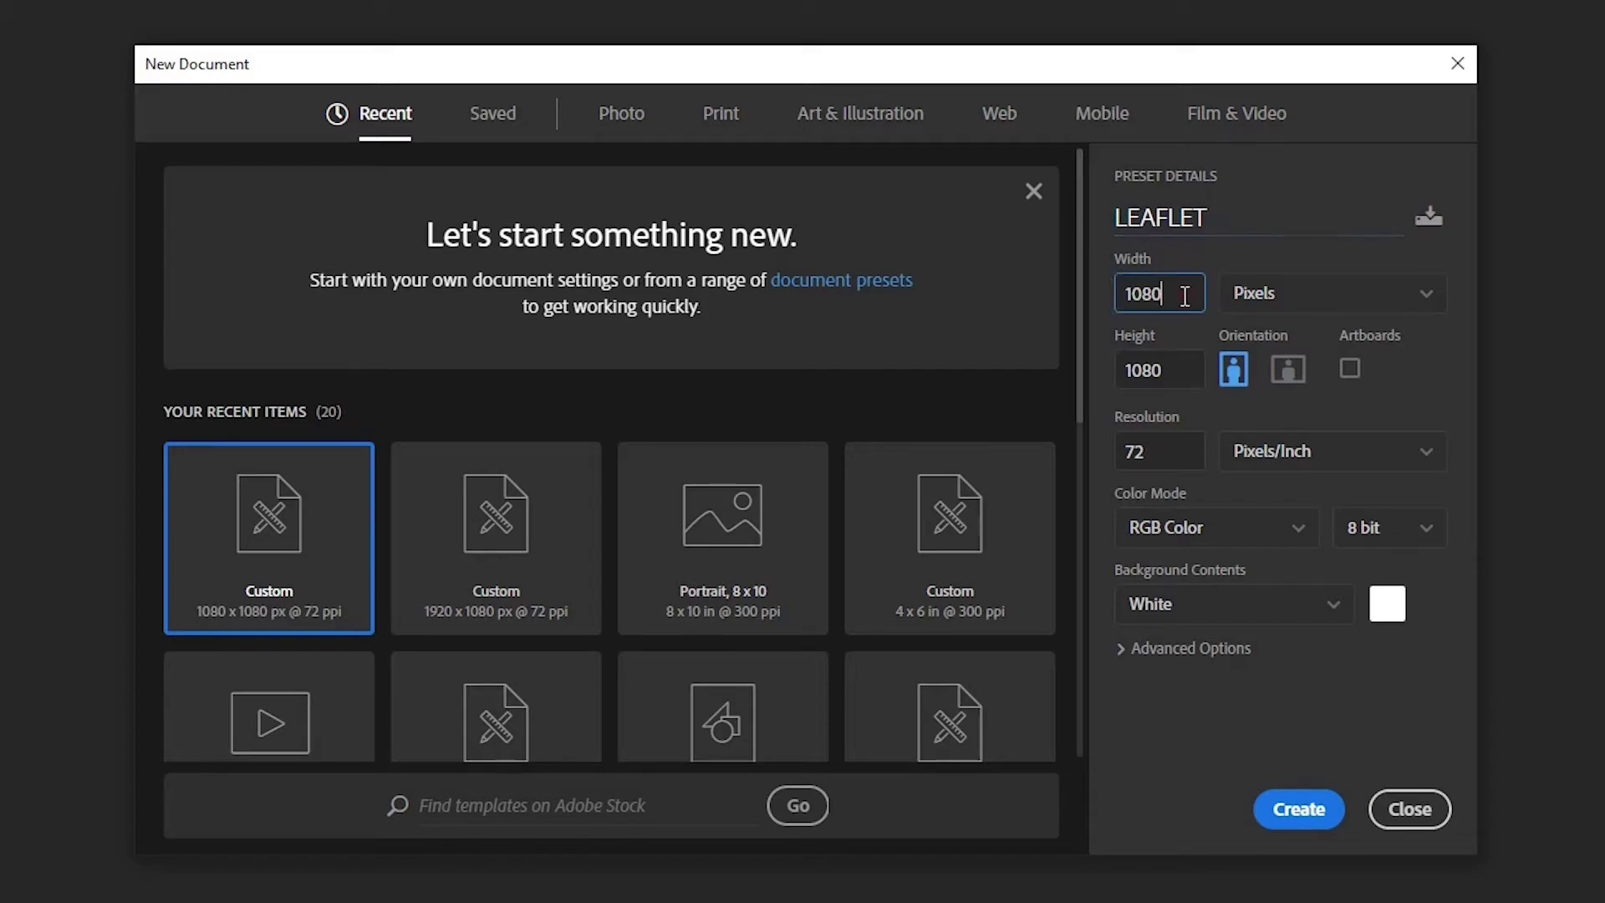
left_click(1326, 306)
left_click(1276, 330)
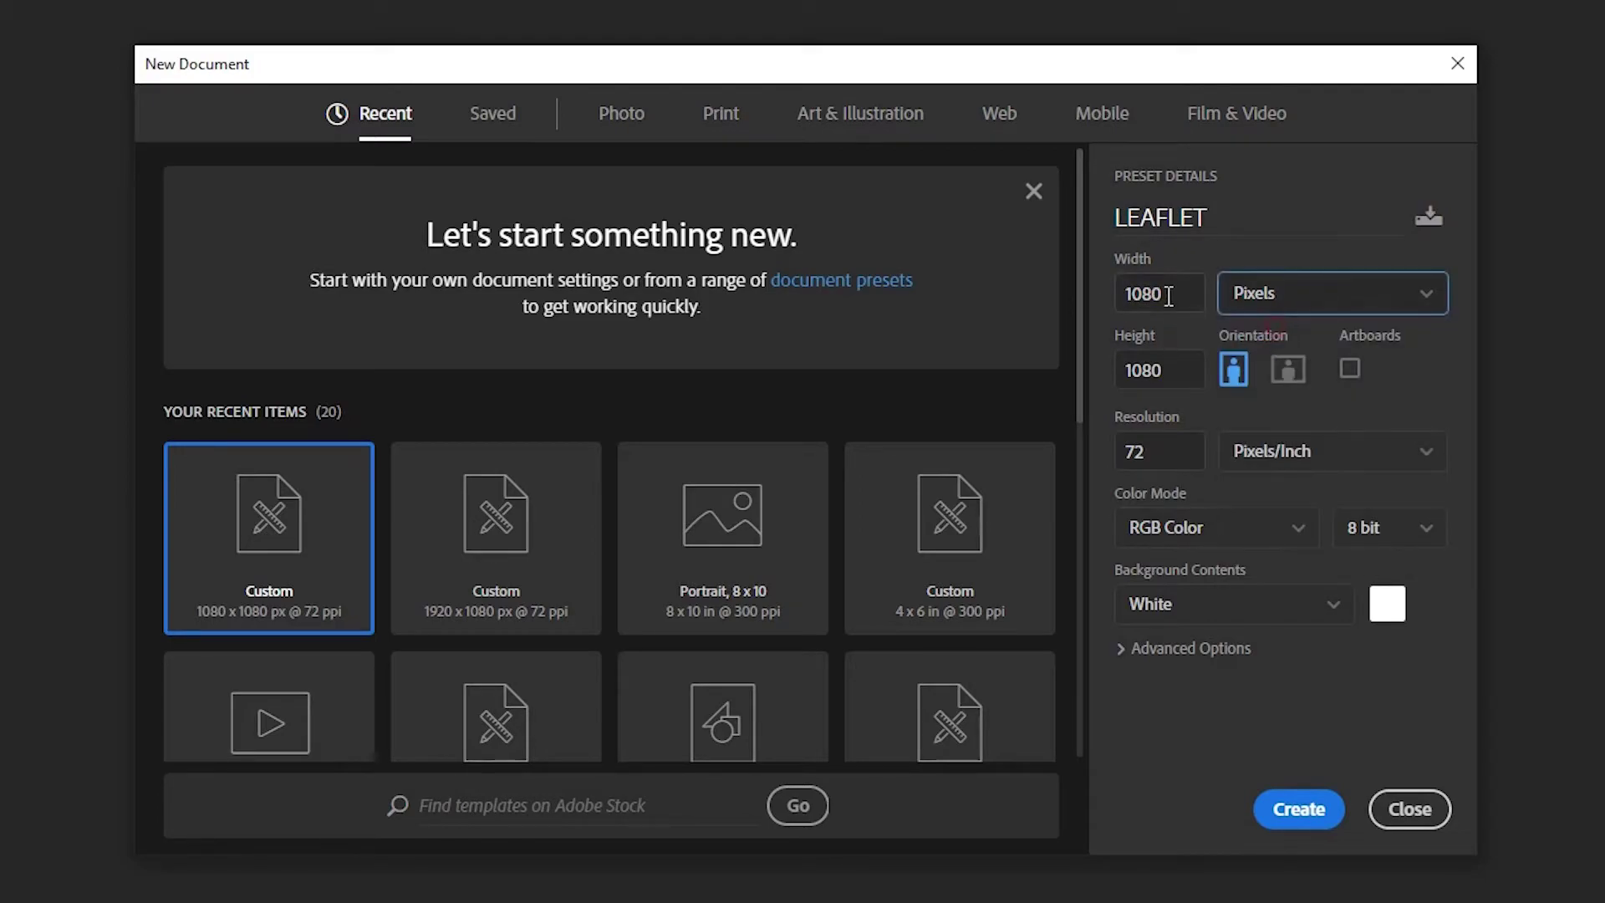
left_click(1160, 369)
left_click(1182, 374)
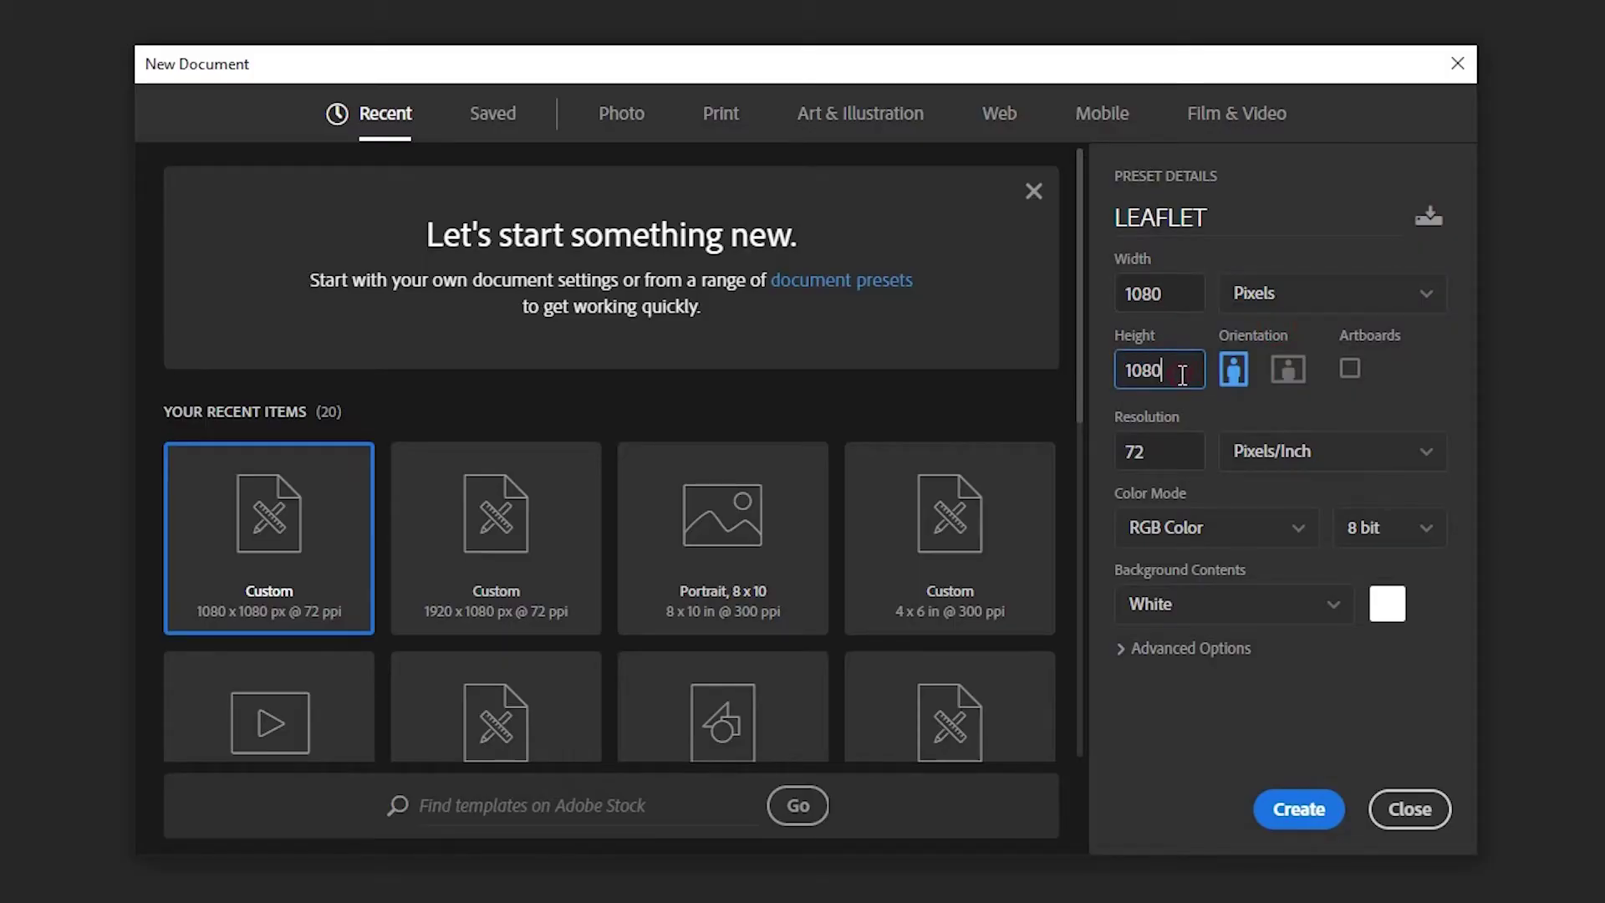
left_click(1174, 452)
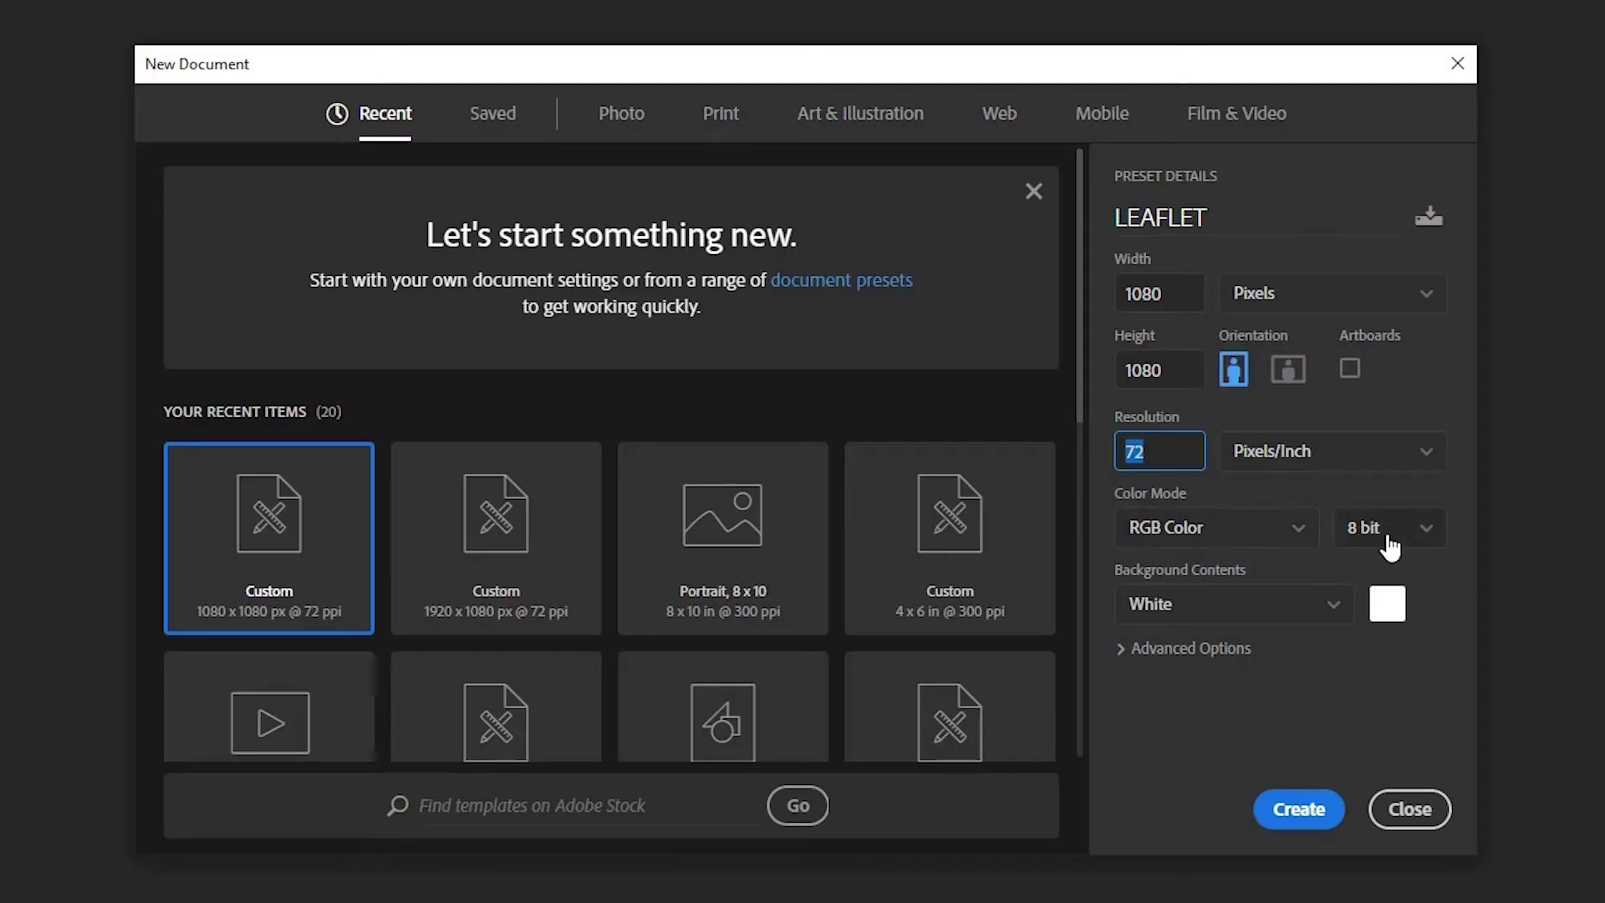
left_click(1283, 825)
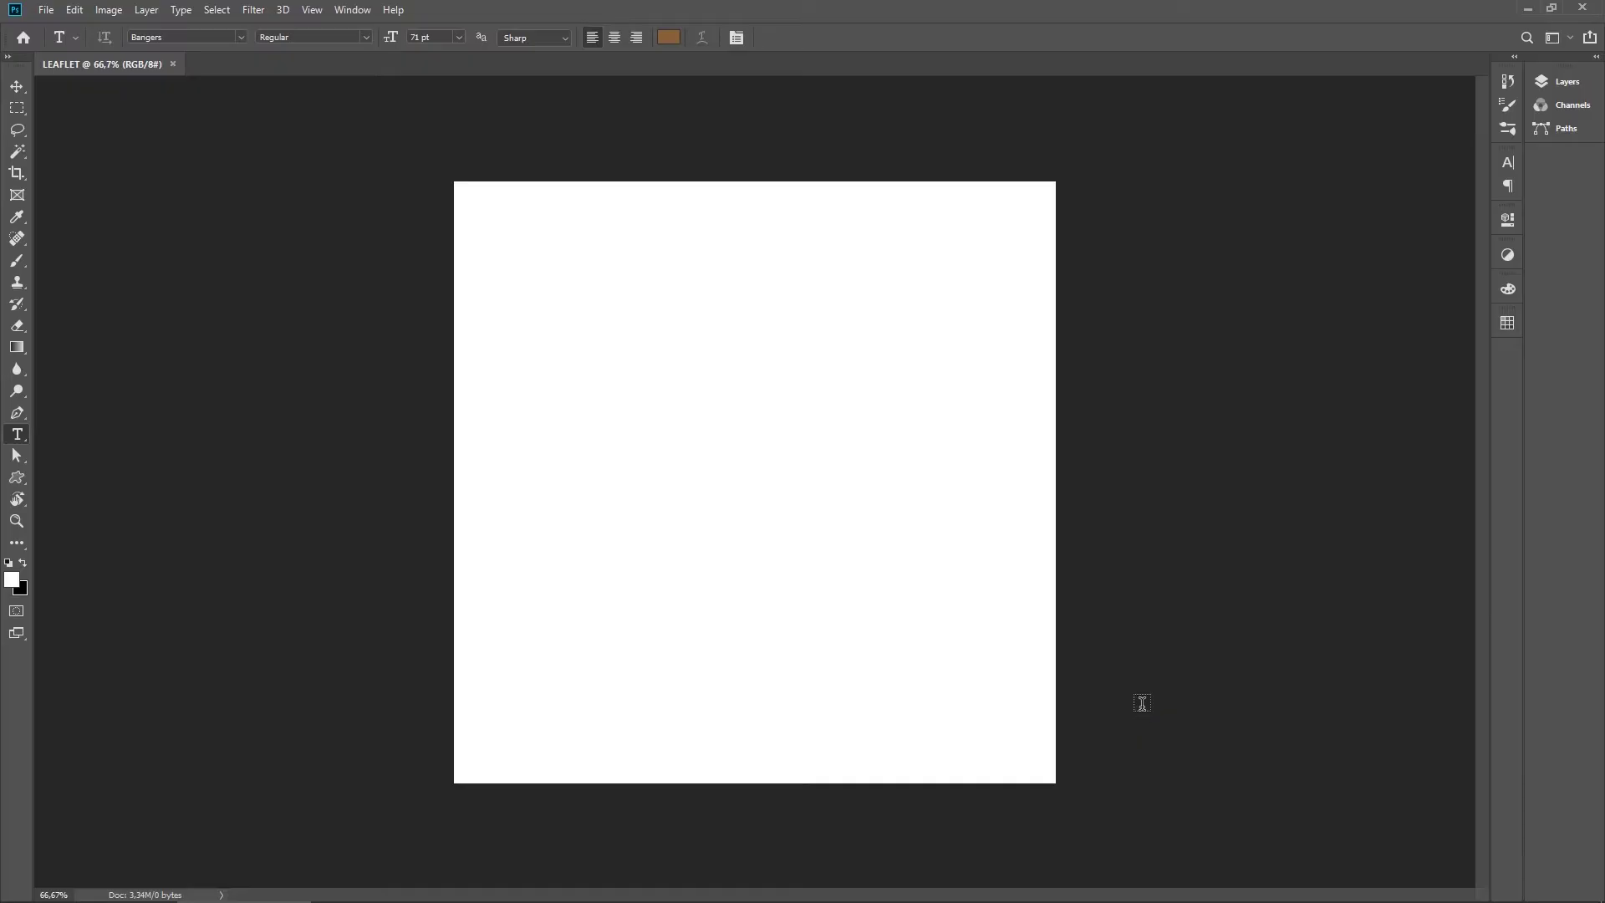
Step: Fit the canvas on screen, unlock the Background layer and rename it bg
key("ctrl+0")
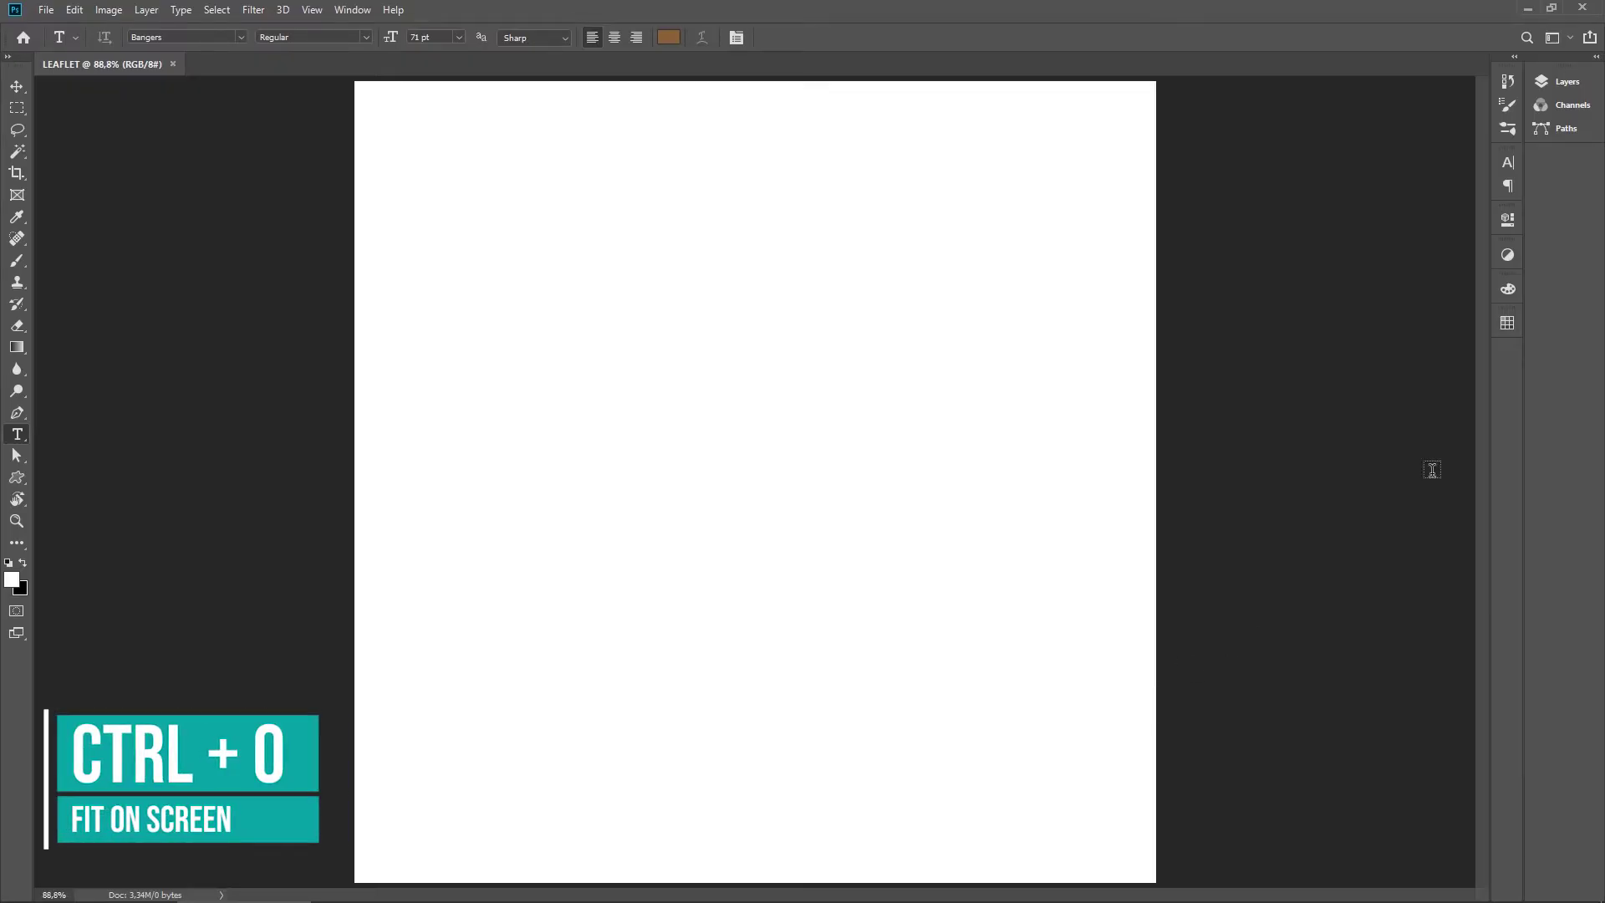
left_click(1597, 58)
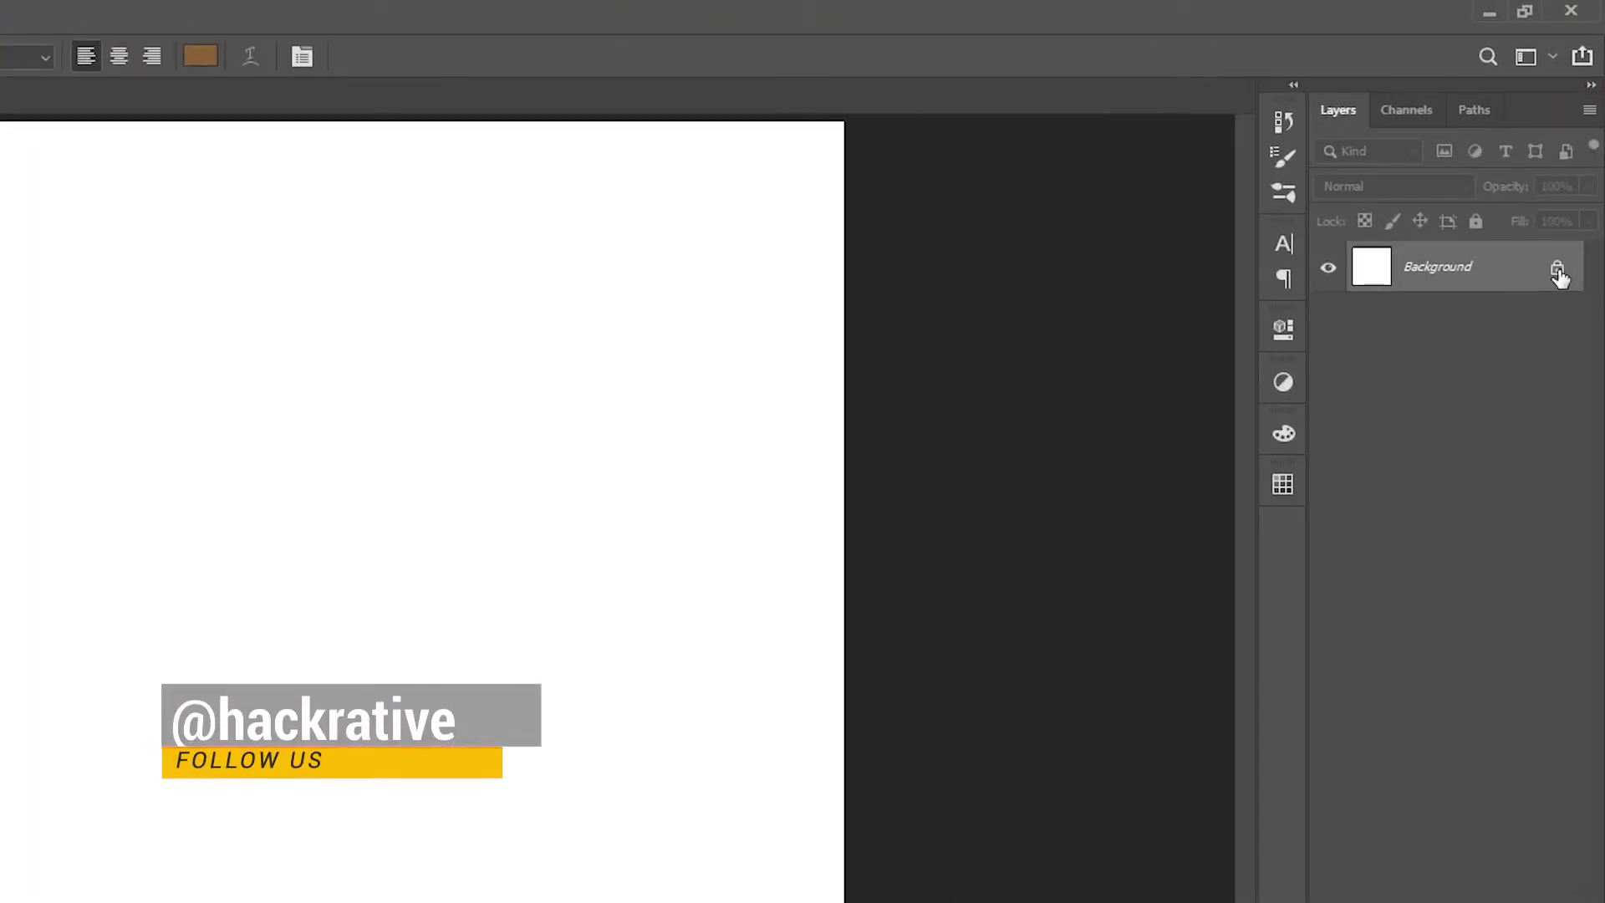
left_click(1574, 180)
double_click(1424, 267)
type("bg")
key("Return")
Step: Add a Color Overlay to bg in Multiply mode with a dark red colour
left_click(1323, 880)
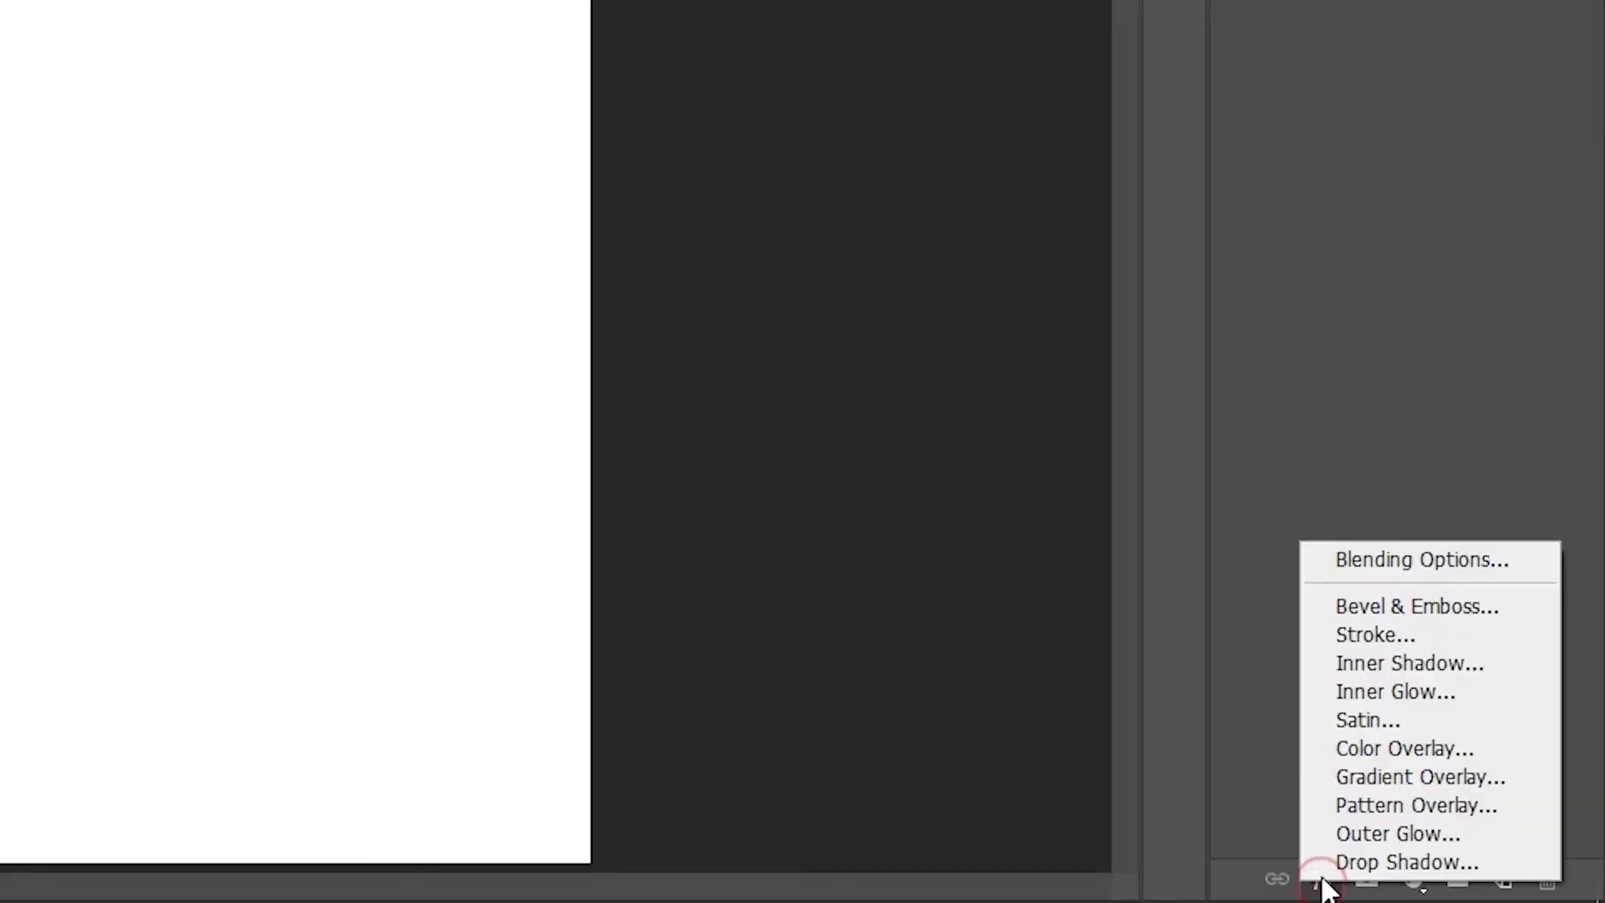
left_click(1426, 748)
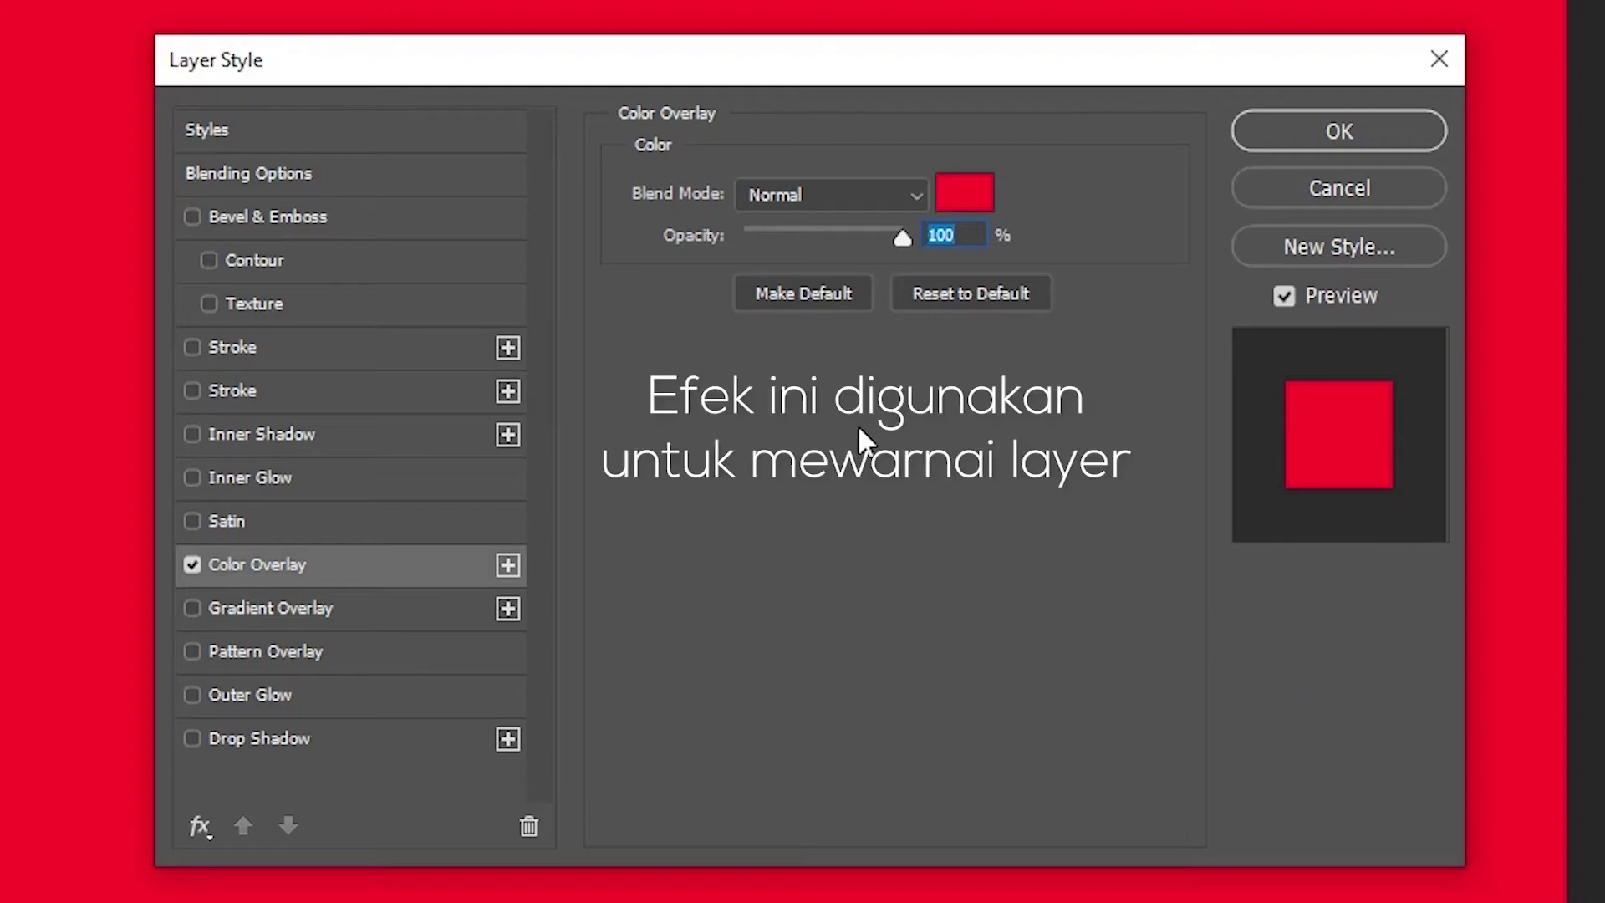
left_click(884, 198)
left_click(782, 322)
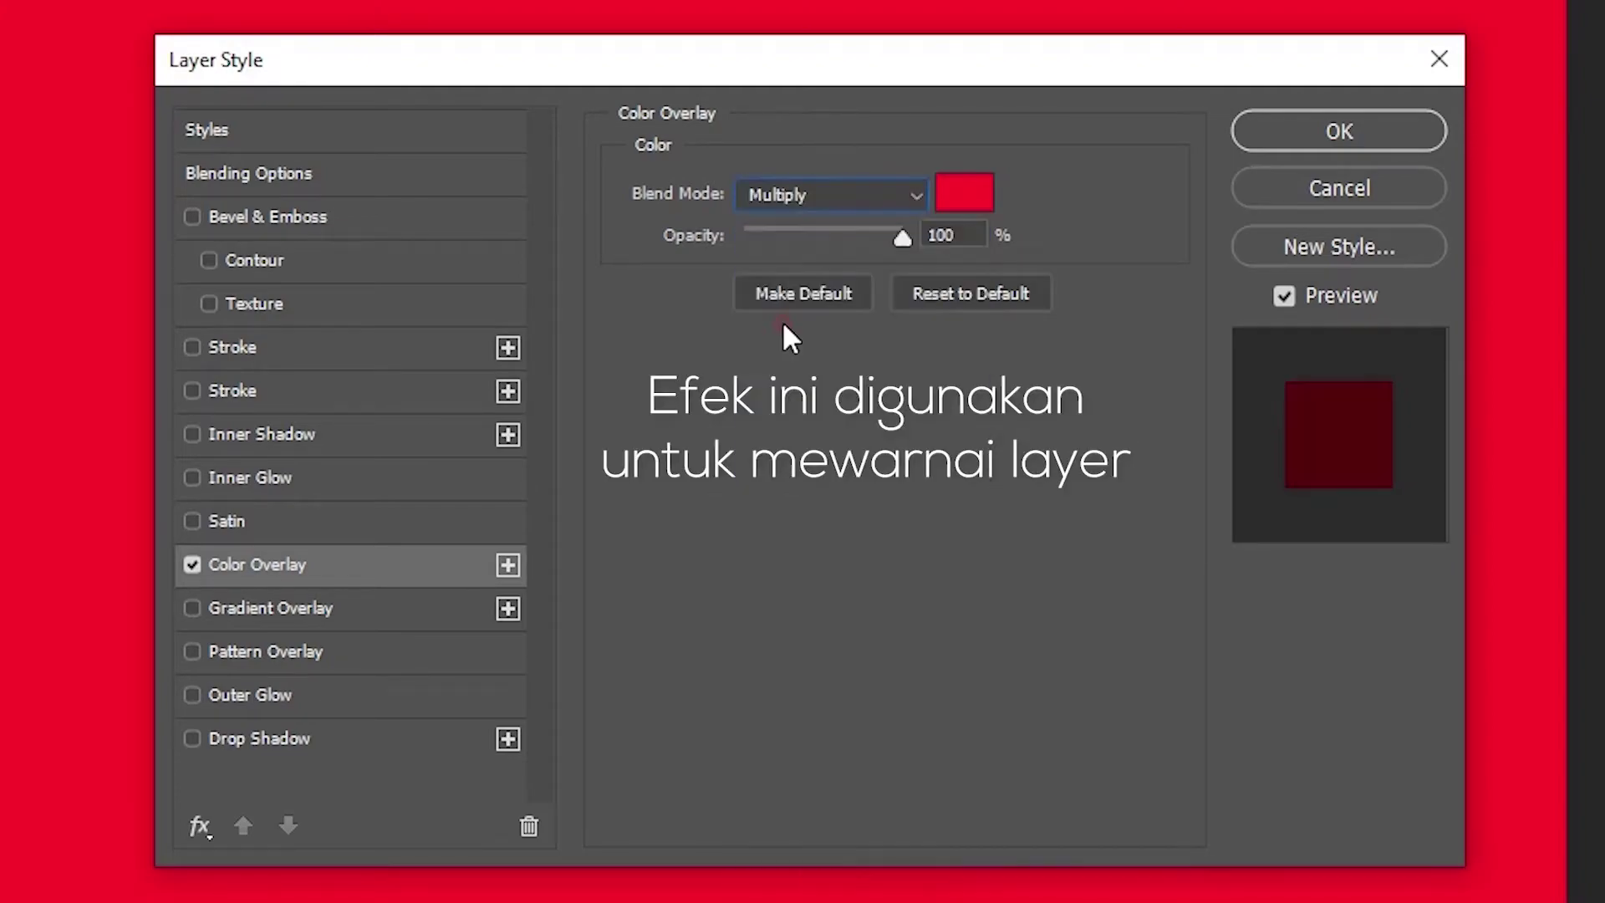
left_click(963, 192)
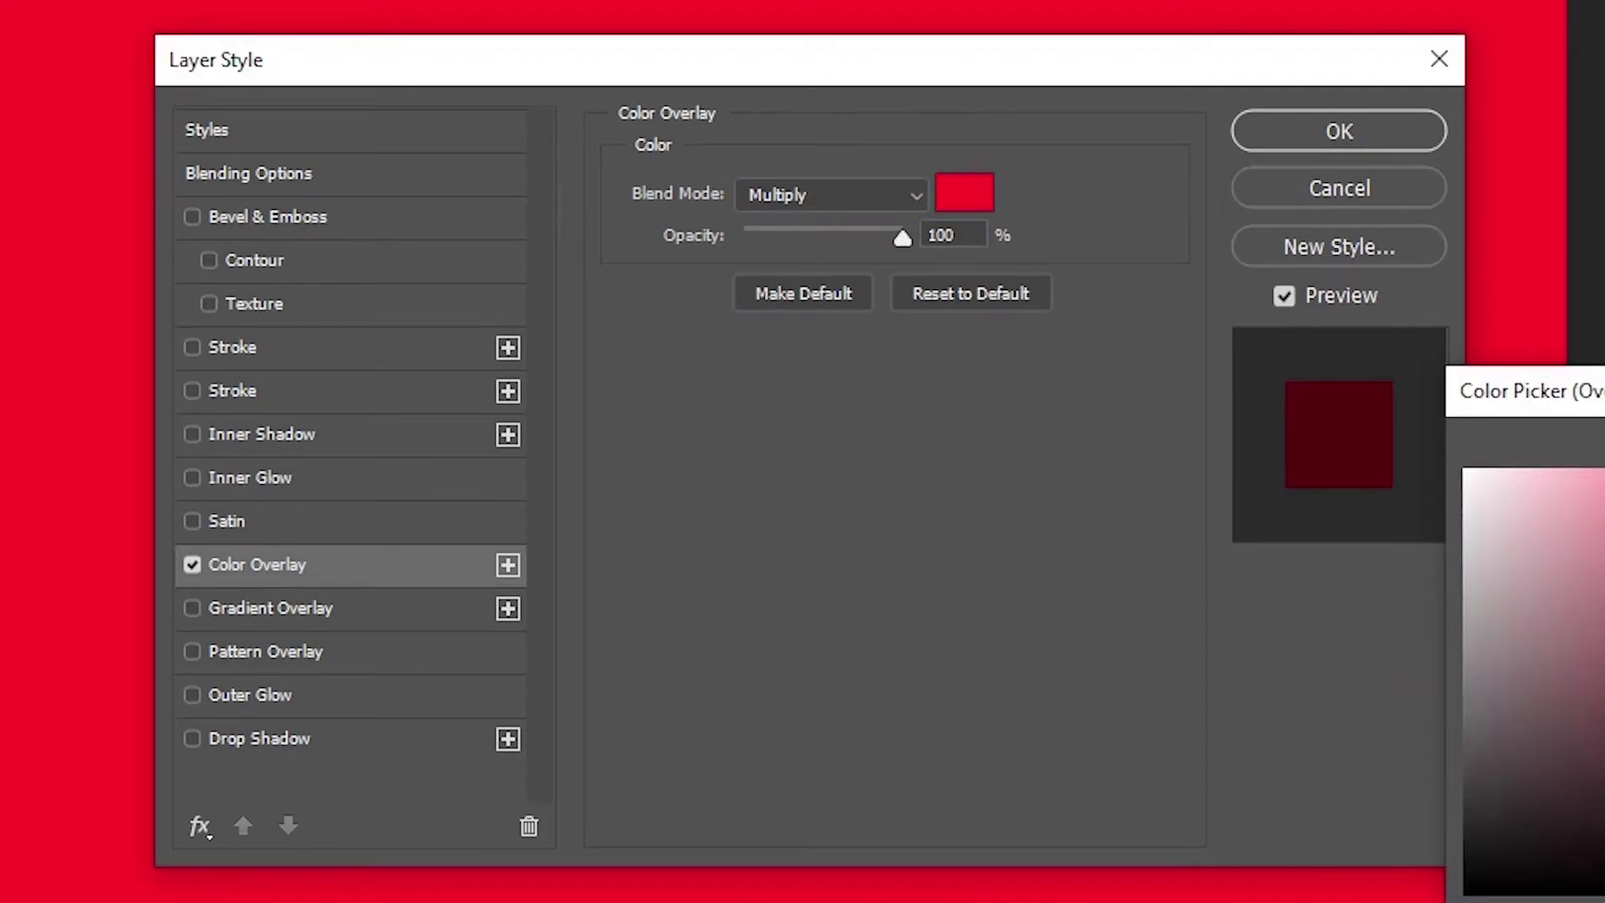
left_click_drag(928, 602, 953, 759)
left_click_drag(1045, 510, 1045, 459)
left_click_drag(945, 749, 936, 779)
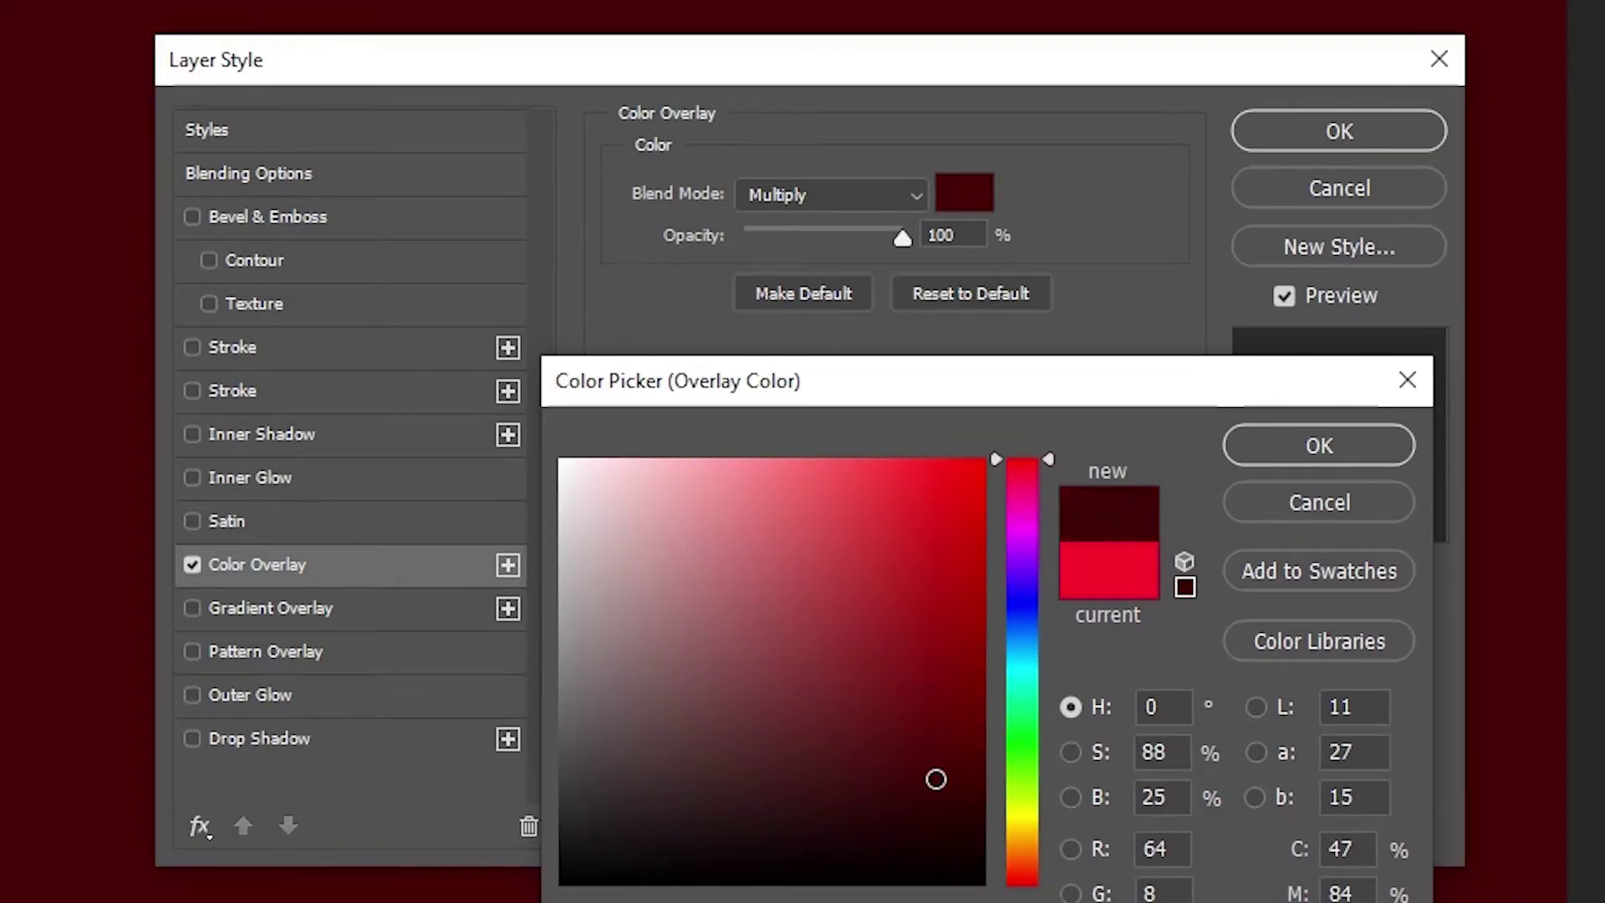
left_click(1336, 450)
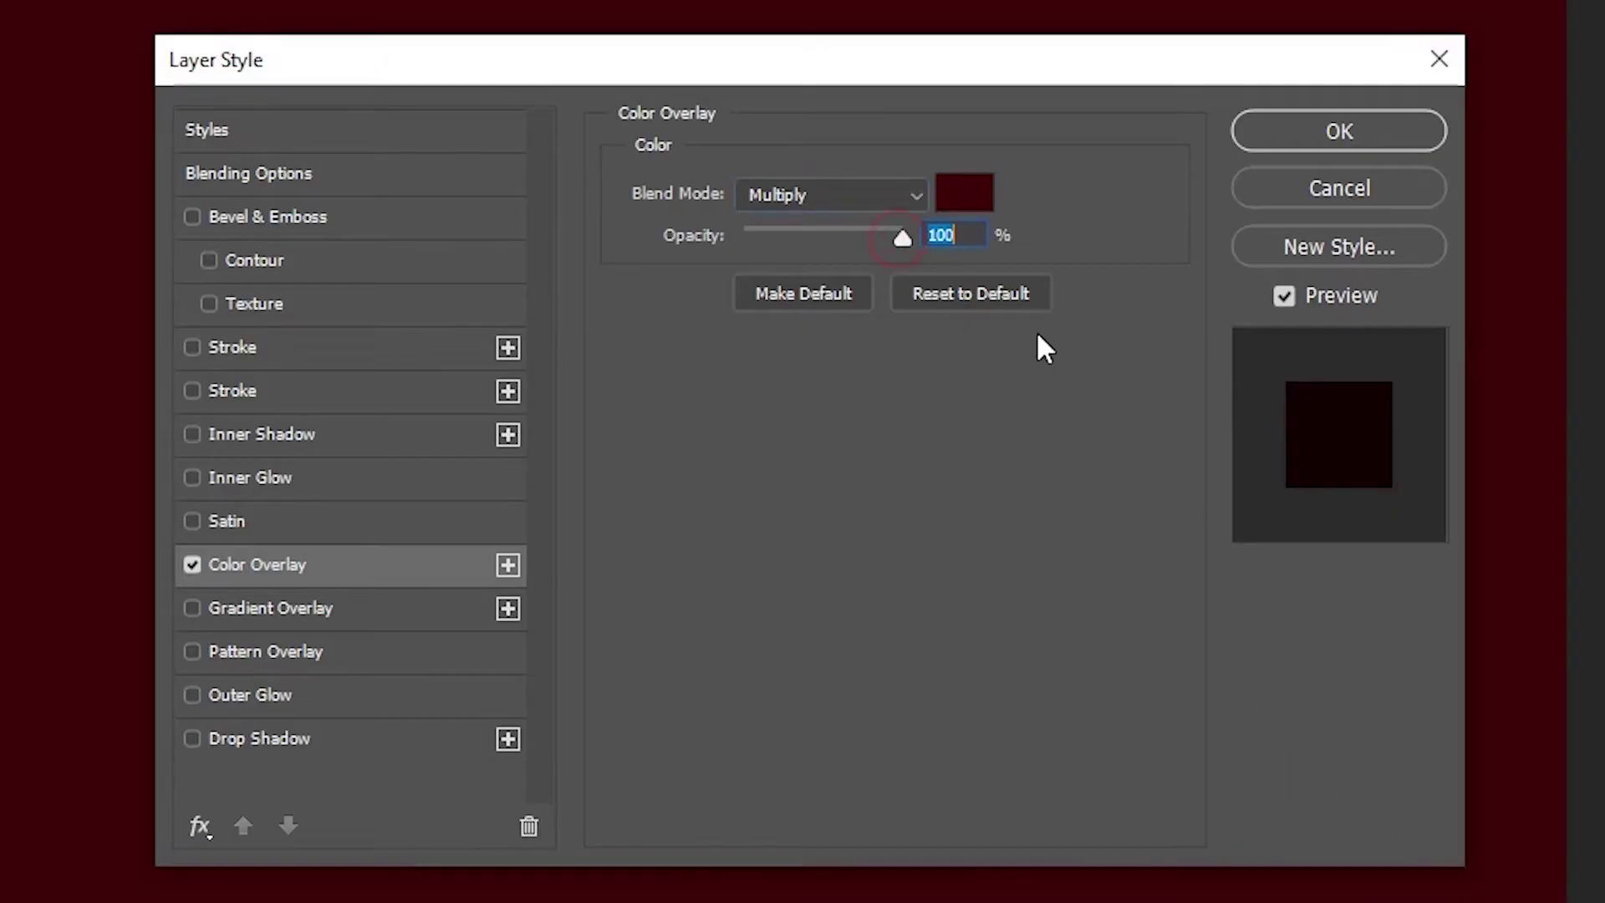
Step: Enable a Normal-blend Pattern Overlay and load the Artist Surfaces pattern set
left_click(354, 659)
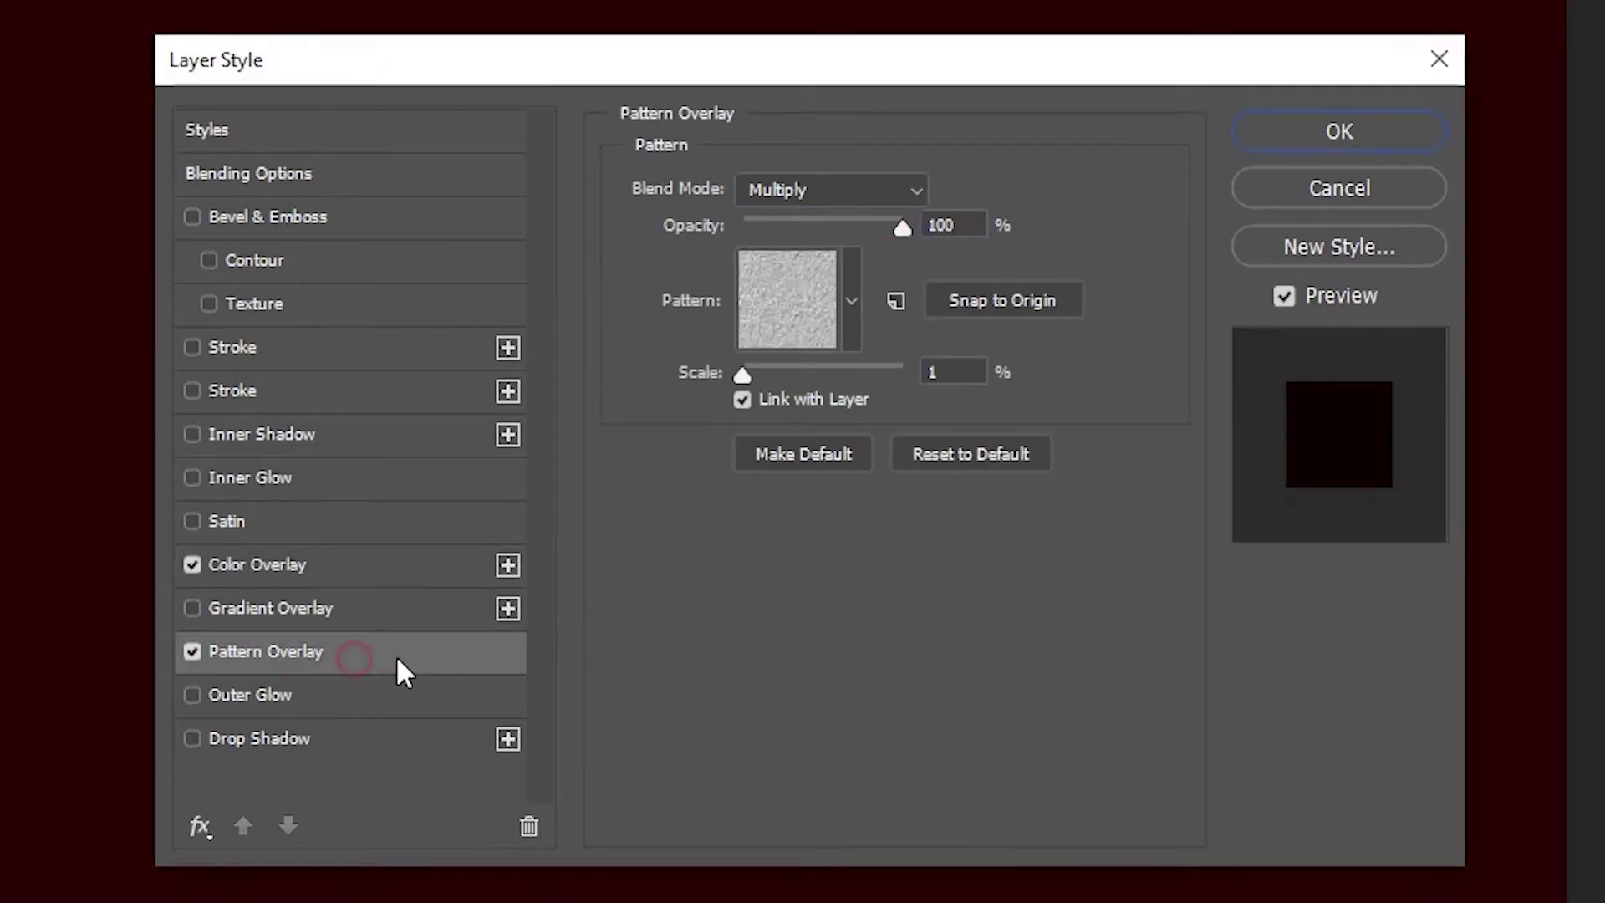
left_click(853, 186)
left_click(791, 219)
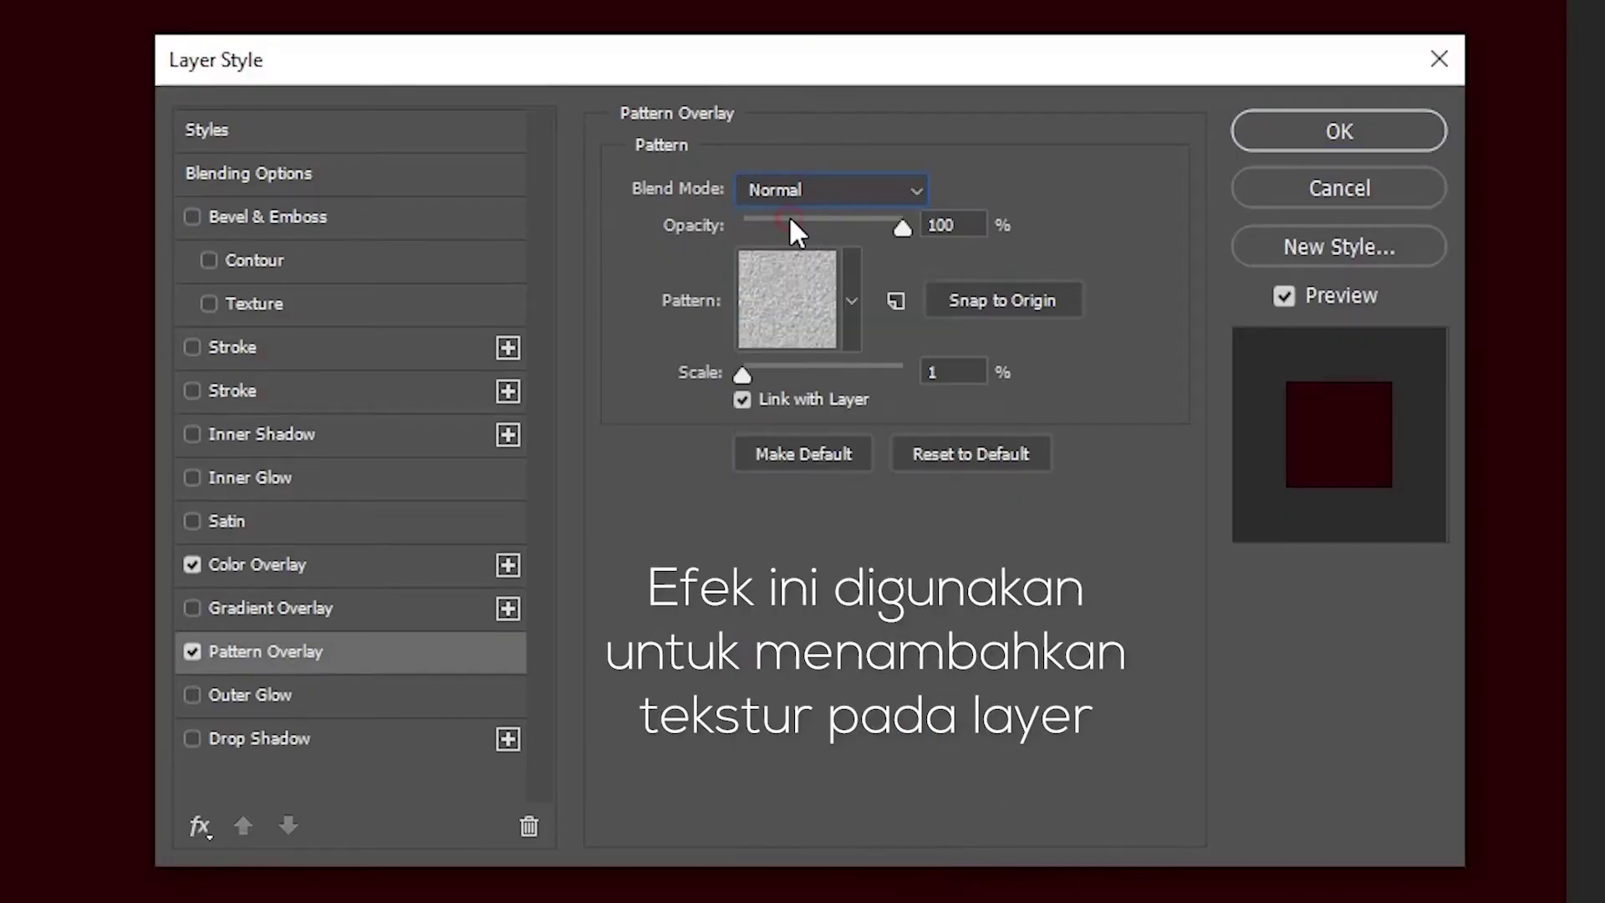
left_click(961, 227)
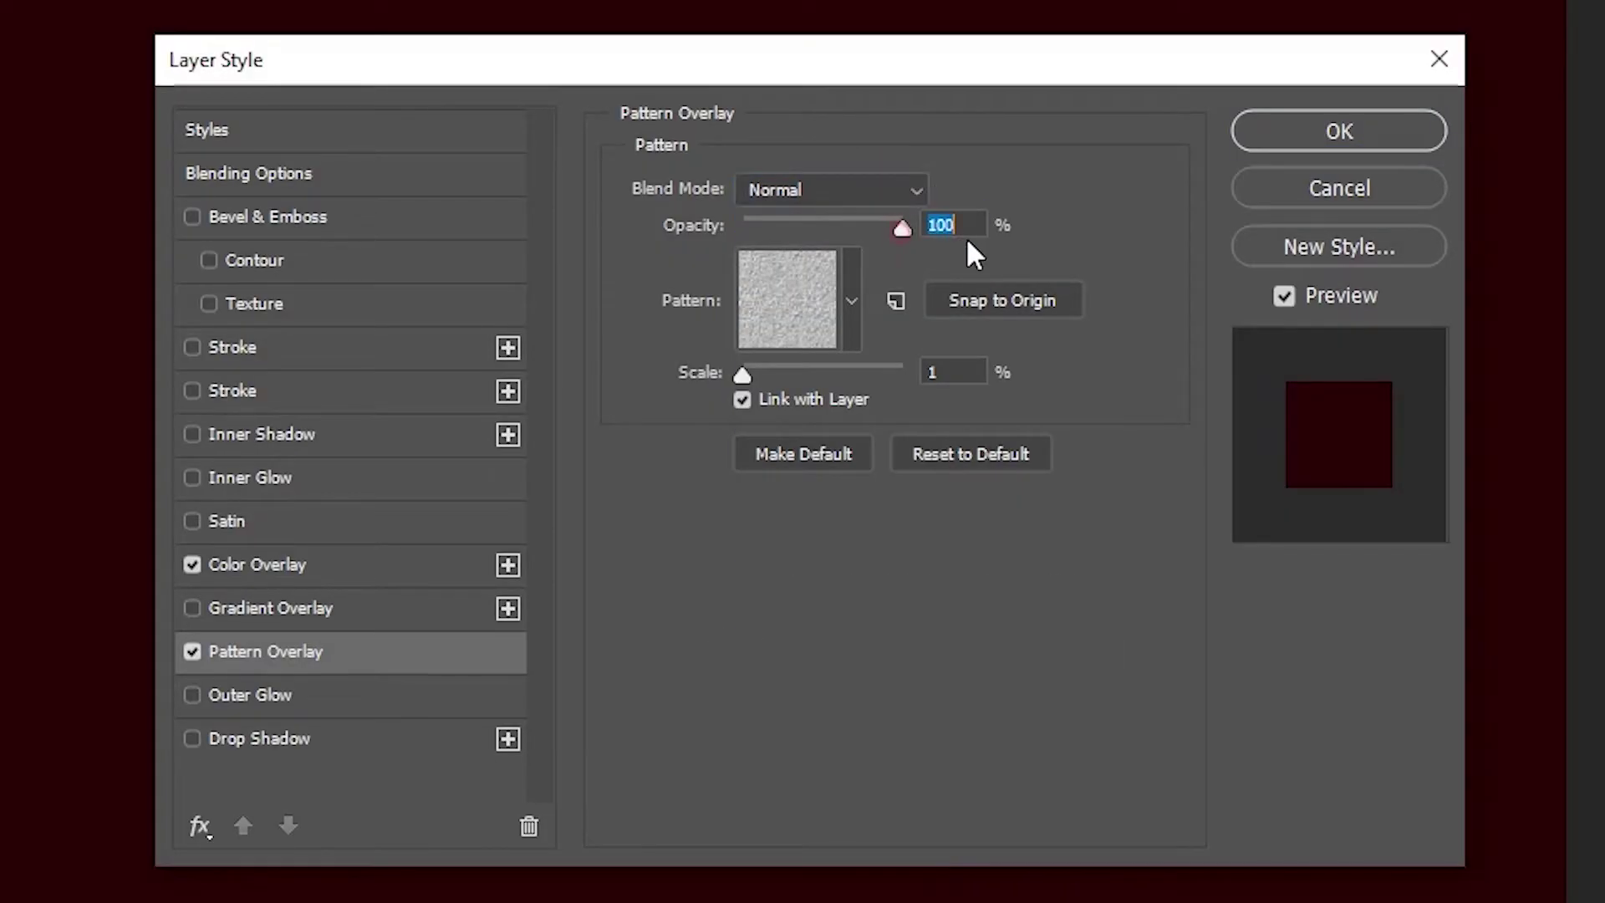
left_click(848, 266)
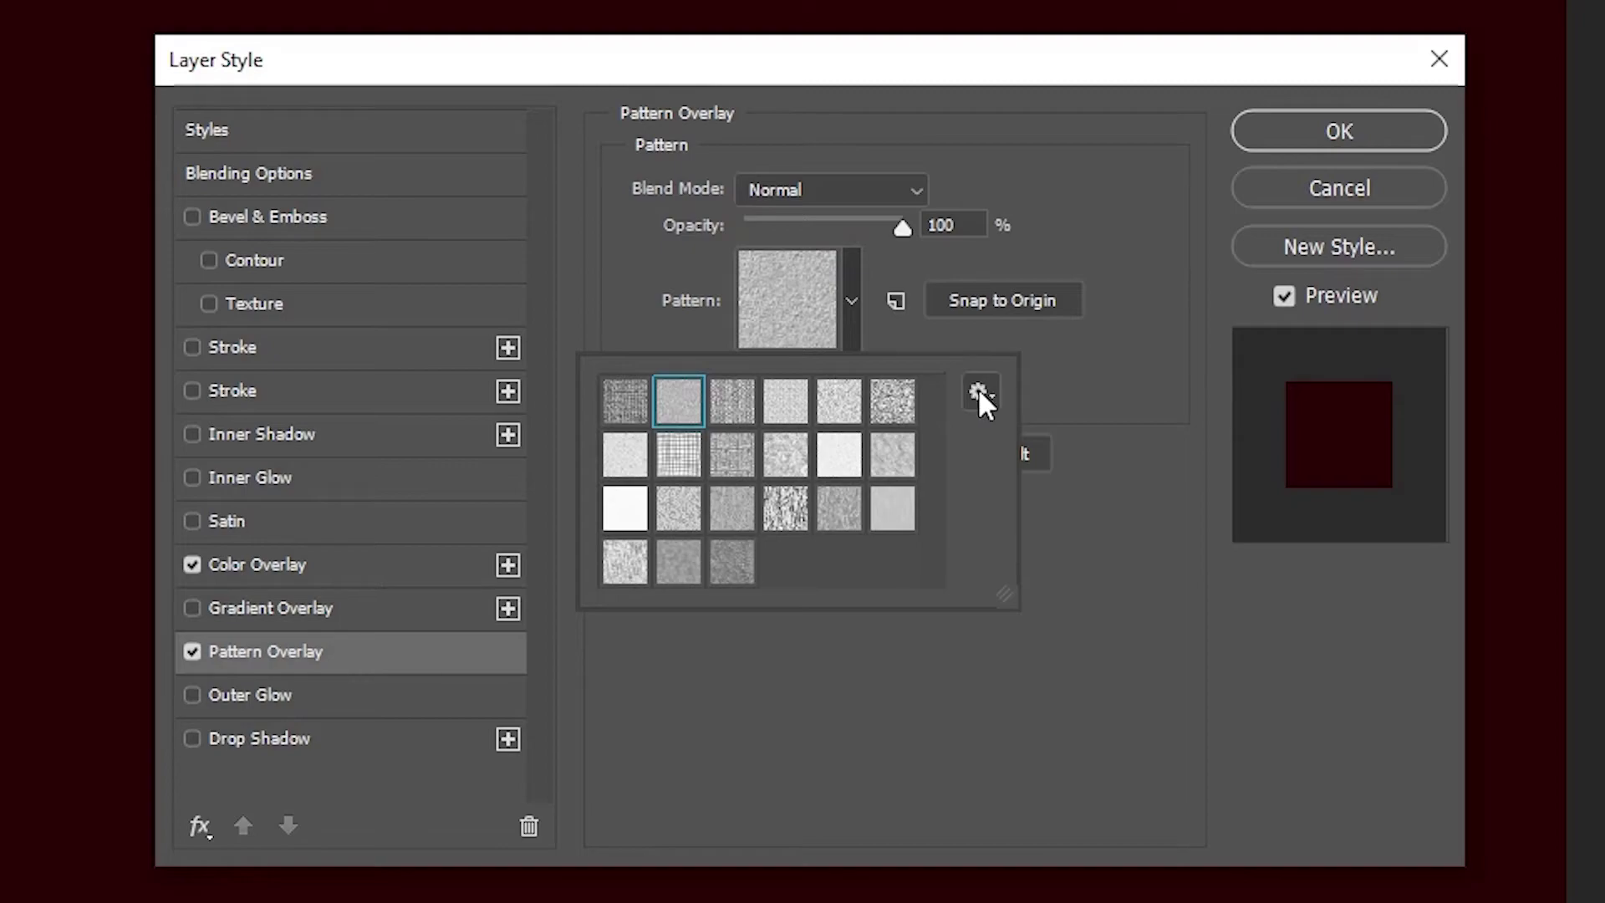
left_click(980, 397)
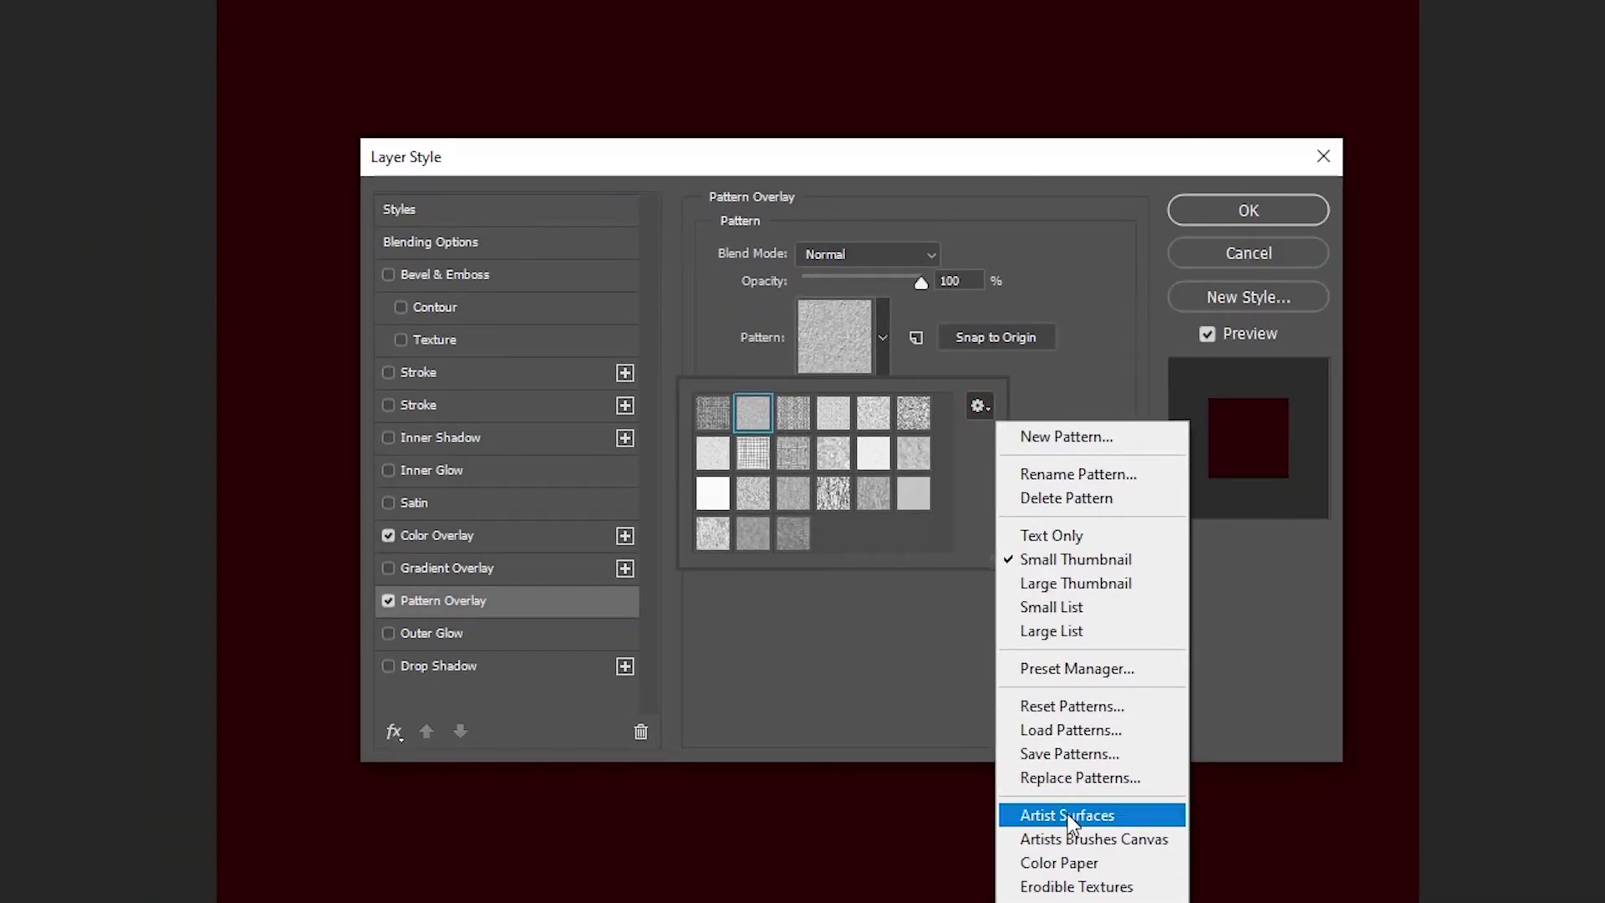
left_click(1114, 819)
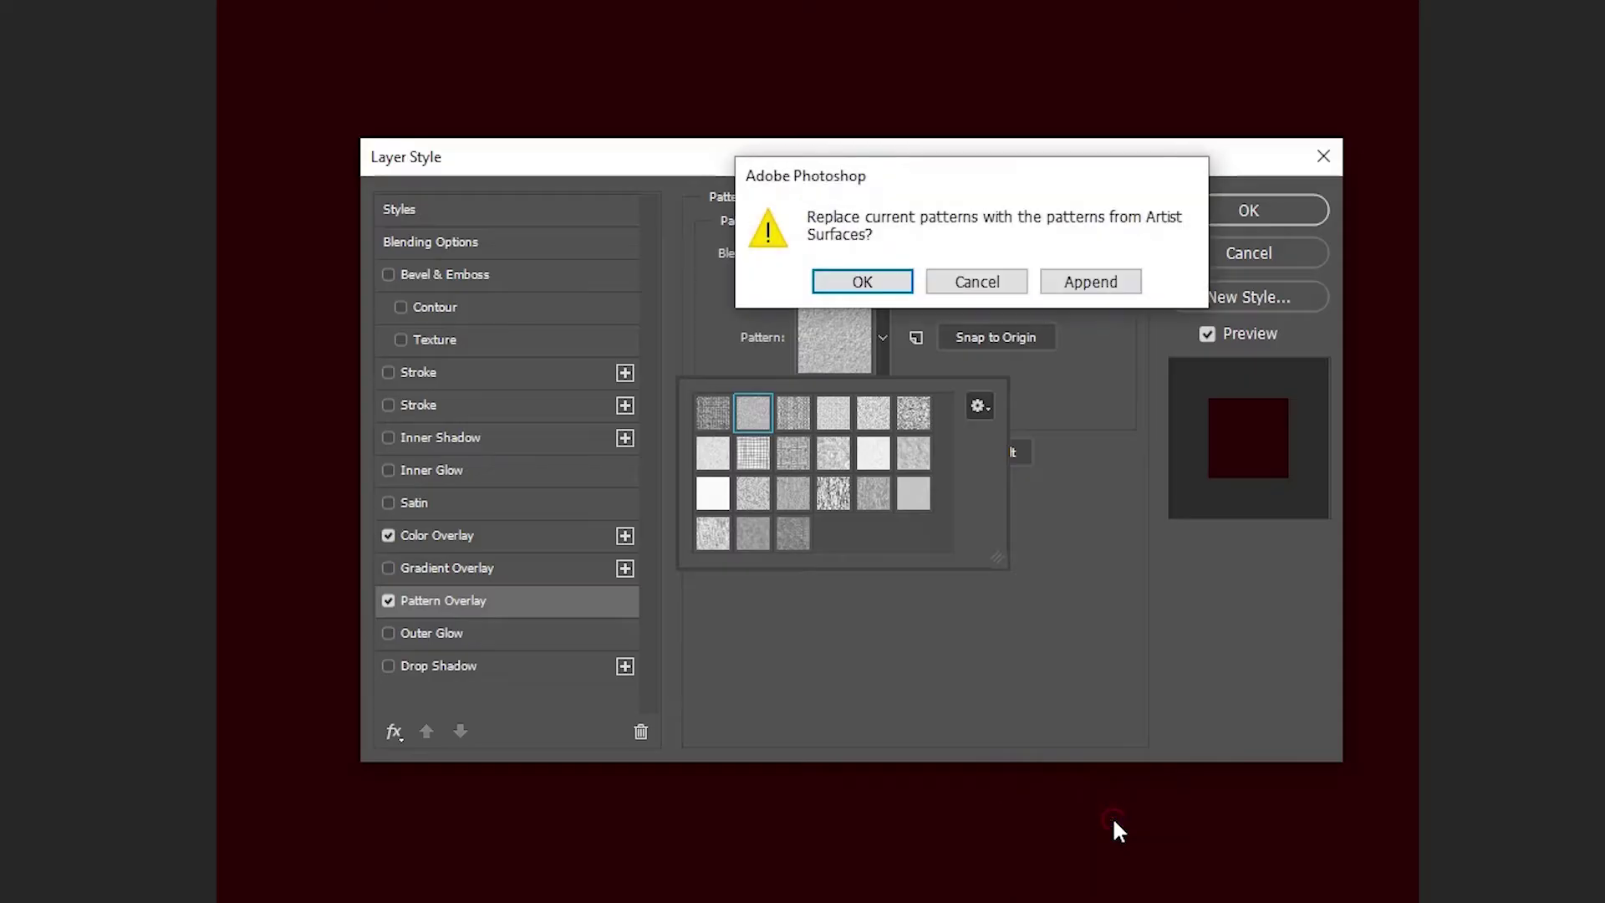
left_click(870, 278)
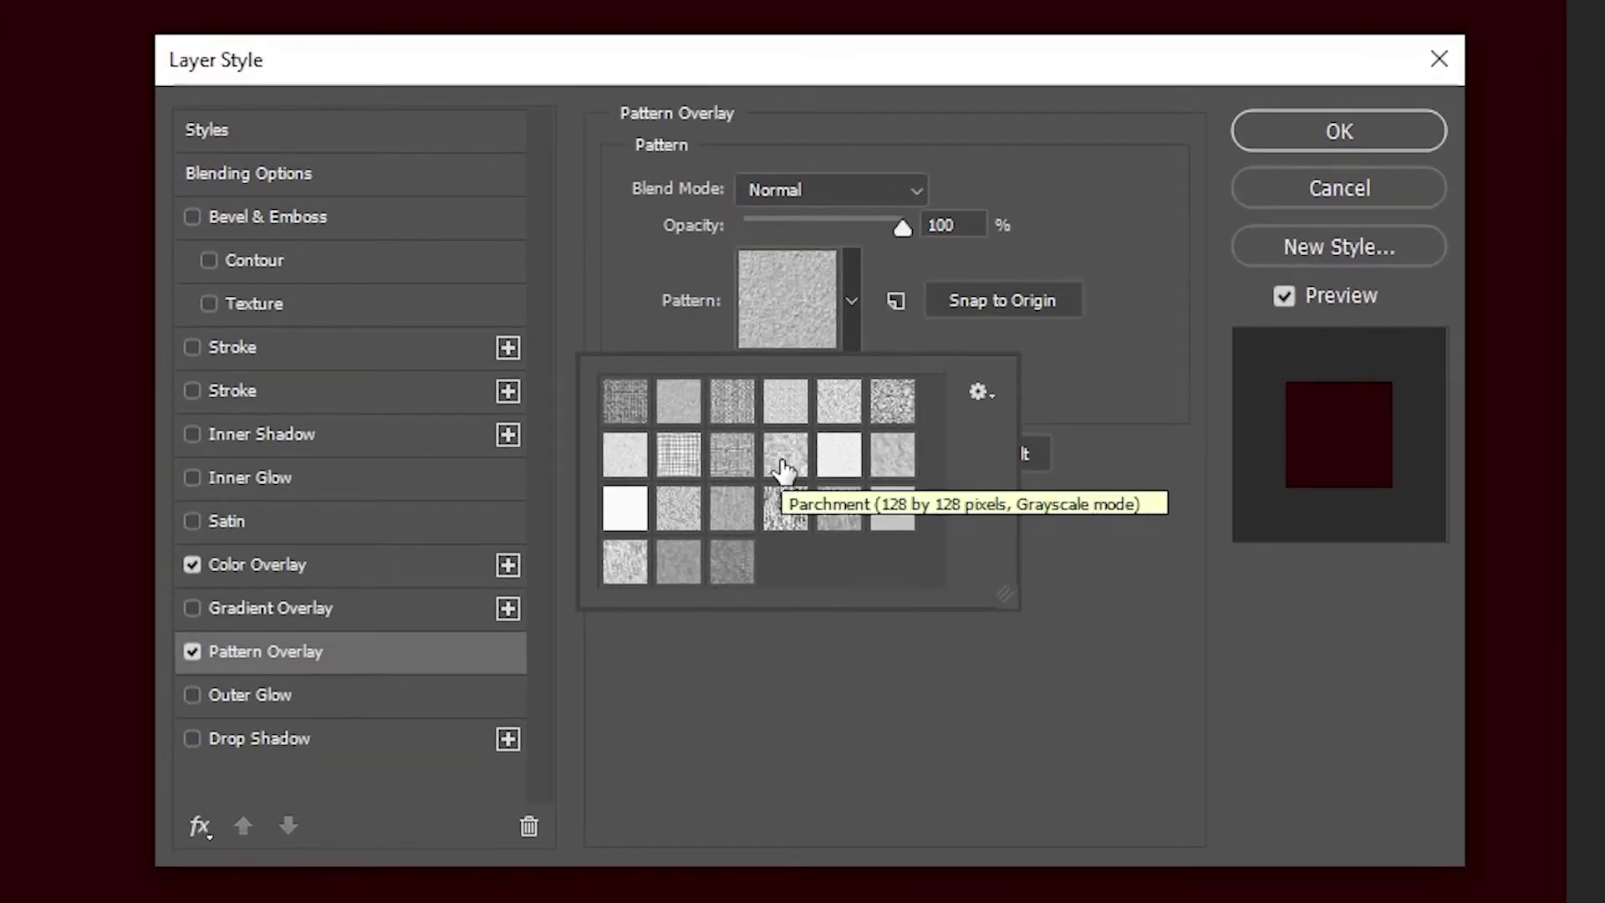
Step: Choose the Parchment pattern at 245% scale and apply the layer style
left_click(785, 468)
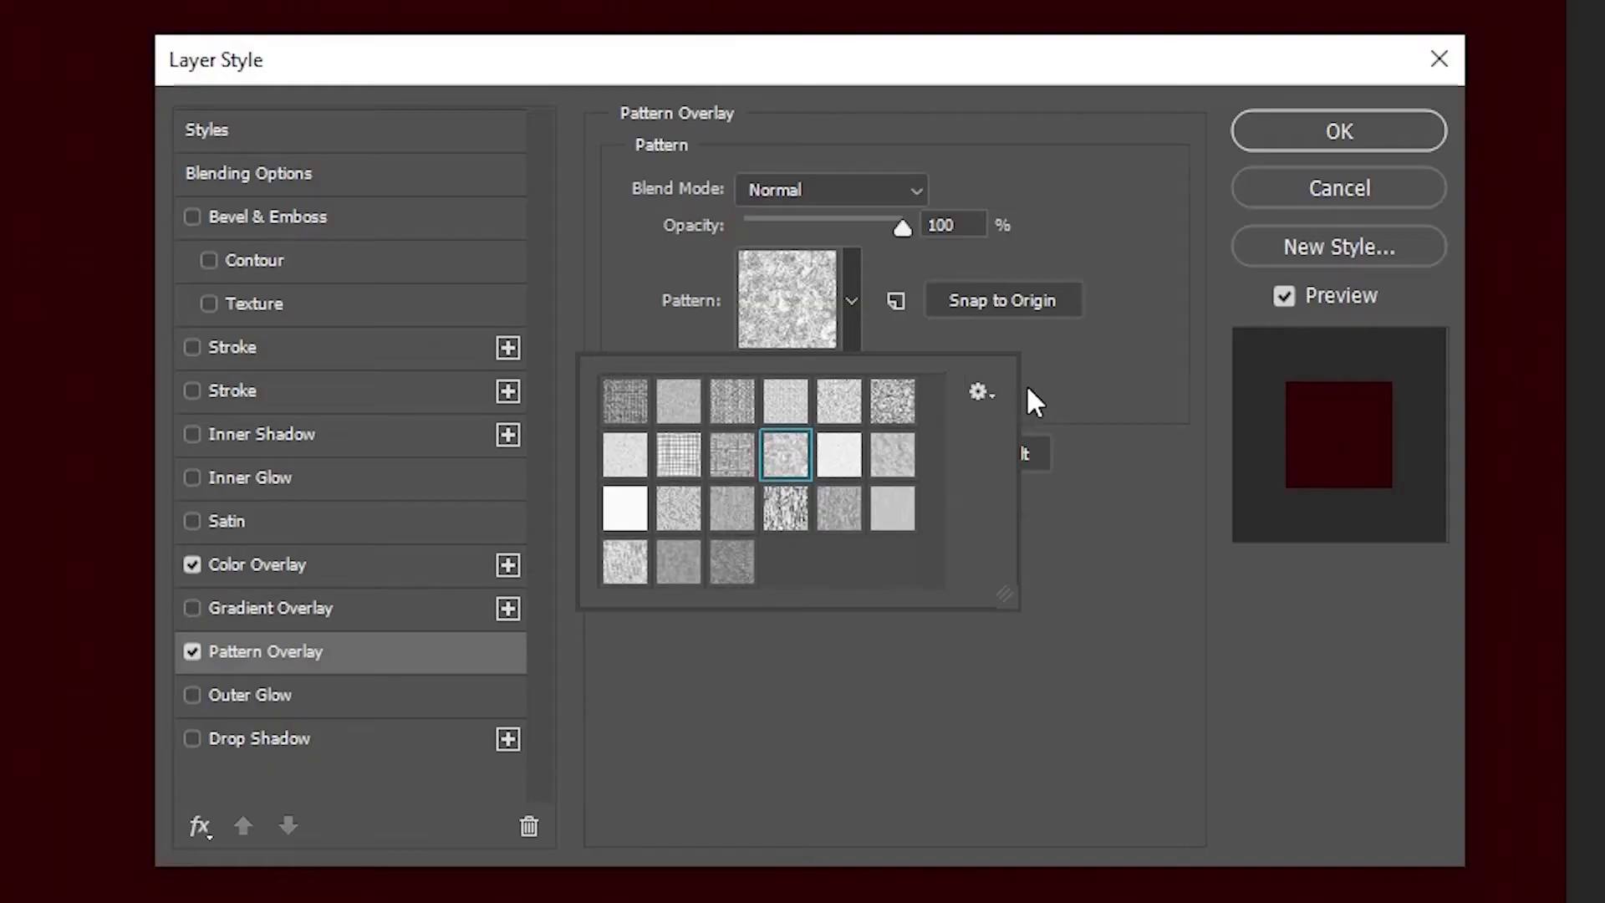
left_click(1061, 372)
left_click_drag(741, 373, 837, 378)
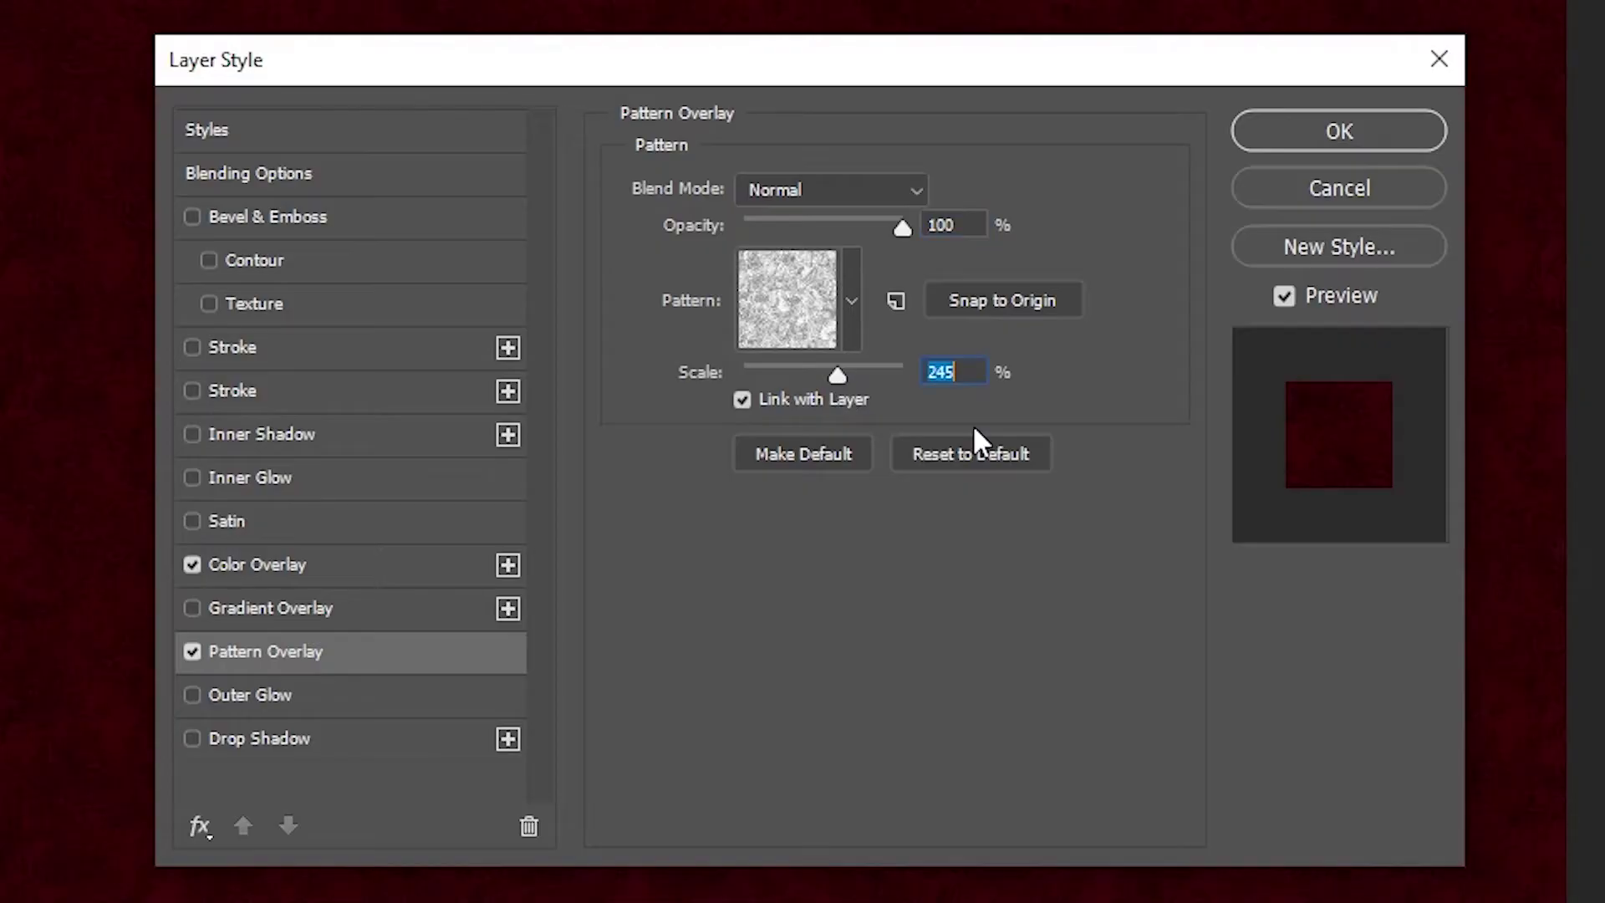
left_click(1310, 130)
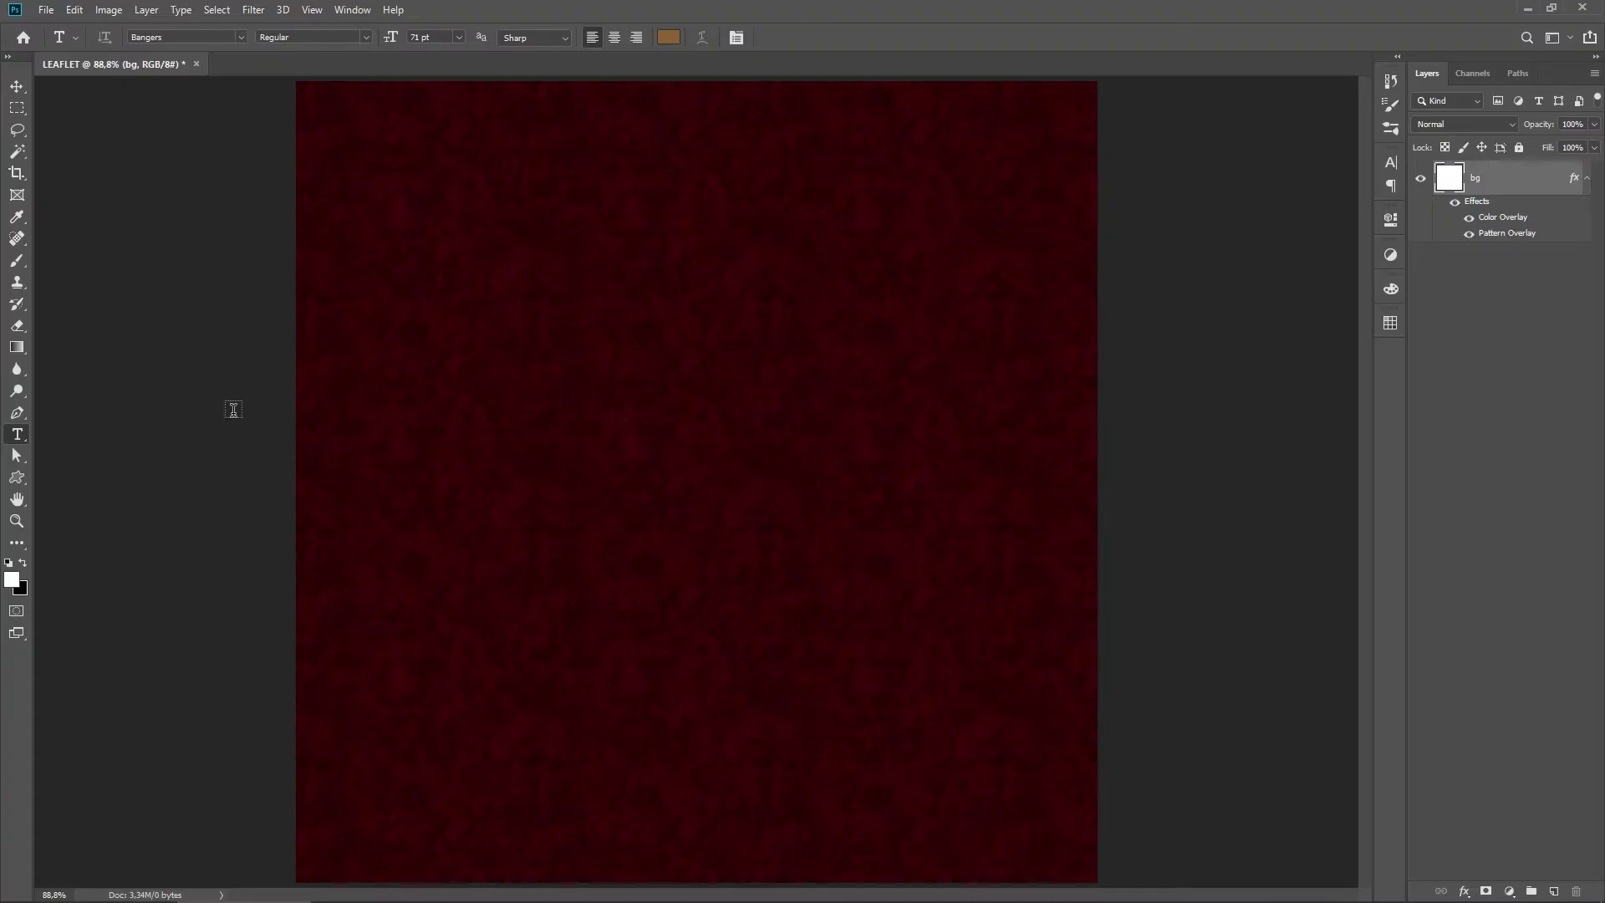
Step: Draw a closed curved Pen shape in the canvas's bottom-left corner
left_click(20, 412)
left_click(107, 409)
left_click(577, 465, "ctrl+alt")
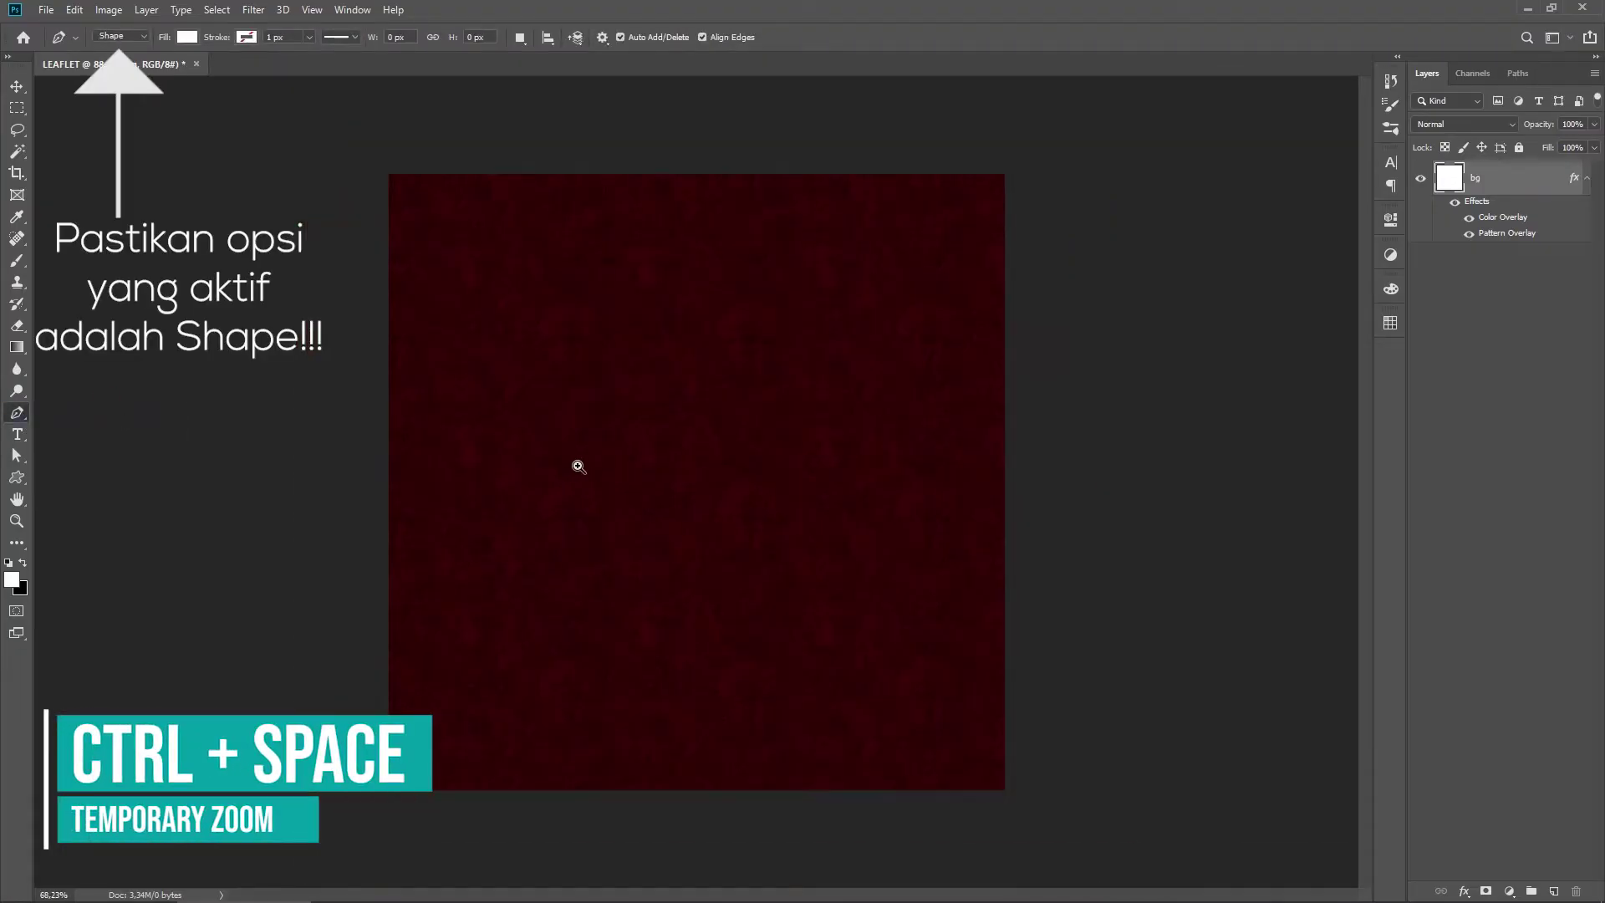
left_click(577, 466, "ctrl")
left_click(374, 666)
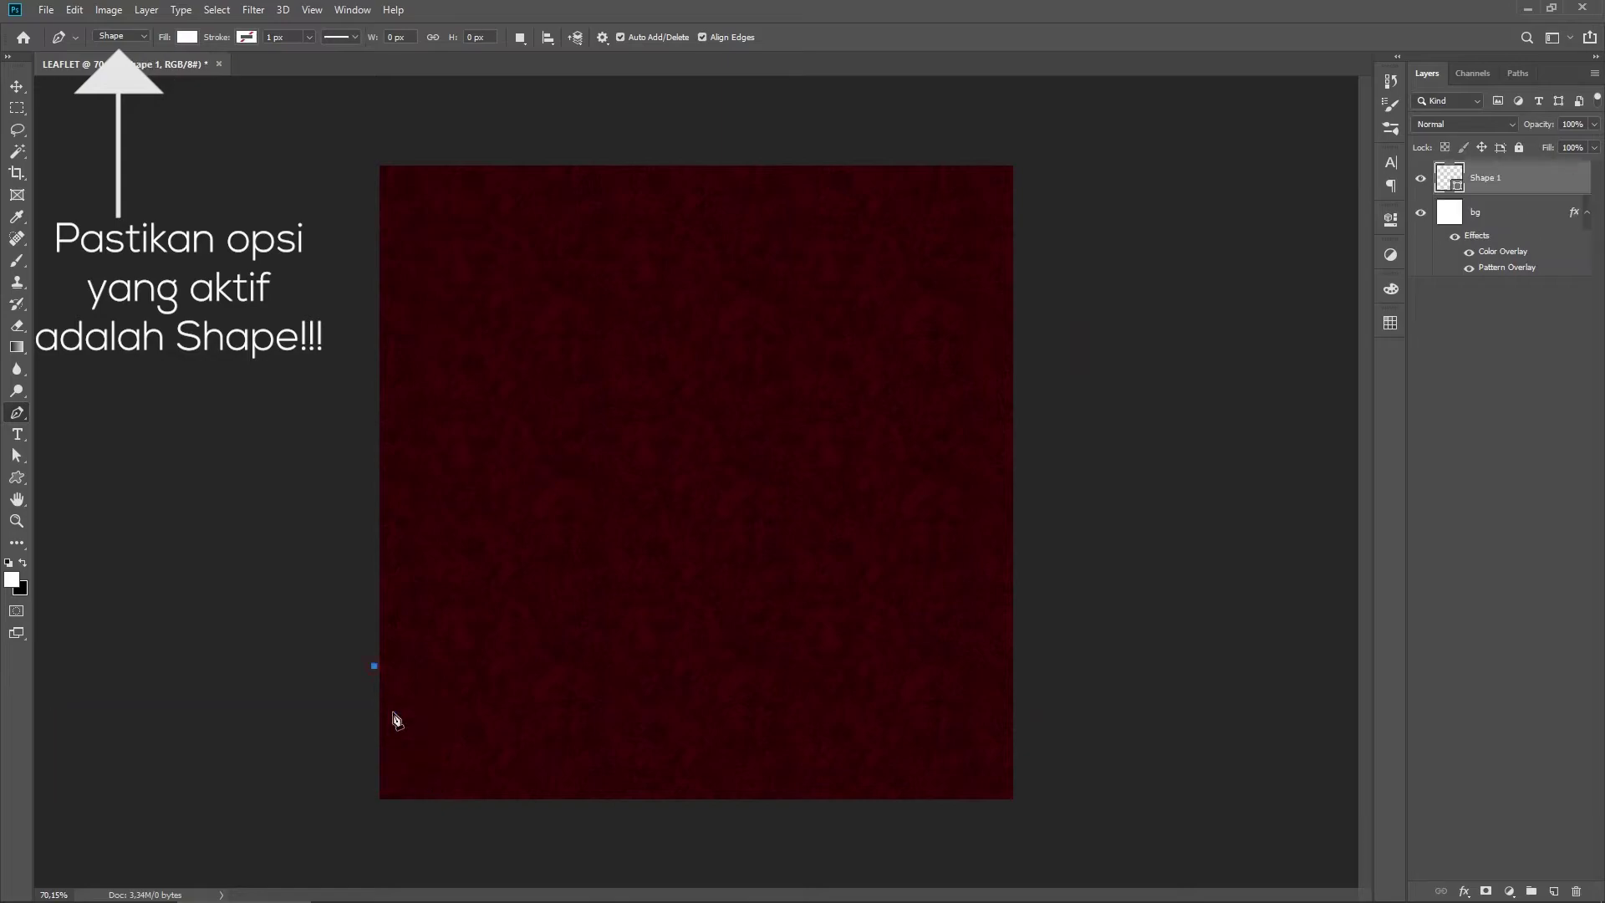
left_click_drag(438, 721, 490, 721)
left_click(491, 749)
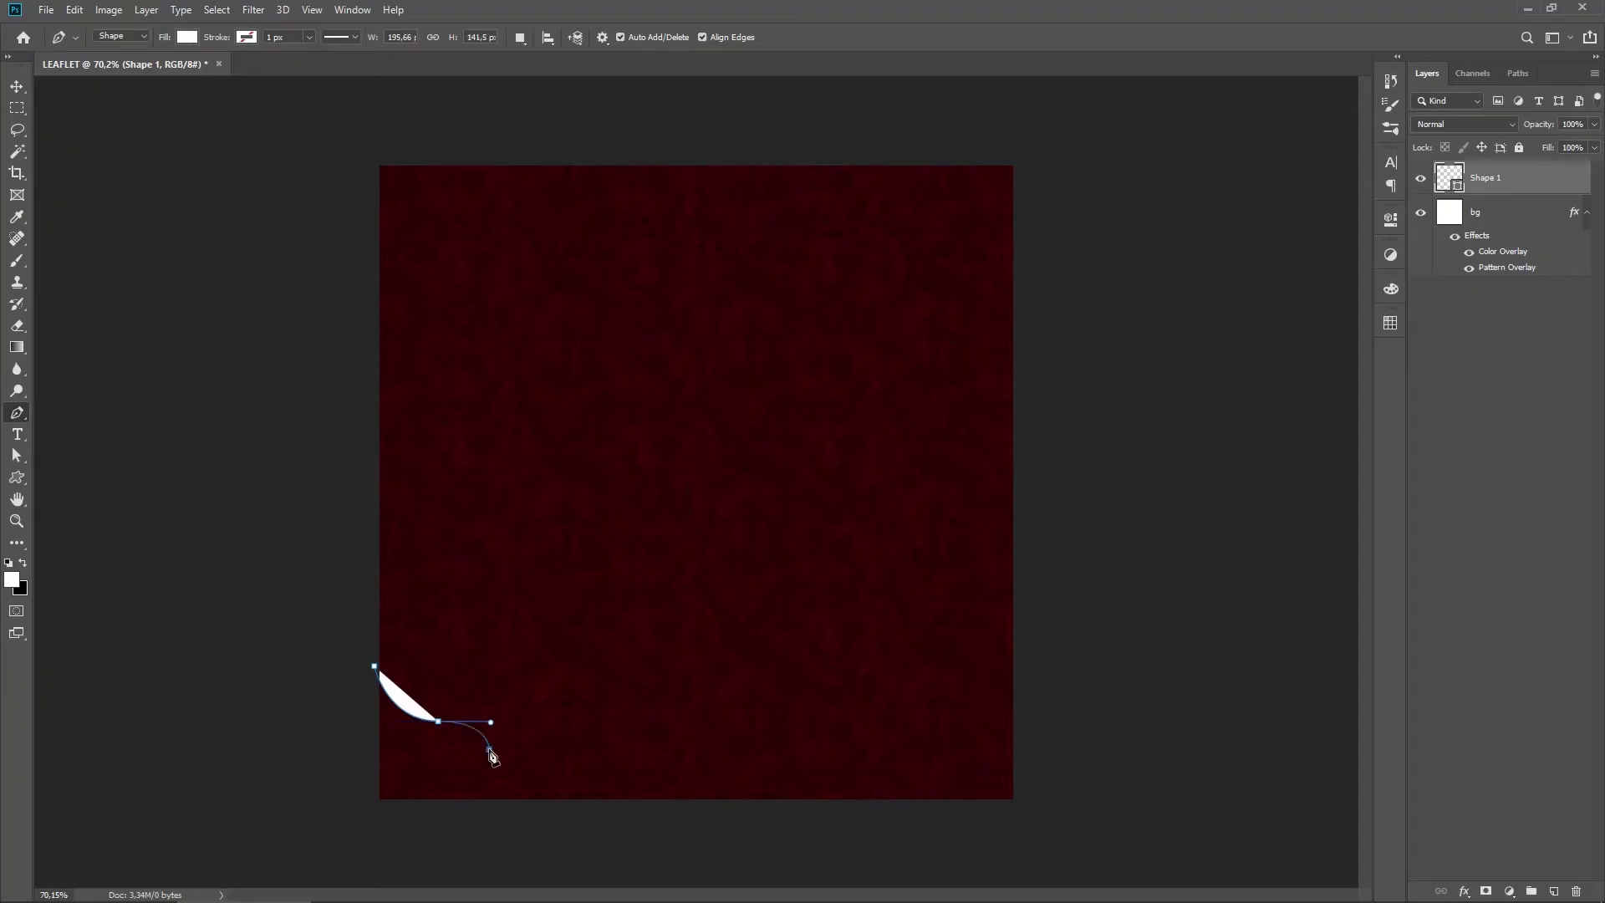
left_click_drag(493, 755, 498, 778)
left_click(570, 805)
left_click(375, 805)
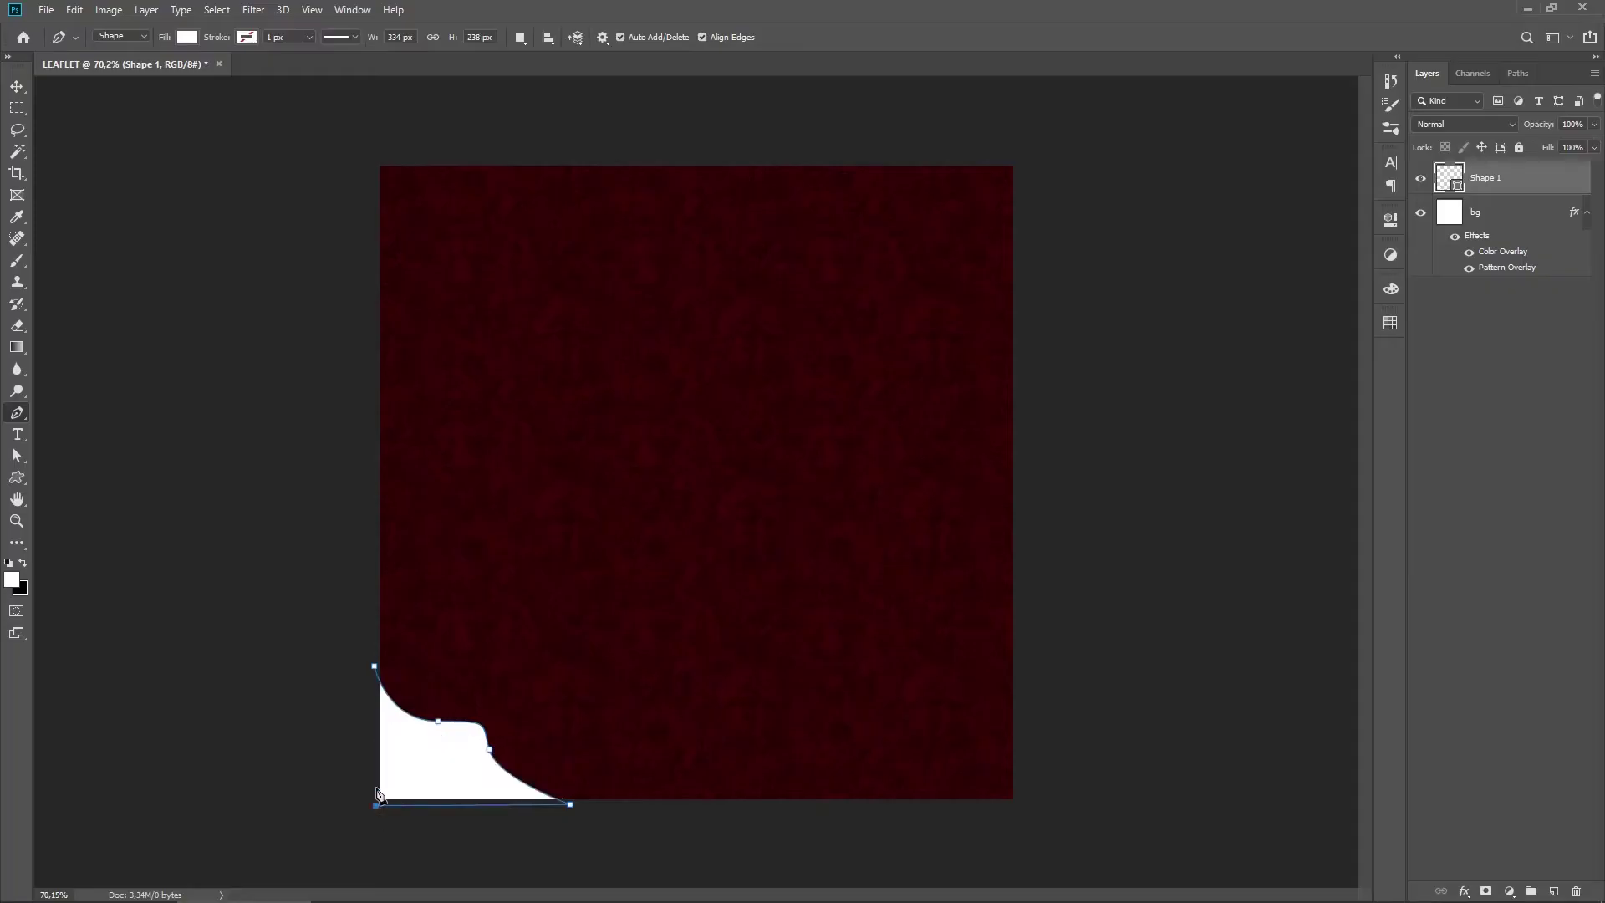
left_click(375, 669)
Step: Fill the new Shape 1 corner shape with yellow ffc600
double_click(1449, 178)
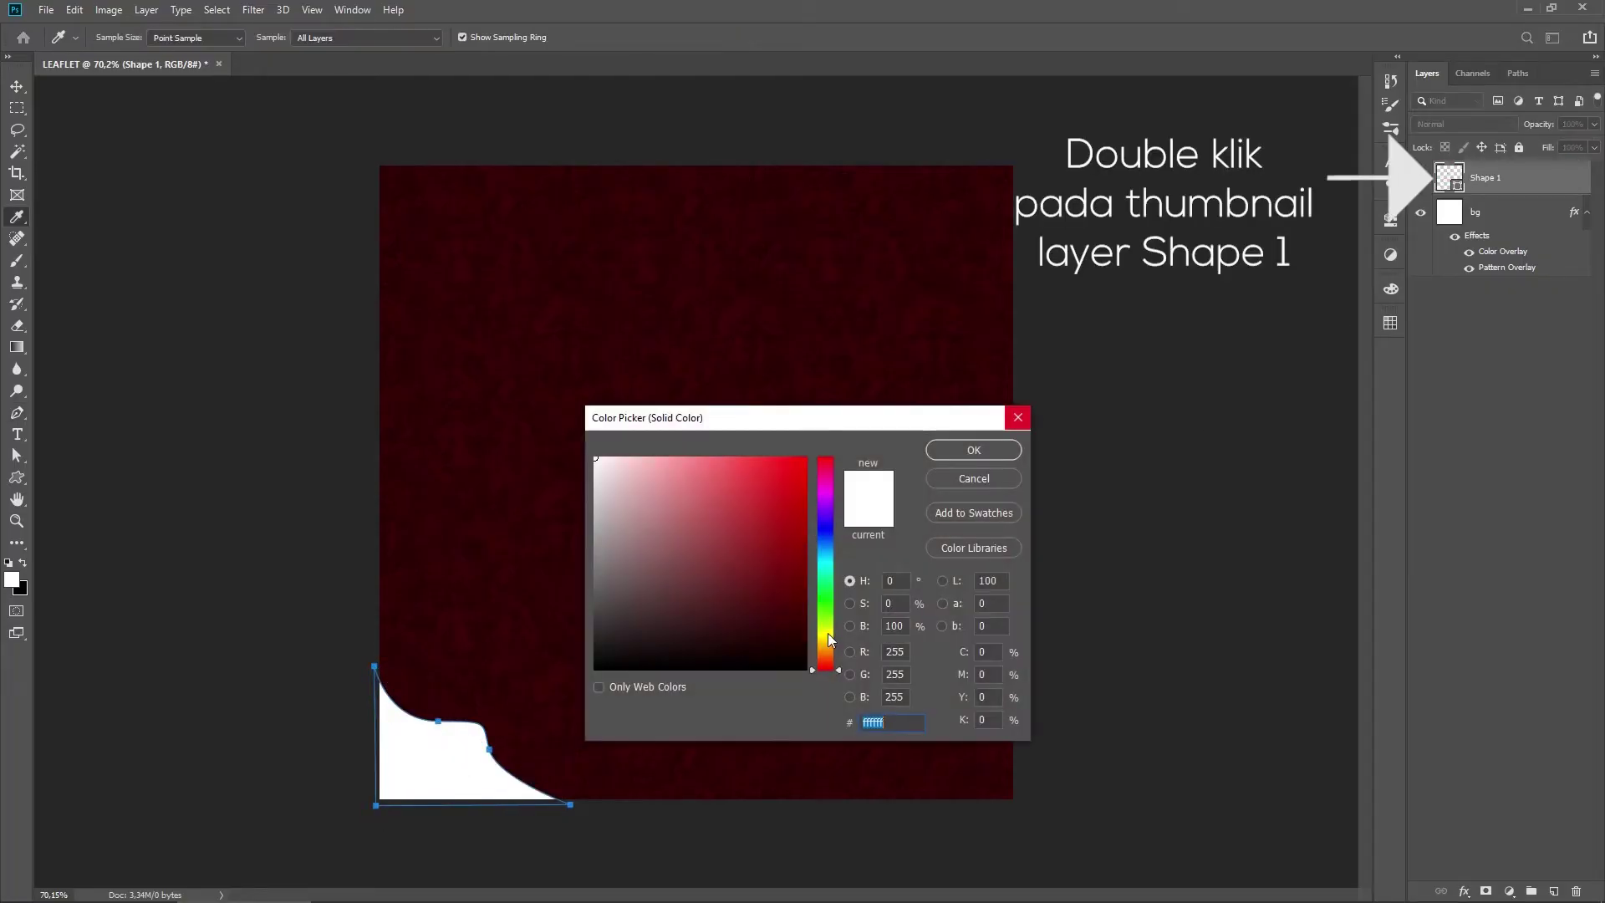
left_click_drag(827, 634, 827, 642)
left_click(805, 459)
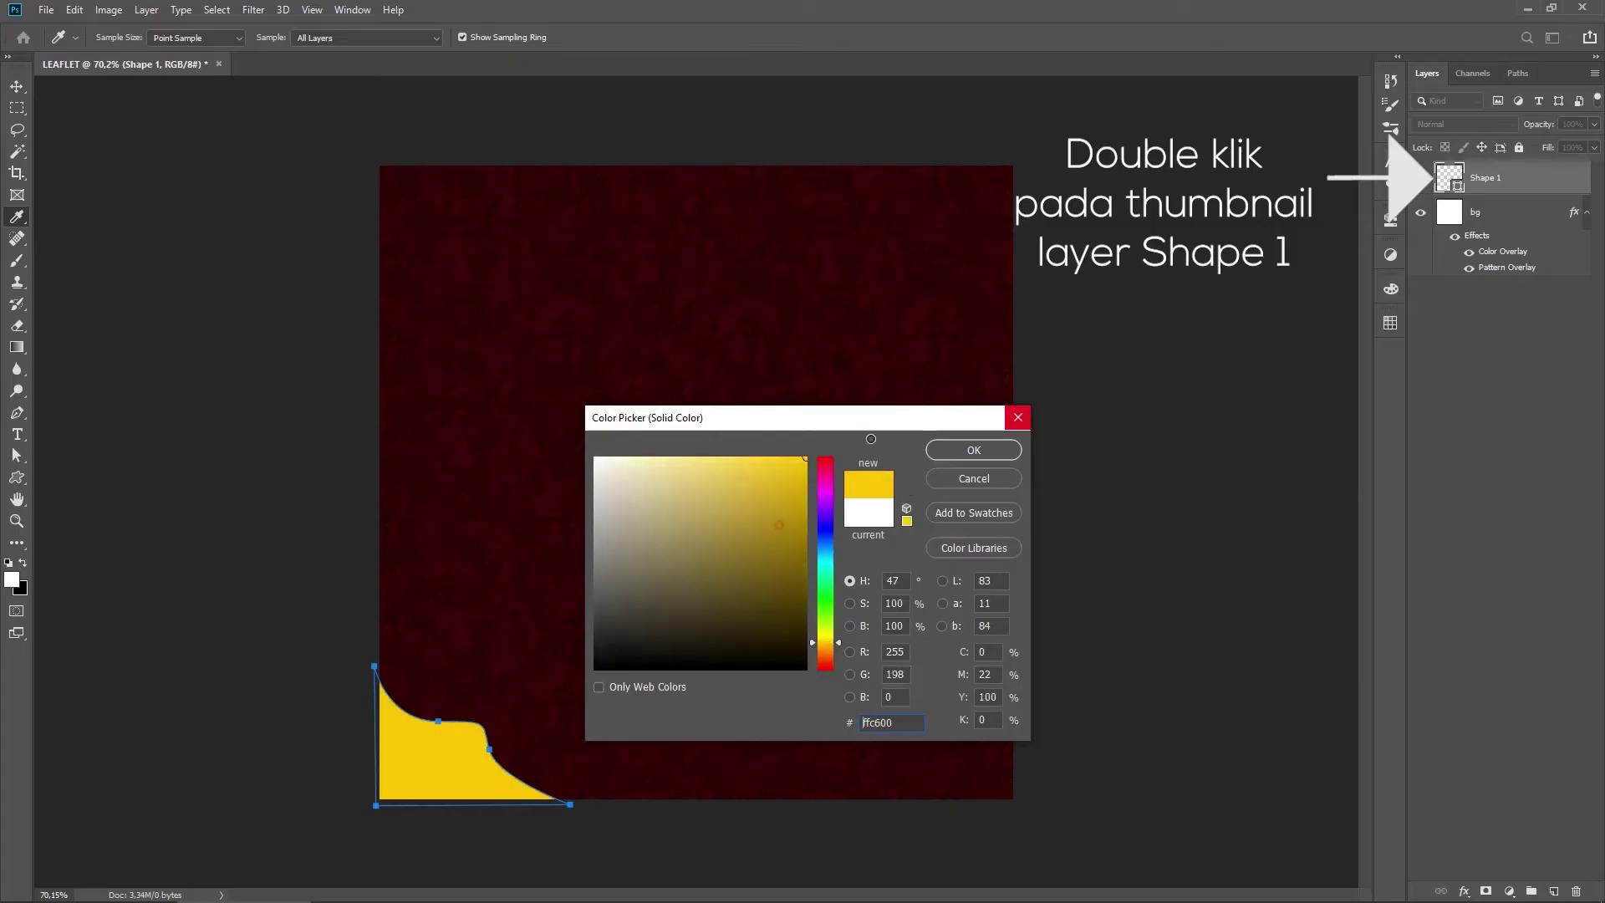
left_click(973, 451)
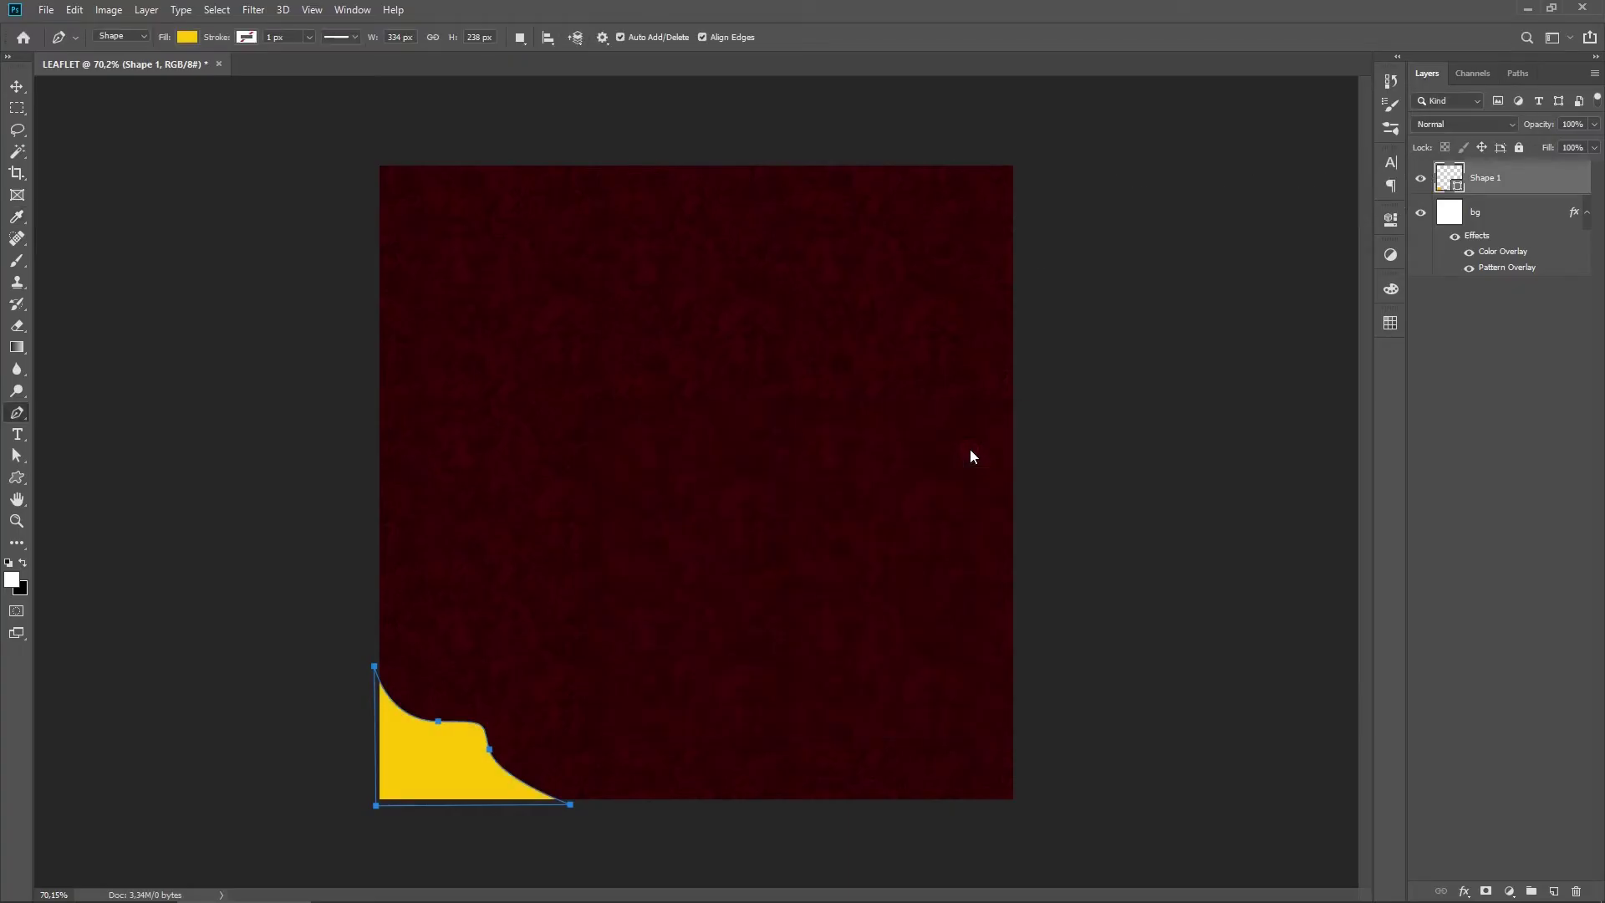
left_click_drag(503, 764, 541, 752)
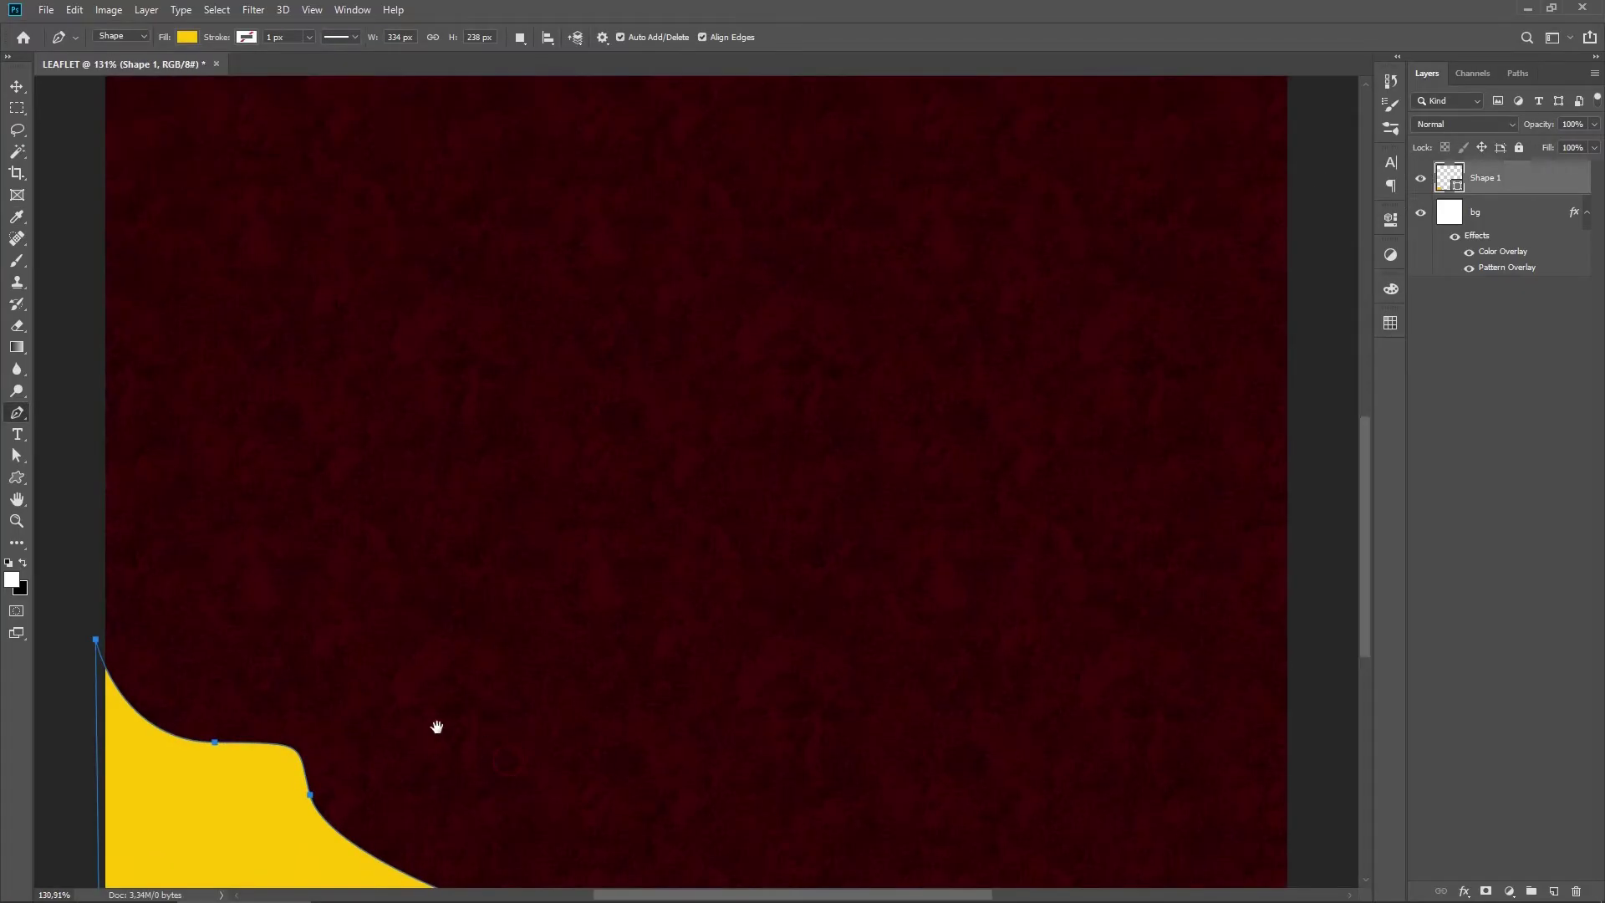
left_click_drag(456, 720, 646, 454)
left_click(16, 457)
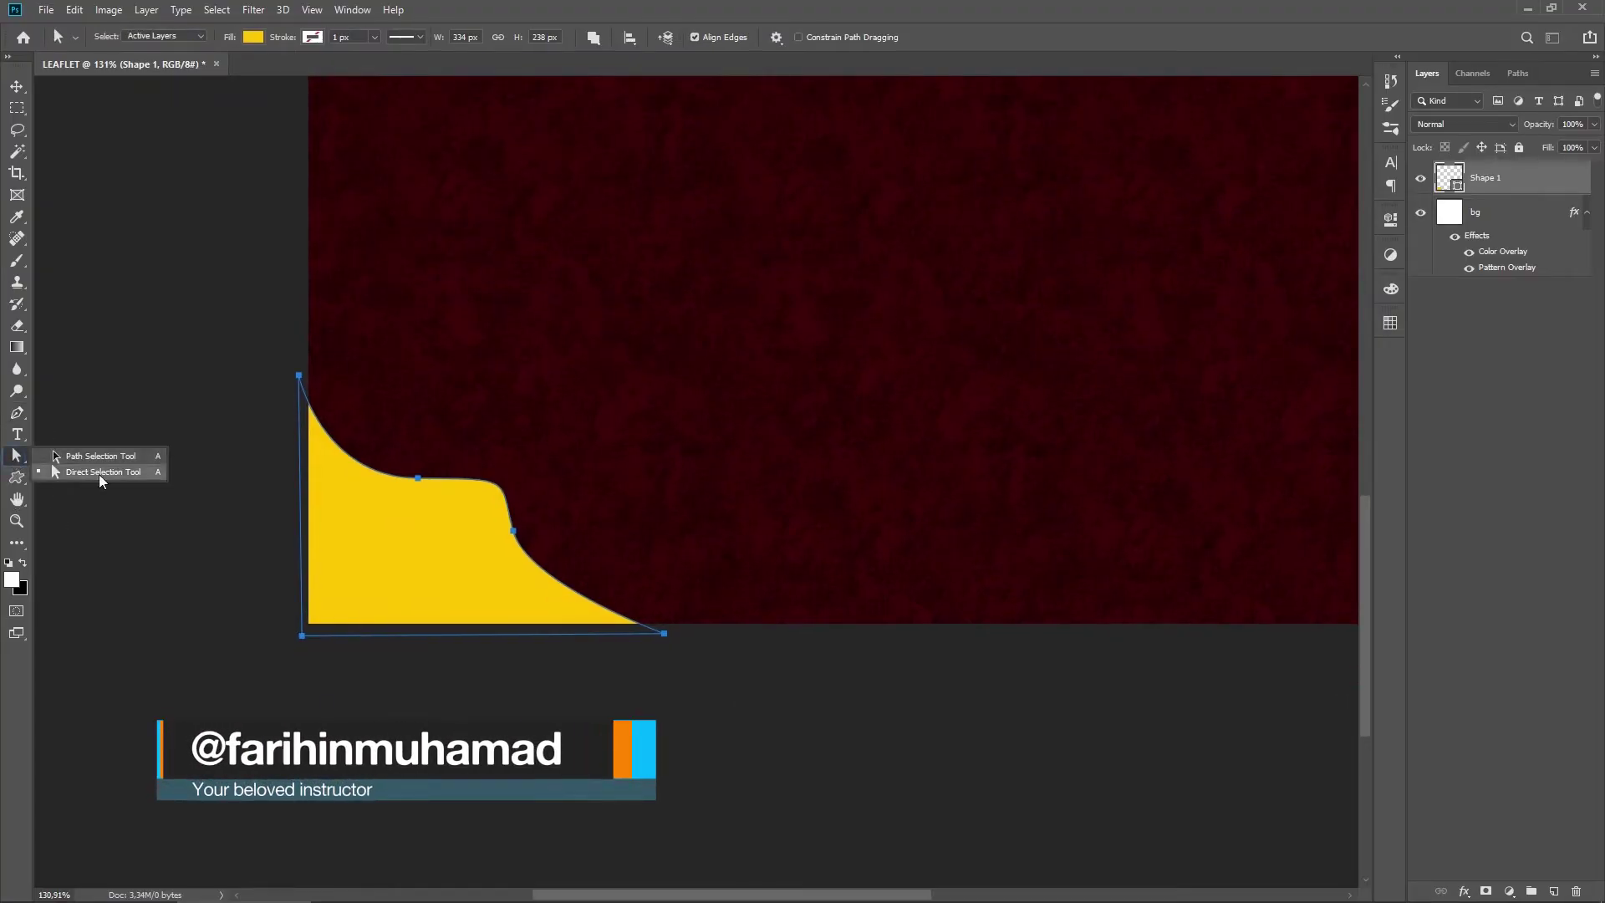
Step: Drag the yellow shape's anchors and handles with Direct Selection to raise and widen its wave
left_click(99, 474)
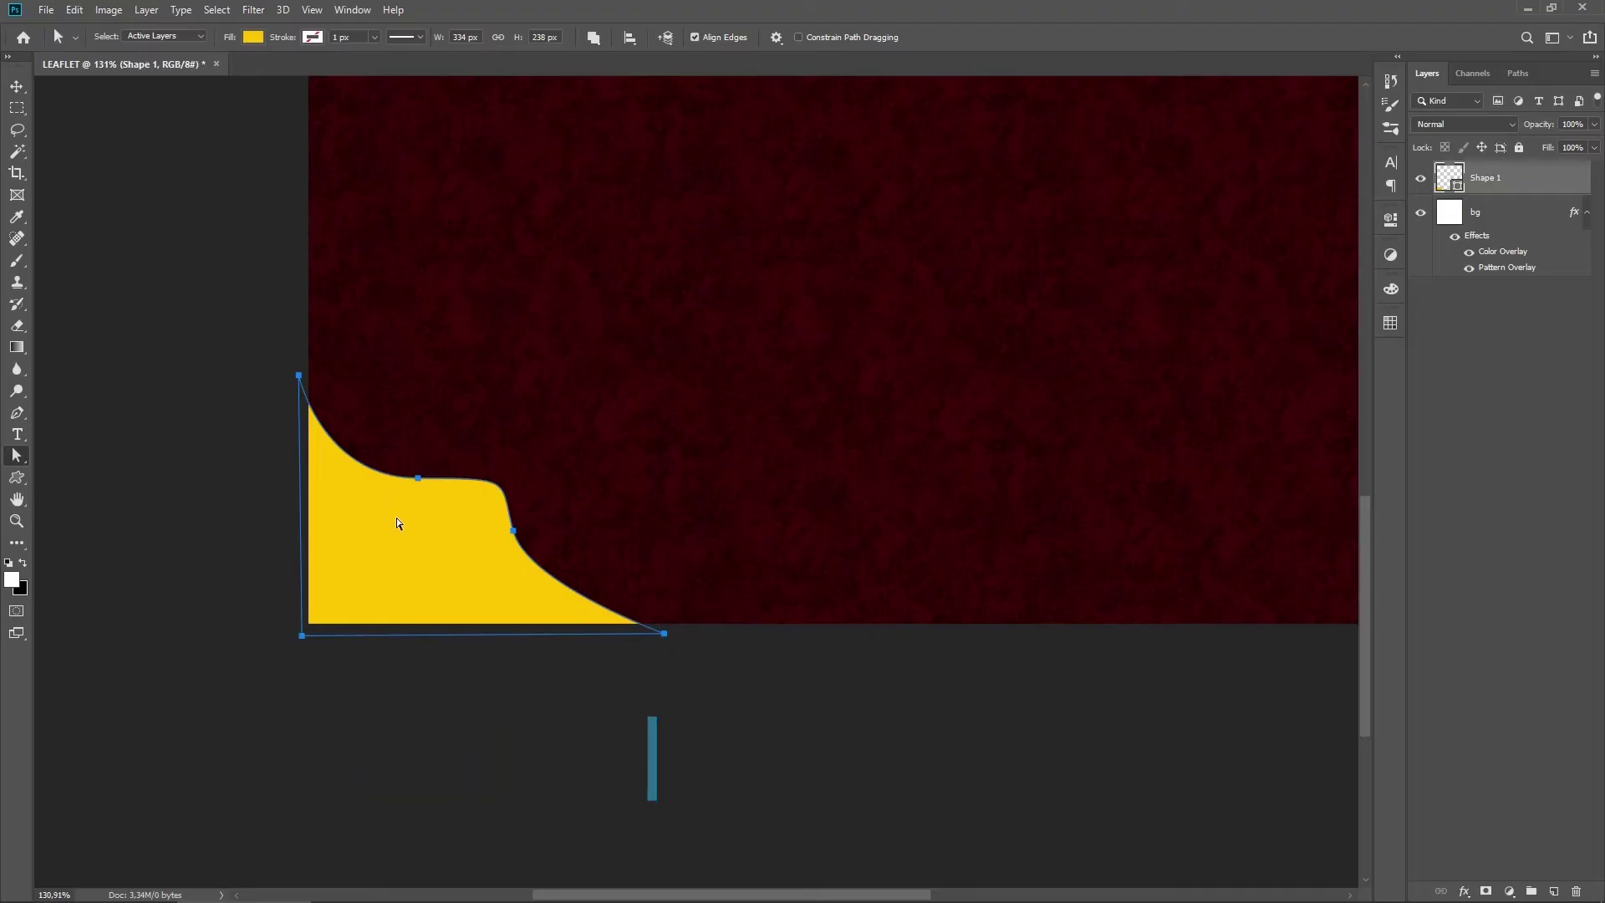
left_click_drag(299, 375, 302, 343)
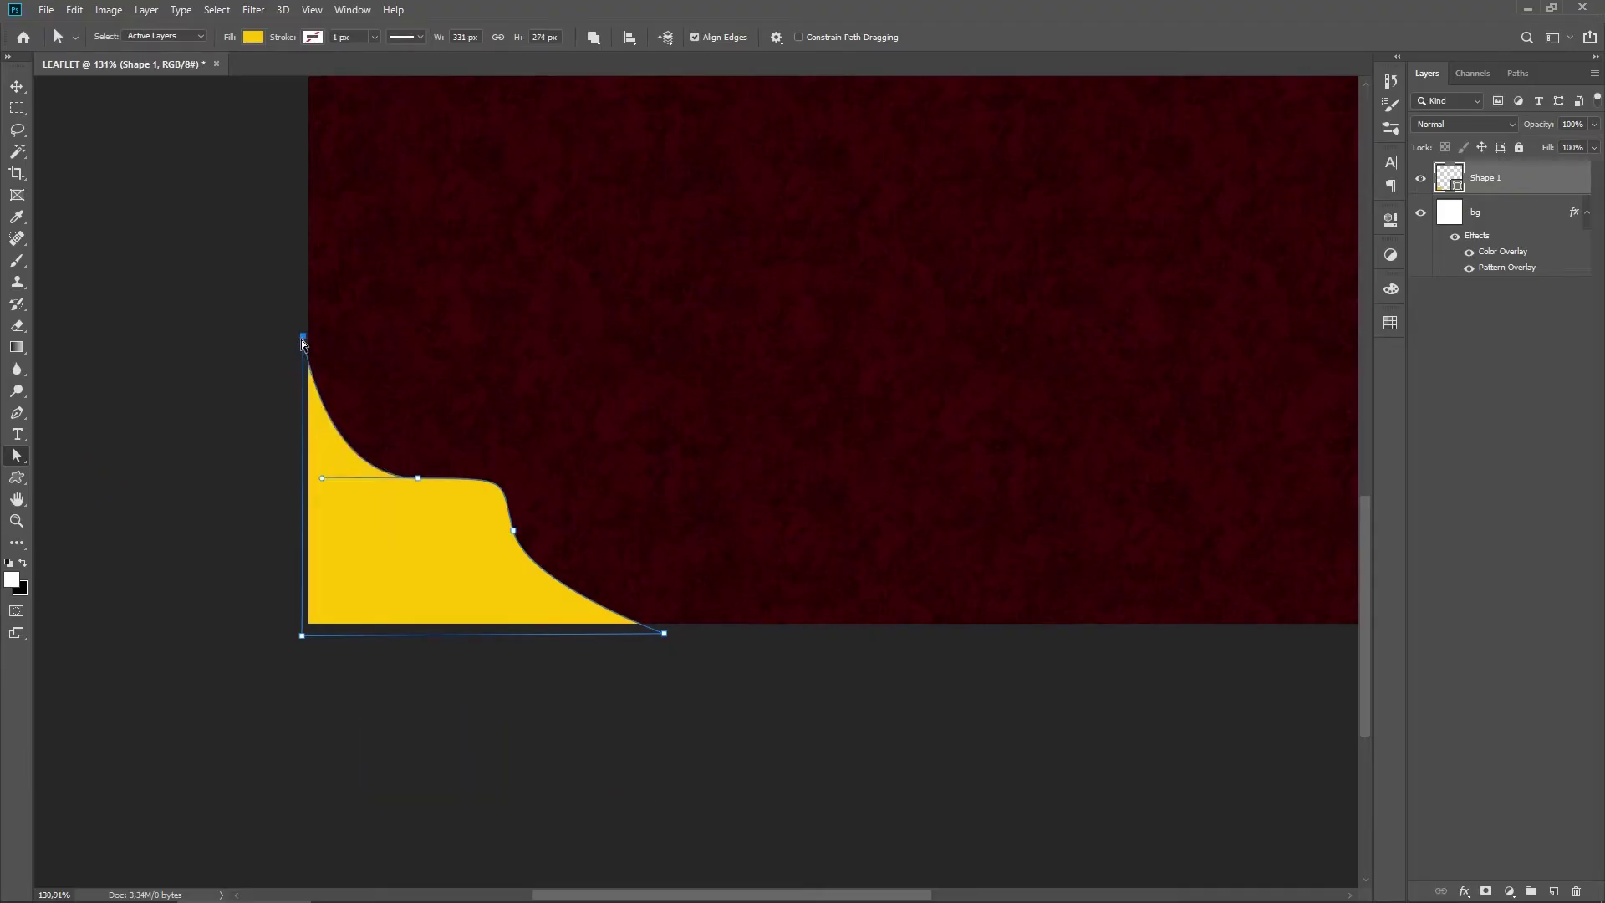
left_click_drag(417, 478, 415, 493)
left_click_drag(516, 535, 517, 551)
left_click_drag(665, 635, 701, 633)
left_click(516, 548)
mouse_move(503, 494)
left_mouse_down()
mouse_move(505, 477)
mouse_move(408, 489)
mouse_move(502, 480)
left_mouse_up()
left_click_drag(476, 481, 493, 483)
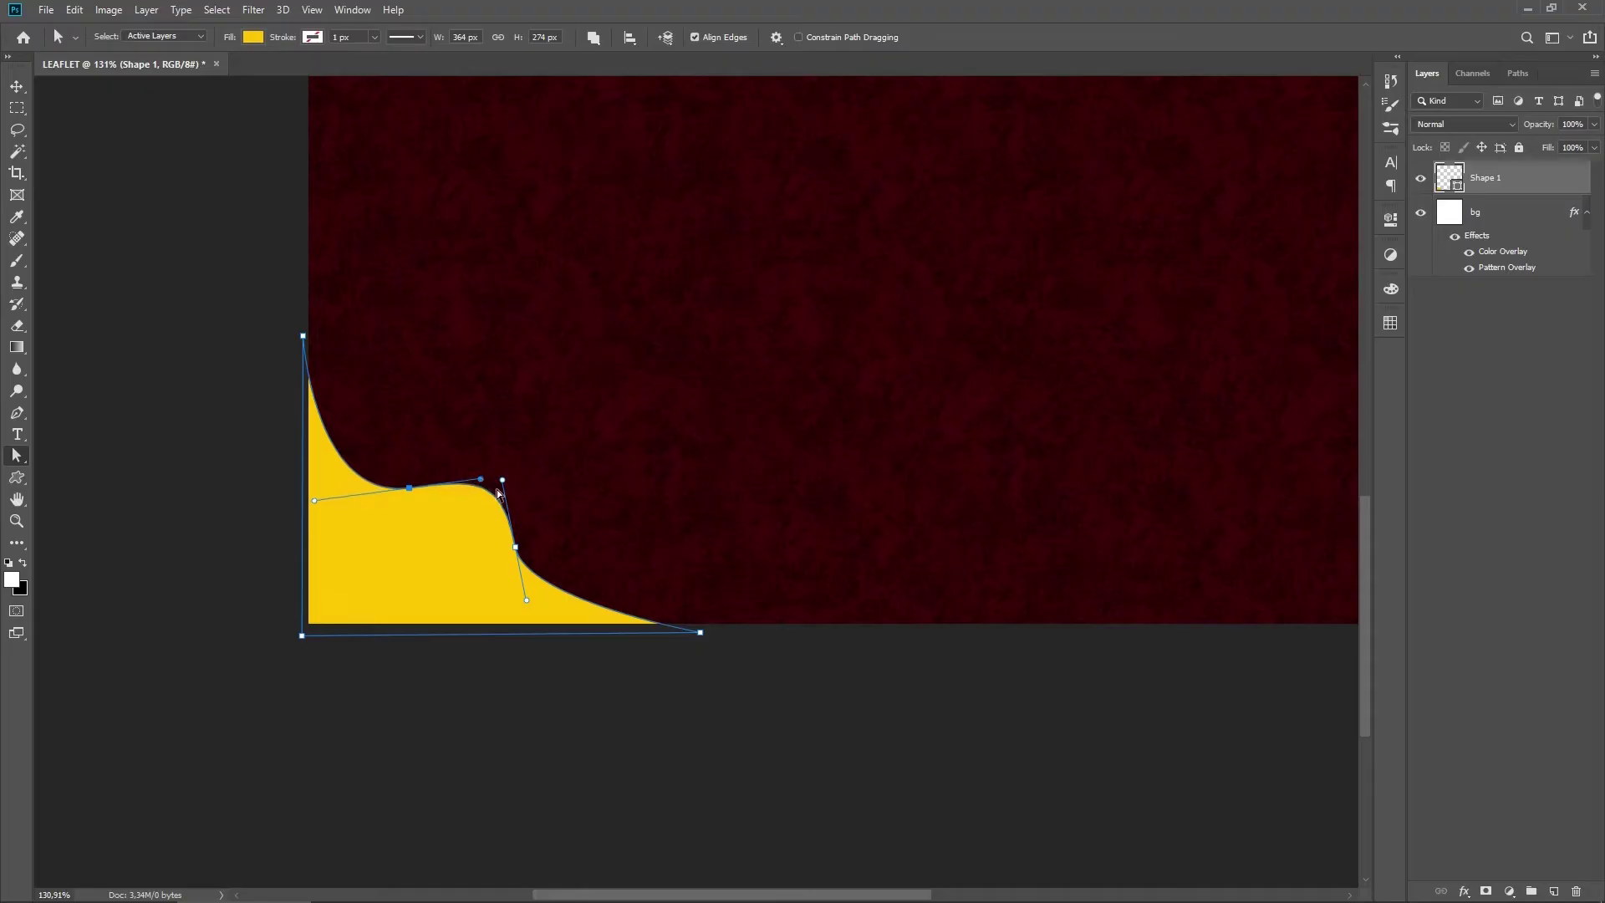
left_click(657, 701)
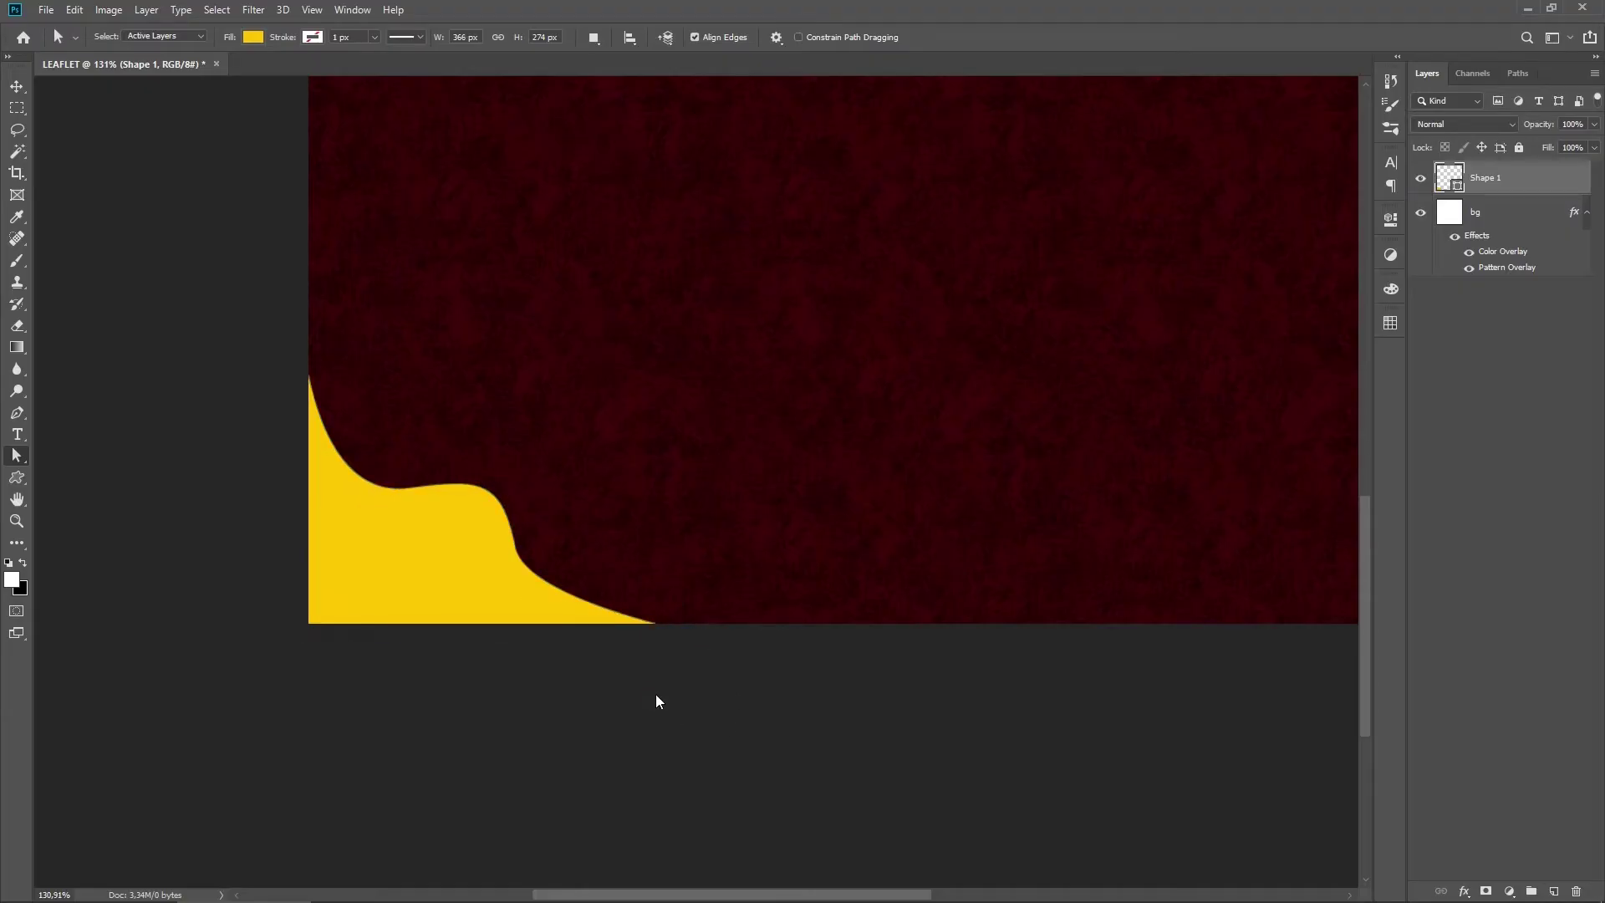
scroll(657, 700, "down", 2)
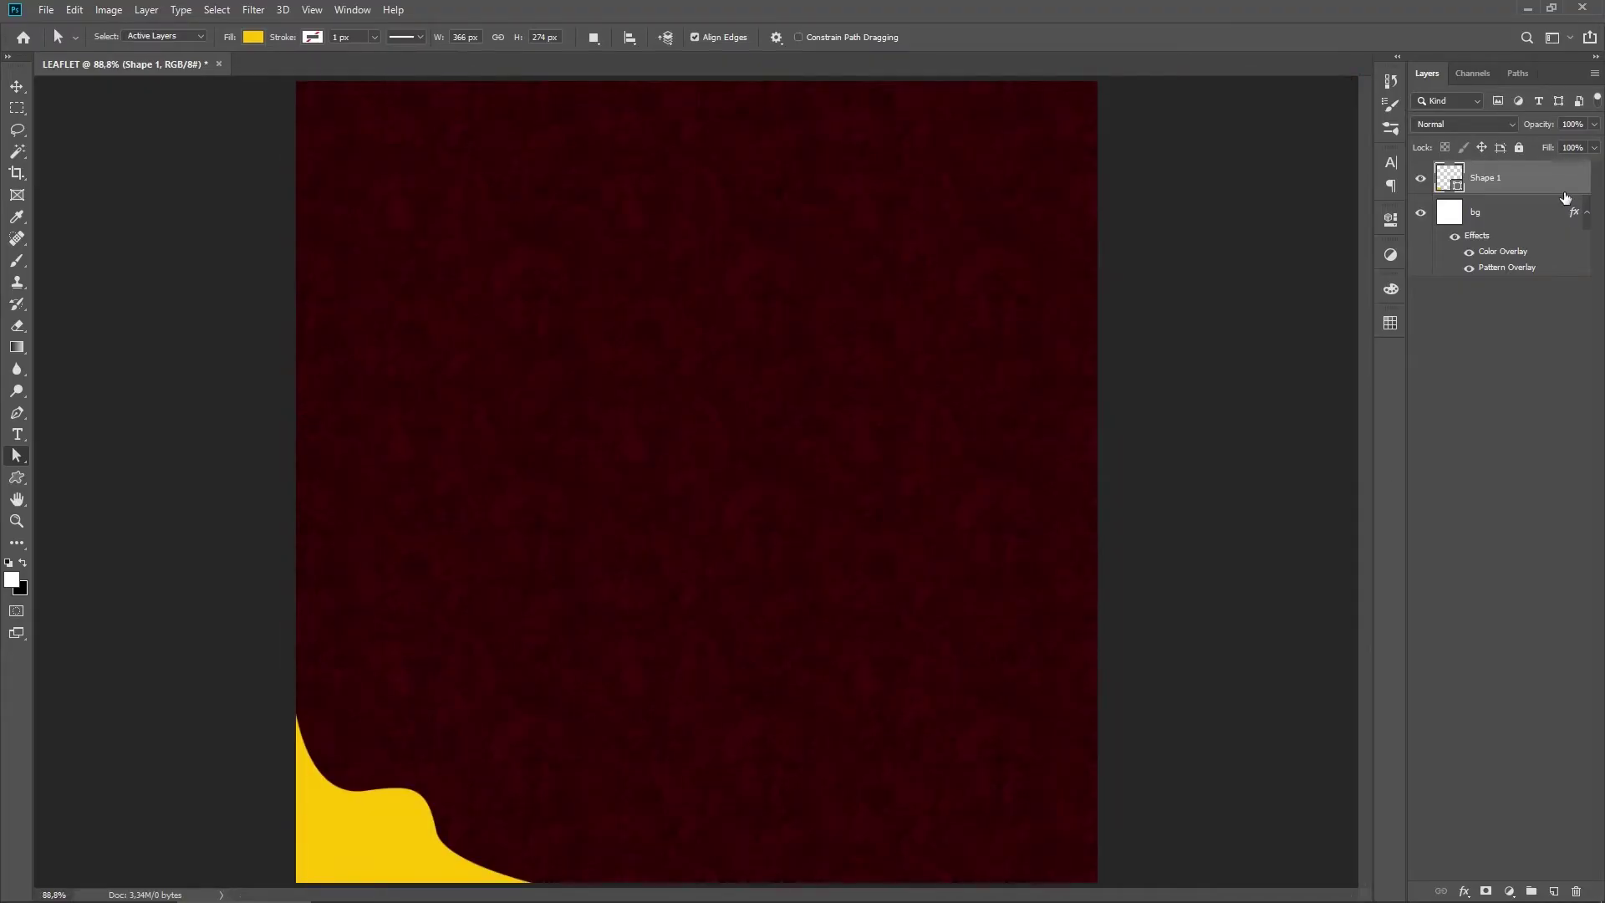
double_click(1545, 177)
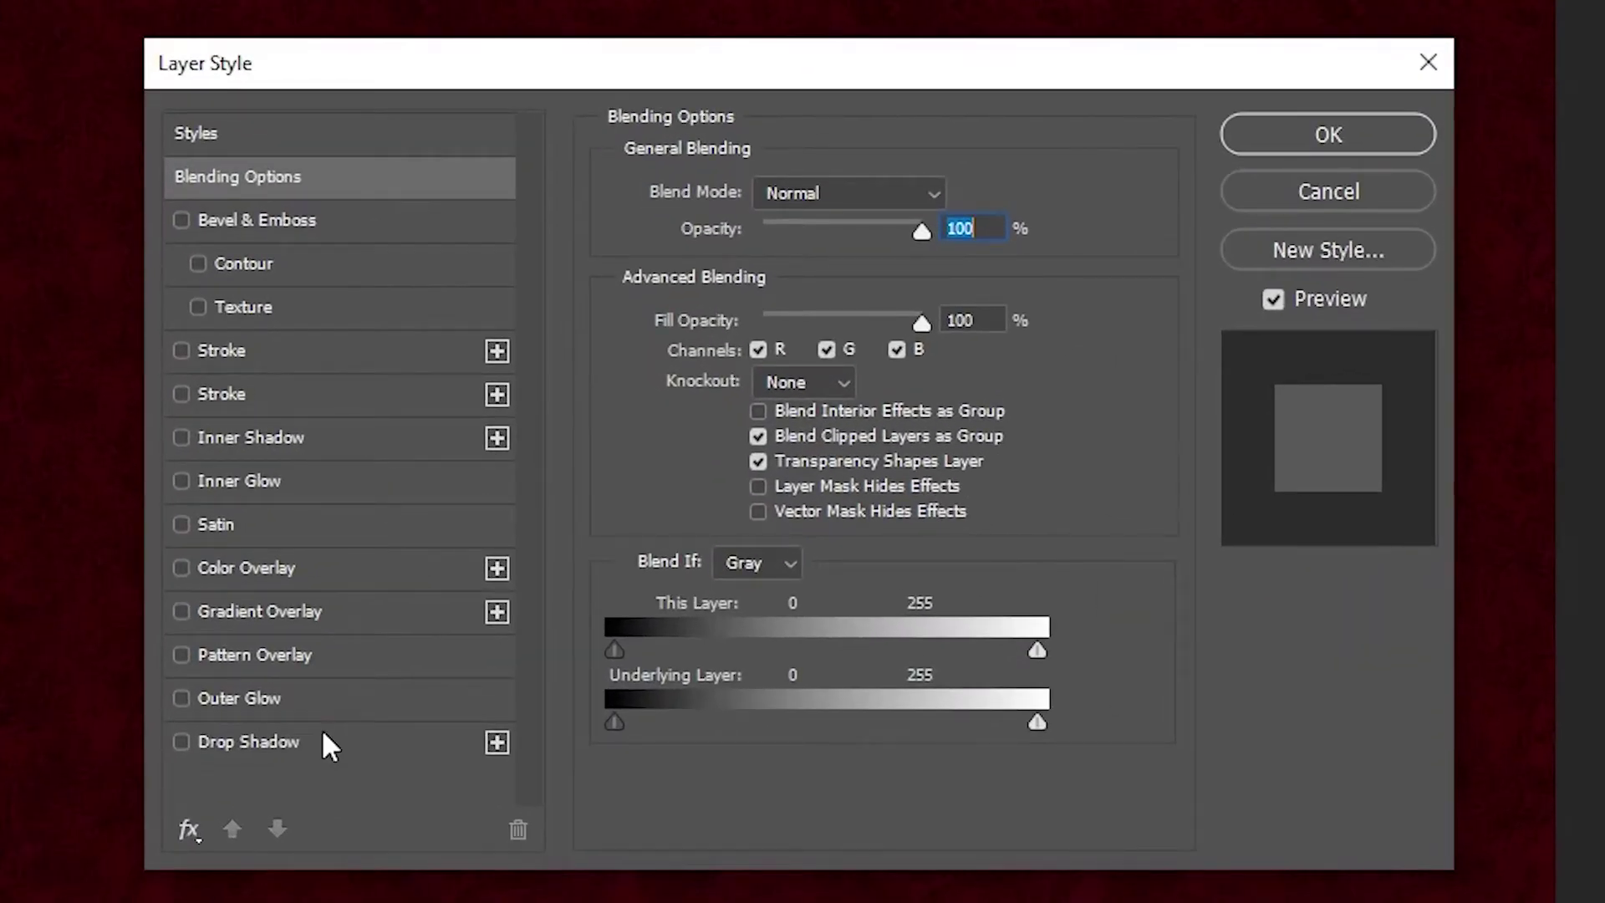
Step: Add a black drop shadow to Shape 1: 72% opacity, -125° angle, 20 px distance, 10% spread
left_click(322, 732)
left_click(876, 209)
left_click(779, 219)
left_click(954, 195)
left_click(1347, 446)
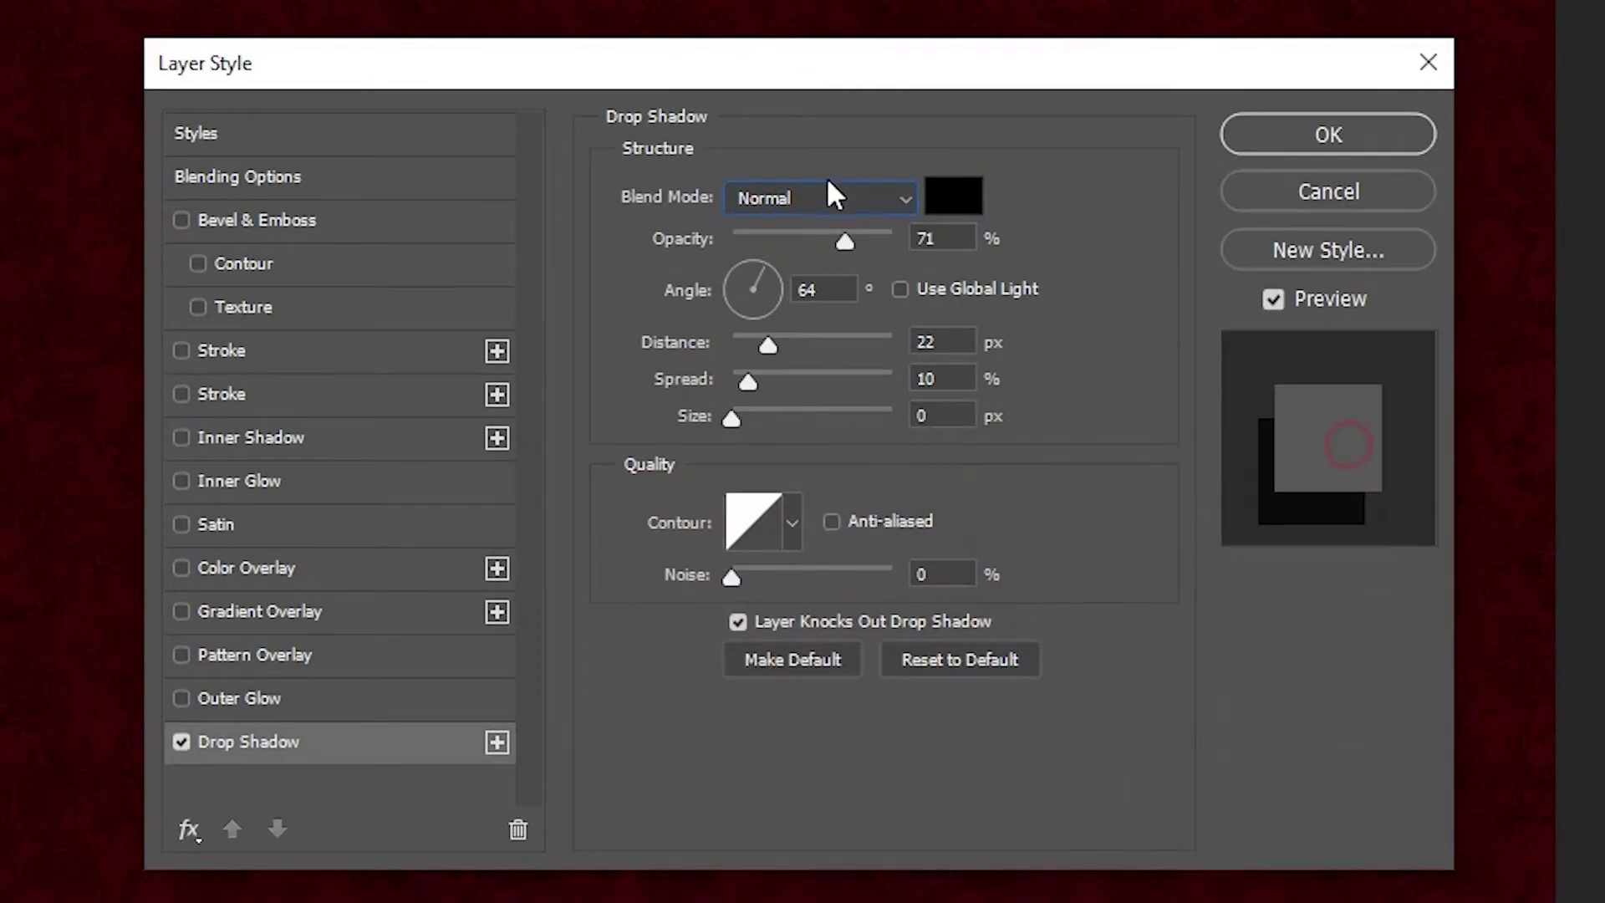
left_click_drag(845, 238, 847, 237)
mouse_move(768, 343)
left_mouse_down()
mouse_move(782, 344)
mouse_move(736, 313)
mouse_move(764, 341)
left_mouse_up()
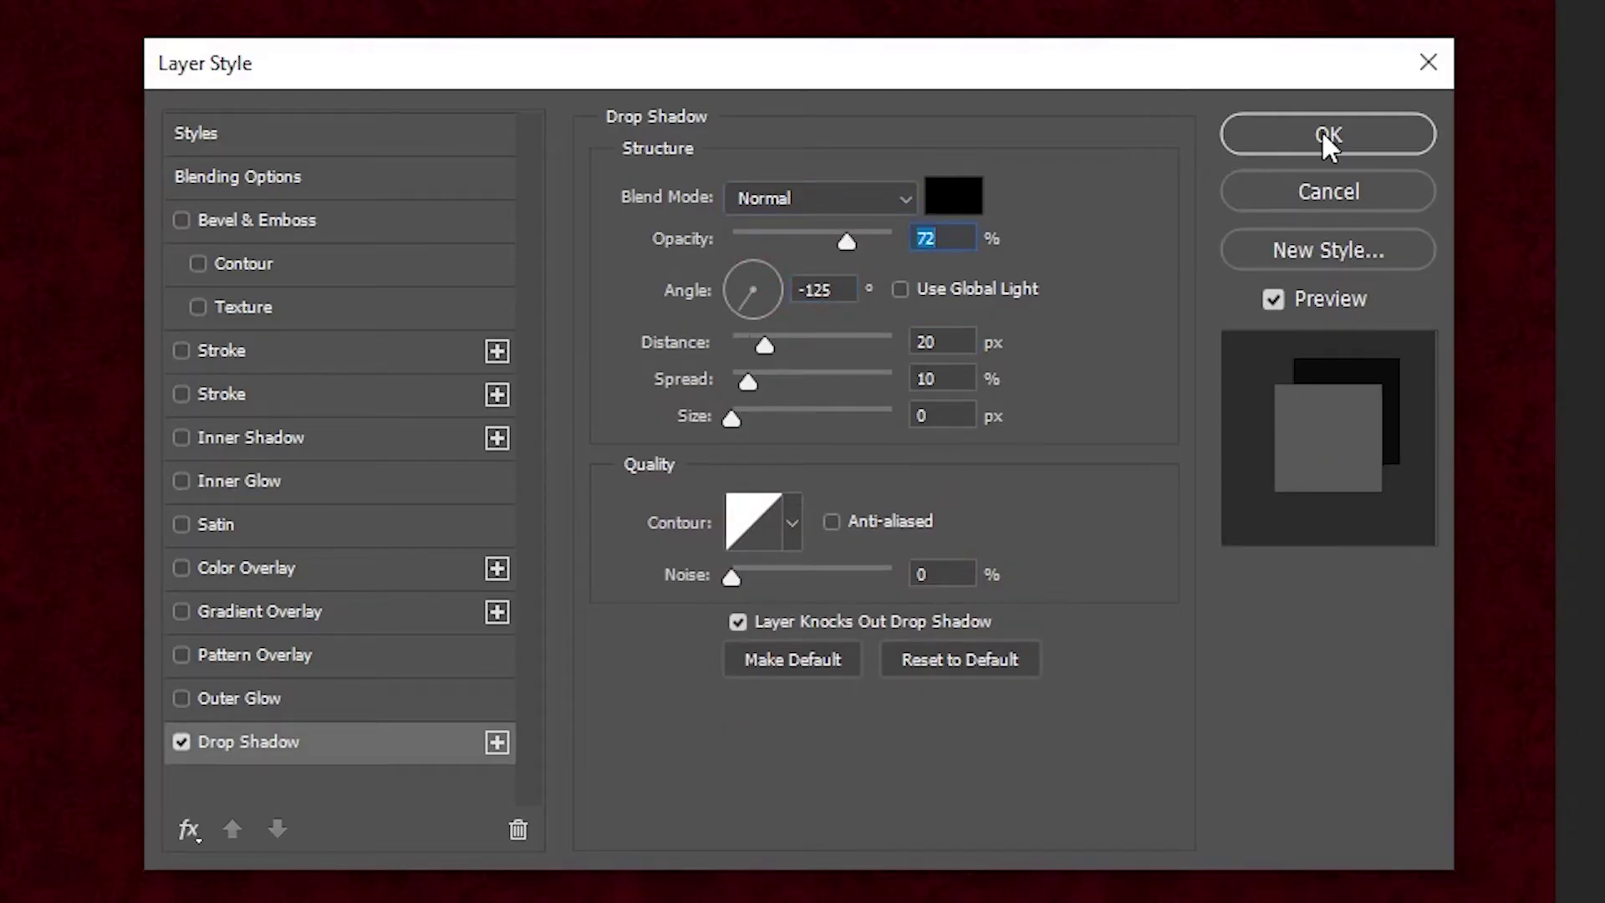
left_click(1328, 134)
left_click_drag(375, 805, 620, 444)
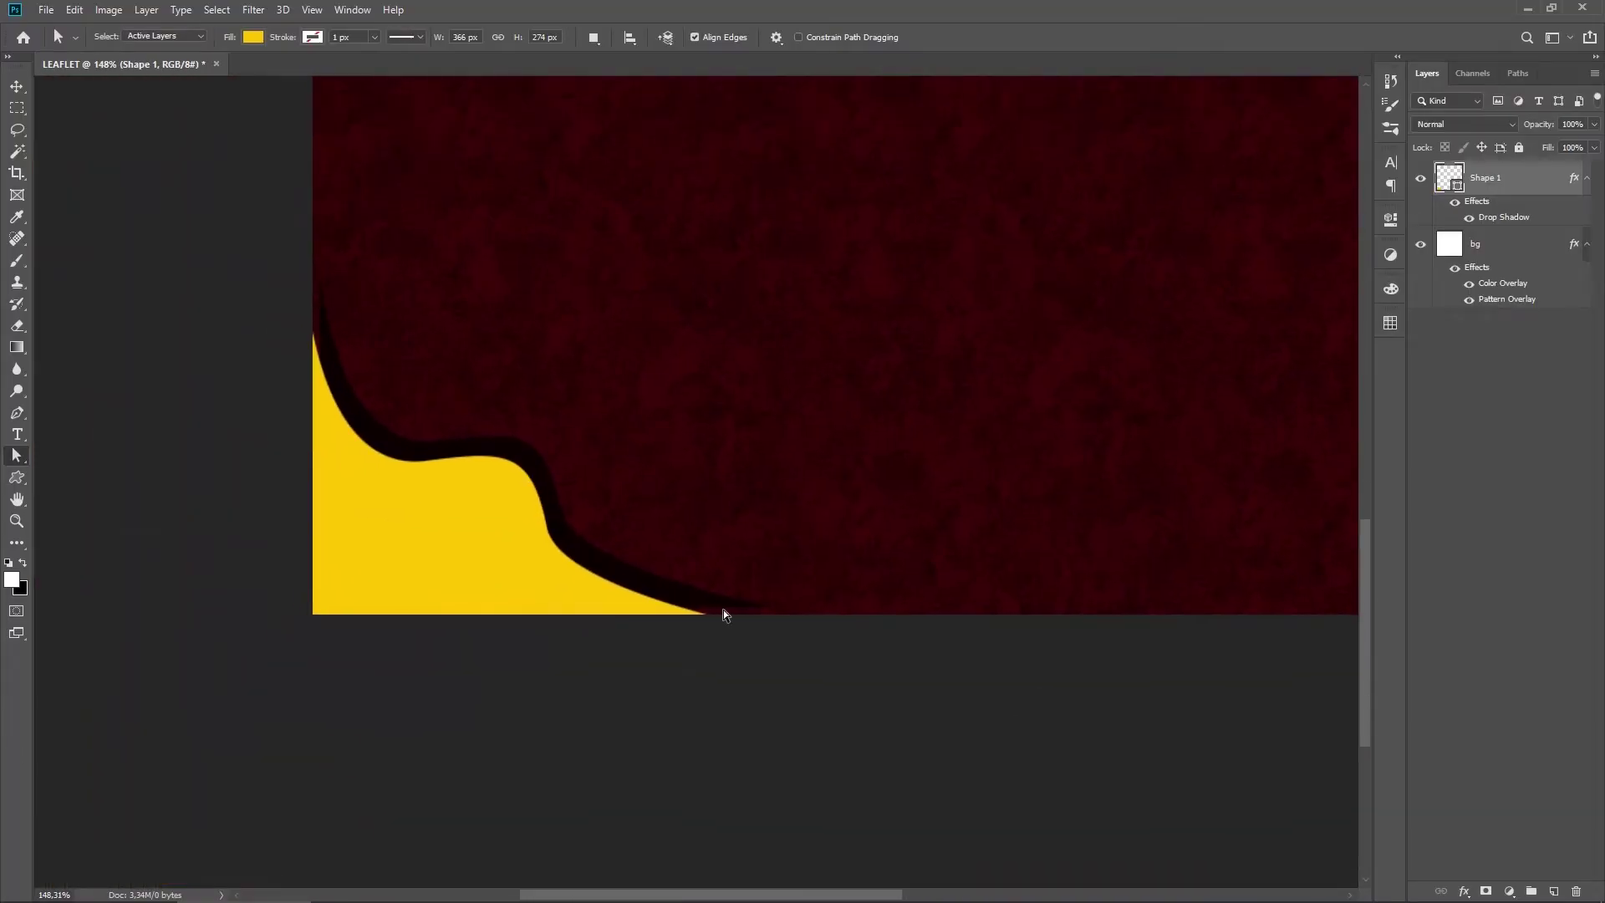
Step: Pull Shape 1's top anchor higher and its bottom-right anchor further right, then fit the page
left_click_drag(21, 462, 97, 469)
left_click(372, 523)
left_click(313, 286)
left_click_drag(308, 289, 285, 194)
left_click_drag(760, 628, 817, 642)
left_click(548, 529)
mouse_move(529, 452)
left_mouse_down()
mouse_move(537, 438)
mouse_move(505, 440)
mouse_move(500, 463)
mouse_move(535, 450)
mouse_move(538, 465)
left_mouse_up()
left_click(781, 616)
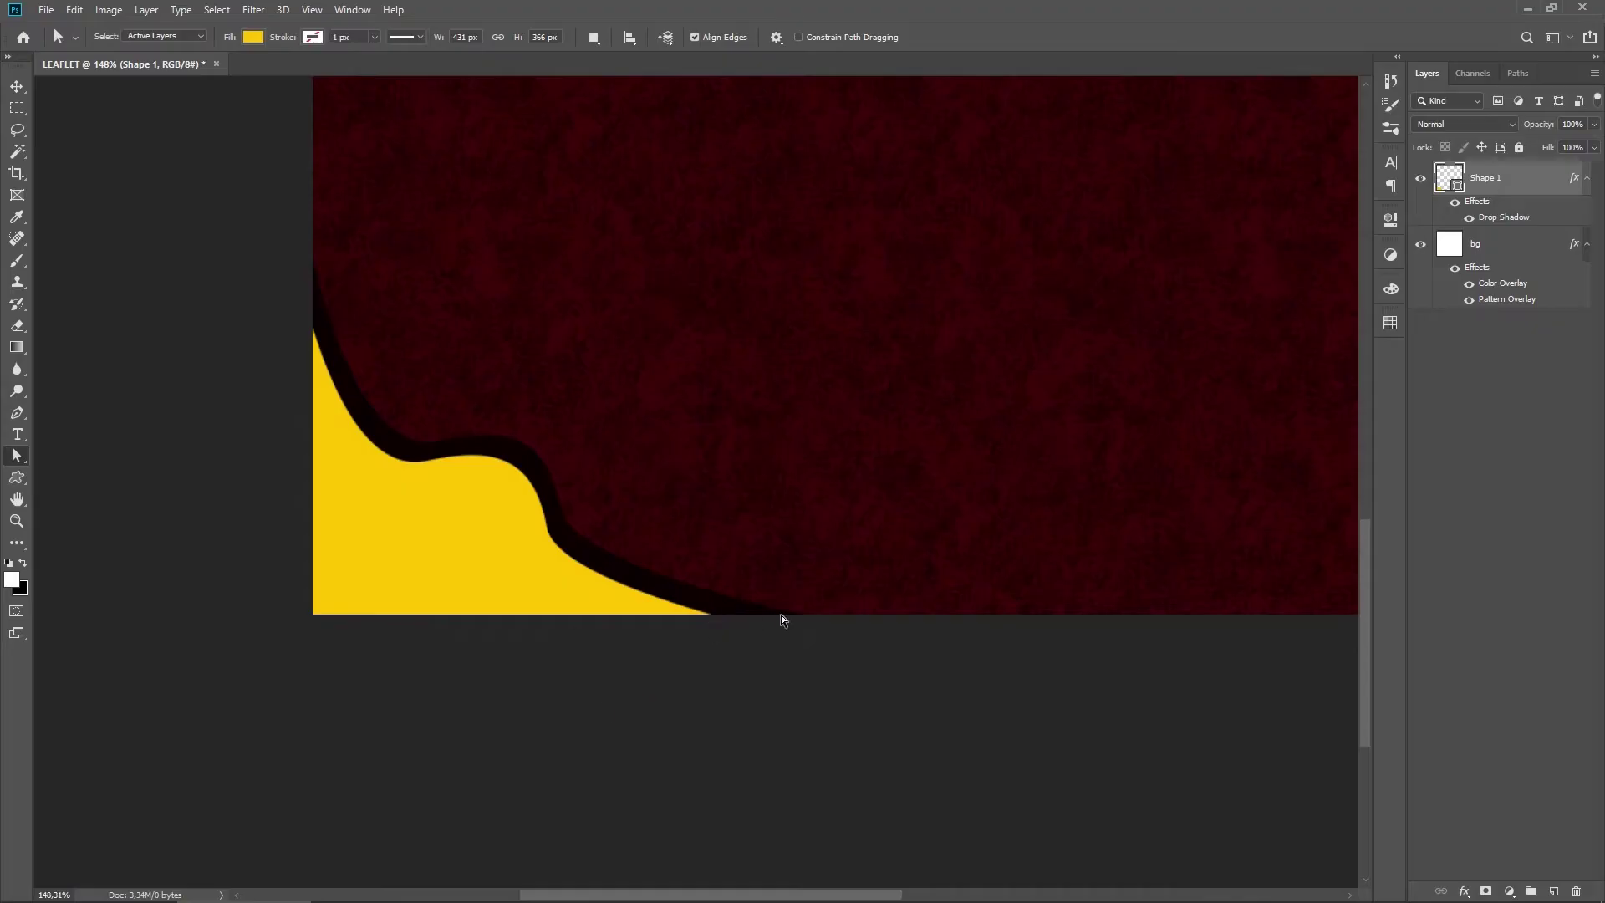
key("ctrl+0")
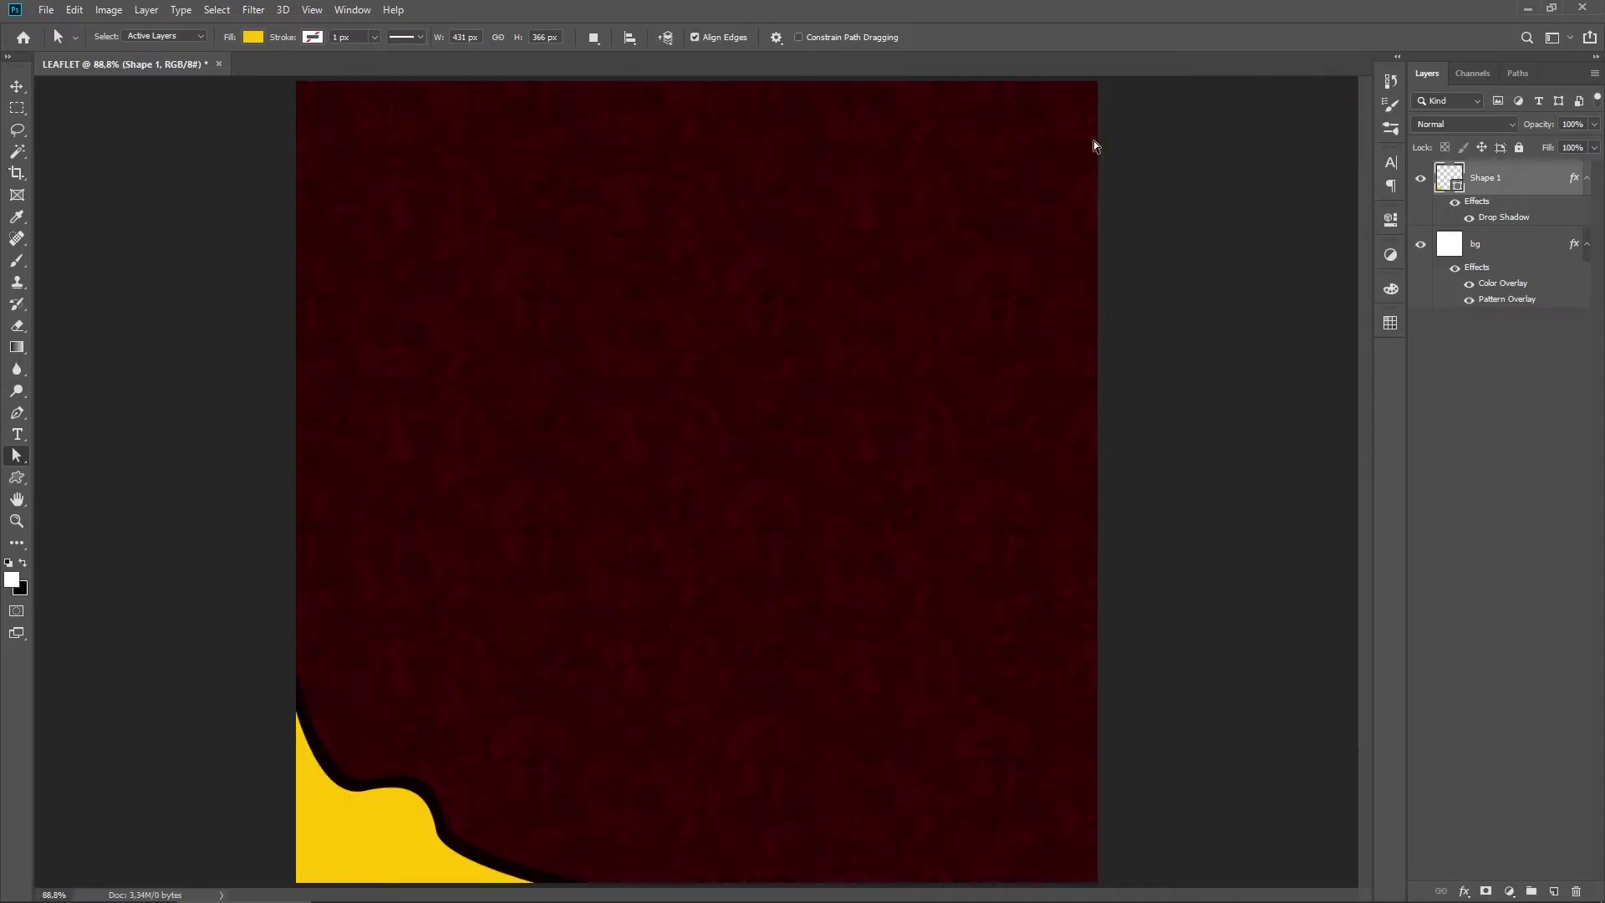
scroll(1073, 115, "down", 1)
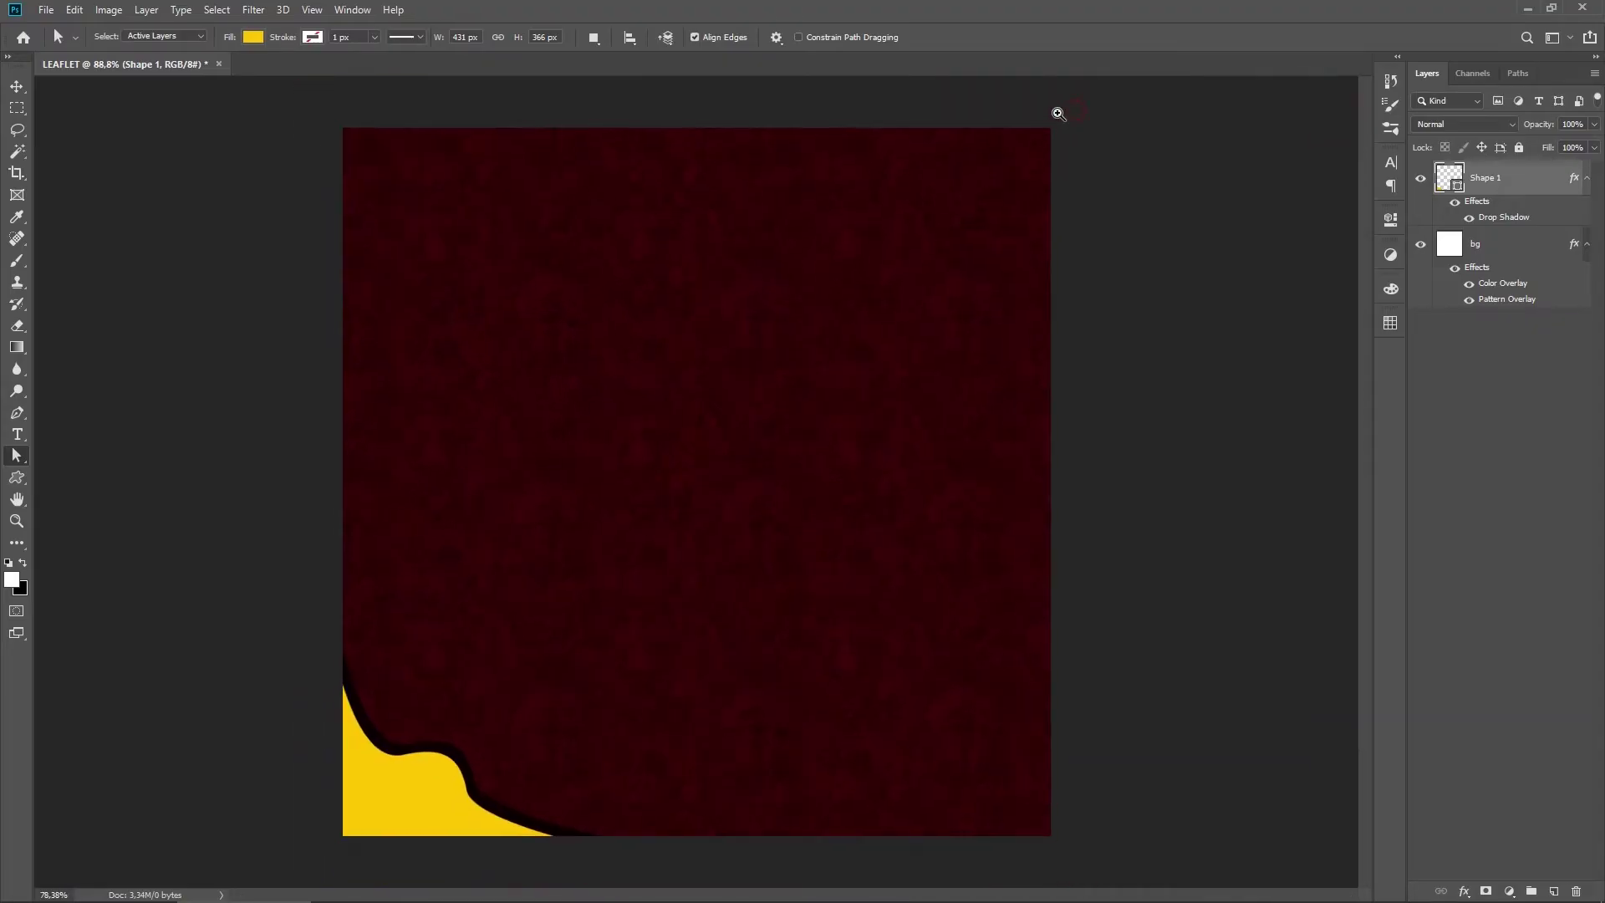
right_click(17, 416)
Step: Draw a closed curved Pen shape across the canvas's top-right corner
left_click(95, 413)
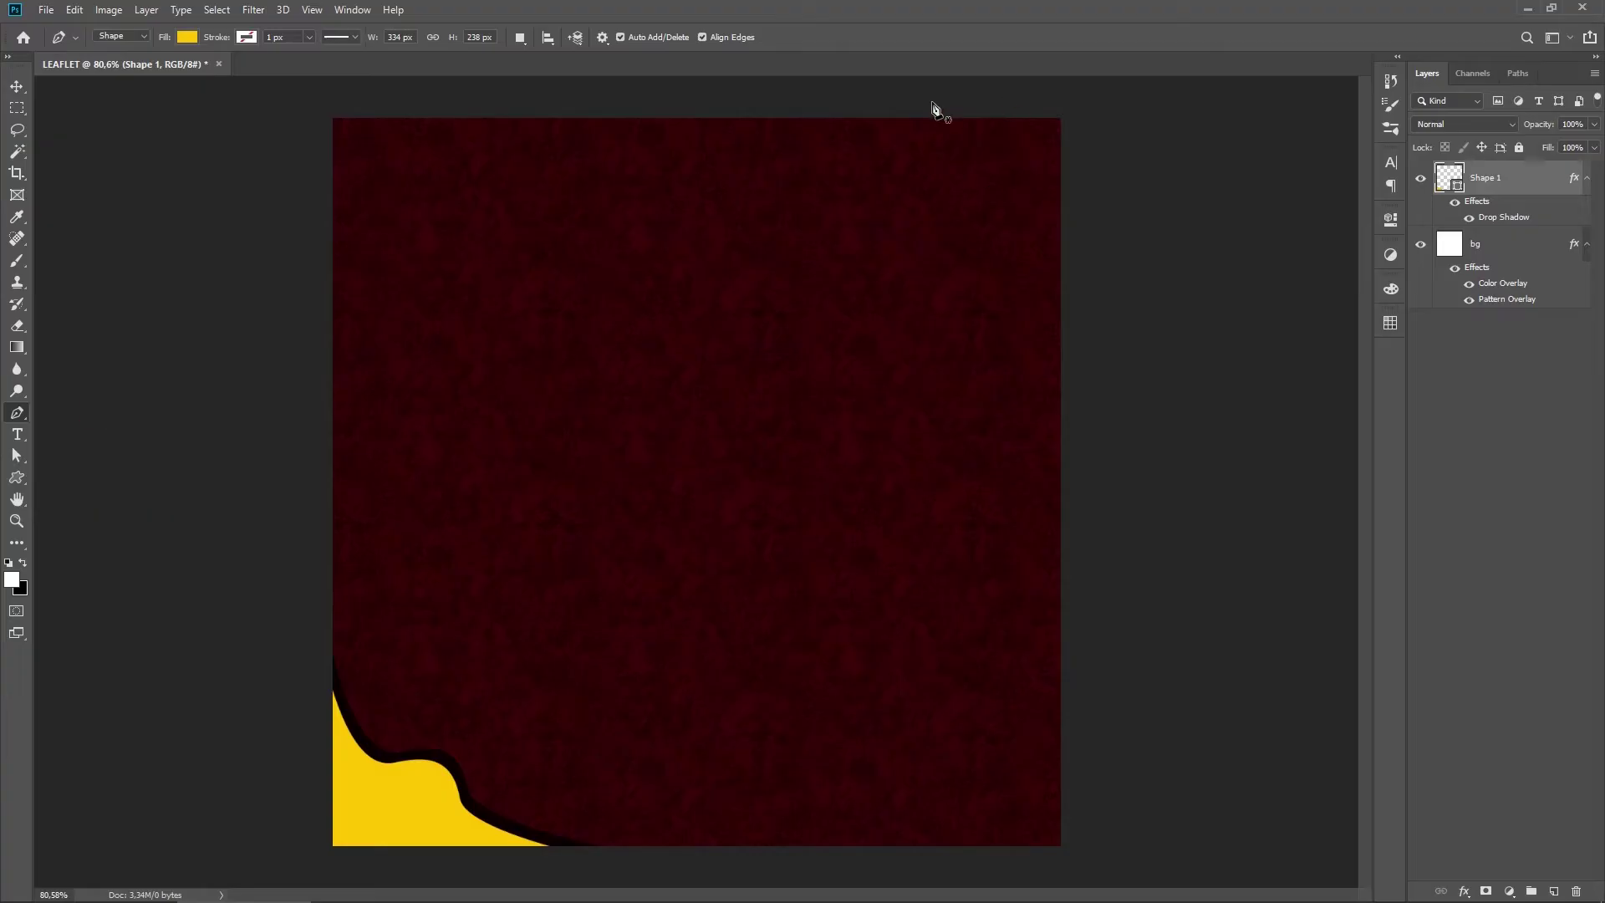
left_click(831, 104)
left_click_drag(957, 181, 1087, 130)
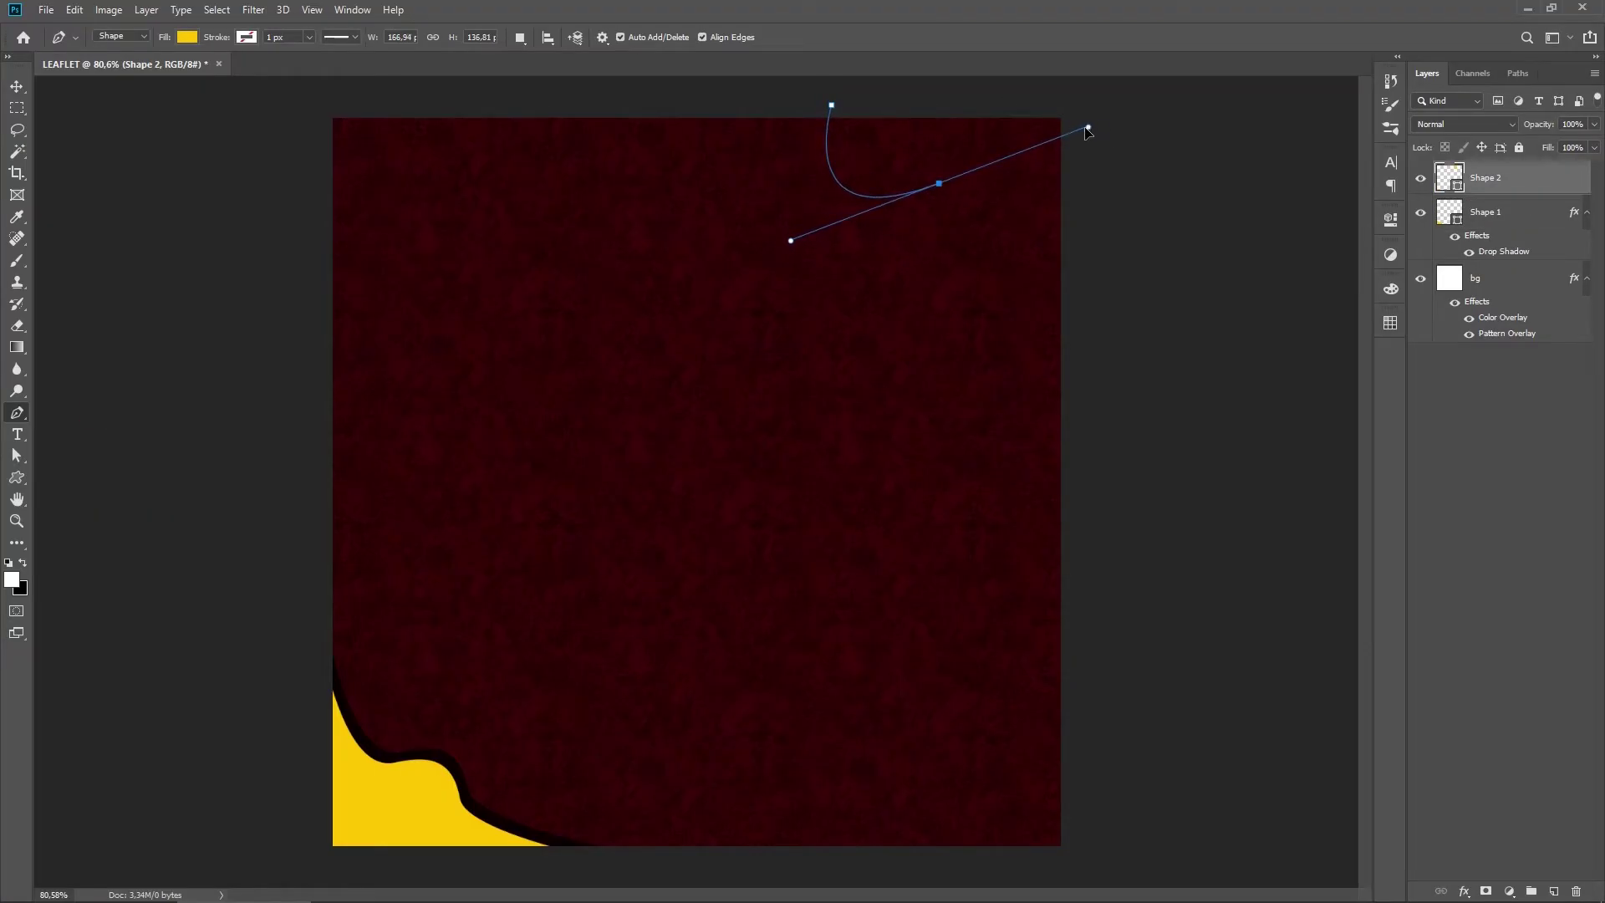
left_click_drag(998, 194, 1246, 173)
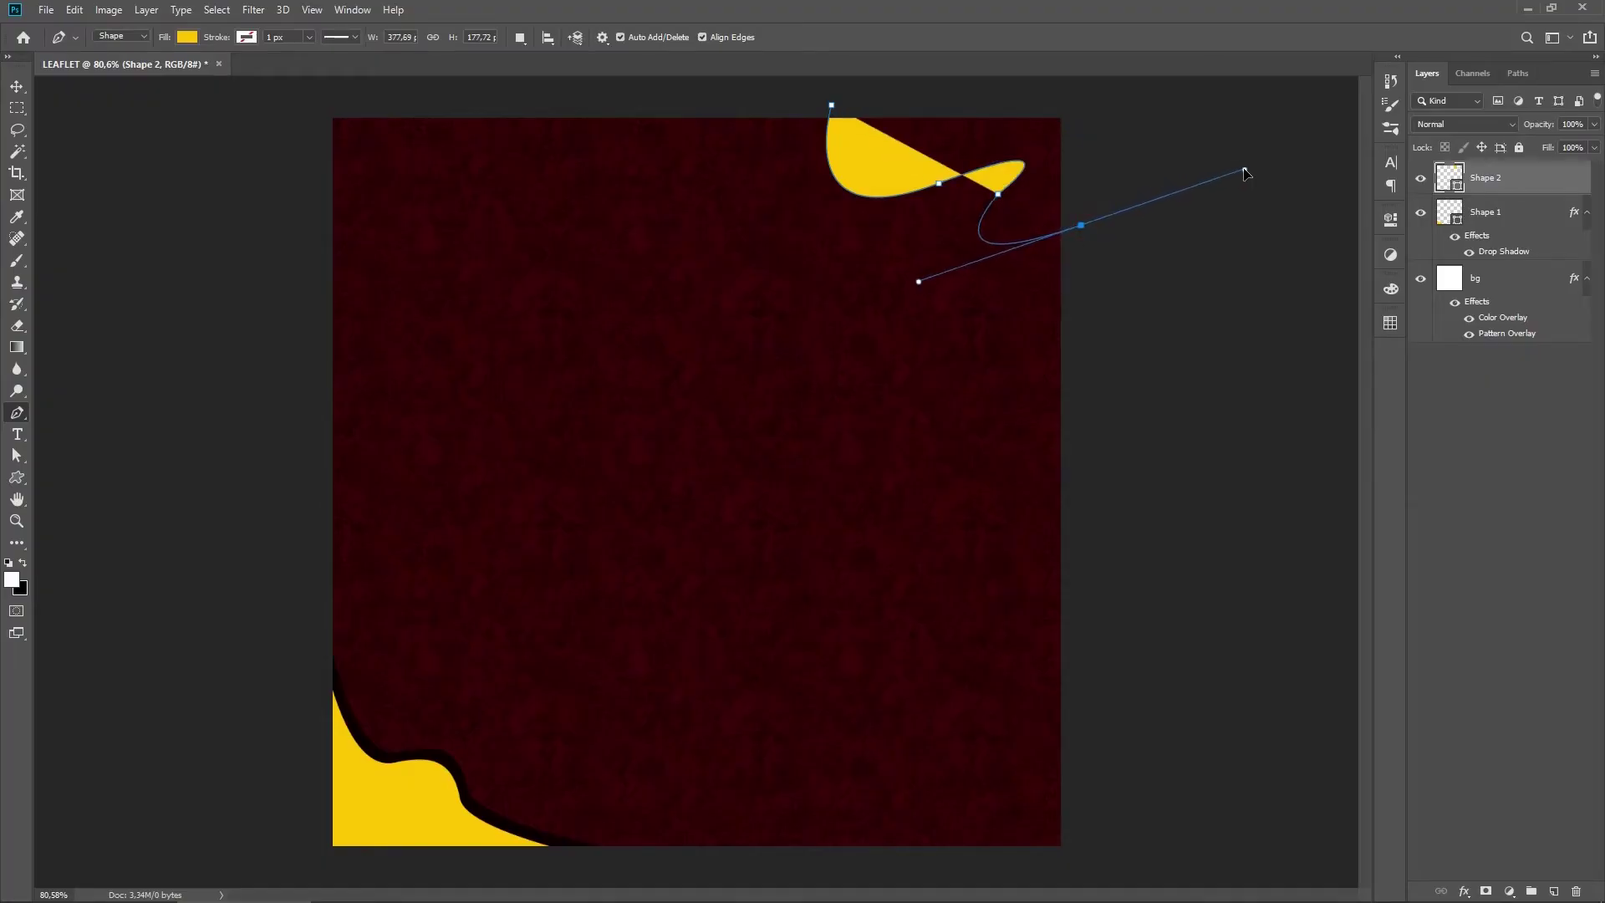
left_click(1081, 226, "alt")
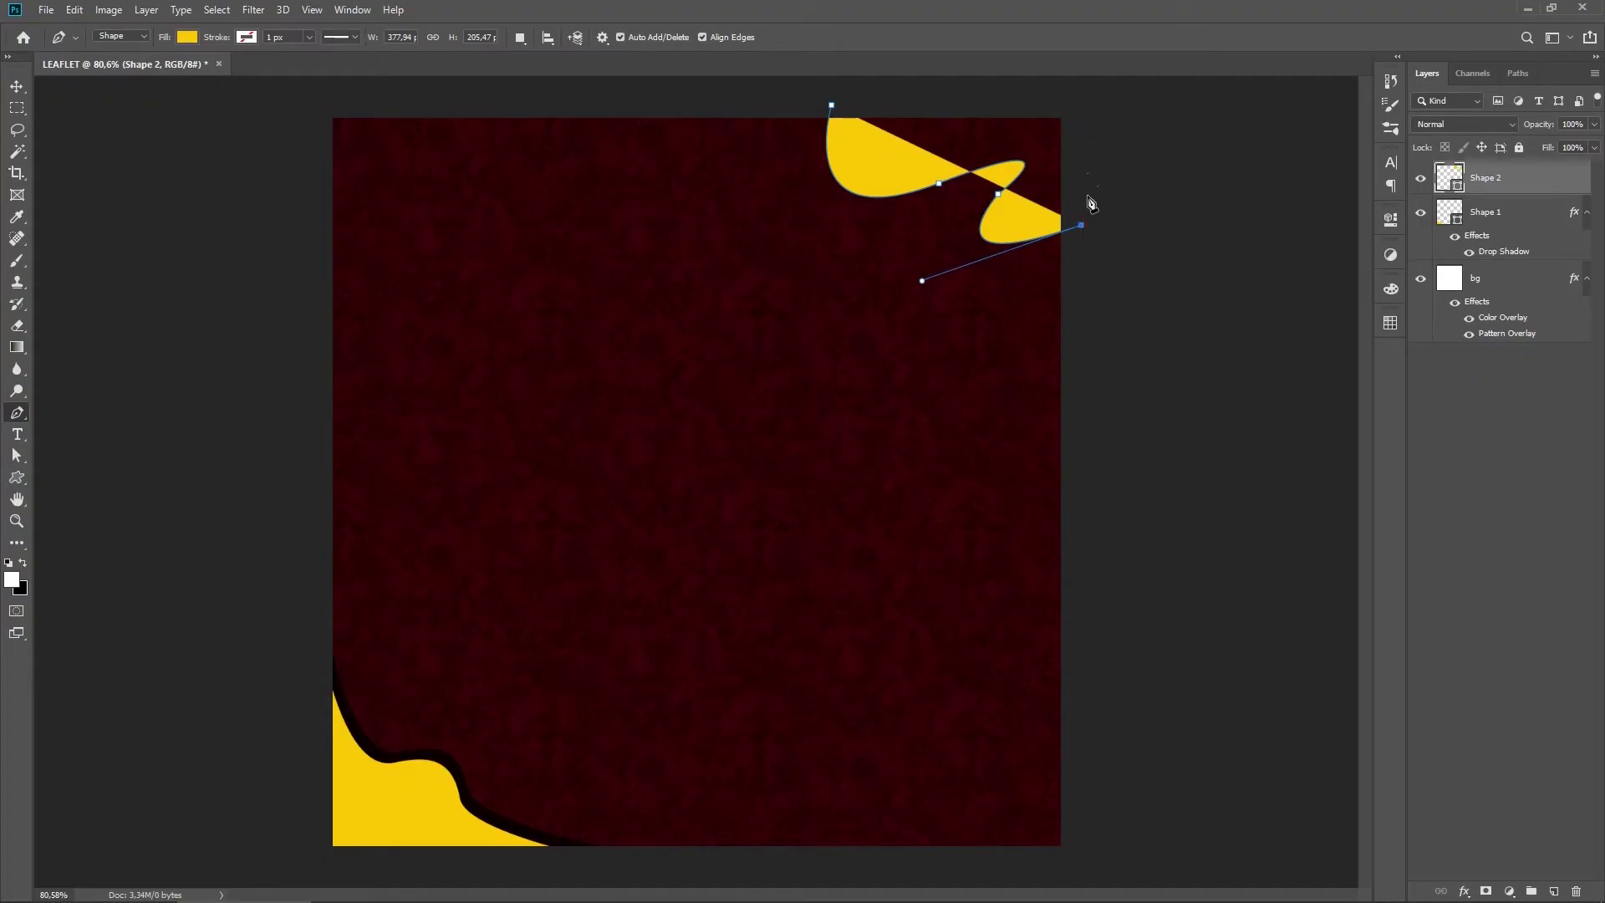
left_click(1079, 108)
left_click(831, 105)
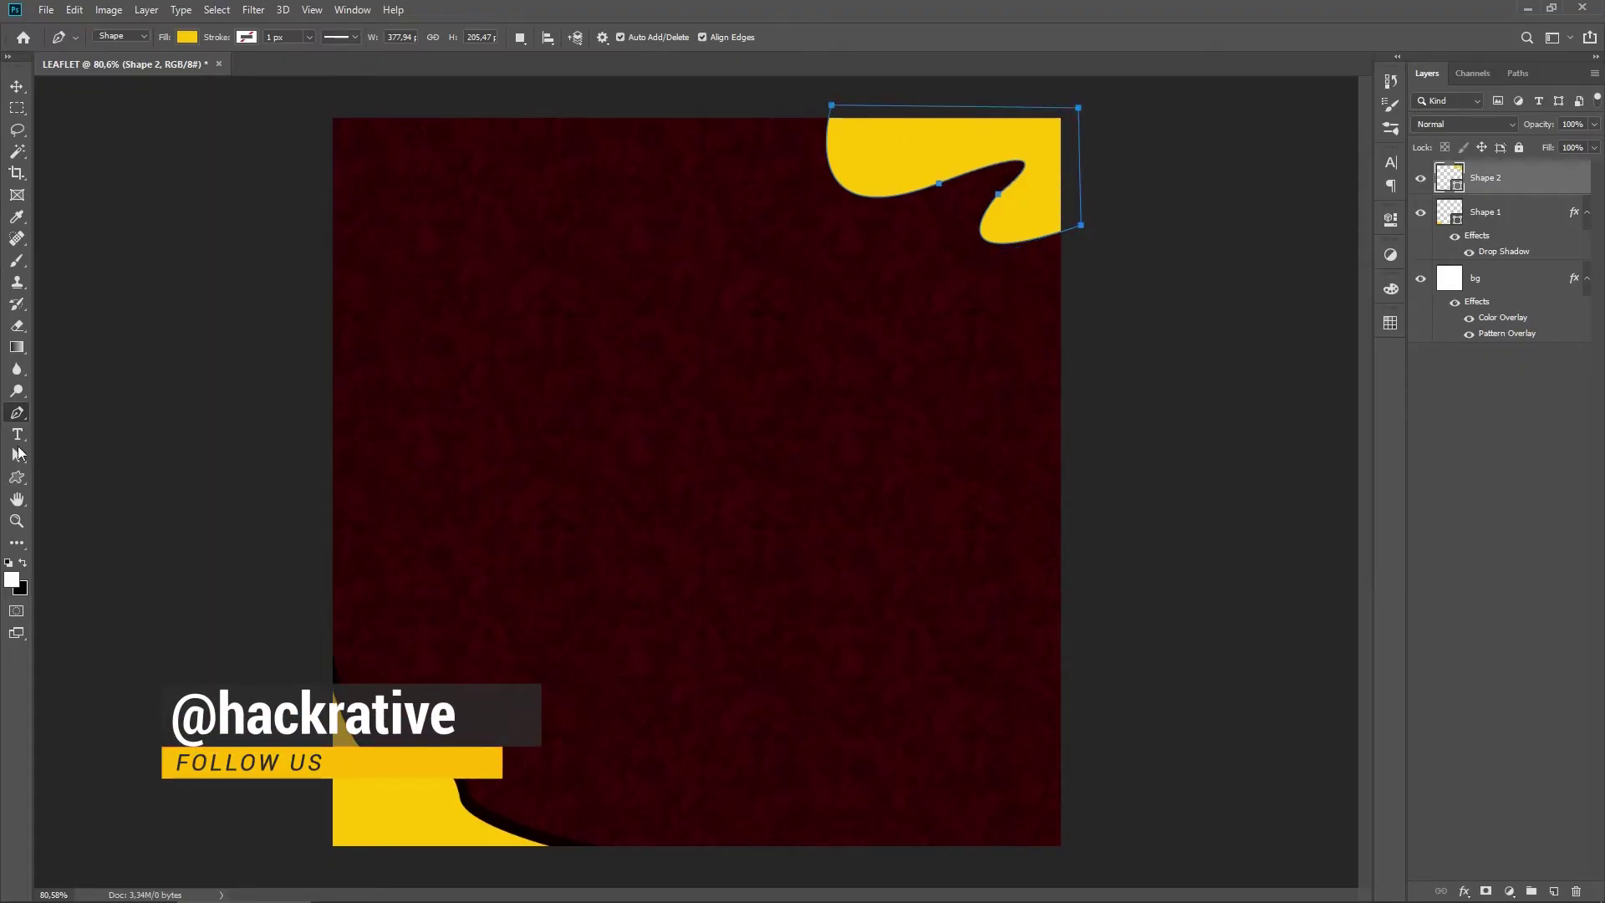
Step: Refine the new top-right shape's anchors and curve handles into a smooth wave
right_click(16, 459)
left_click(98, 468)
left_click(946, 151)
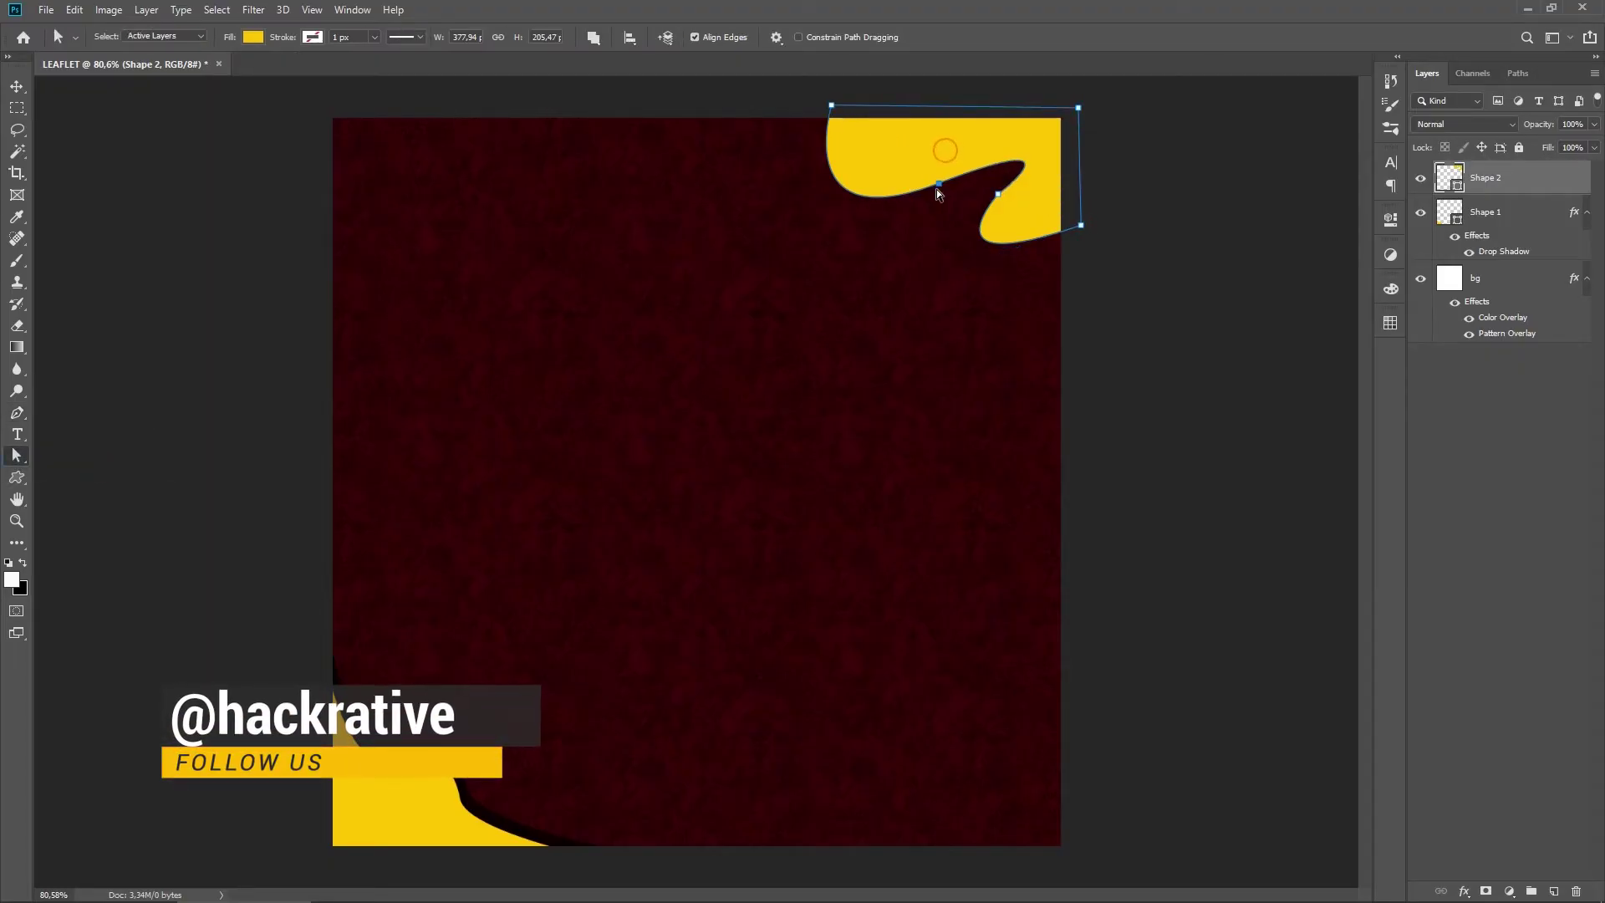
left_click(939, 183)
left_click_drag(1093, 131, 1021, 144)
left_click_drag(938, 183, 989, 201)
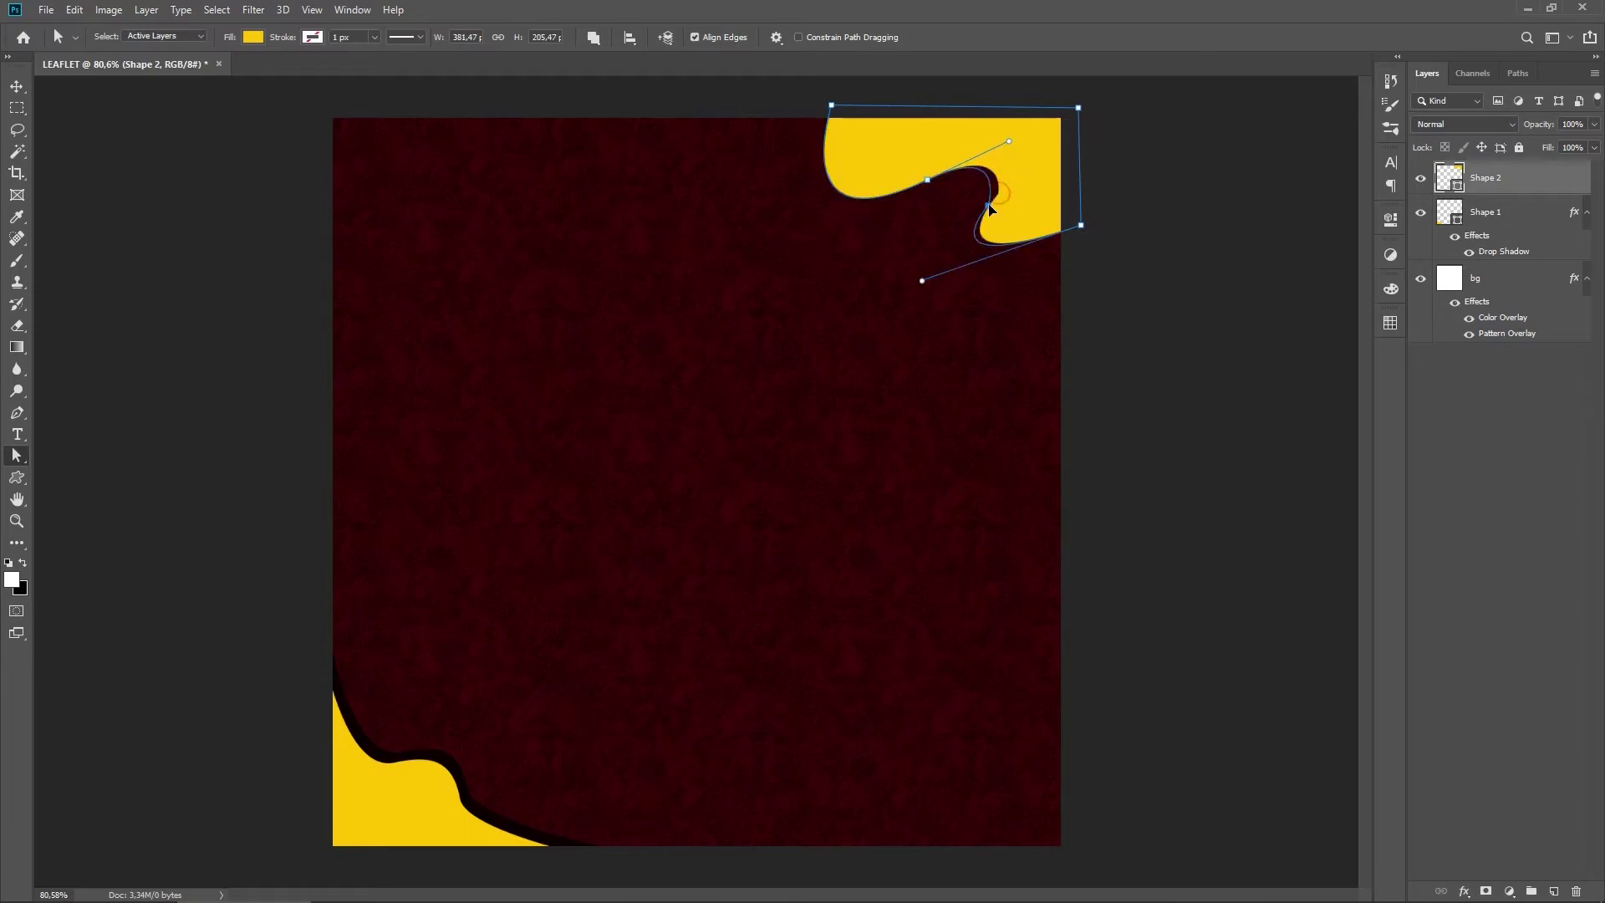
left_click_drag(921, 280, 974, 285)
left_click_drag(989, 200, 983, 205)
left_click_drag(1081, 225, 1081, 218)
left_click_drag(973, 279, 967, 295)
left_click(929, 181)
left_click_drag(929, 180, 933, 187)
left_click_drag(983, 205, 928, 192)
left_click_drag(984, 213, 985, 217)
left_click(1084, 173)
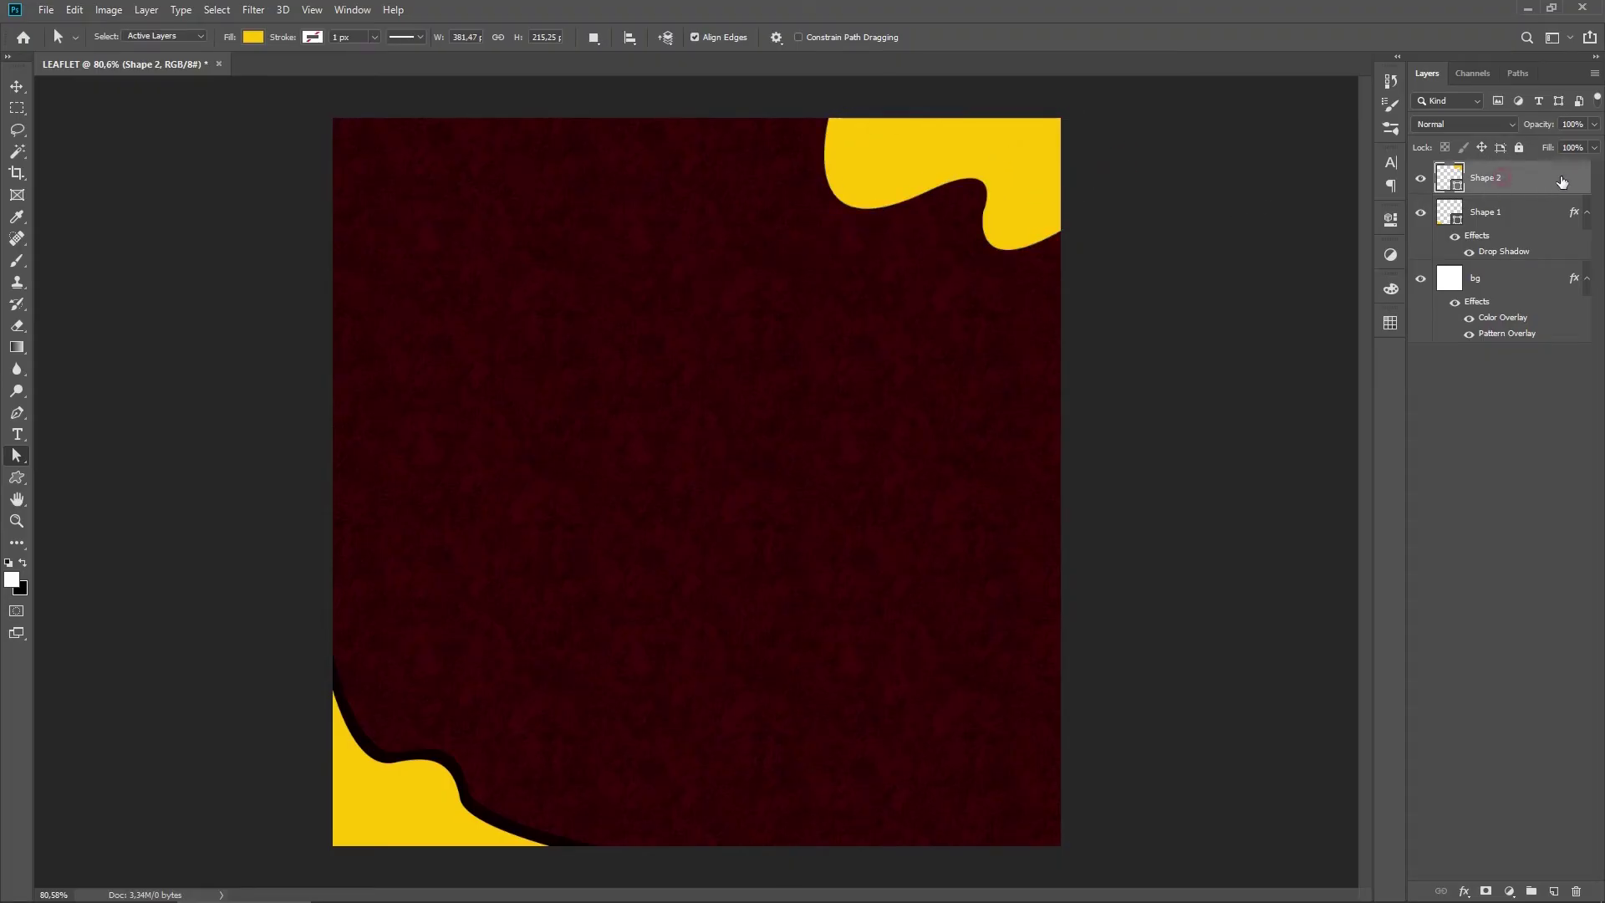
Step: Give the top-right shape a drop shadow at 52° angle and 28 px distance
double_click(1562, 183)
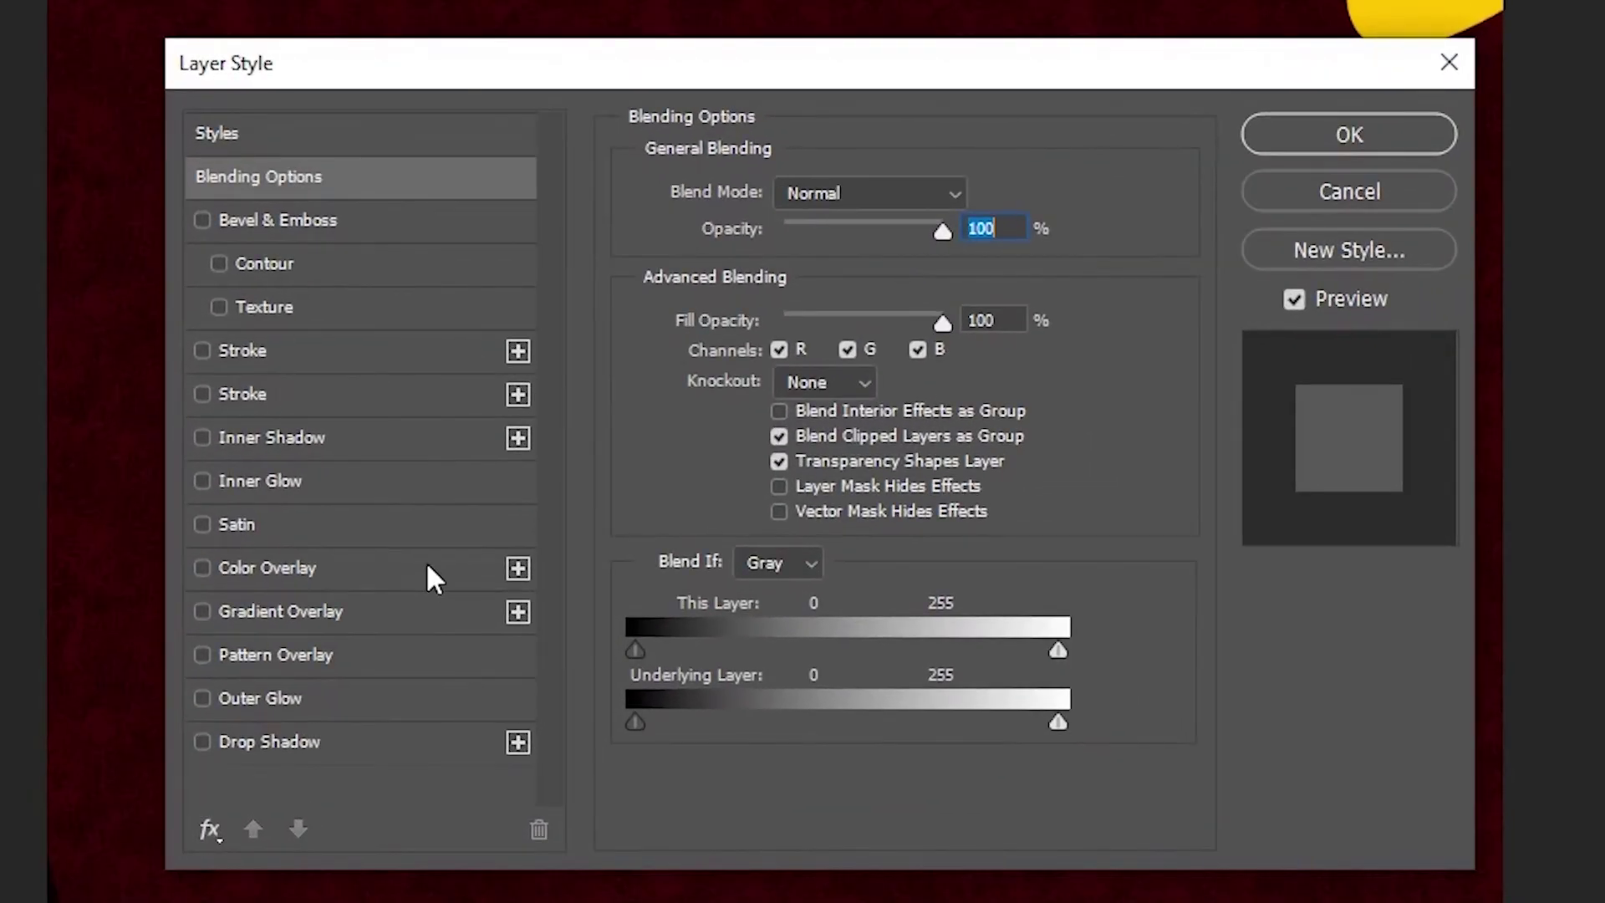
left_click(369, 740)
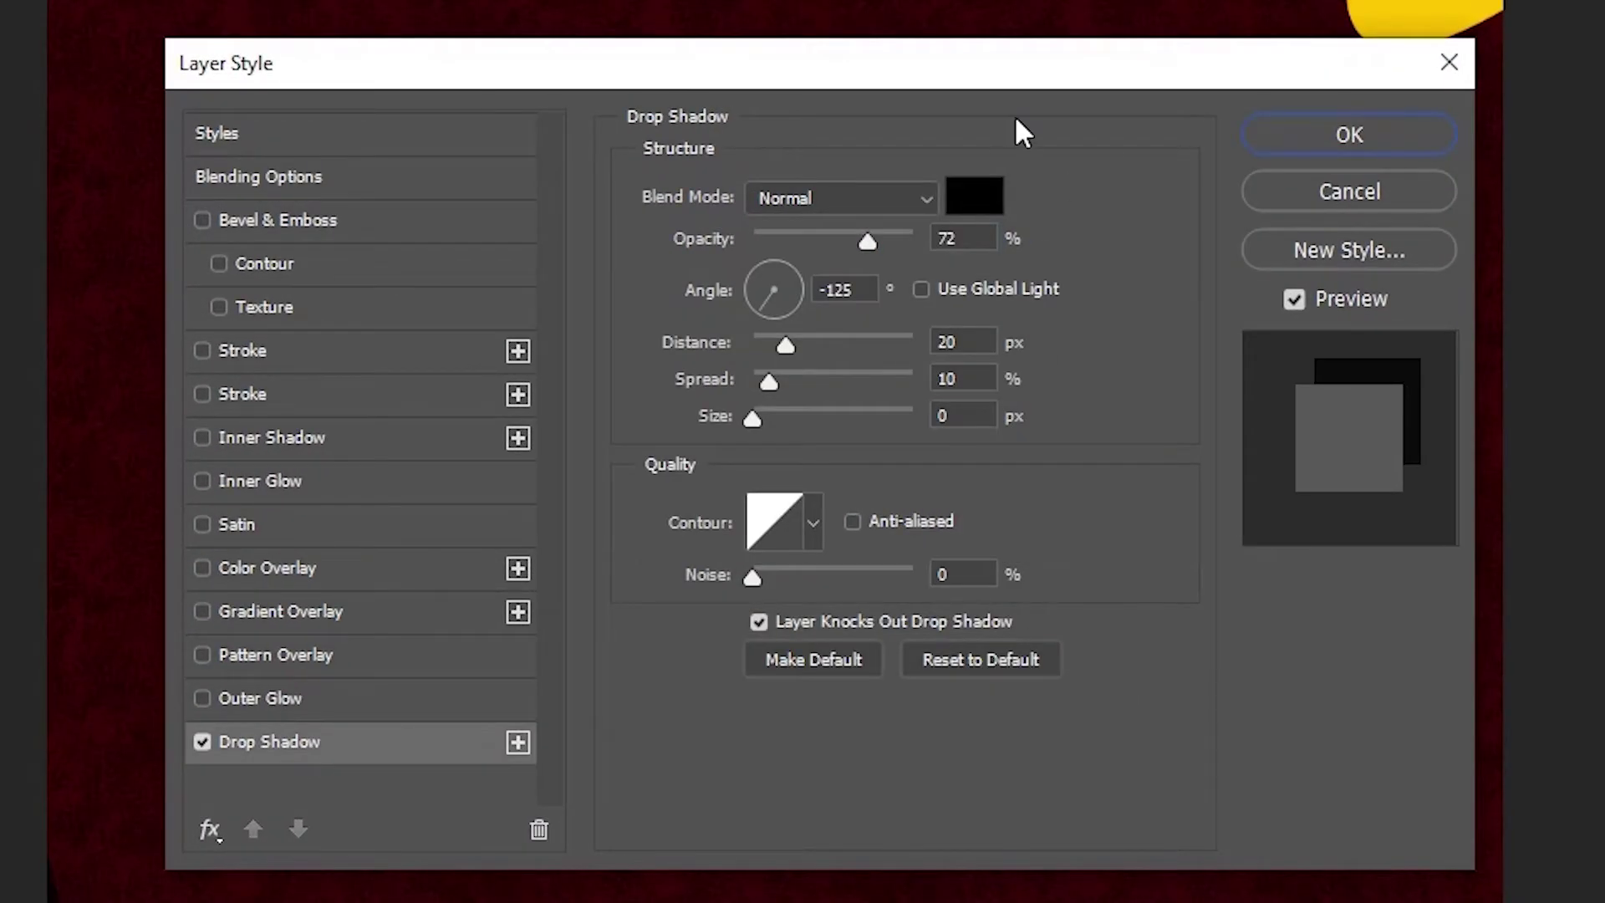
left_click_drag(803, 279, 824, 227)
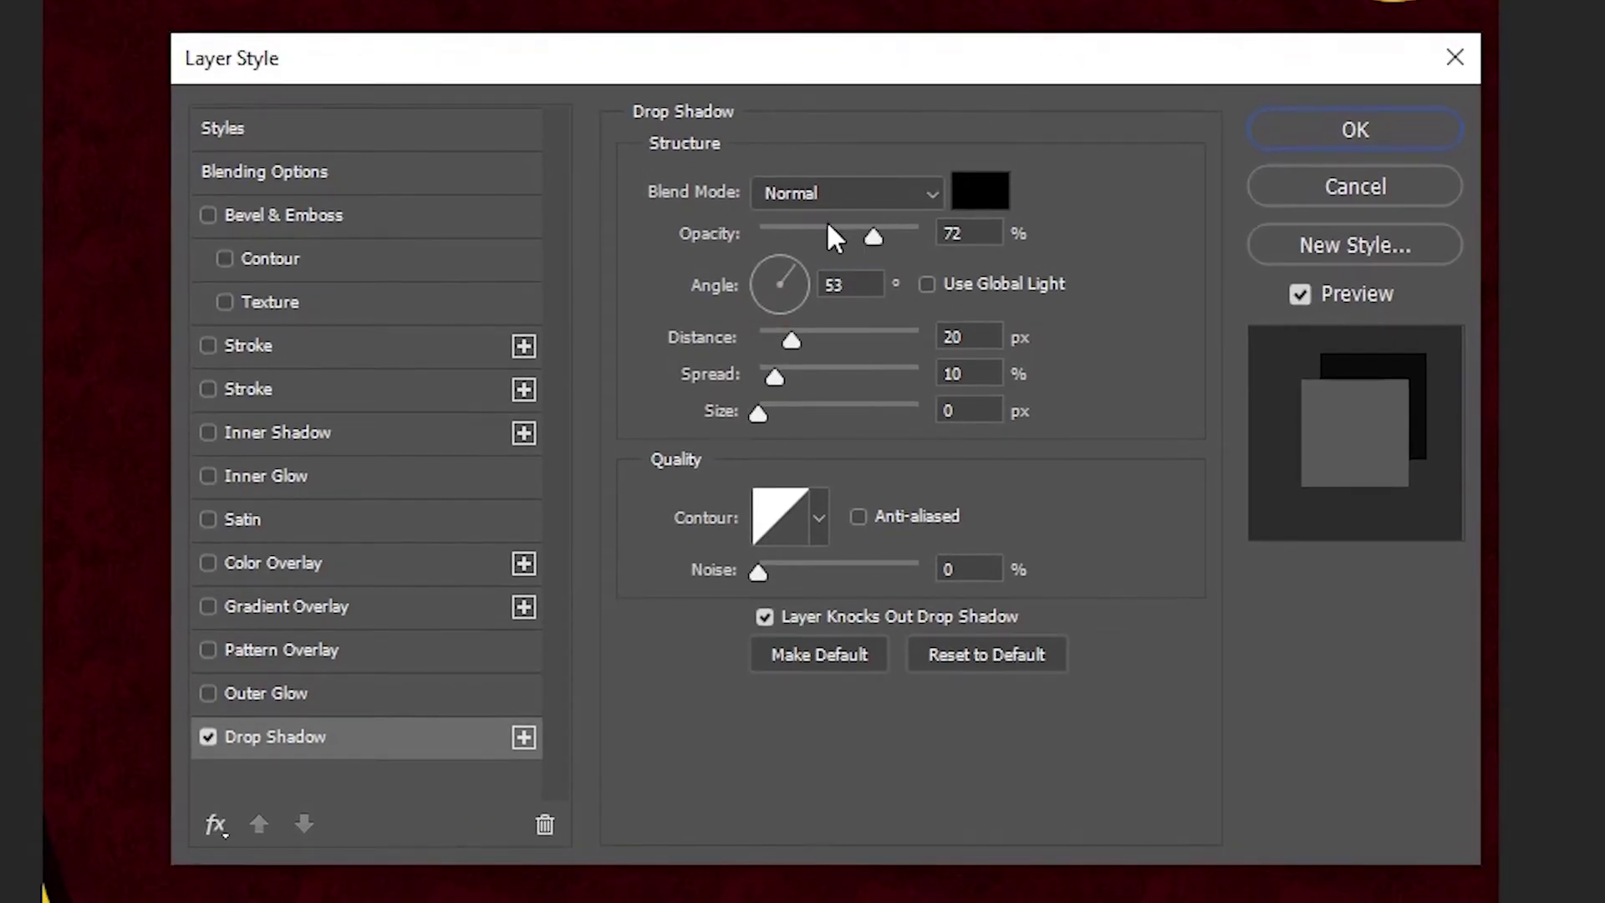
mouse_move(791, 338)
left_mouse_down()
mouse_move(819, 334)
mouse_move(805, 336)
left_mouse_up()
left_click(791, 251)
left_click_drag(792, 258, 802, 258)
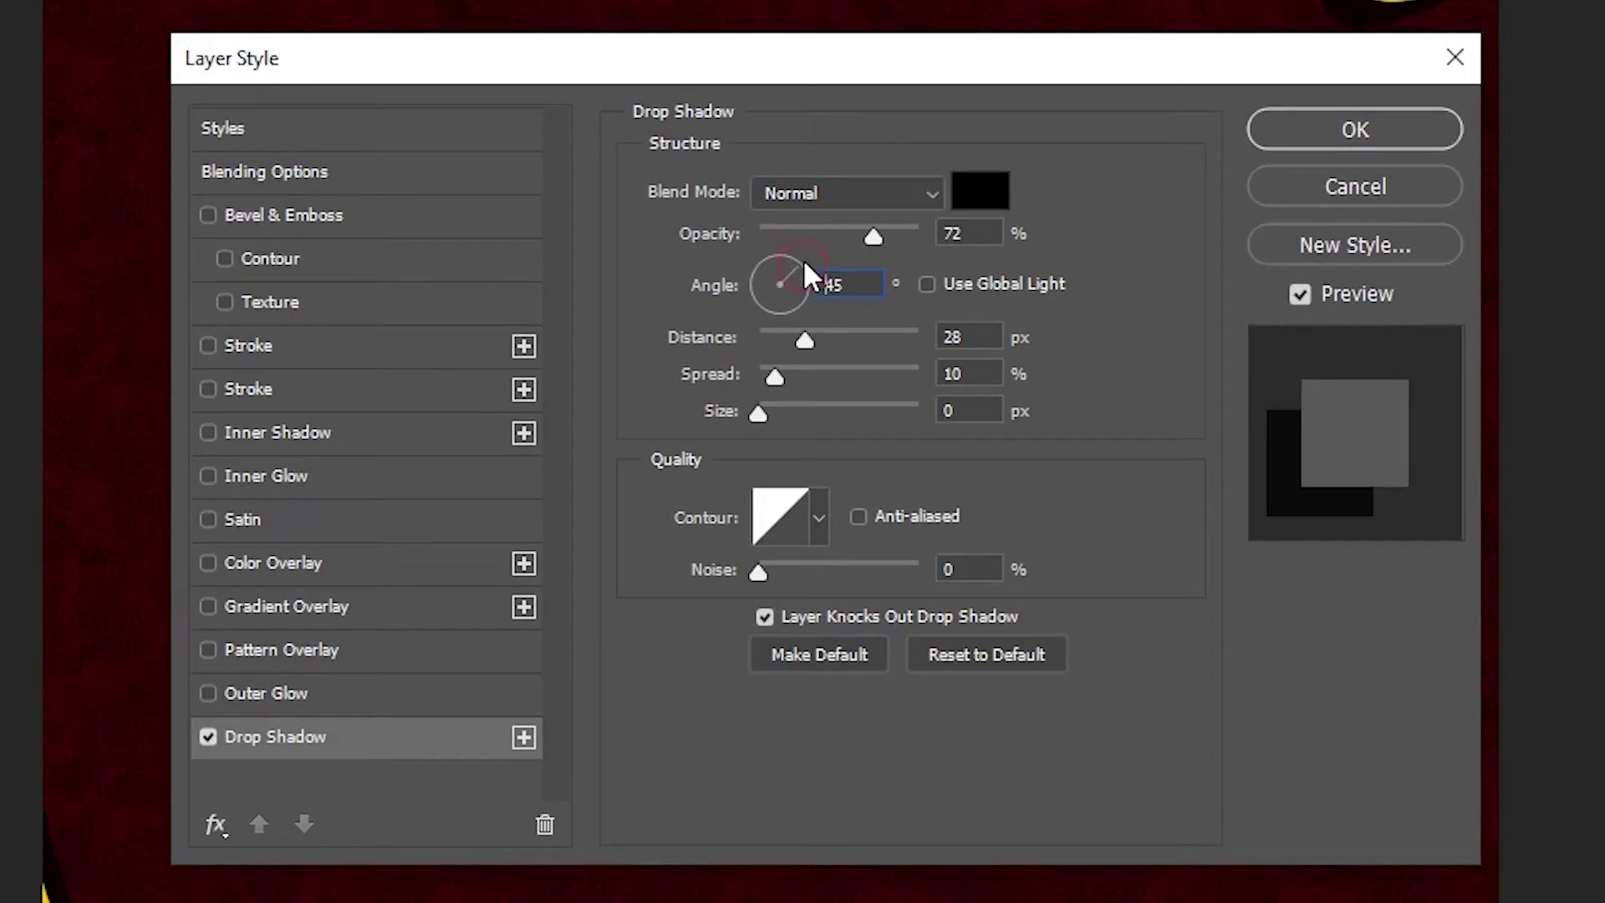
left_click(799, 260)
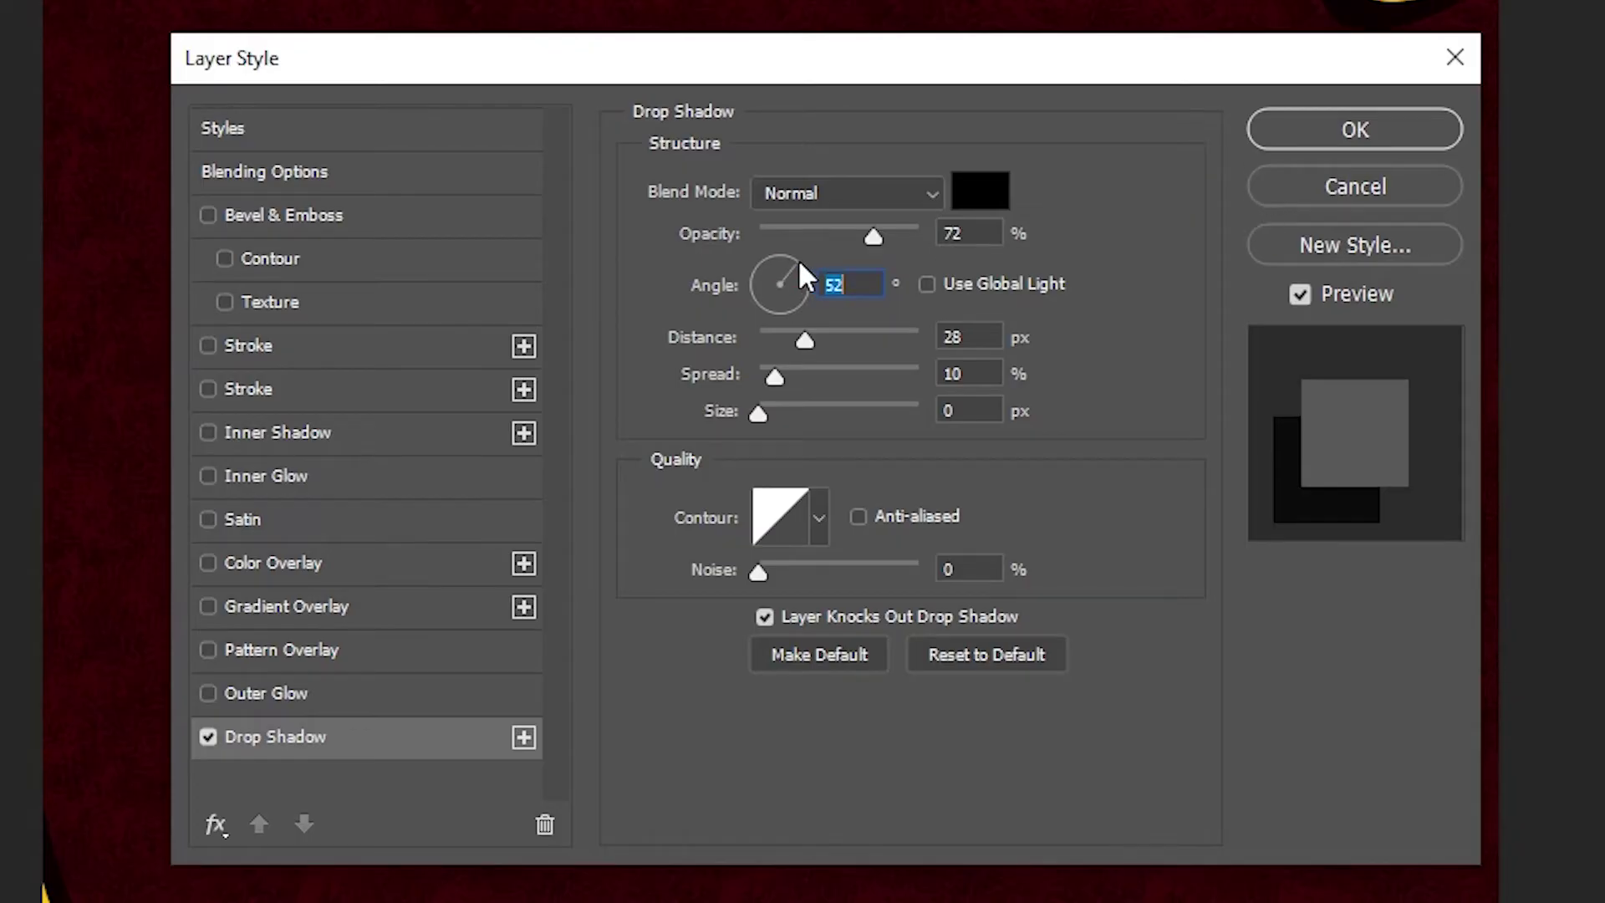
left_click(1366, 133)
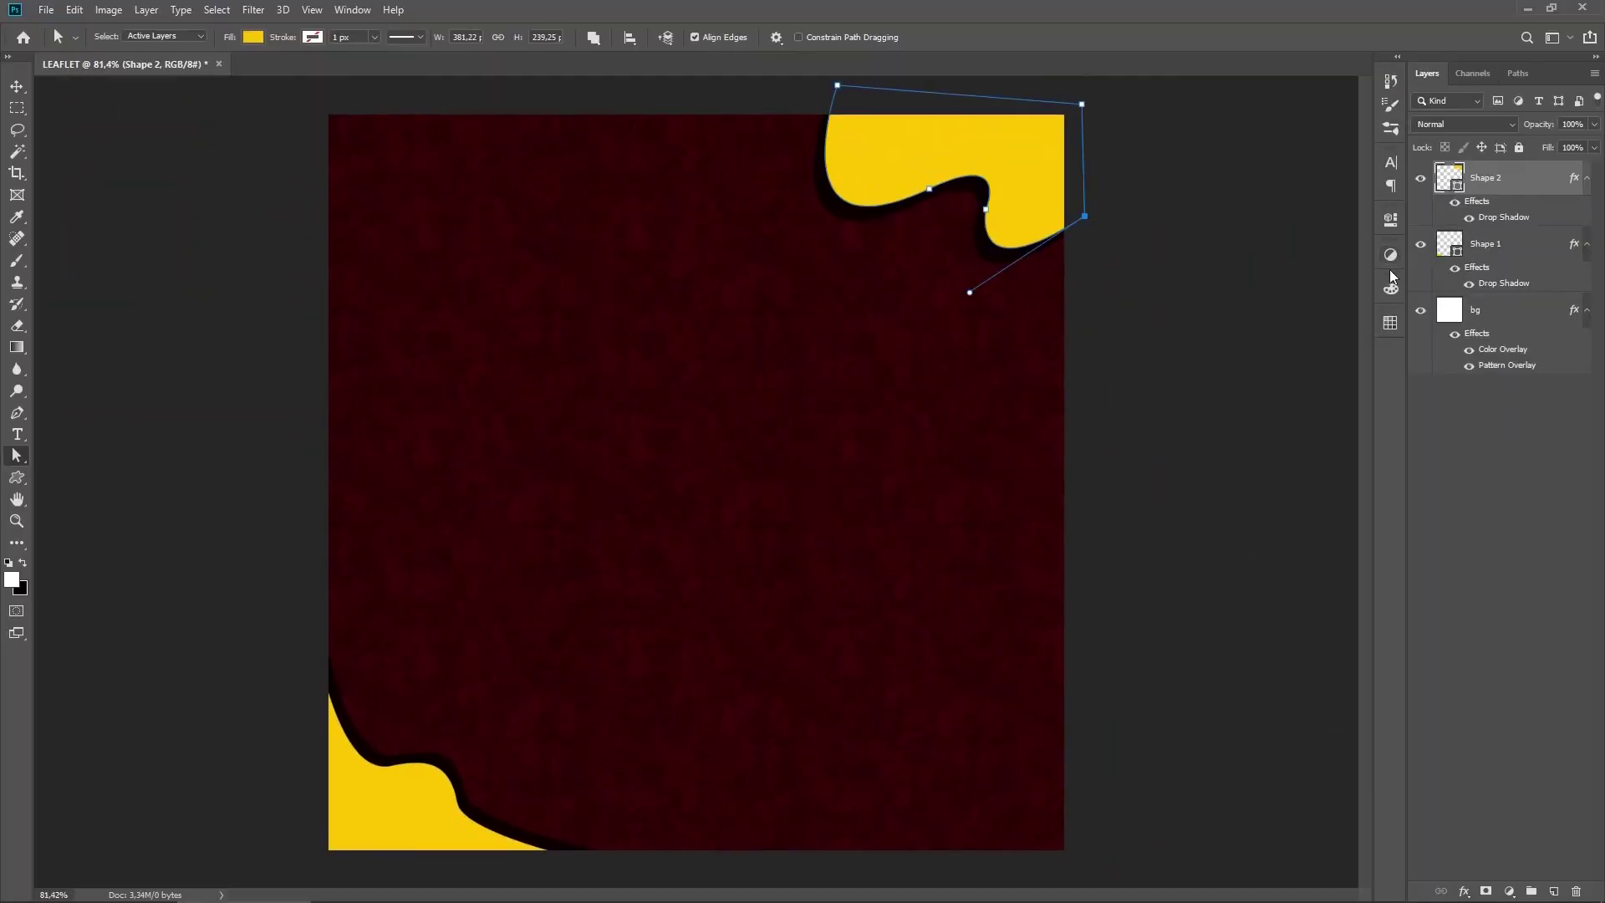
Step: Rename Shape 1 to 'frame pojok kiri bawah' and Shape 2 to 'frame pojok kanan atas'
left_click(1485, 250)
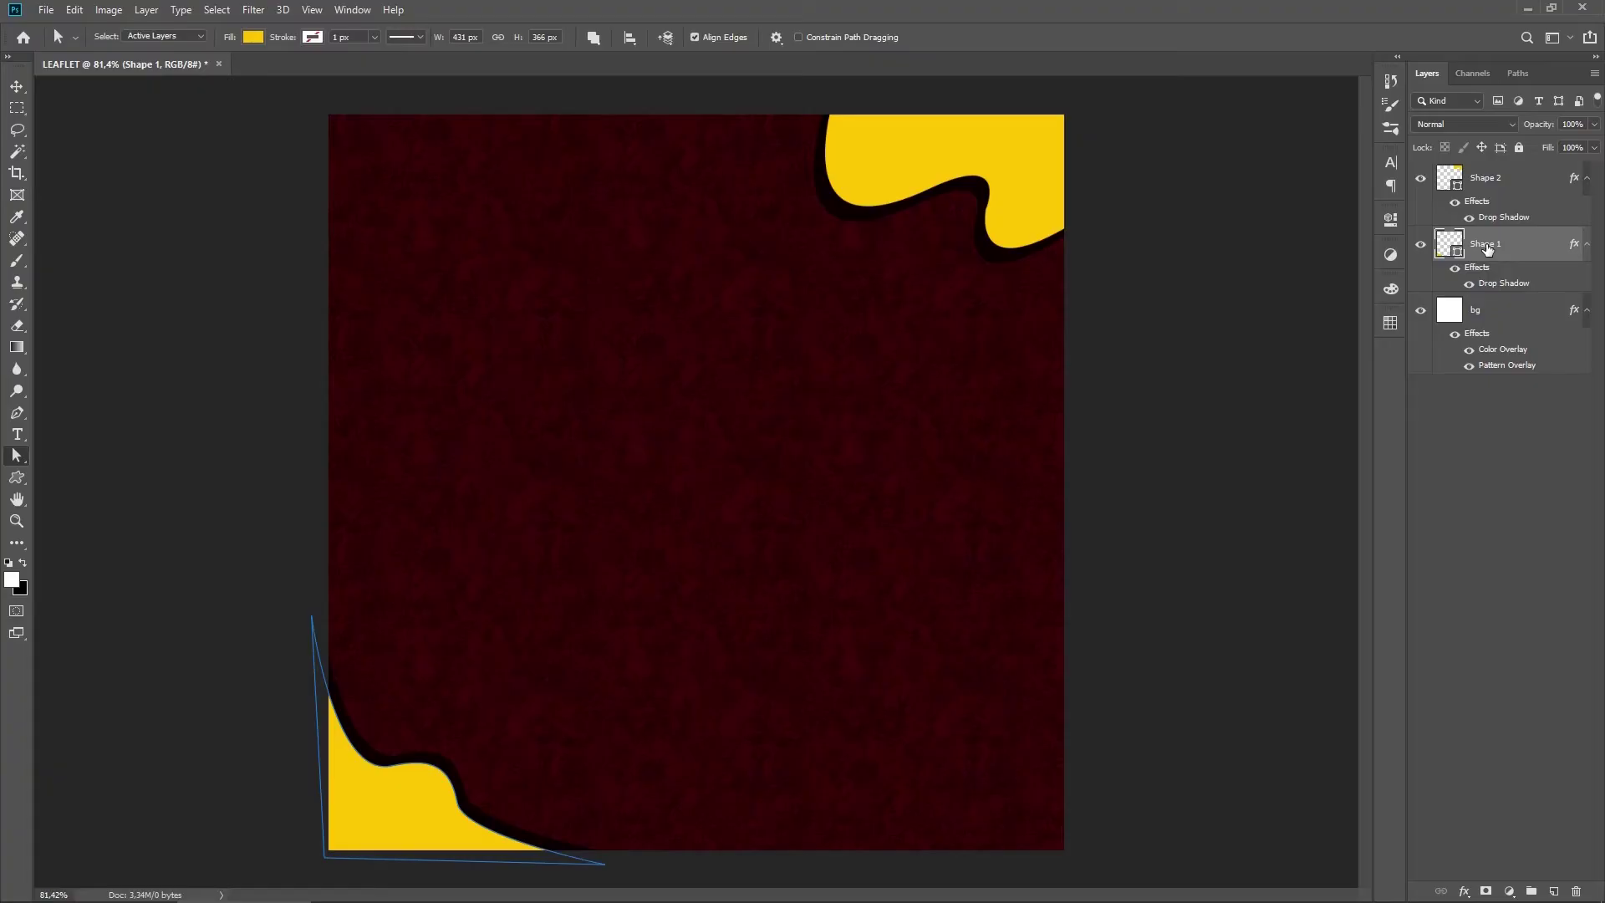
double_click(1485, 244)
type("frame pojok kiri bawah")
key("Return")
double_click(1483, 177)
type("frame pojok kanan atas")
key("Return")
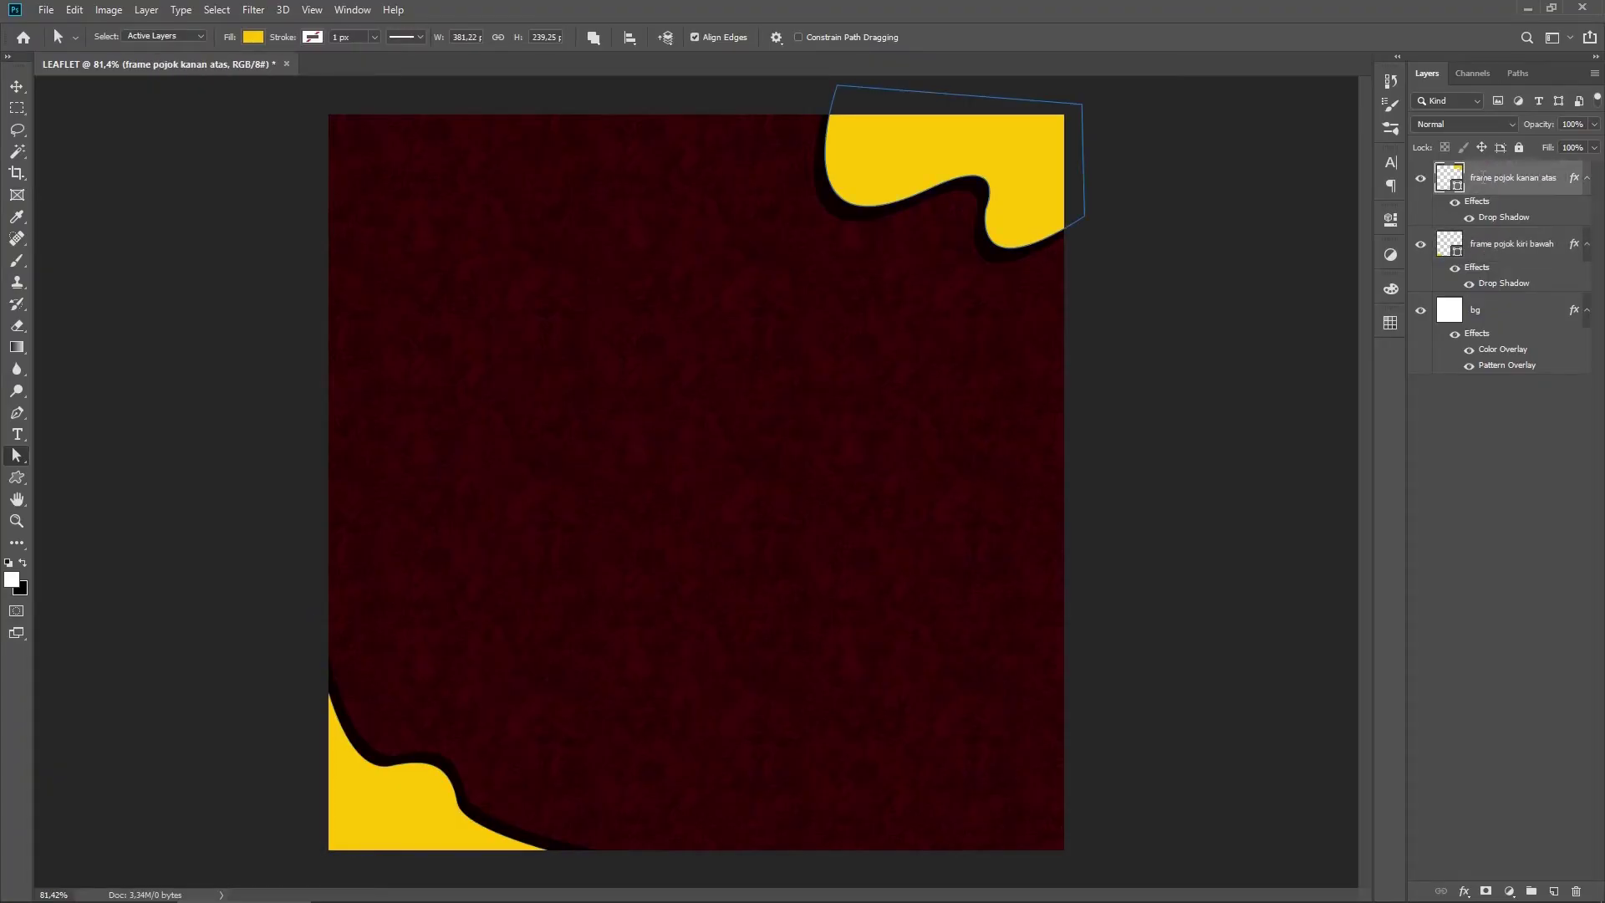
Step: Collapse the effects lists of both frame layers and bg, then deselect all layers
left_click(1587, 177)
left_click(1585, 214)
left_click(1586, 246)
left_click(1550, 305)
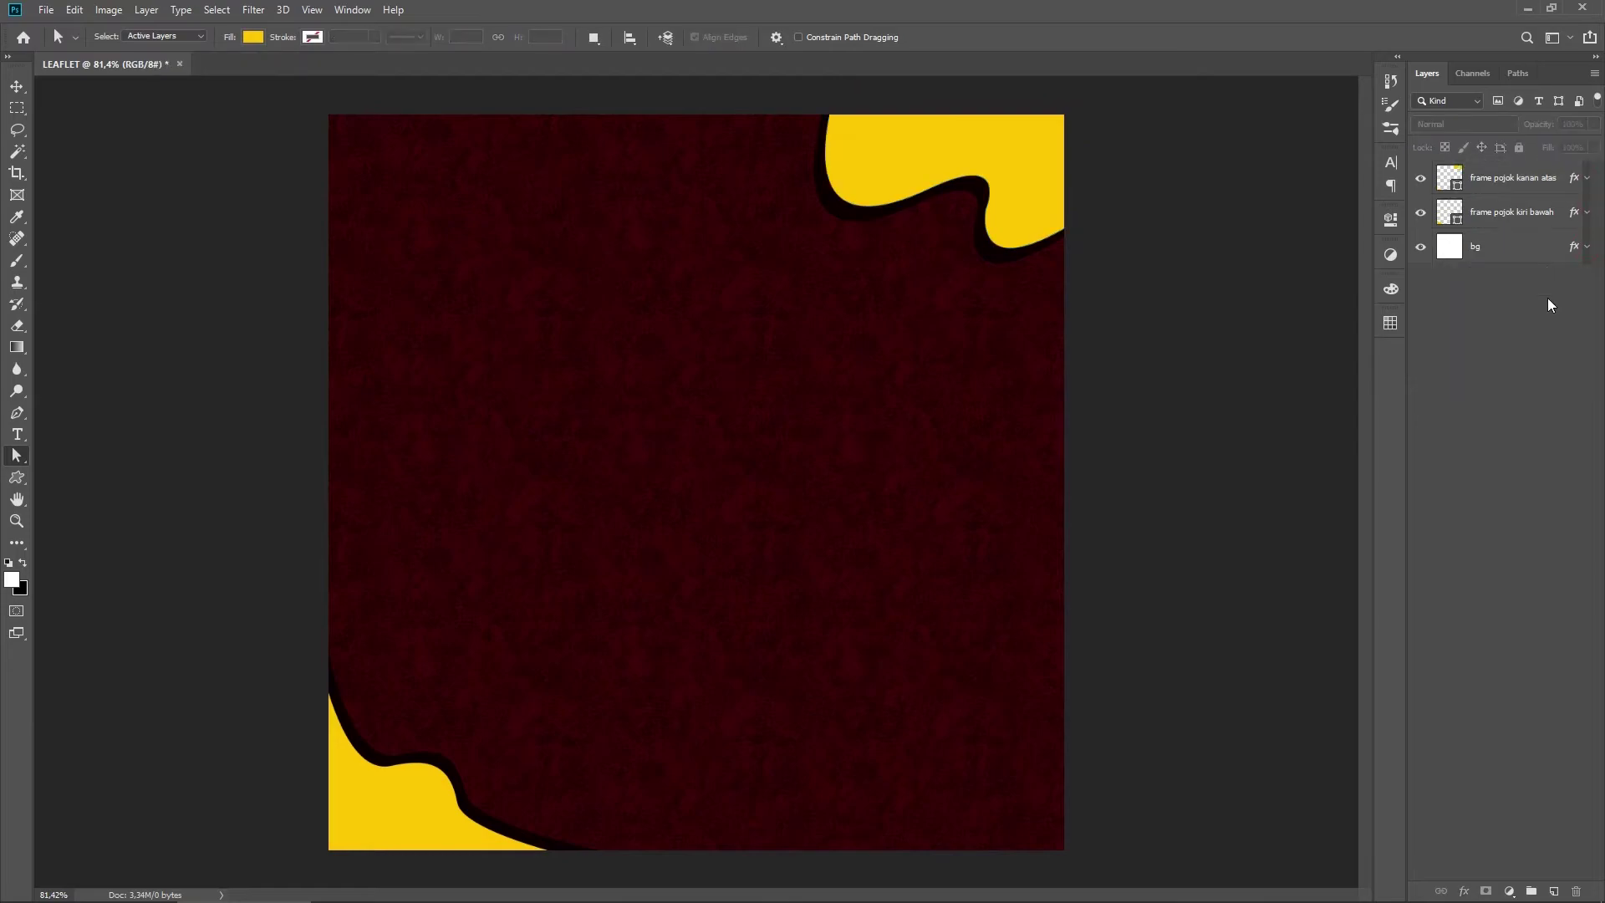
Step: Switch to the Custom Shape Tool and load the All shape library in place of current shapes
right_click(17, 477)
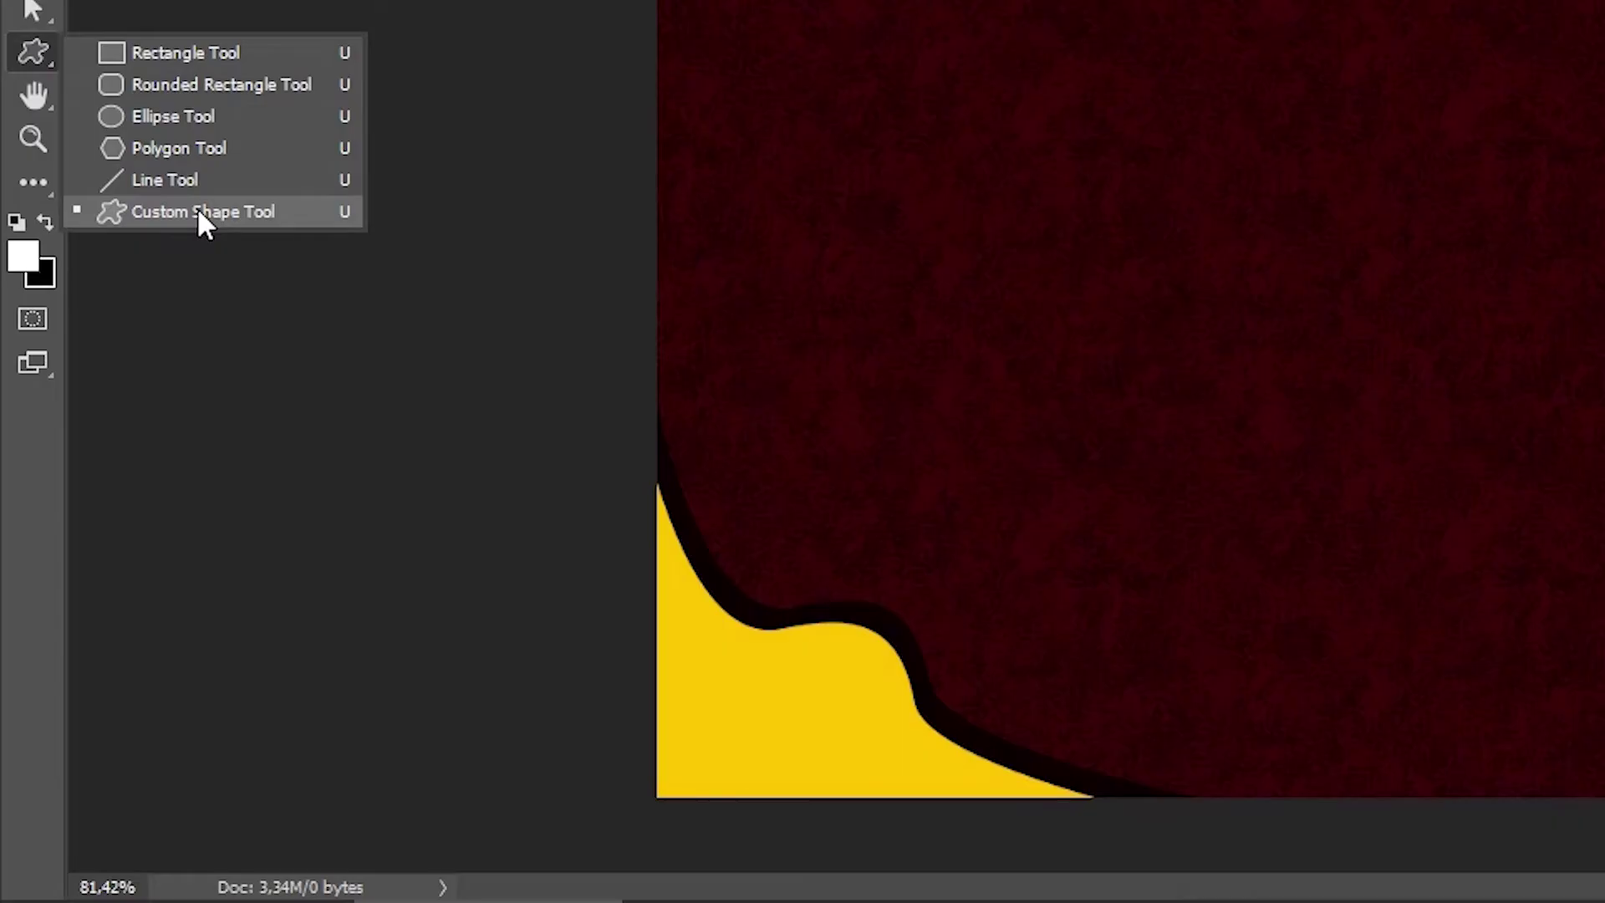
left_click(198, 211)
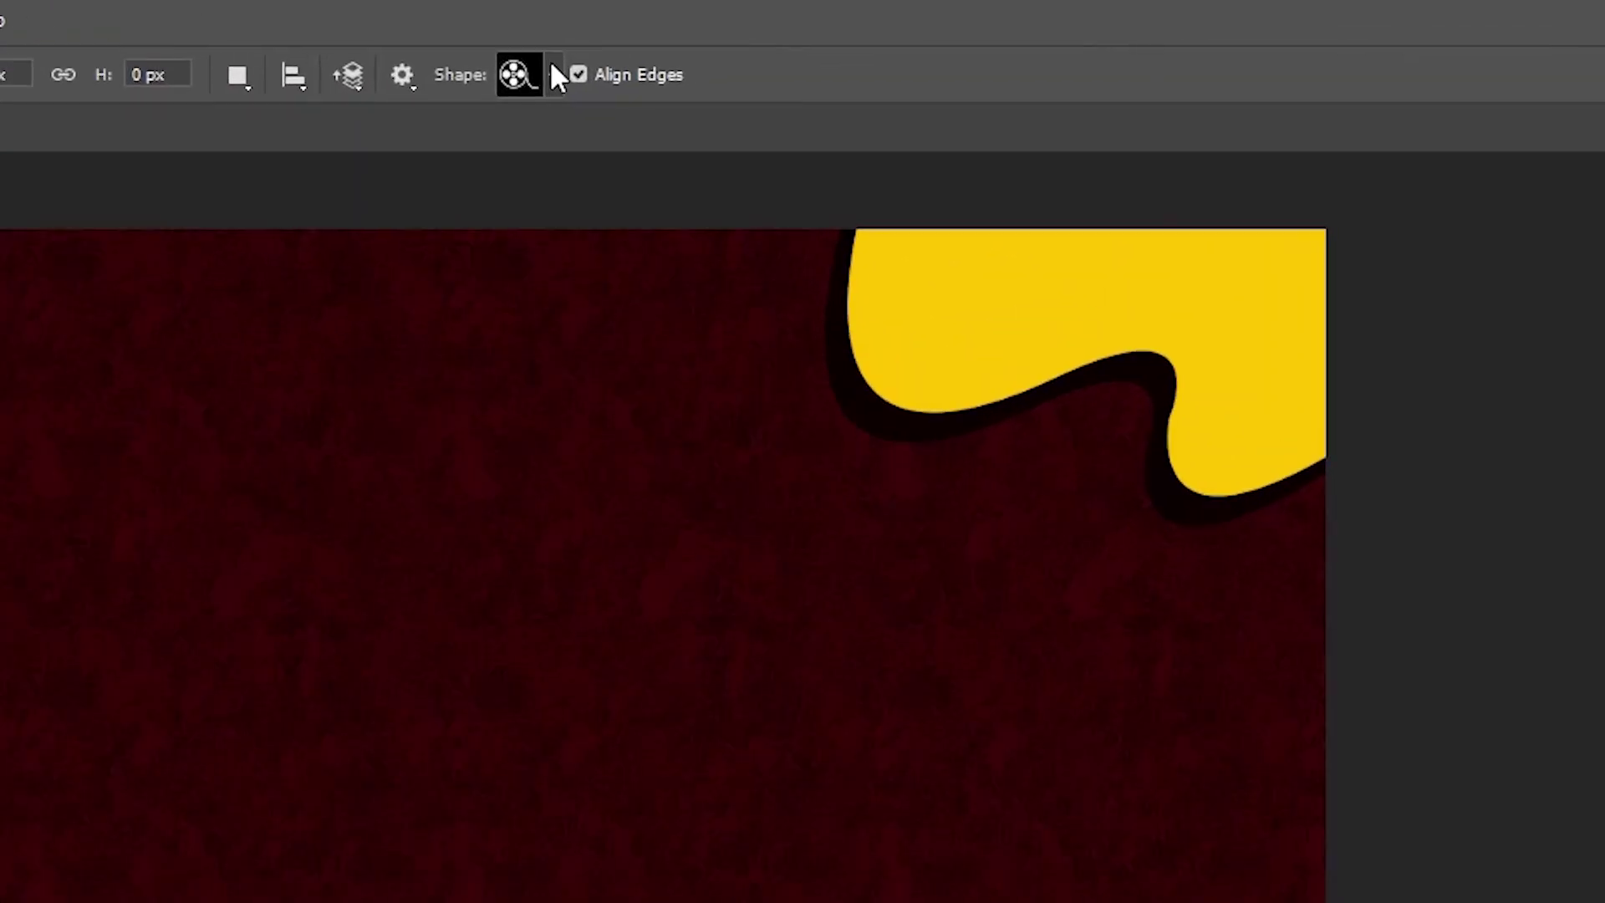
left_click(554, 74)
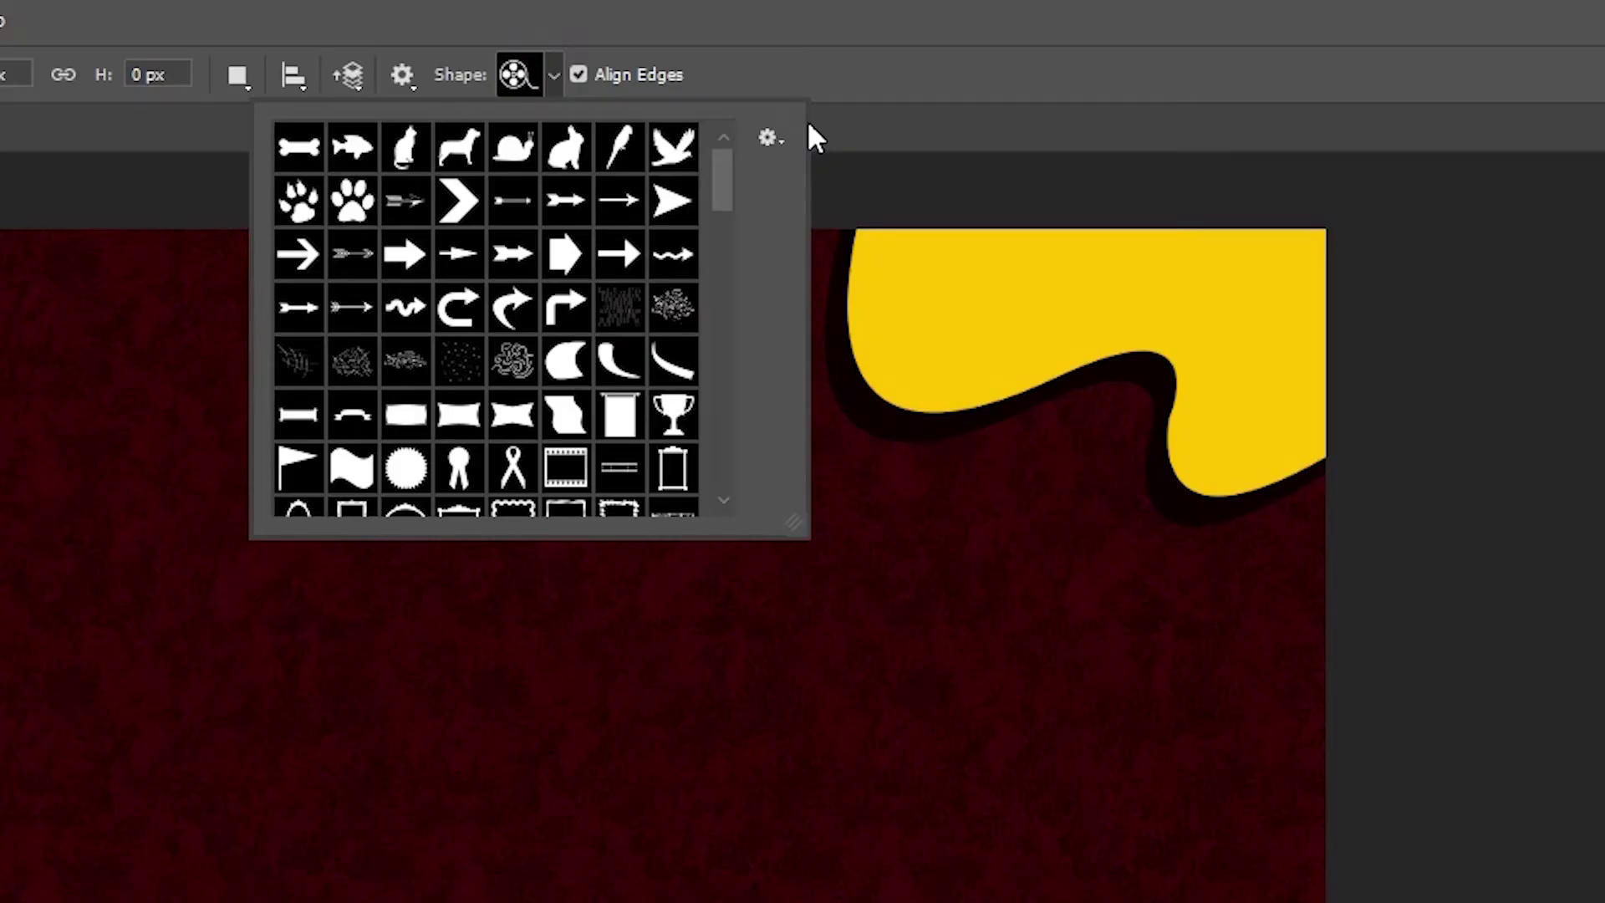
left_click(768, 138)
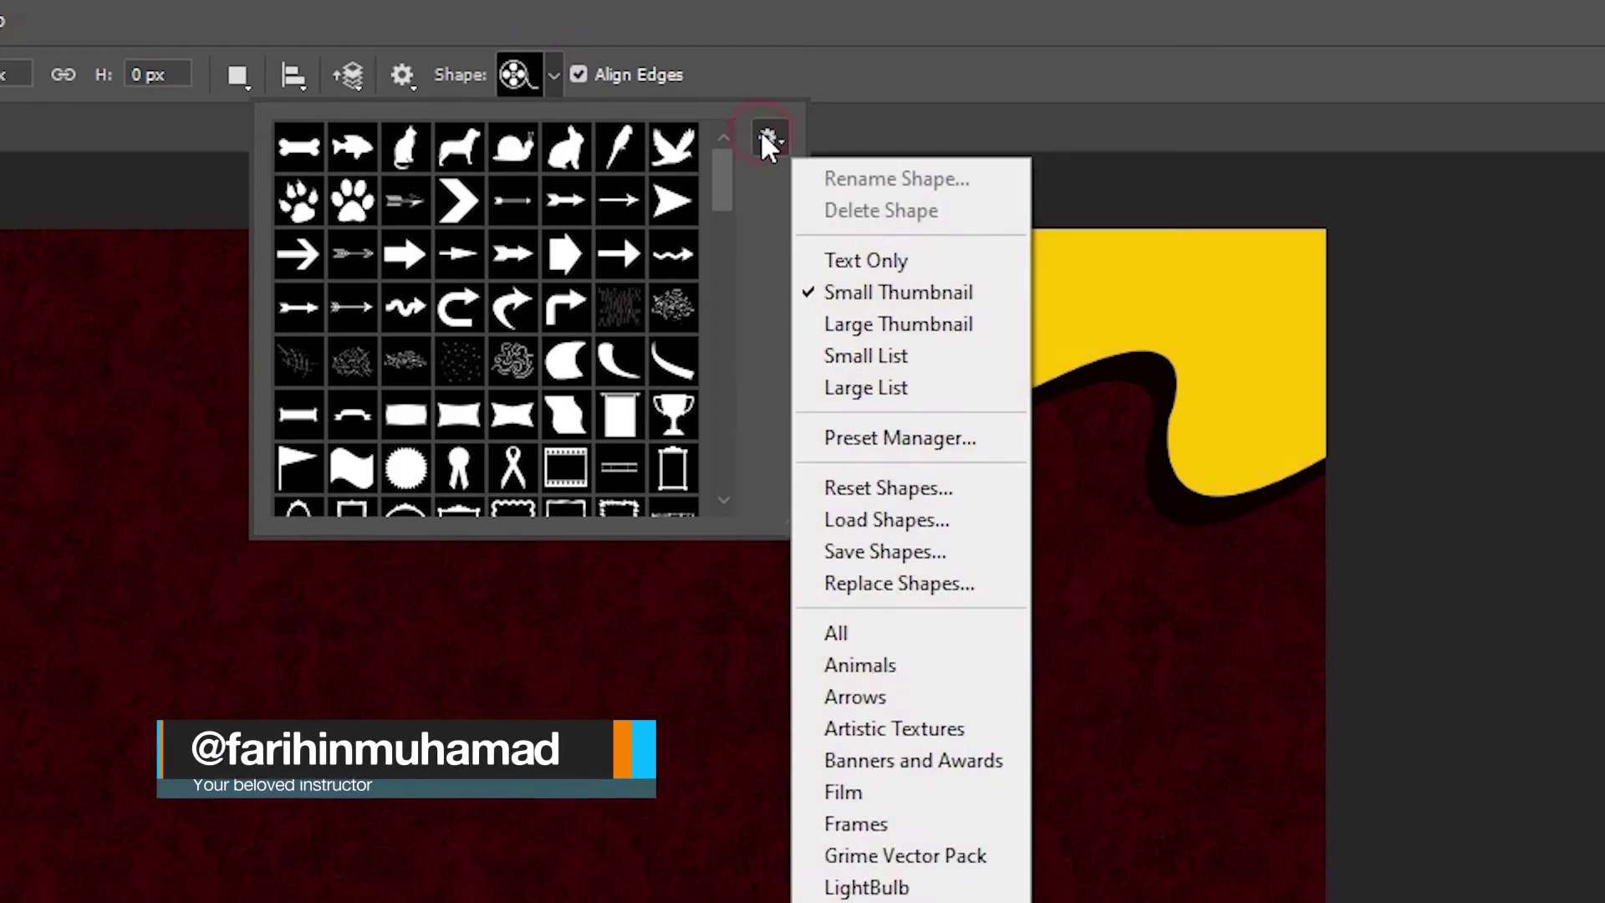
left_click(891, 632)
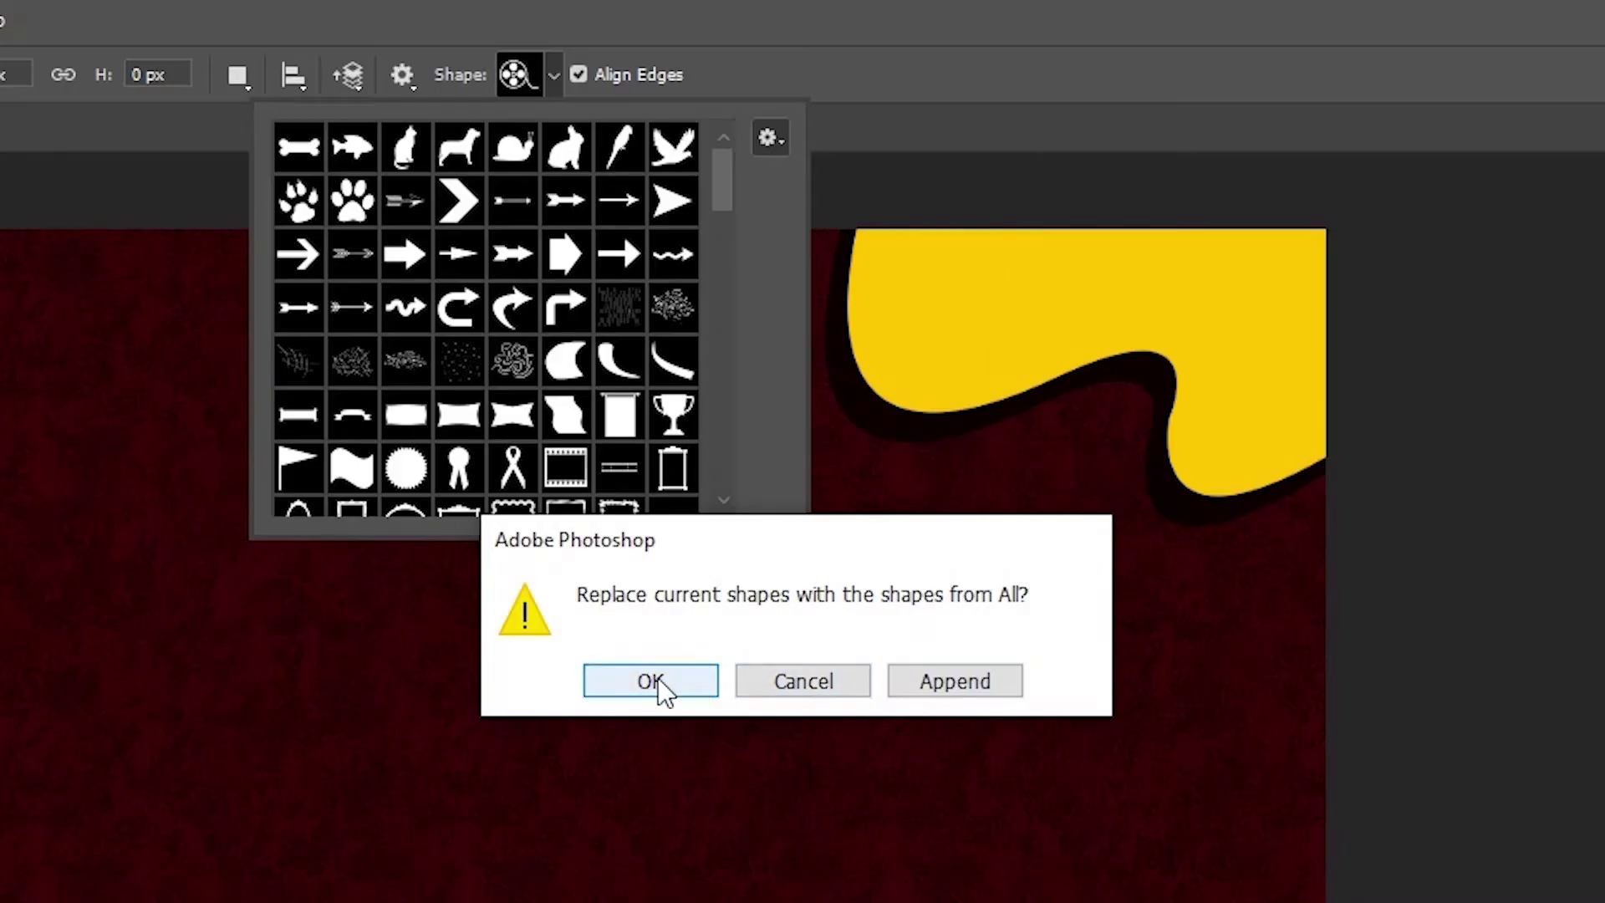
left_click(681, 681)
Step: Enlarge the shape picker and select the Crown shape
left_click_drag(805, 529, 1085, 902)
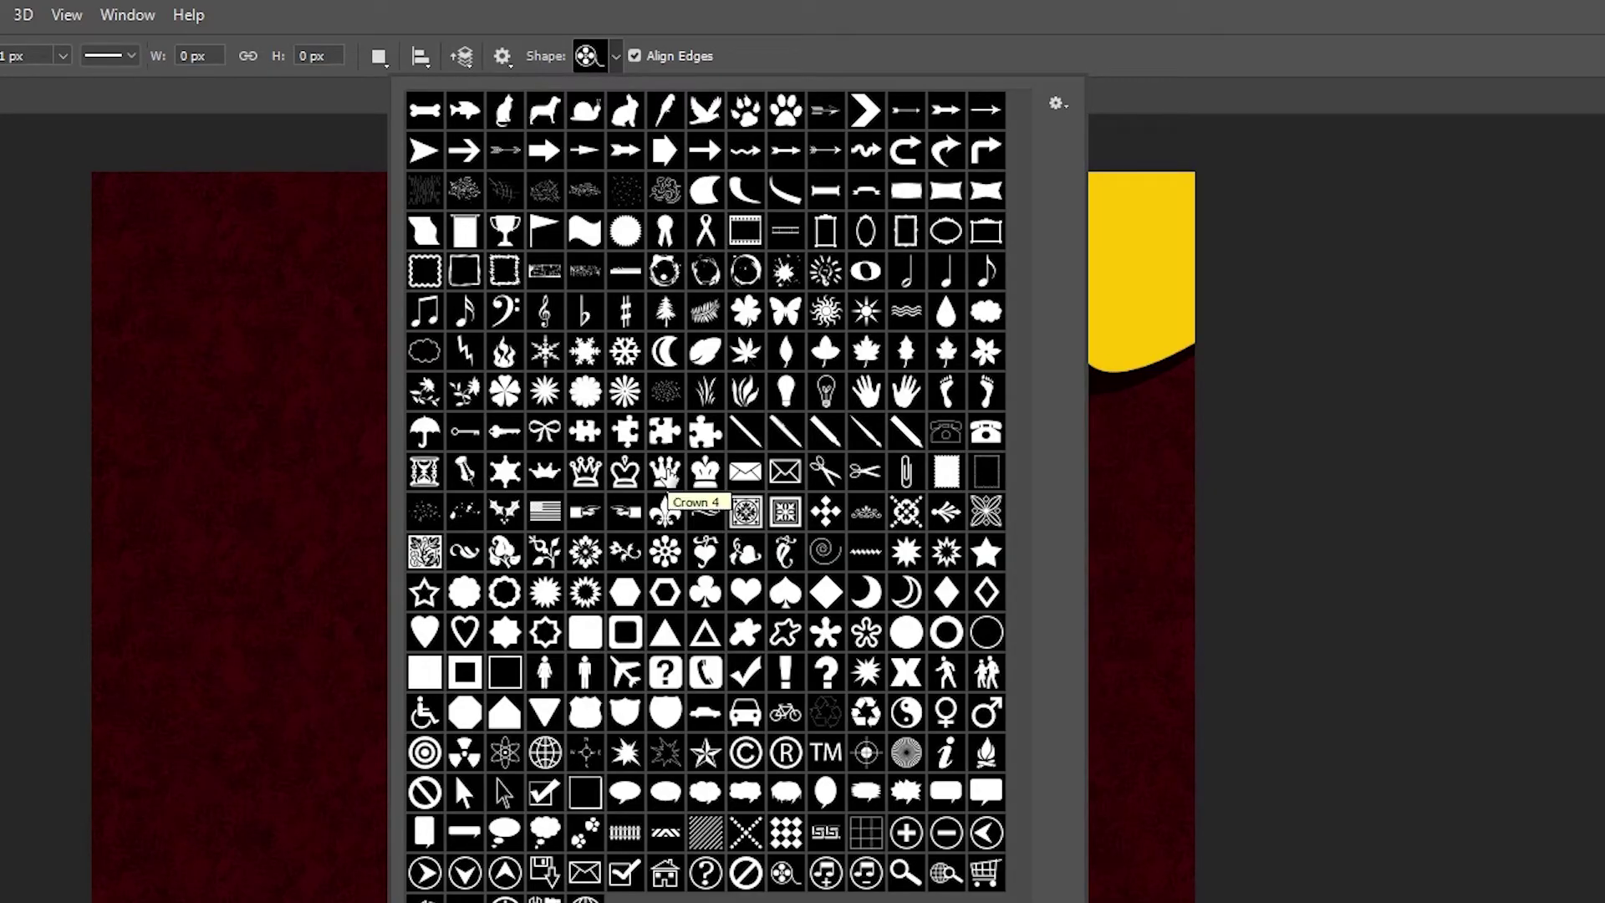
left_click(706, 475)
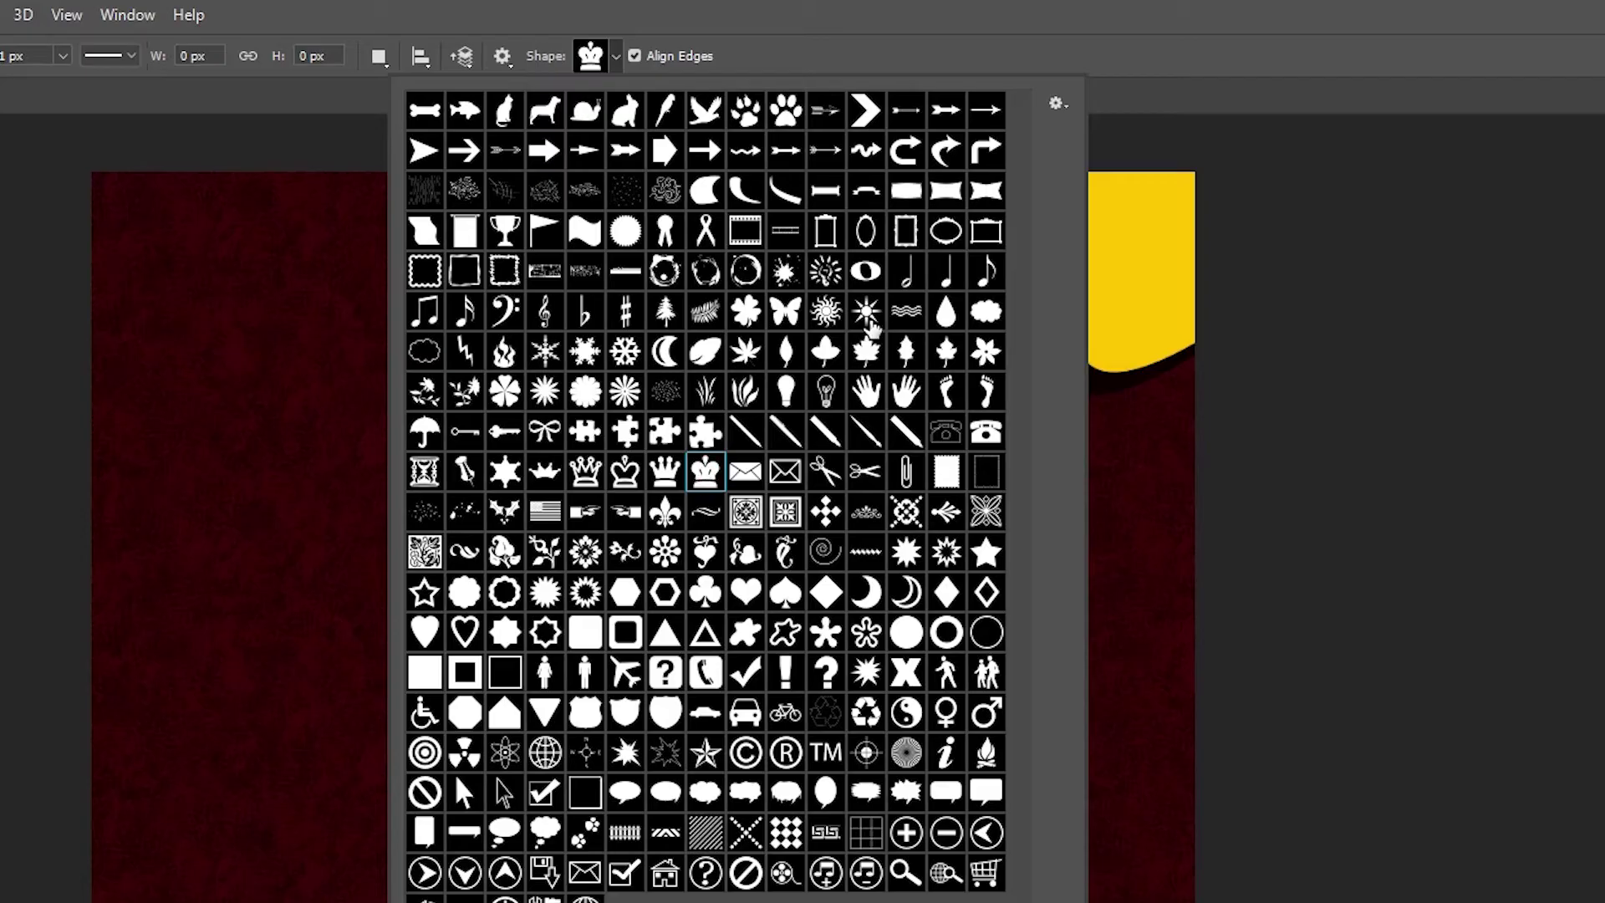
left_click(594, 58)
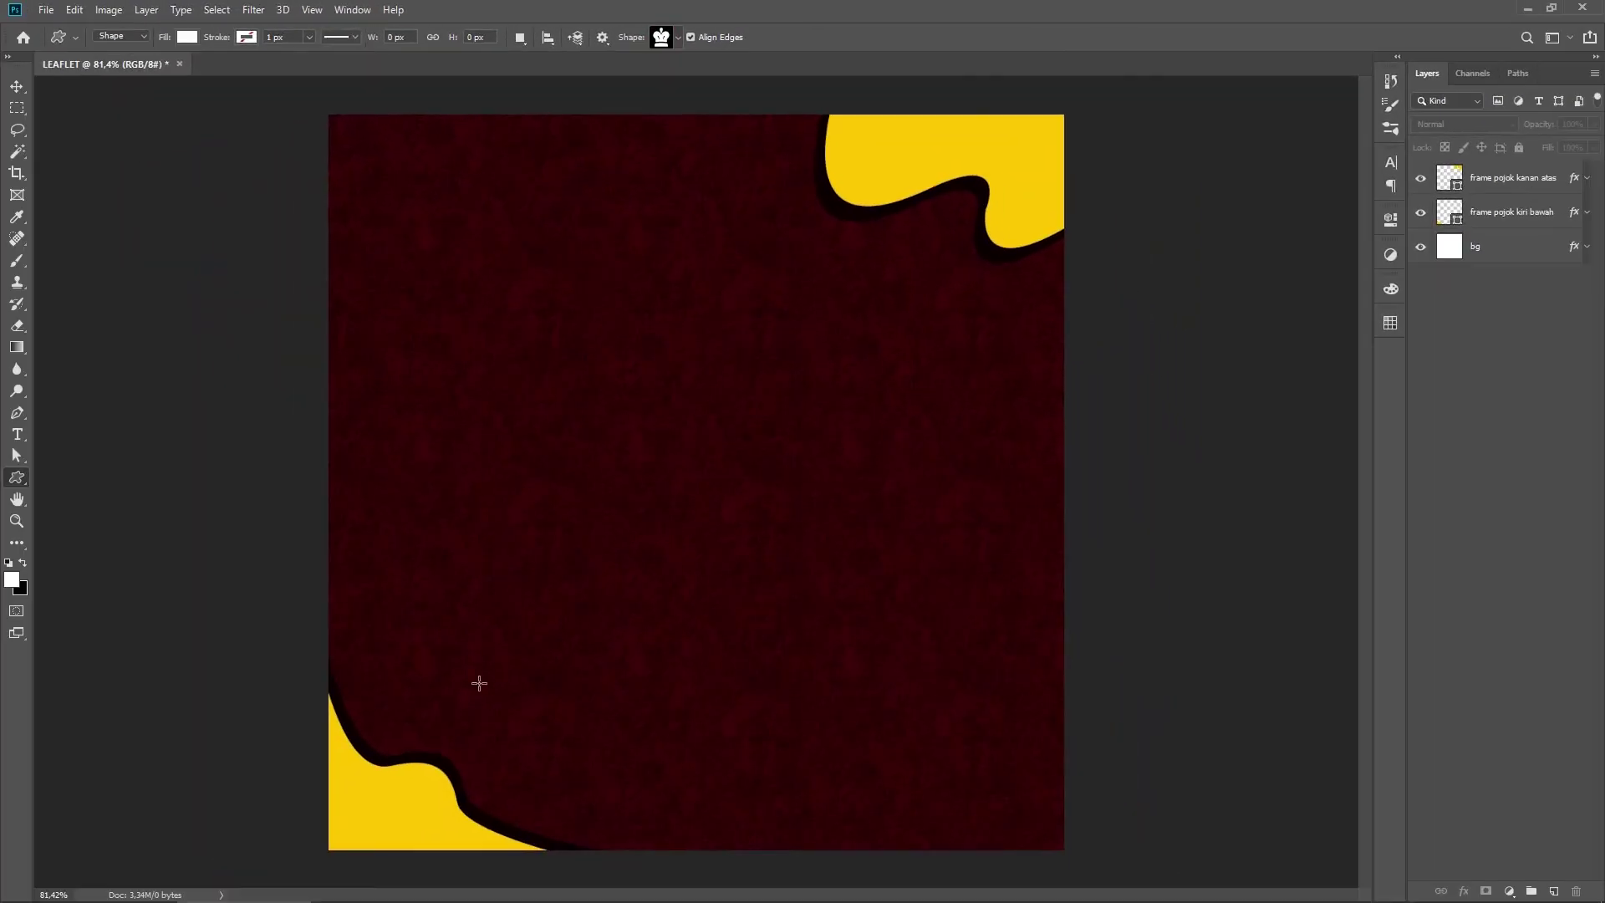
Step: Draw a white crown shape and shrink it into the bottom-left yellow corner
left_click_drag(499, 571, 573, 651)
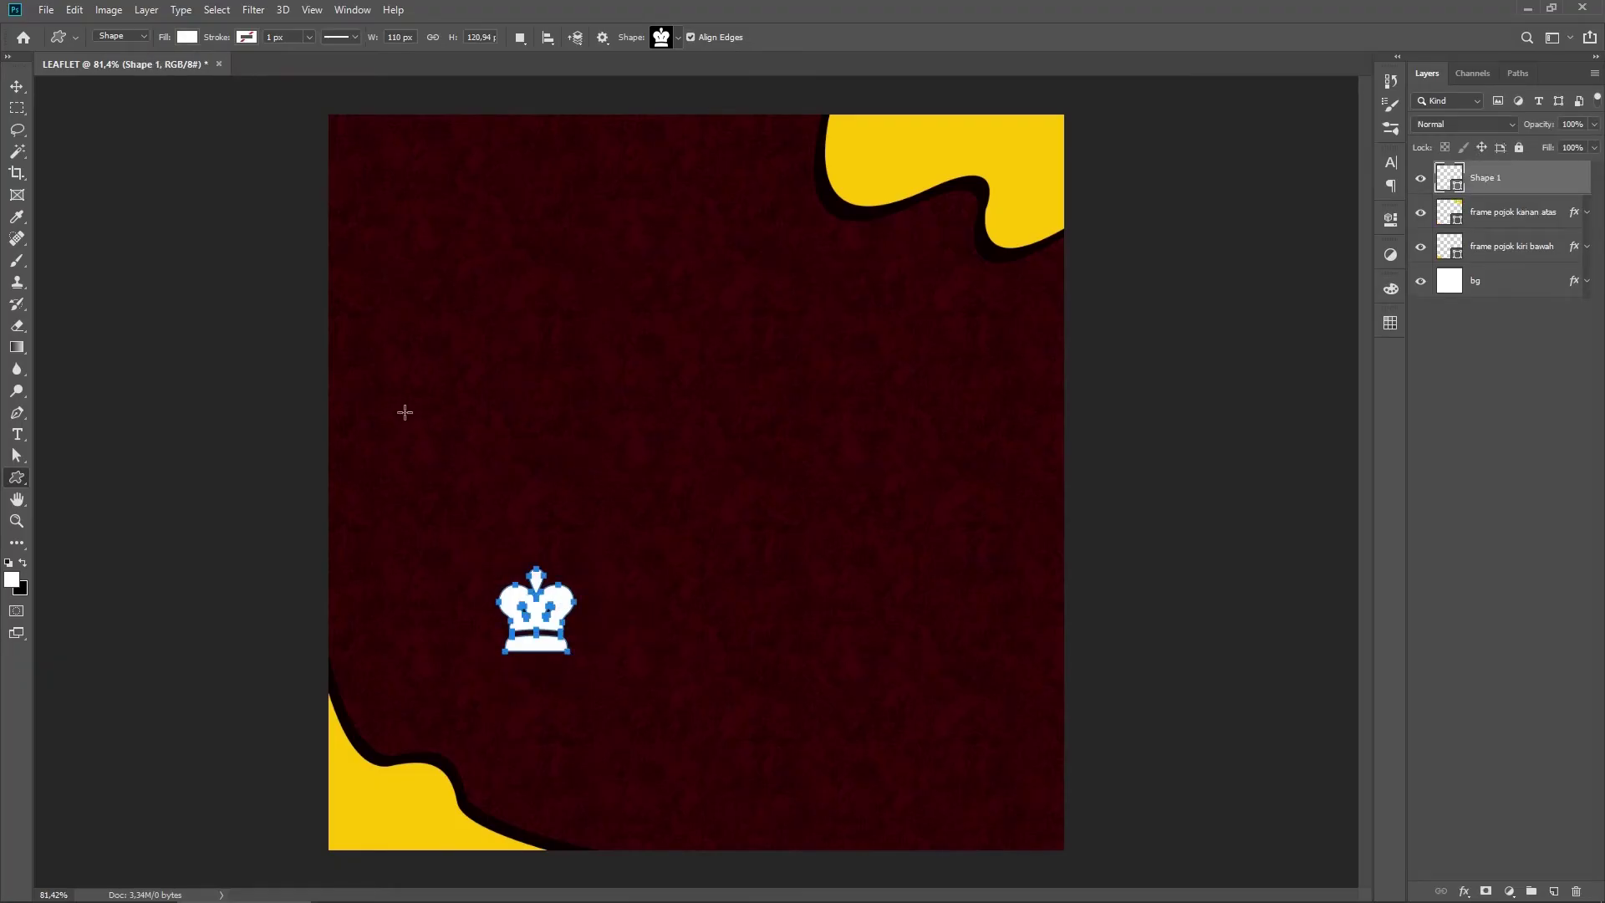
left_click(22, 88)
left_click_drag(539, 608, 414, 789)
key("ctrl+t")
key("Return")
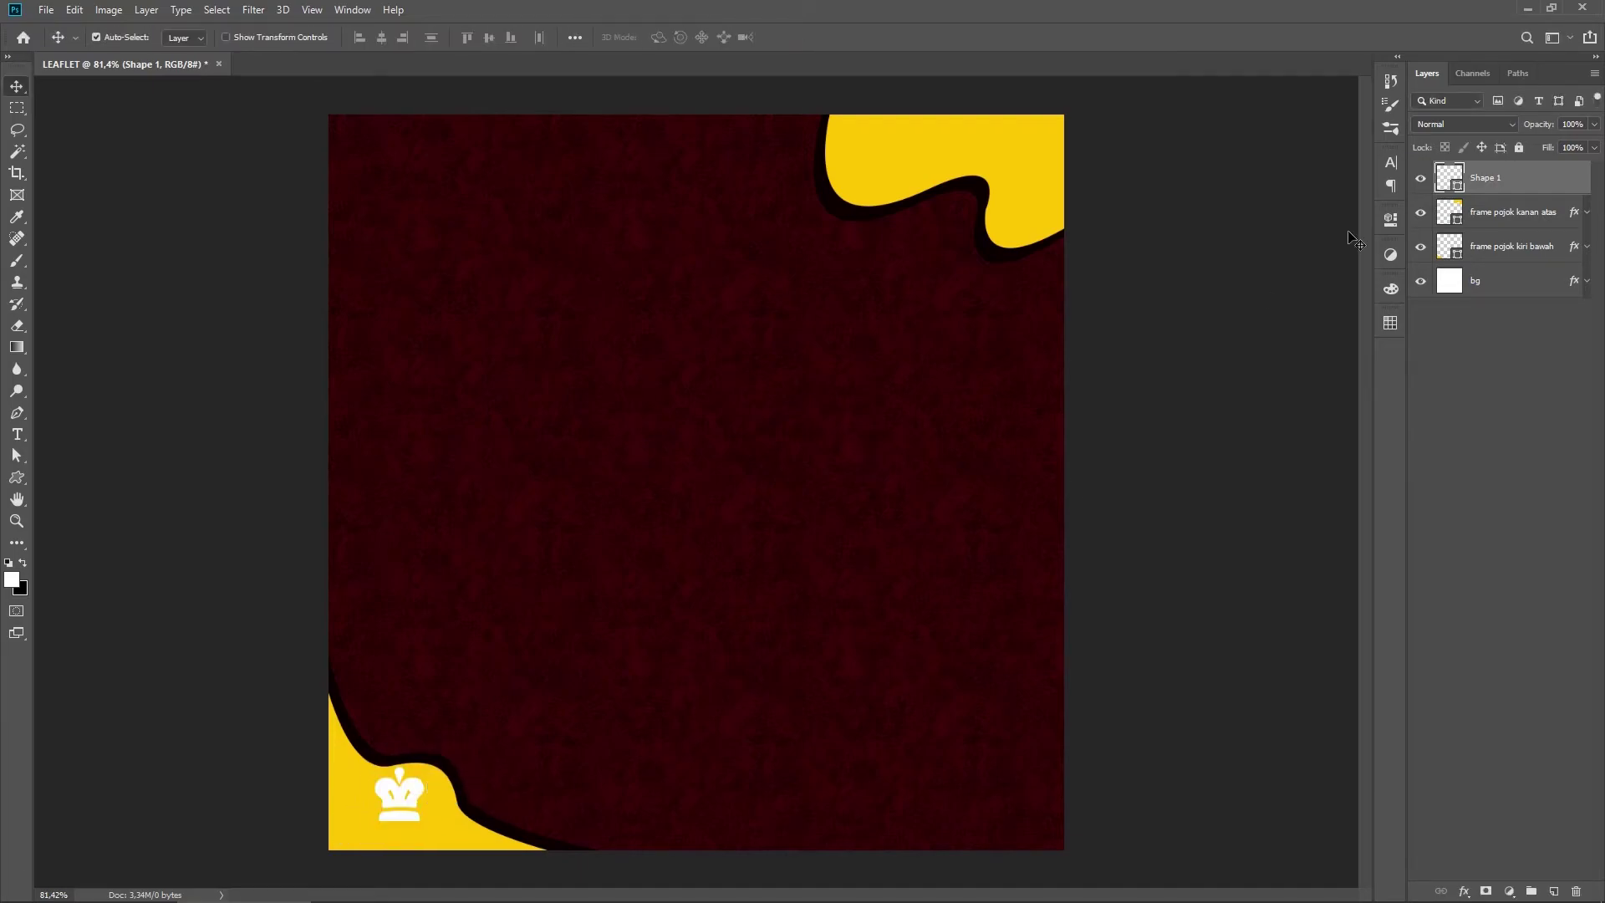
Step: Refill the Shape 1 crown with dark red a00000 instead of white
double_click(1444, 178)
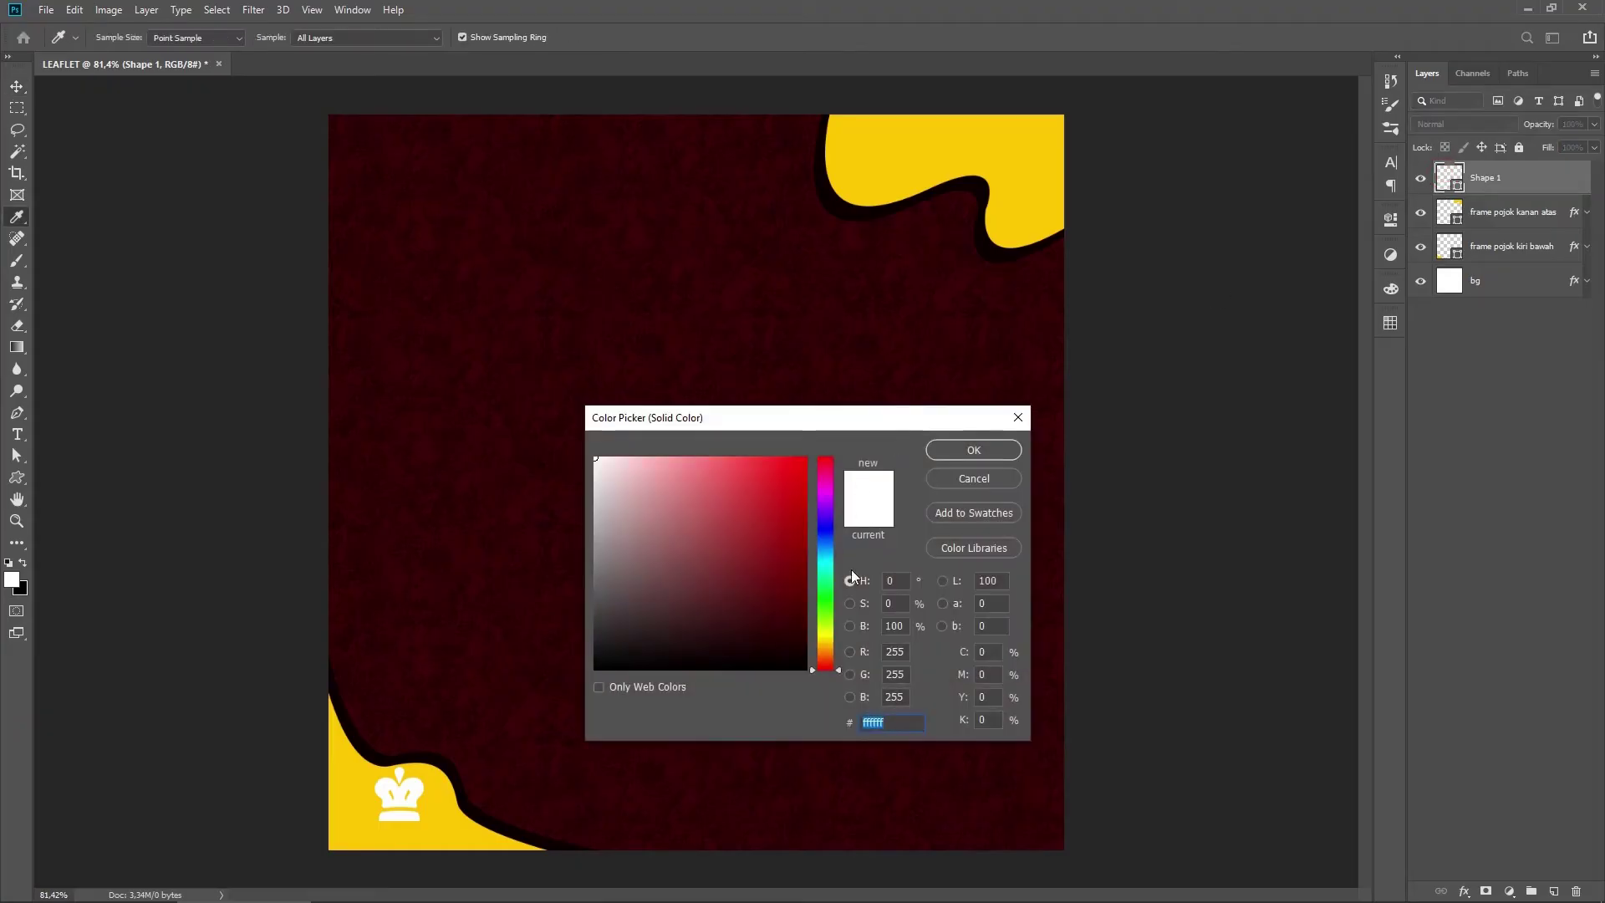
left_click(626, 352)
left_click(750, 382)
left_click_drag(793, 604, 829, 535)
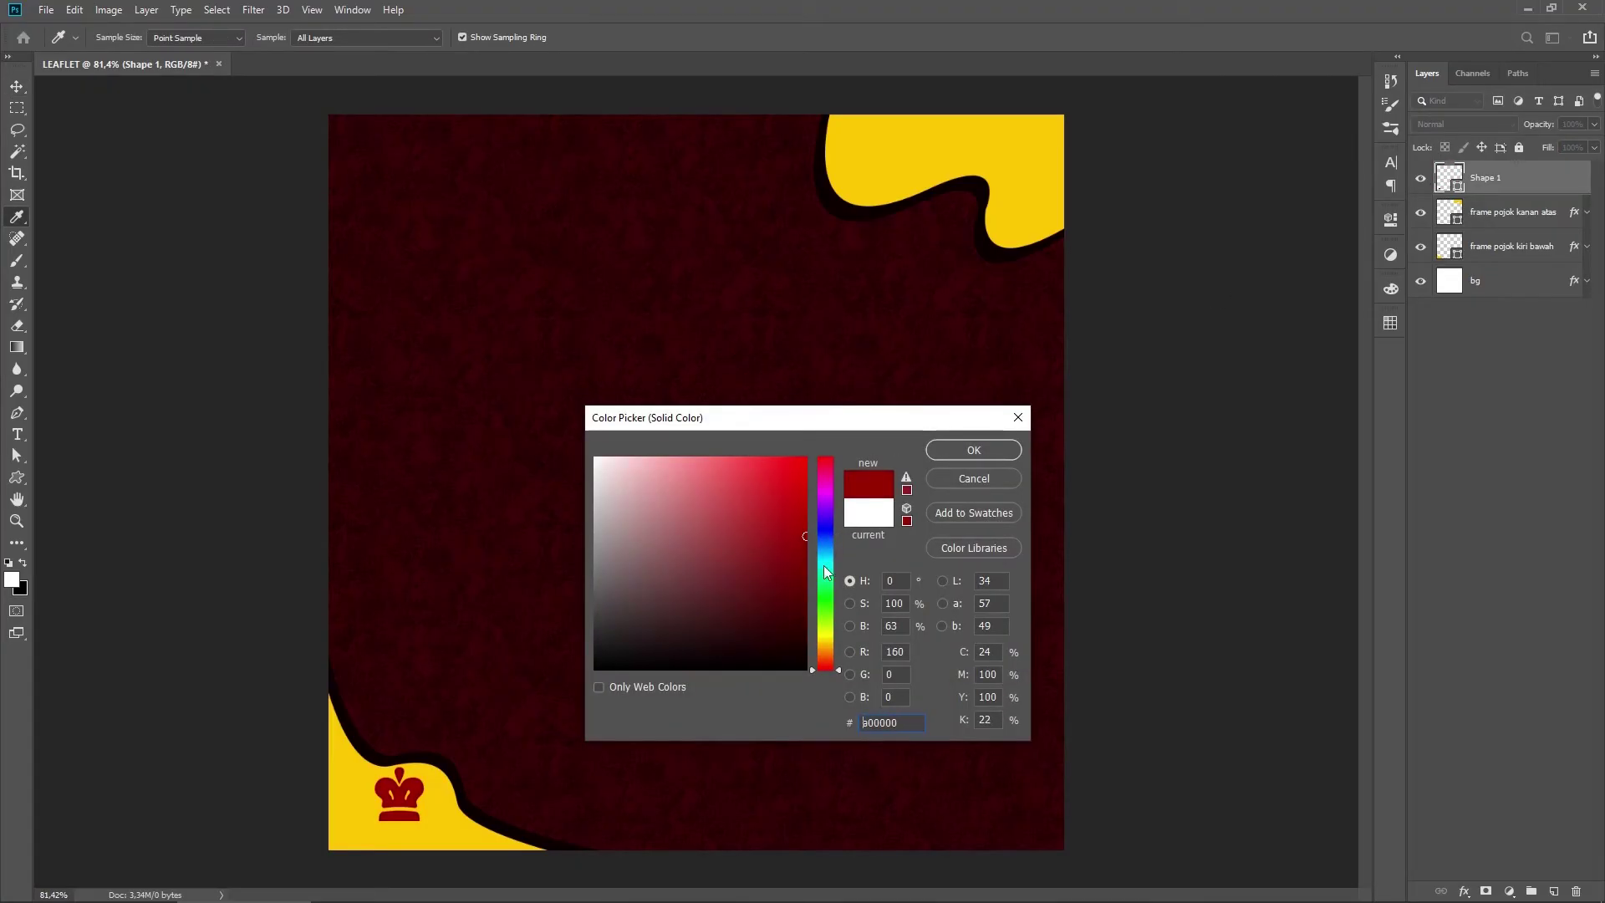
left_click(985, 450)
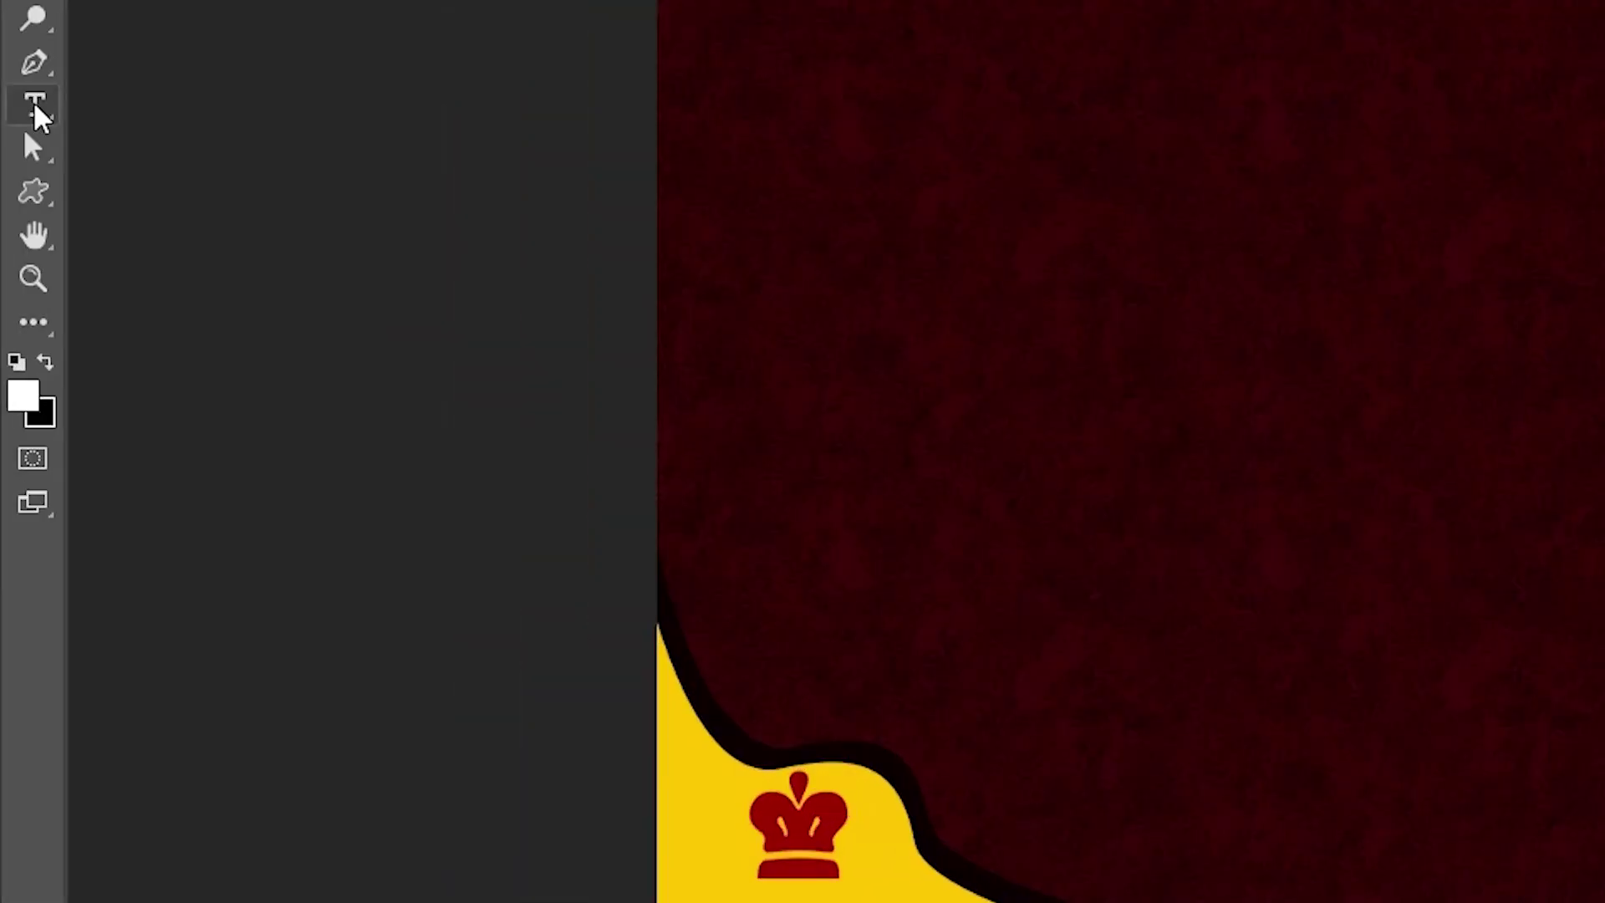
Step: Add the text 'NUKAMI RESTO' in the Bangers font
right_click(16, 433)
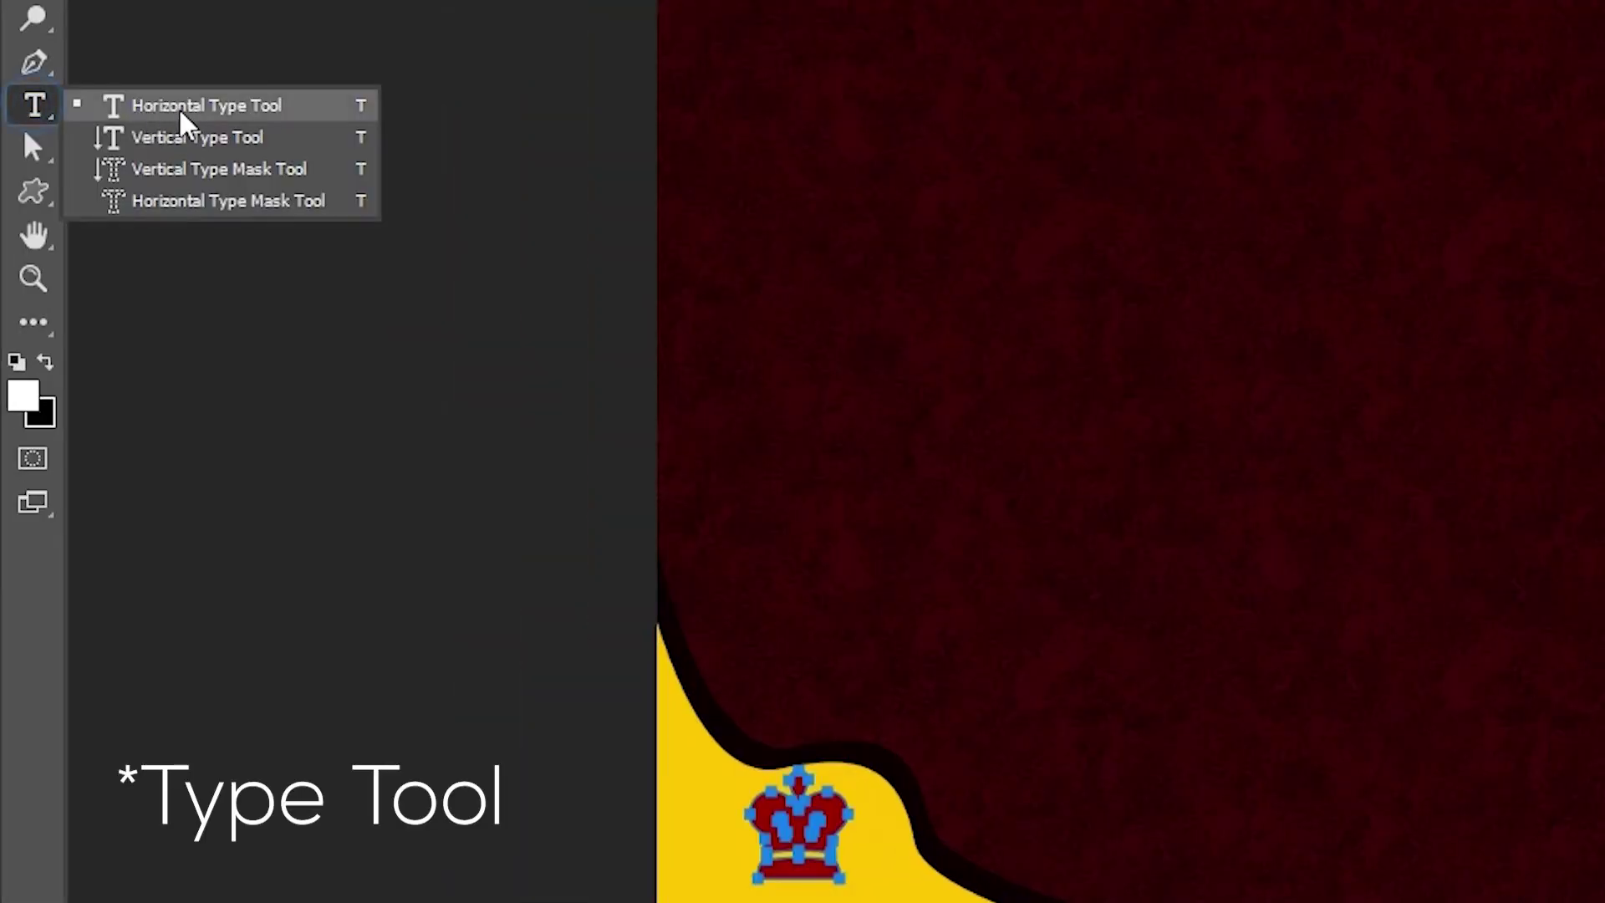
left_click(184, 123)
left_click(890, 525)
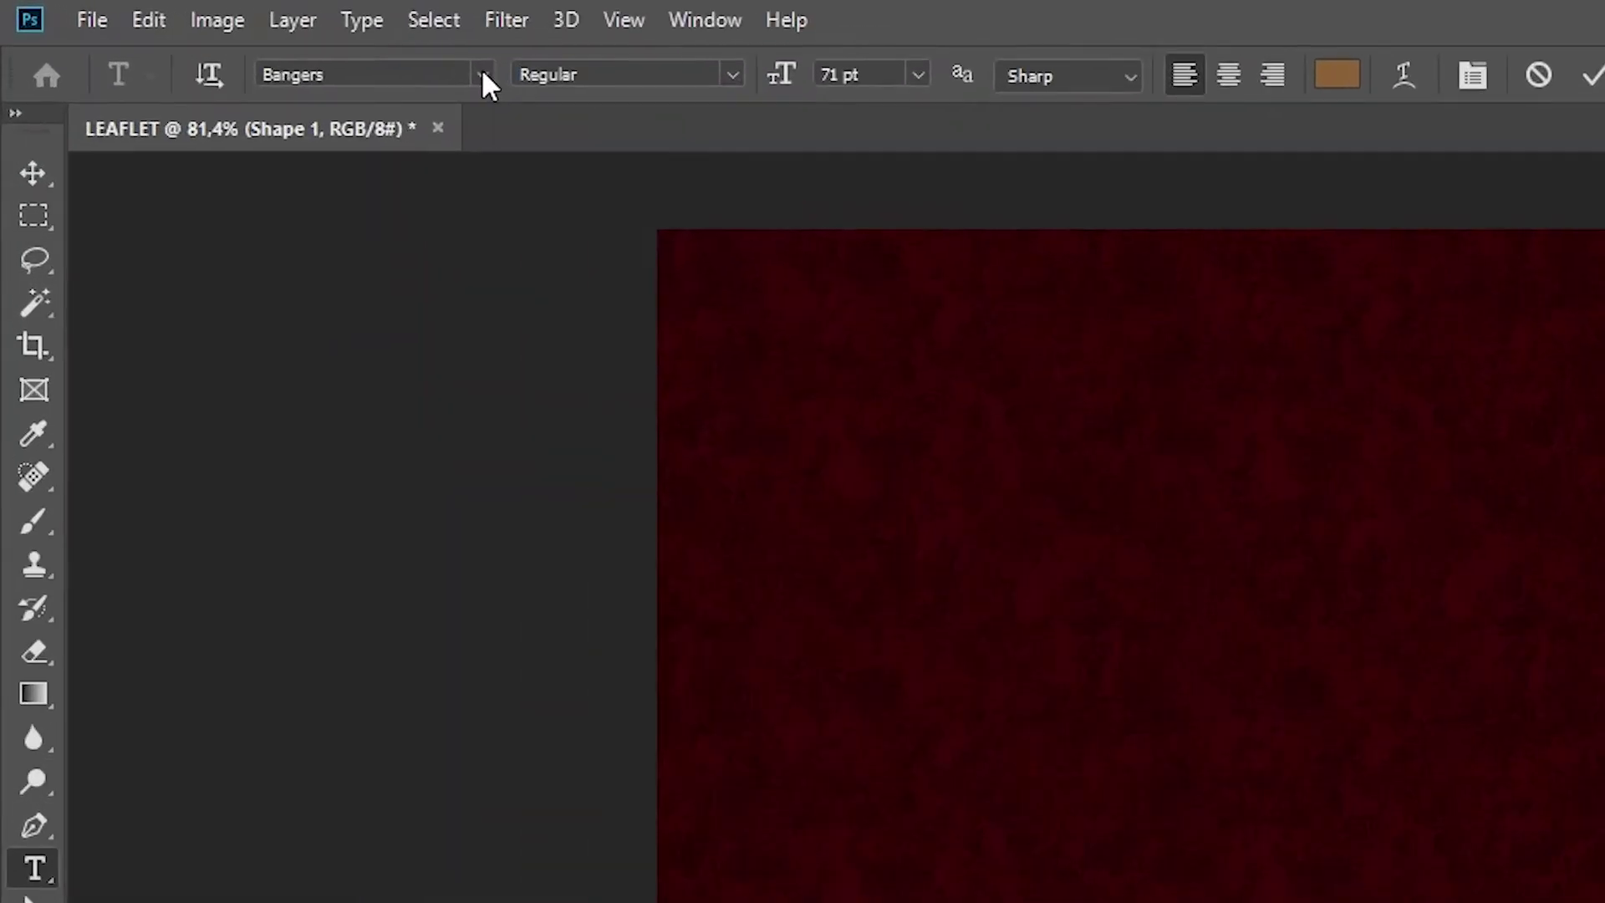
left_click(241, 37)
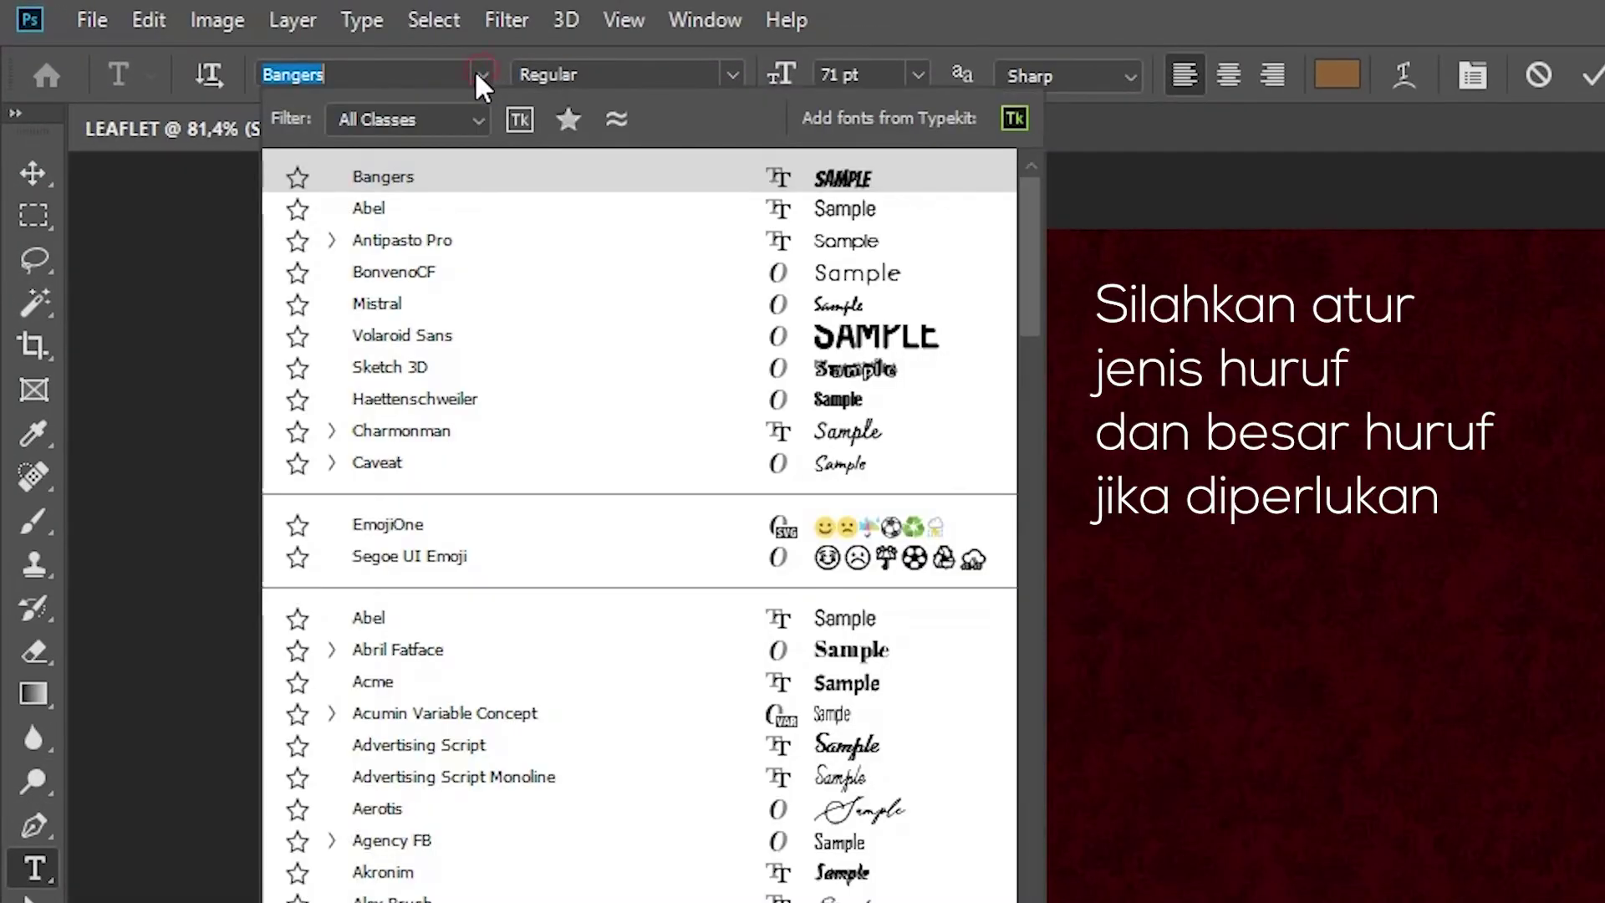
left_click(410, 177)
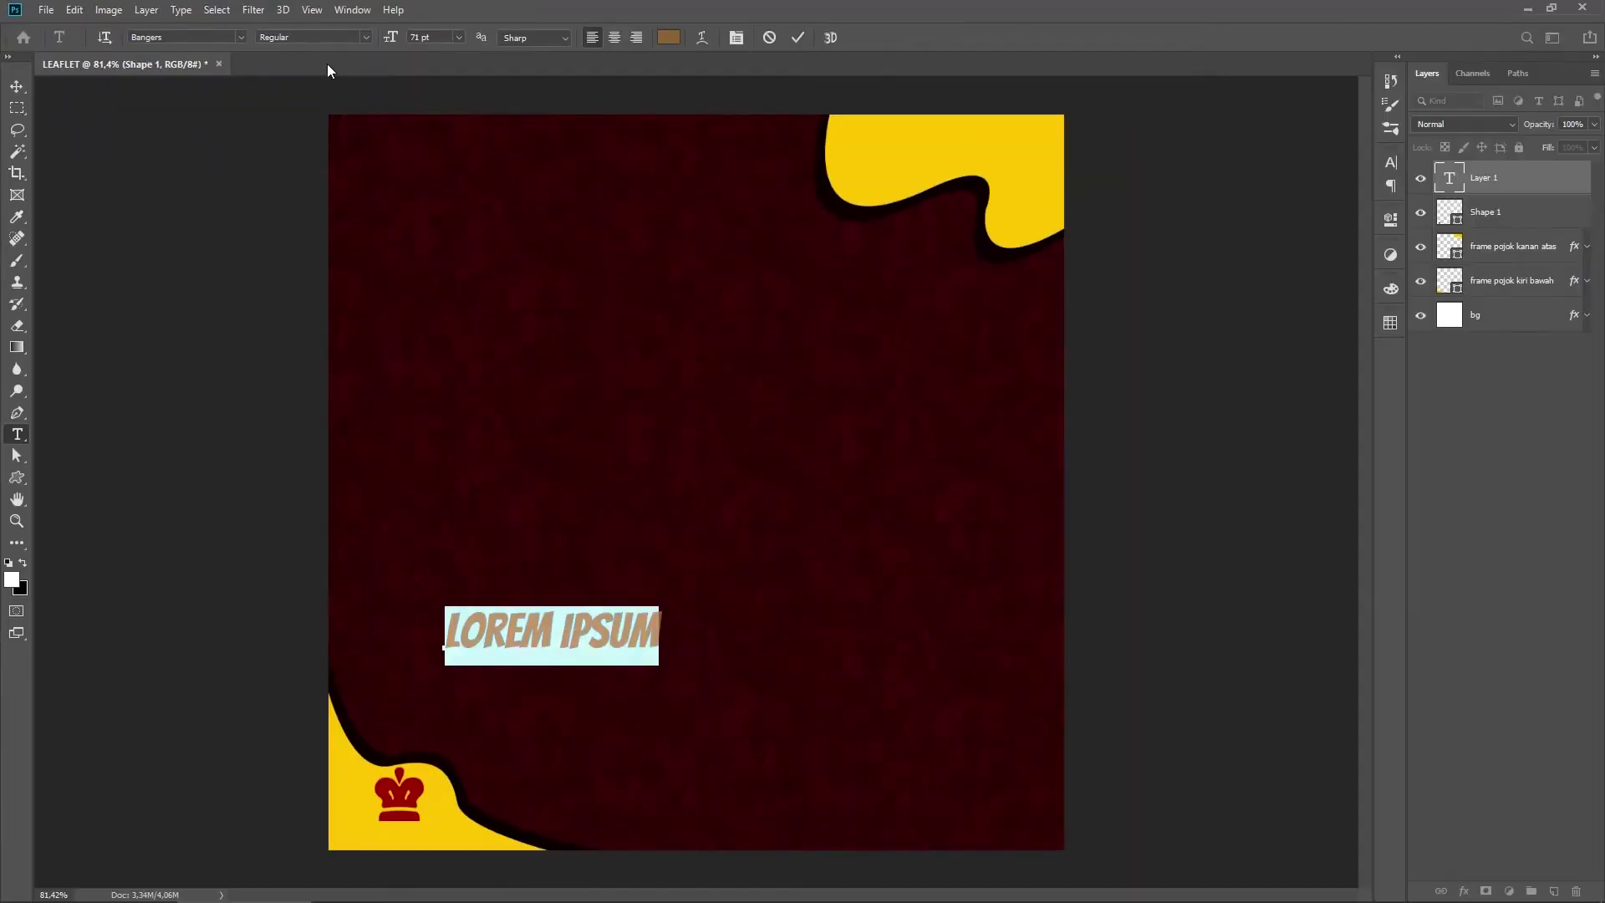
type("NUKAMI RESTO")
Step: Colour NUKAMI RESTO to match the red crown and place it, slightly smaller, under the logo
key("ctrl+a")
left_click(668, 37)
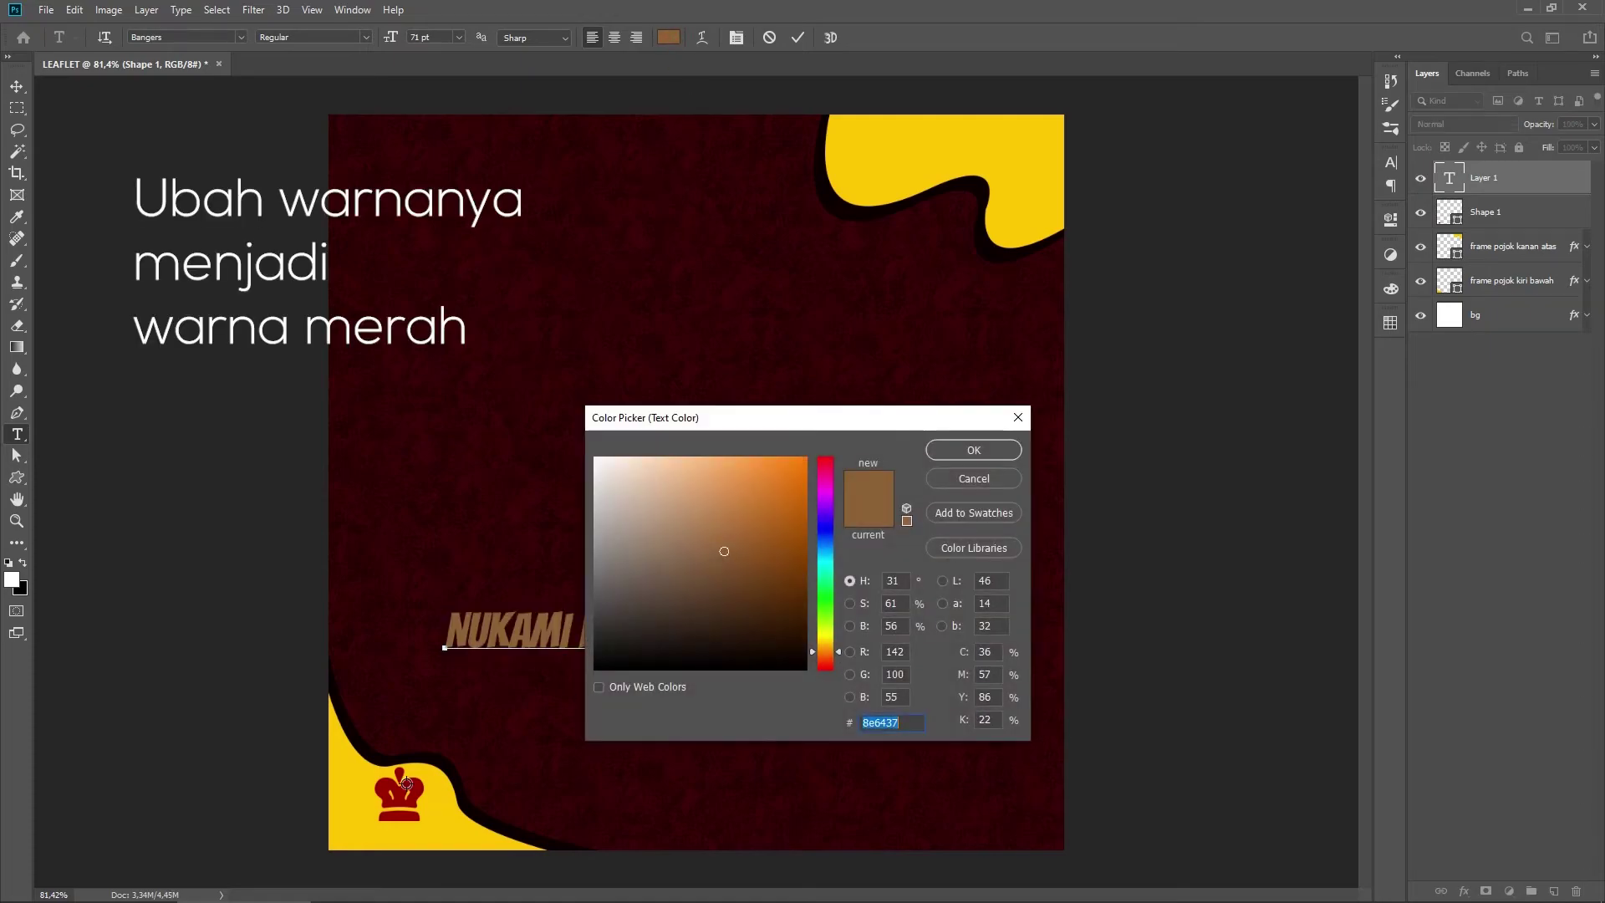
left_click(415, 783)
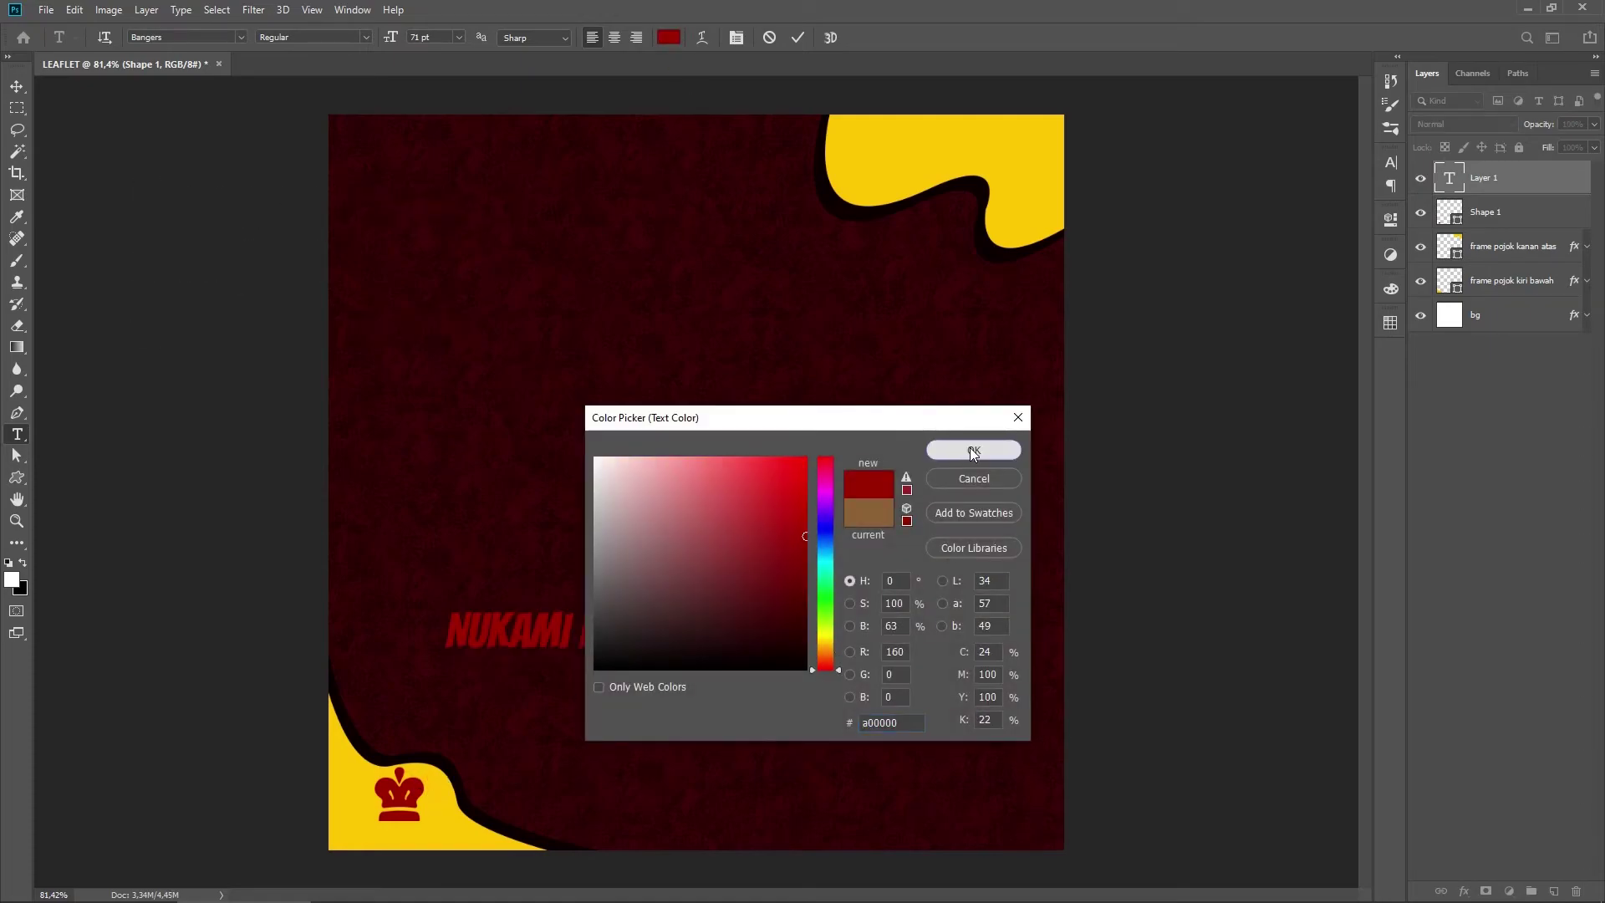
left_click(972, 452)
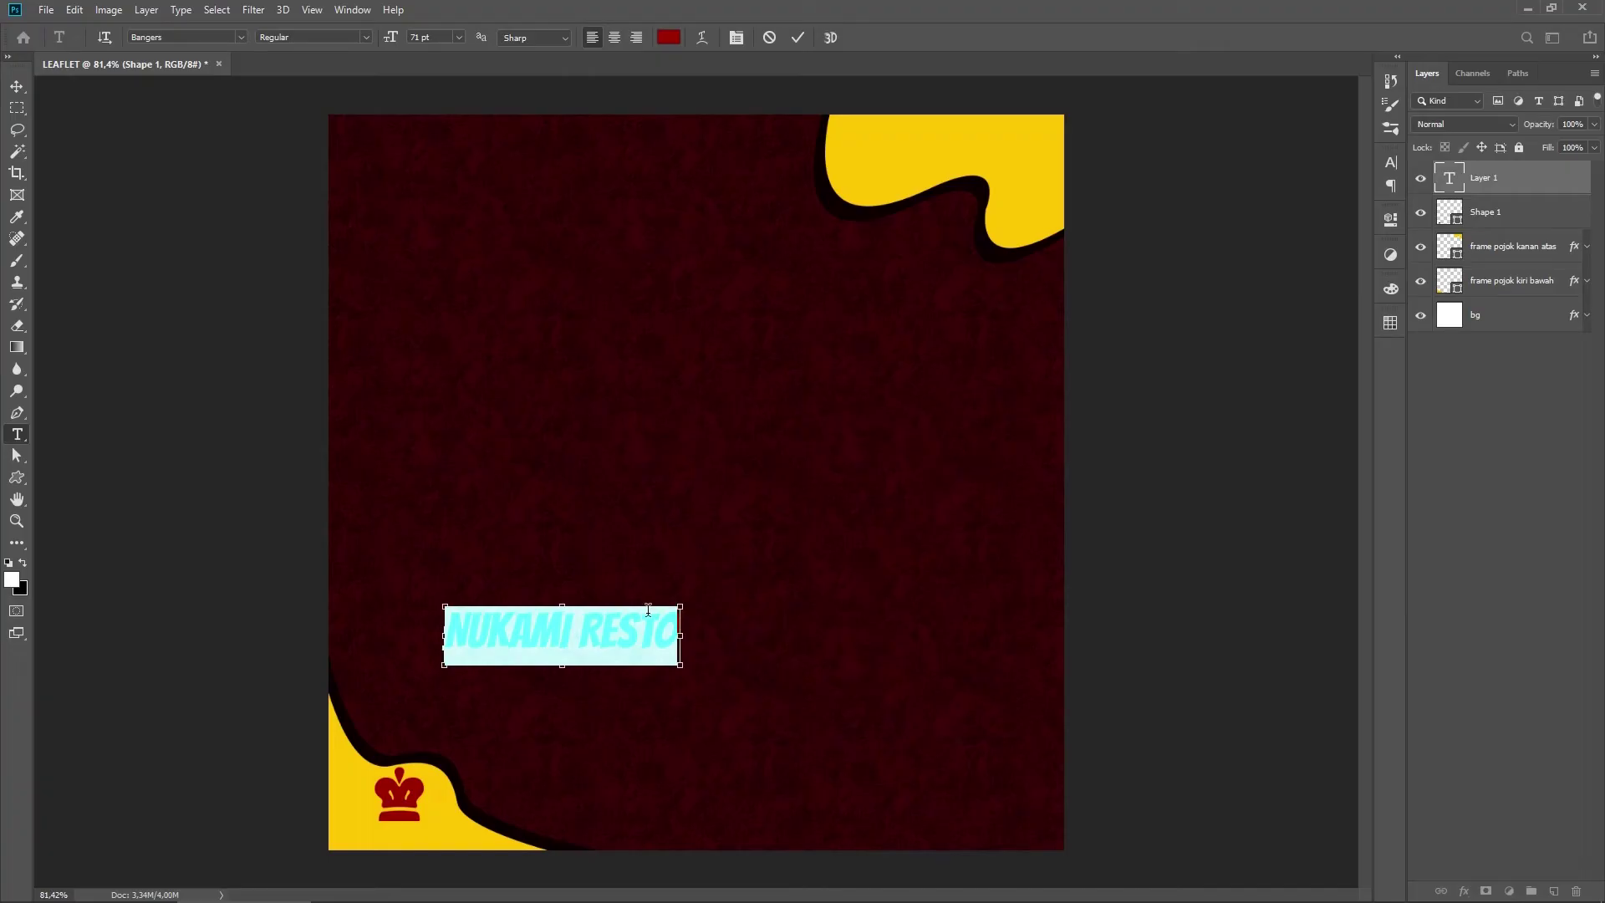
key("ctrl+Return")
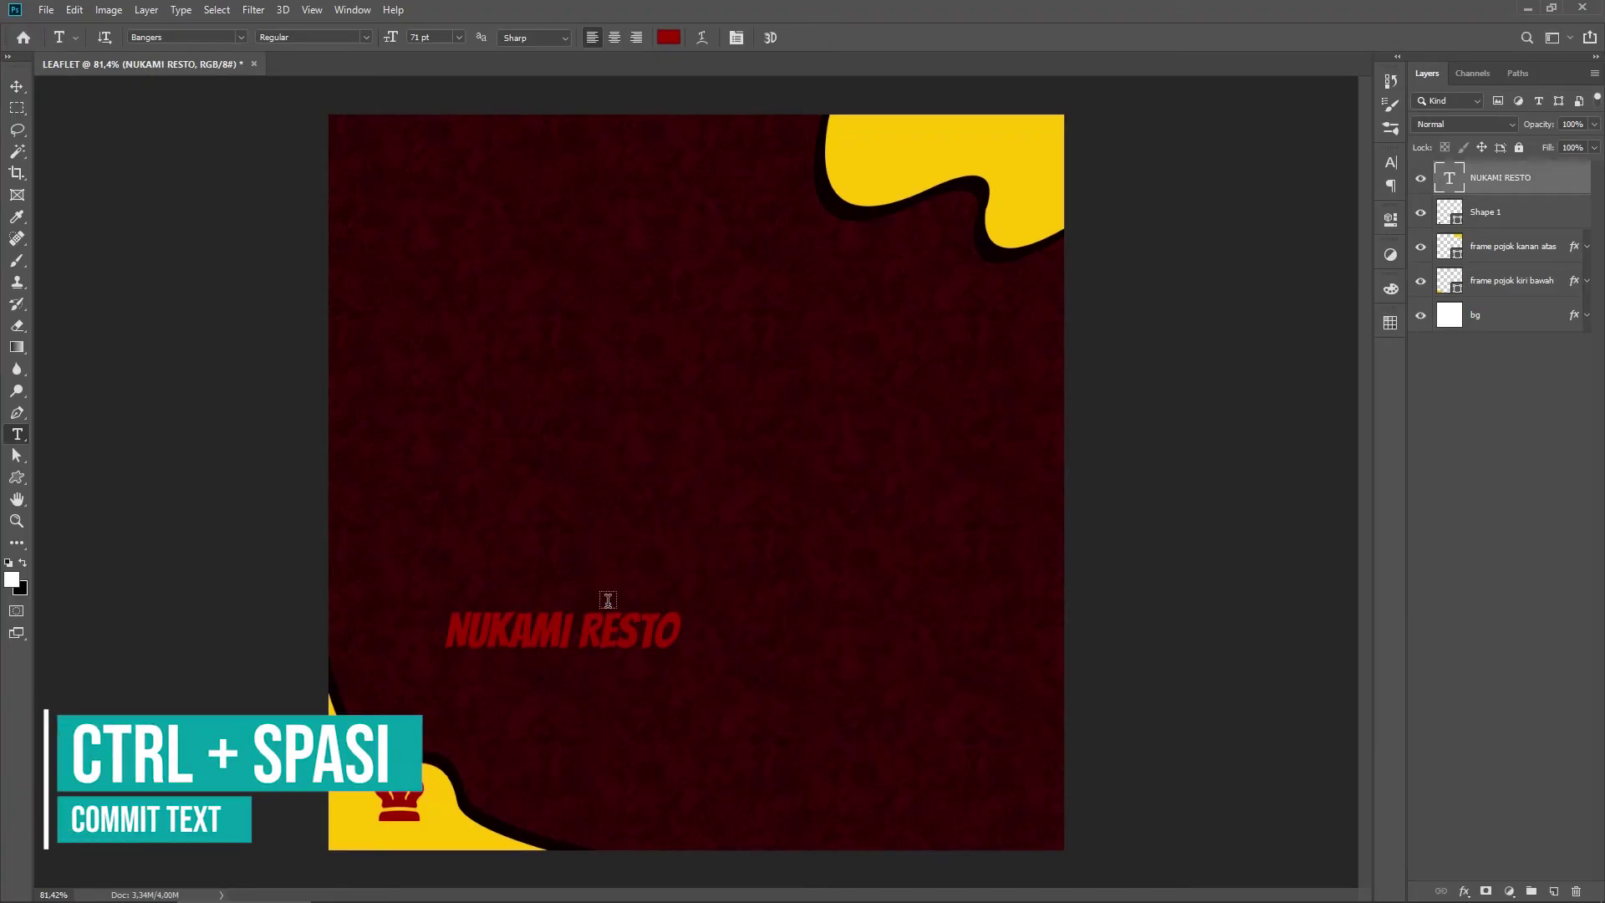
key("ctrl+t")
left_click_drag(561, 635, 452, 831)
left_click_drag(577, 804, 463, 826)
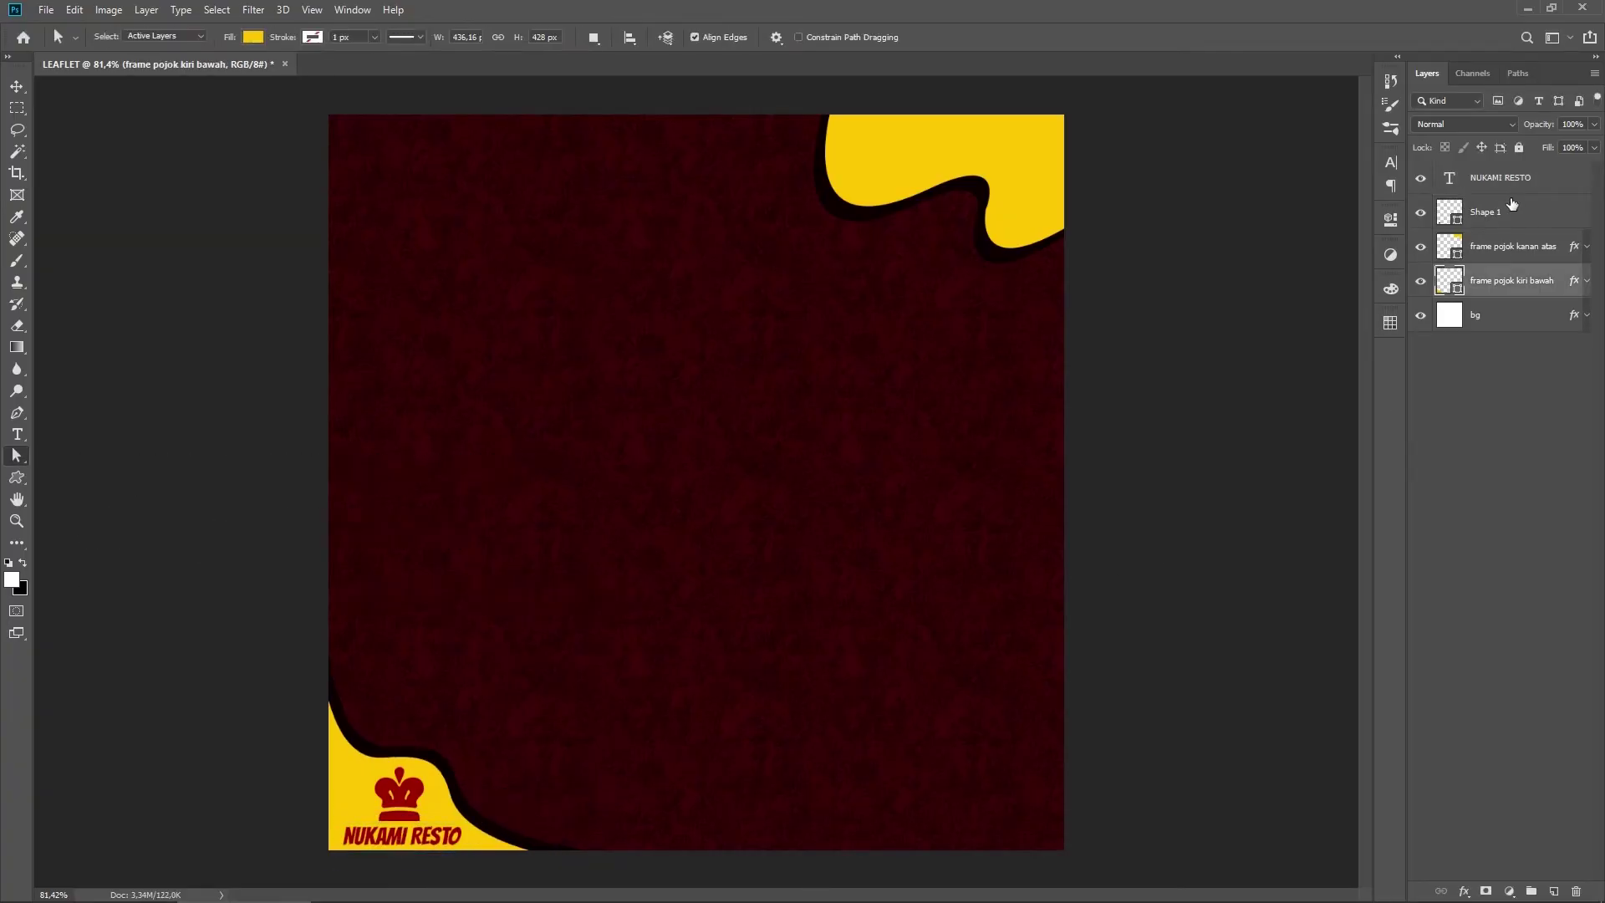
Step: Rename the Shape 1 layer to 'logo'
left_click(1496, 216)
double_click(1489, 213)
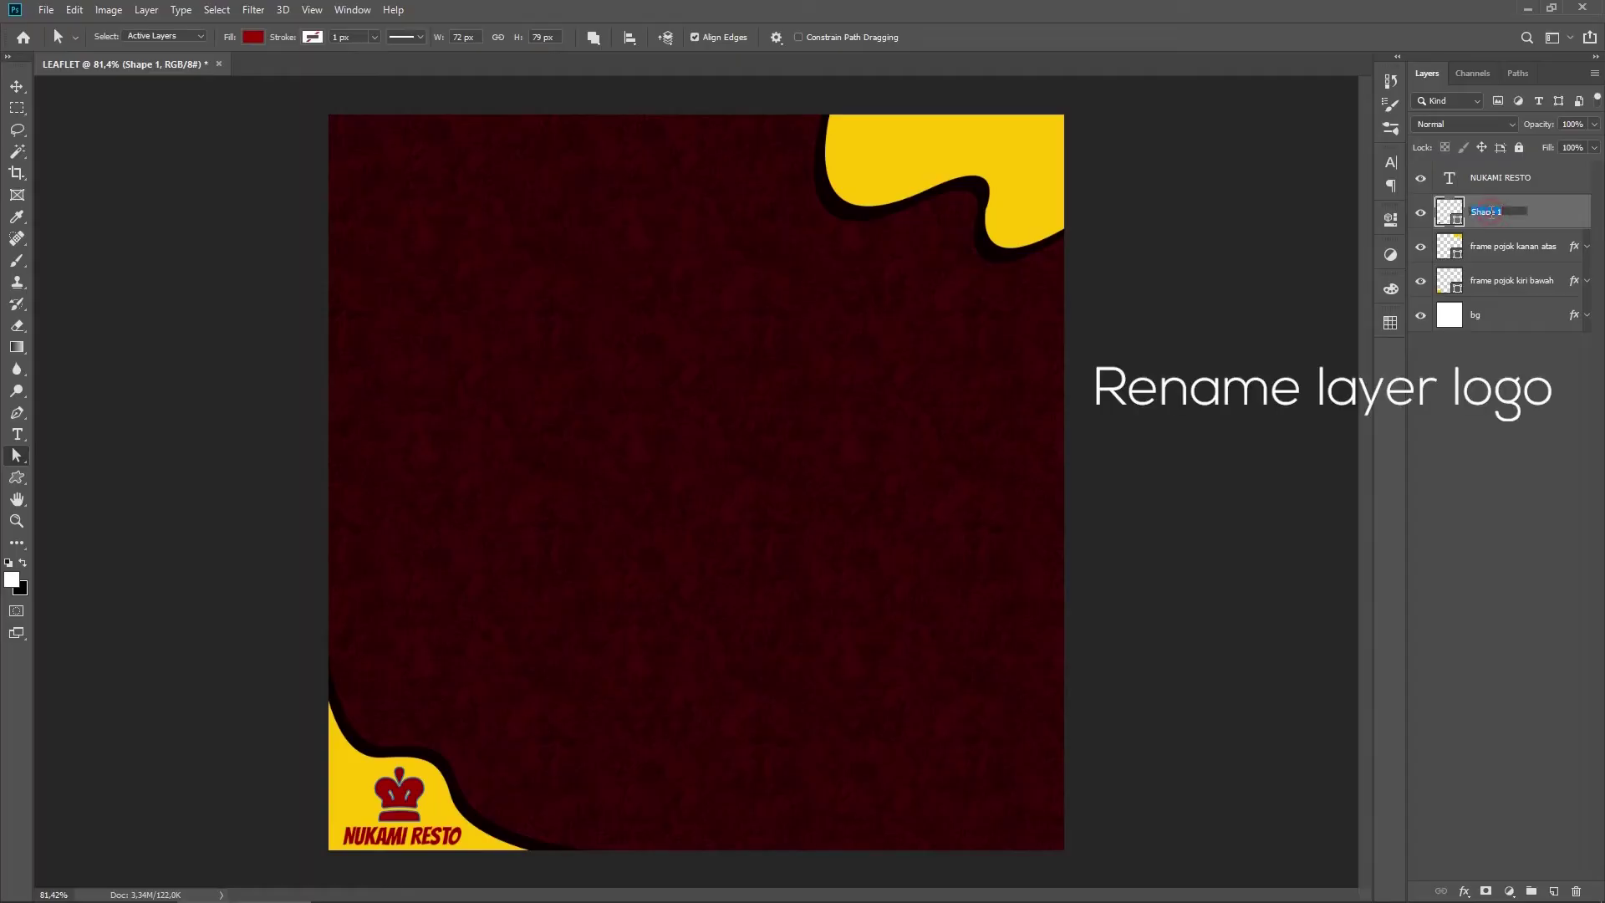
key("Return")
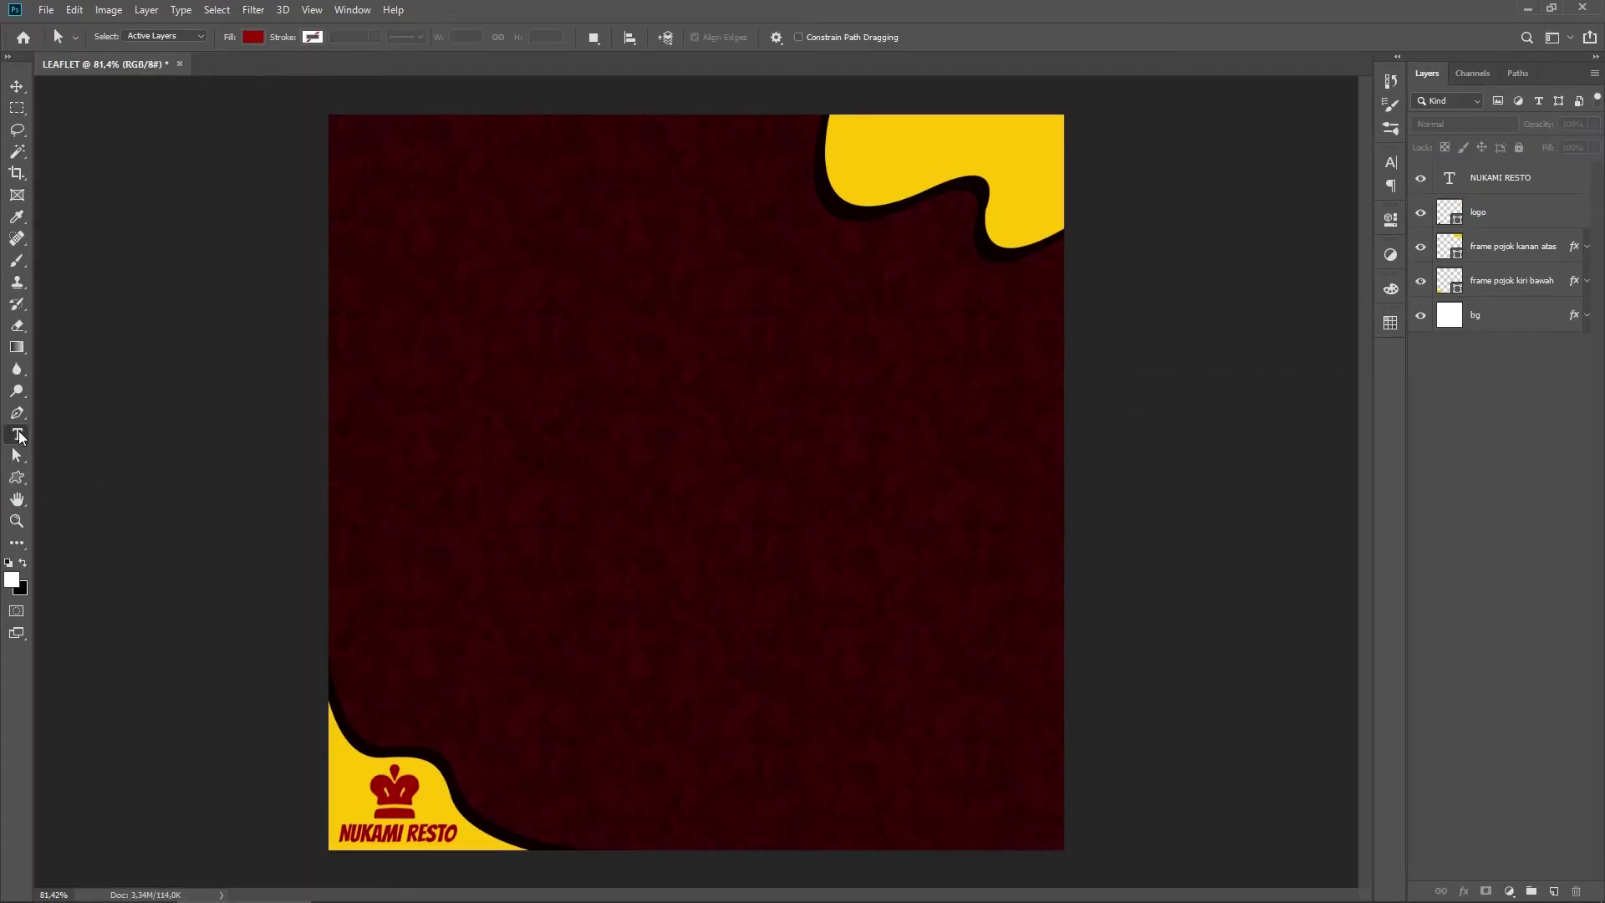
left_click(17, 434)
left_click(90, 437)
Step: Add '50% OFF' text in the top-right yellow corner, enlarged and repositioned
left_click(874, 147)
type("5")
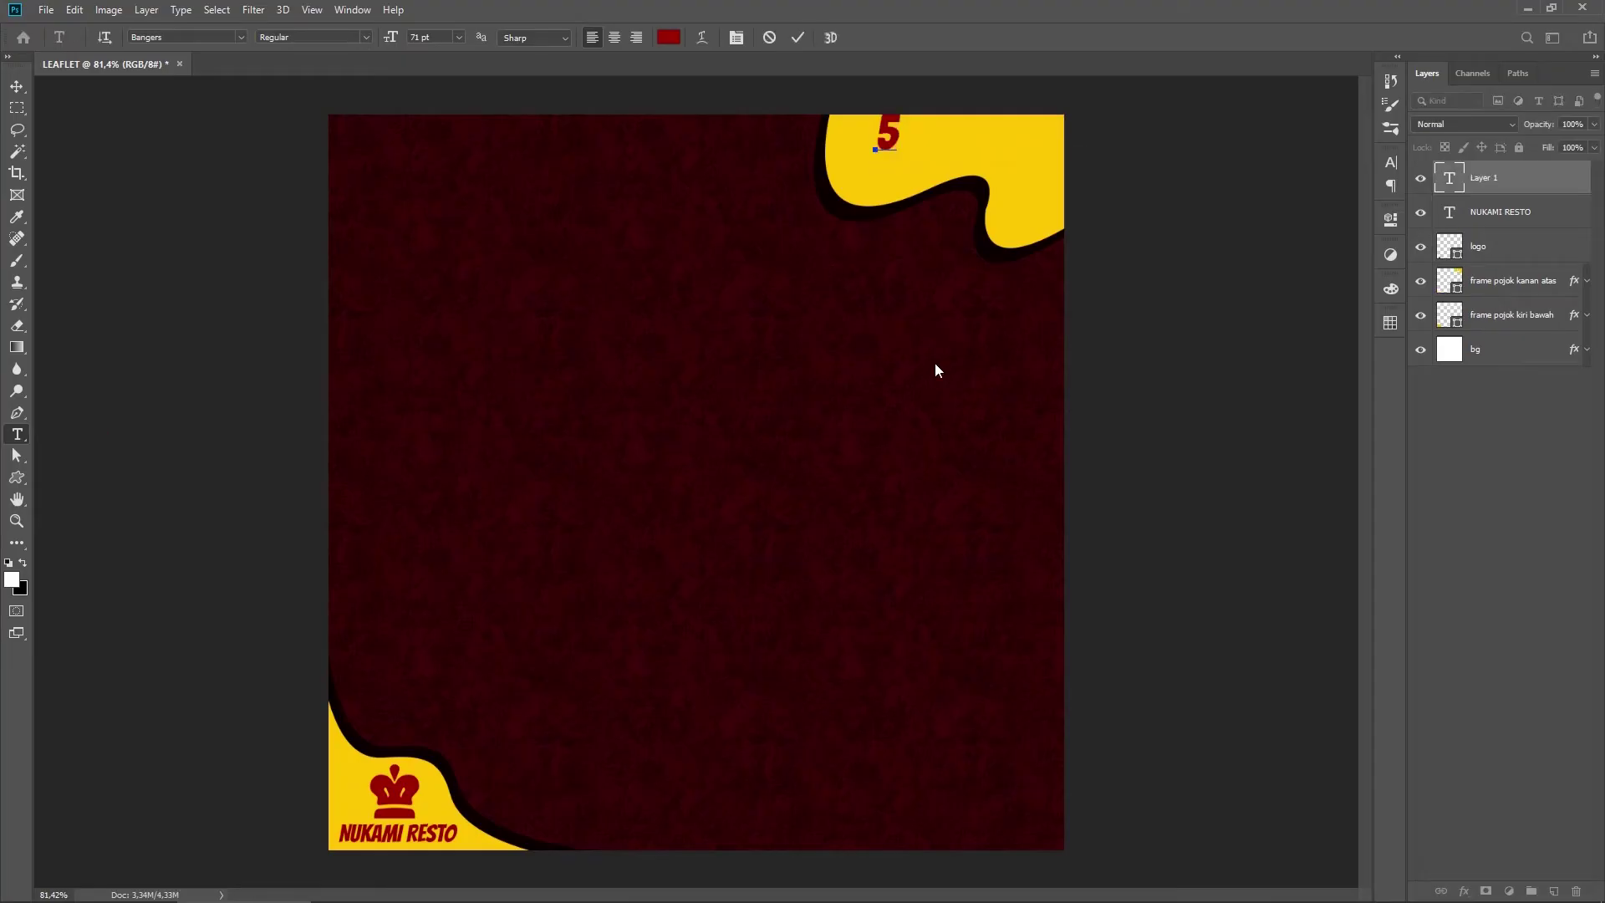
type("0% OFF")
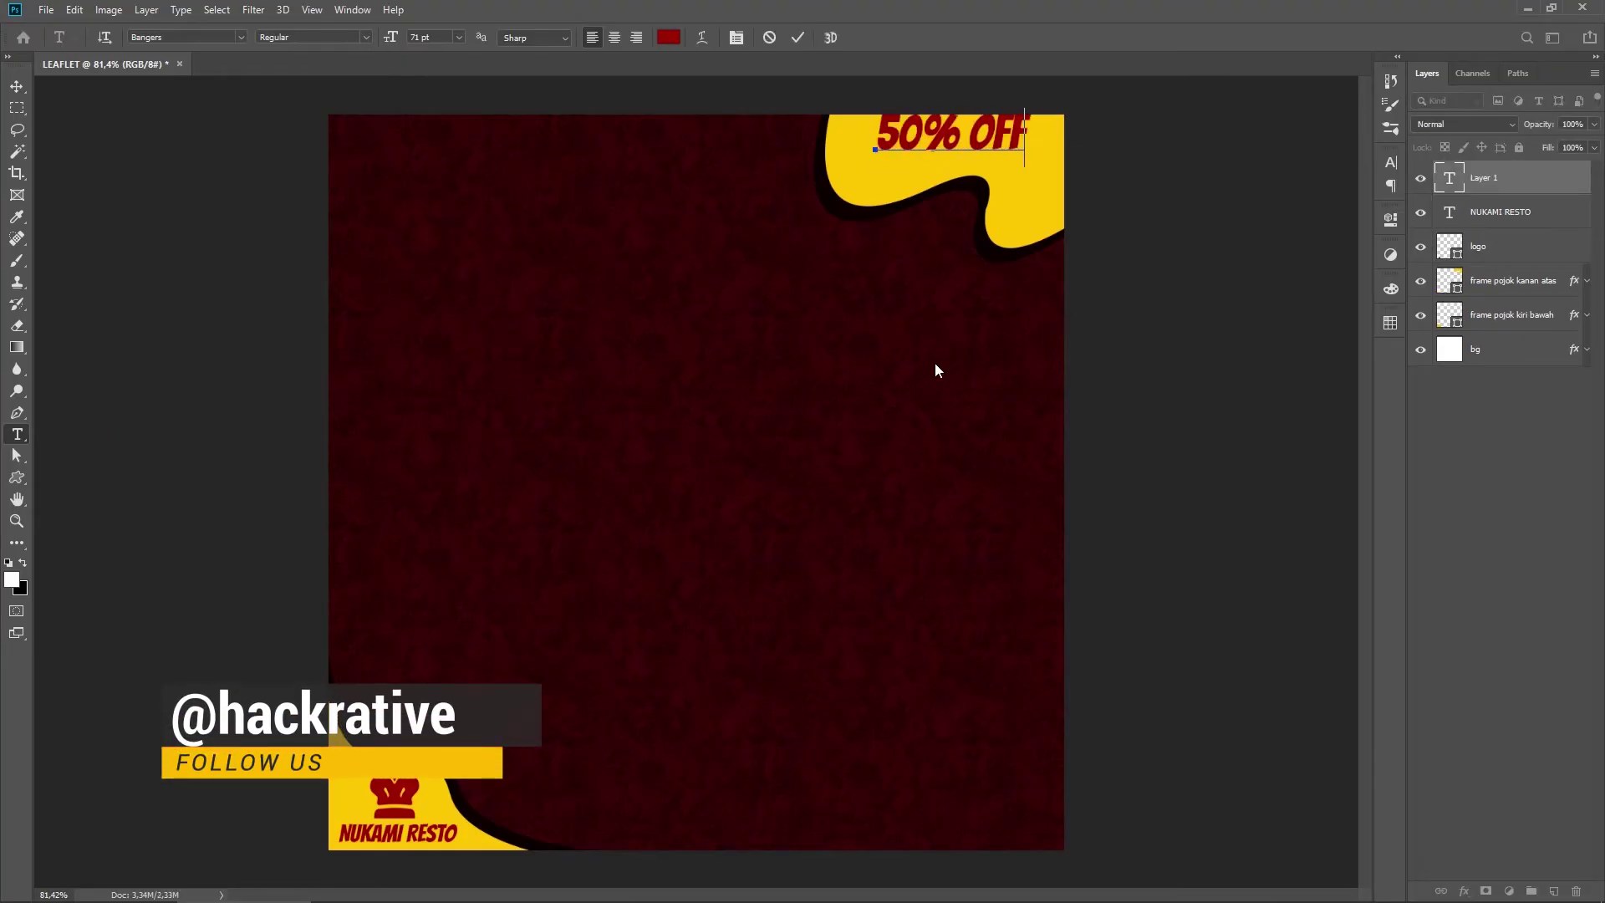
key("ctrl+Return")
key("ctrl+t")
left_click_drag(998, 135, 824, 142)
key("Return")
left_click_drag(392, 39, 418, 39)
left_click(798, 38)
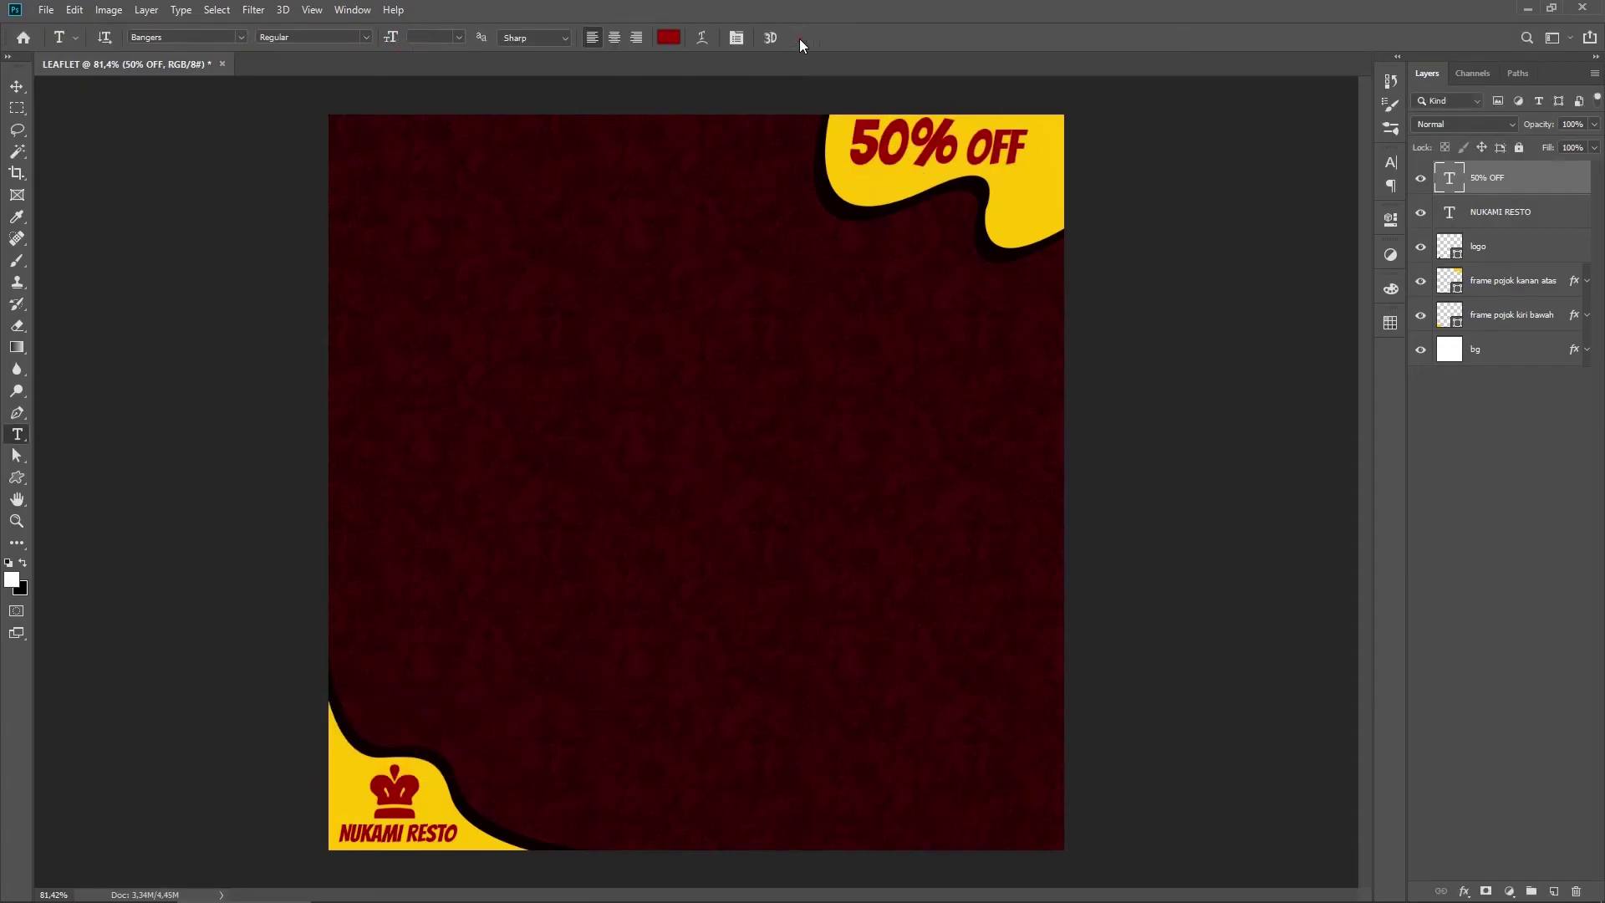
key("ctrl+t")
left_click_drag(977, 149, 973, 159)
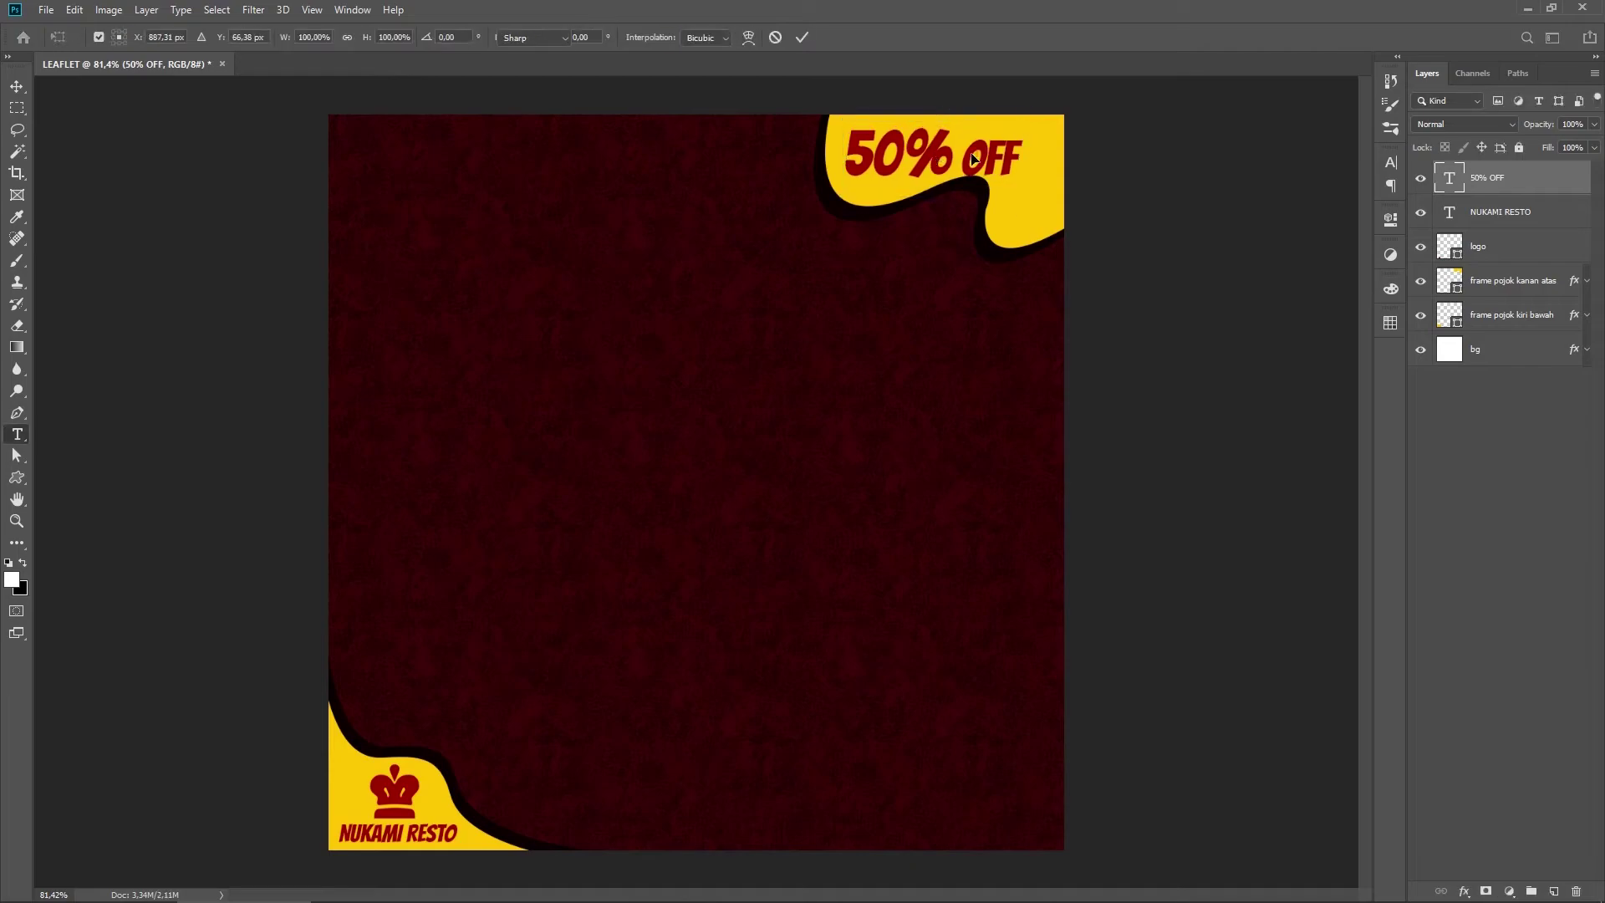
key("Return")
Step: Split the text into separate 50% and OFF layers, with a smaller OFF beside 50%
double_click(973, 159)
key("BackSpace")
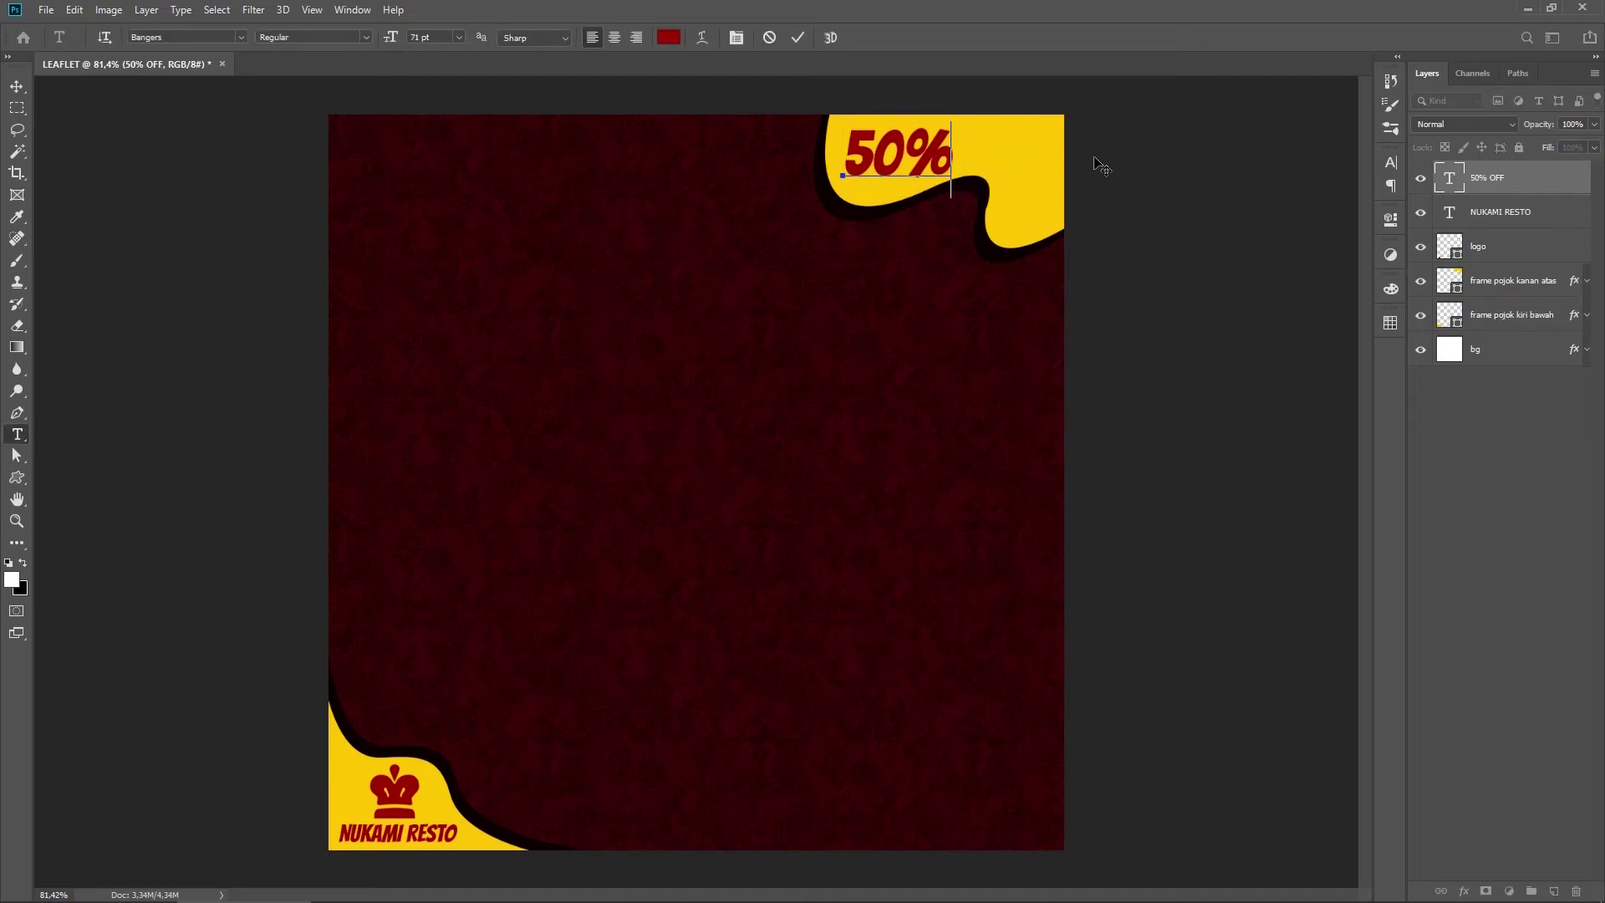
key("ctrl+Return")
left_click(876, 246)
type("OFF")
key("ctrl+Return")
key("ctrl+t")
left_click_drag(944, 224, 1033, 144)
mouse_move(1045, 115)
left_mouse_down()
mouse_move(1021, 138)
mouse_move(1046, 114)
mouse_move(1052, 167)
mouse_move(1040, 138)
left_mouse_up()
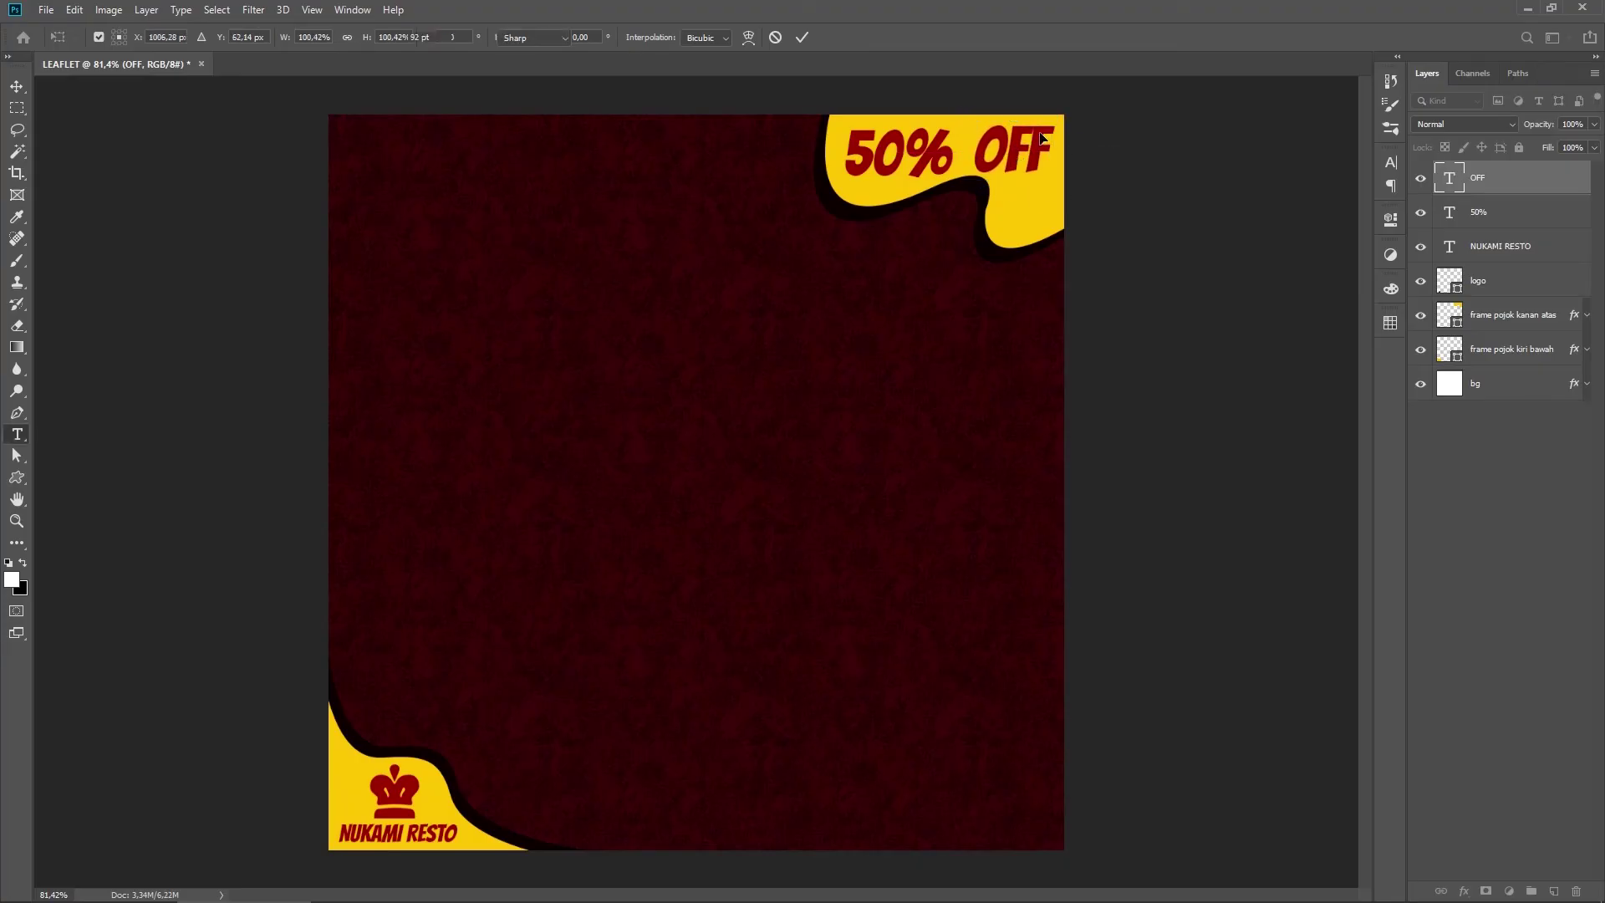
key("Return")
Step: Add a smaller 'ALL ITEM' under OFF with tightened line spacing
left_click(932, 294)
type("ALL ITEM")
key("ctrl+Return")
key("ctrl+t")
left_click_drag(1032, 399, 1022, 224)
key("Return")
left_click(1020, 225)
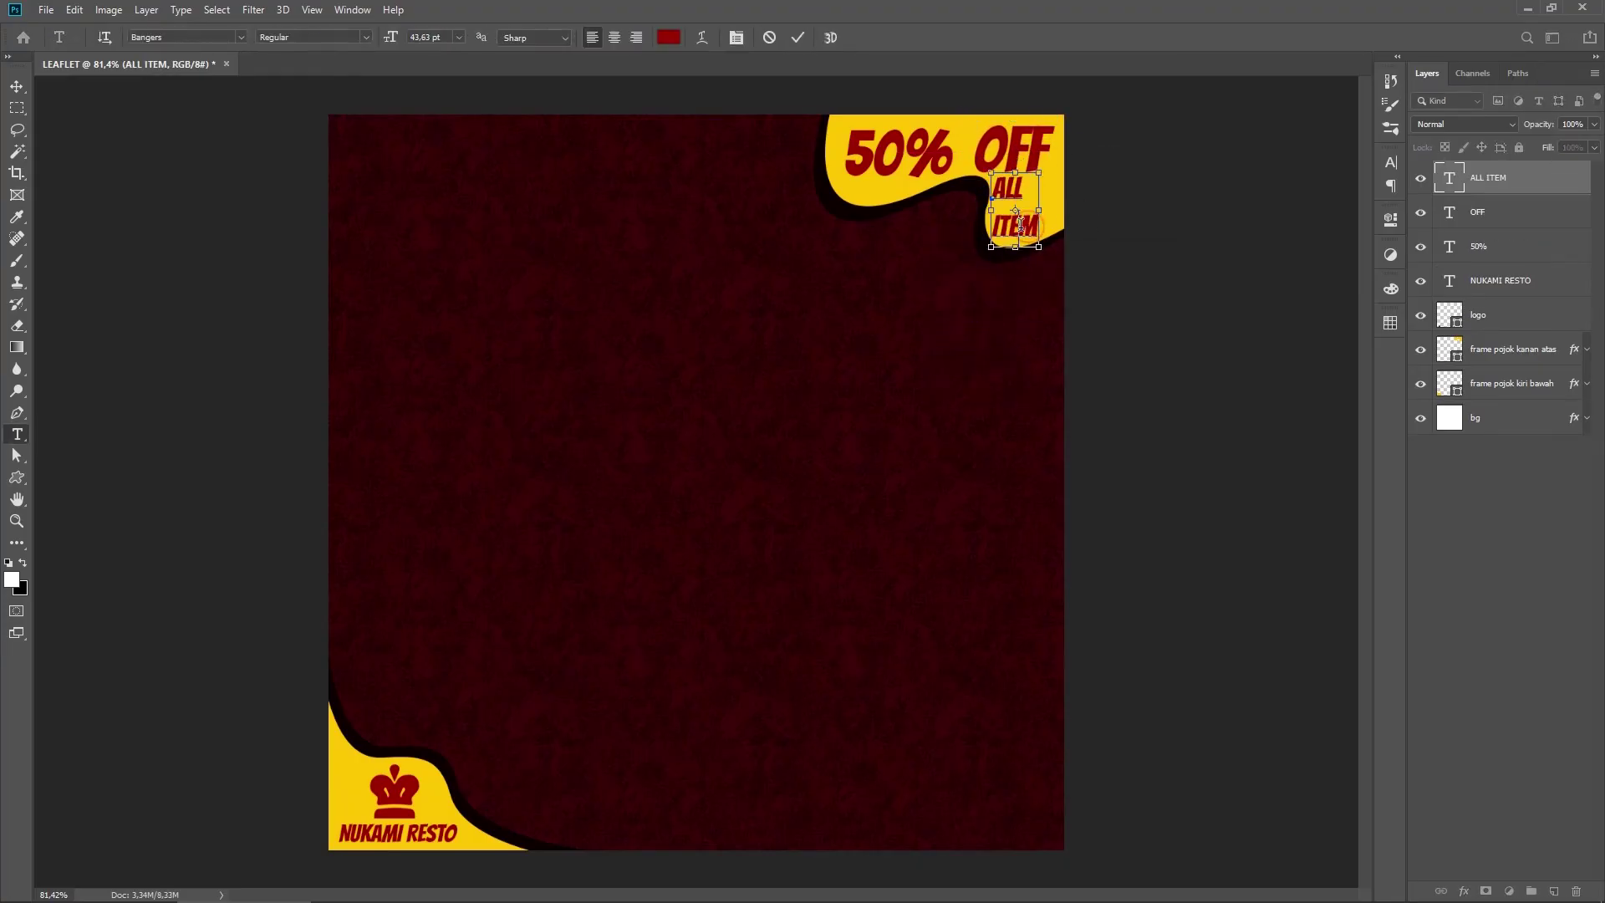
key("ctrl+a")
left_click(1389, 166)
left_click_drag(1301, 210, 1287, 210)
left_click(352, 10)
left_click(367, 206)
key("ctrl+Return")
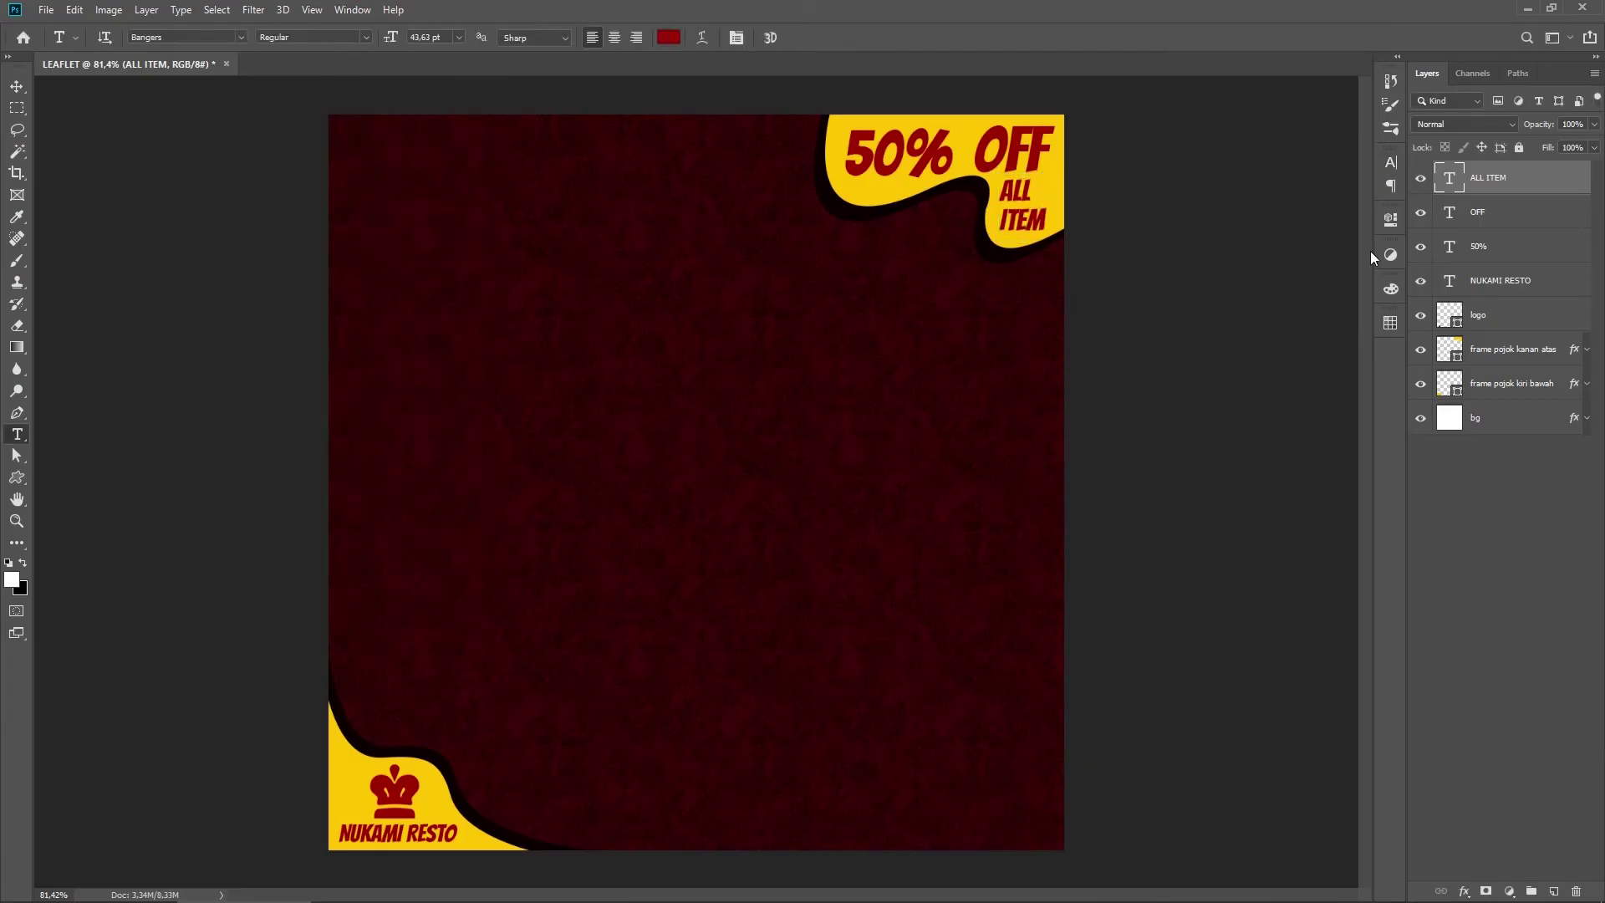
Step: Enlarge the 50% text about its centre
left_click(1490, 247)
key("ctrl+t")
left_click_drag(959, 119, 968, 112)
key("Return")
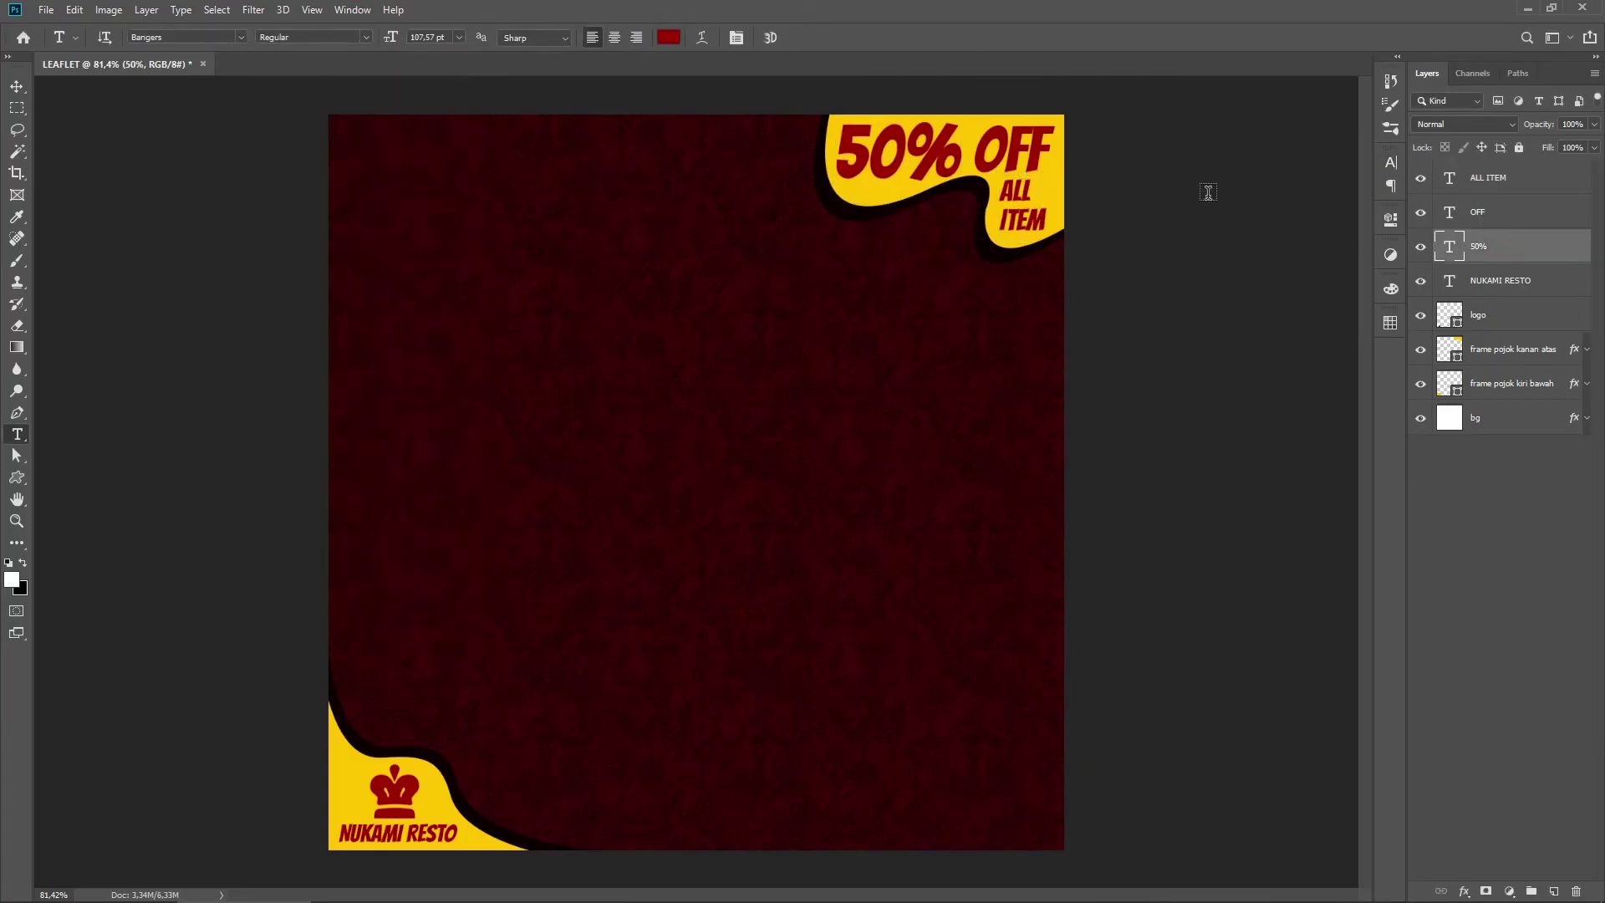
left_click(1488, 214)
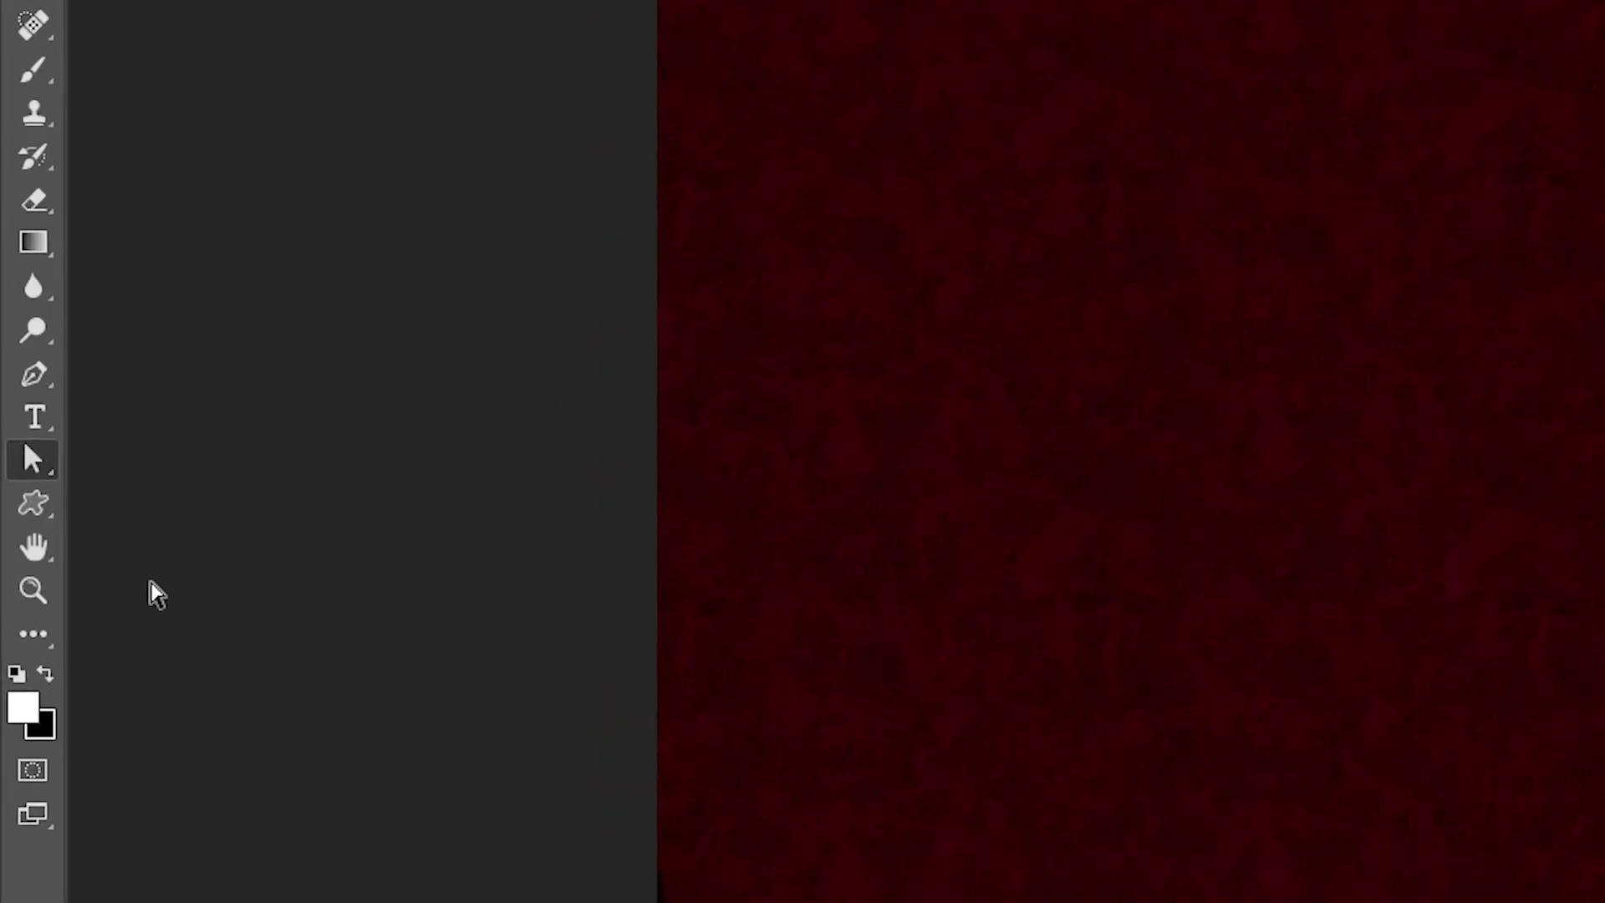
Step: Draw a yellow rounded rectangle bottom-right with 29 px corner radii, forming a pill
left_click(34, 505)
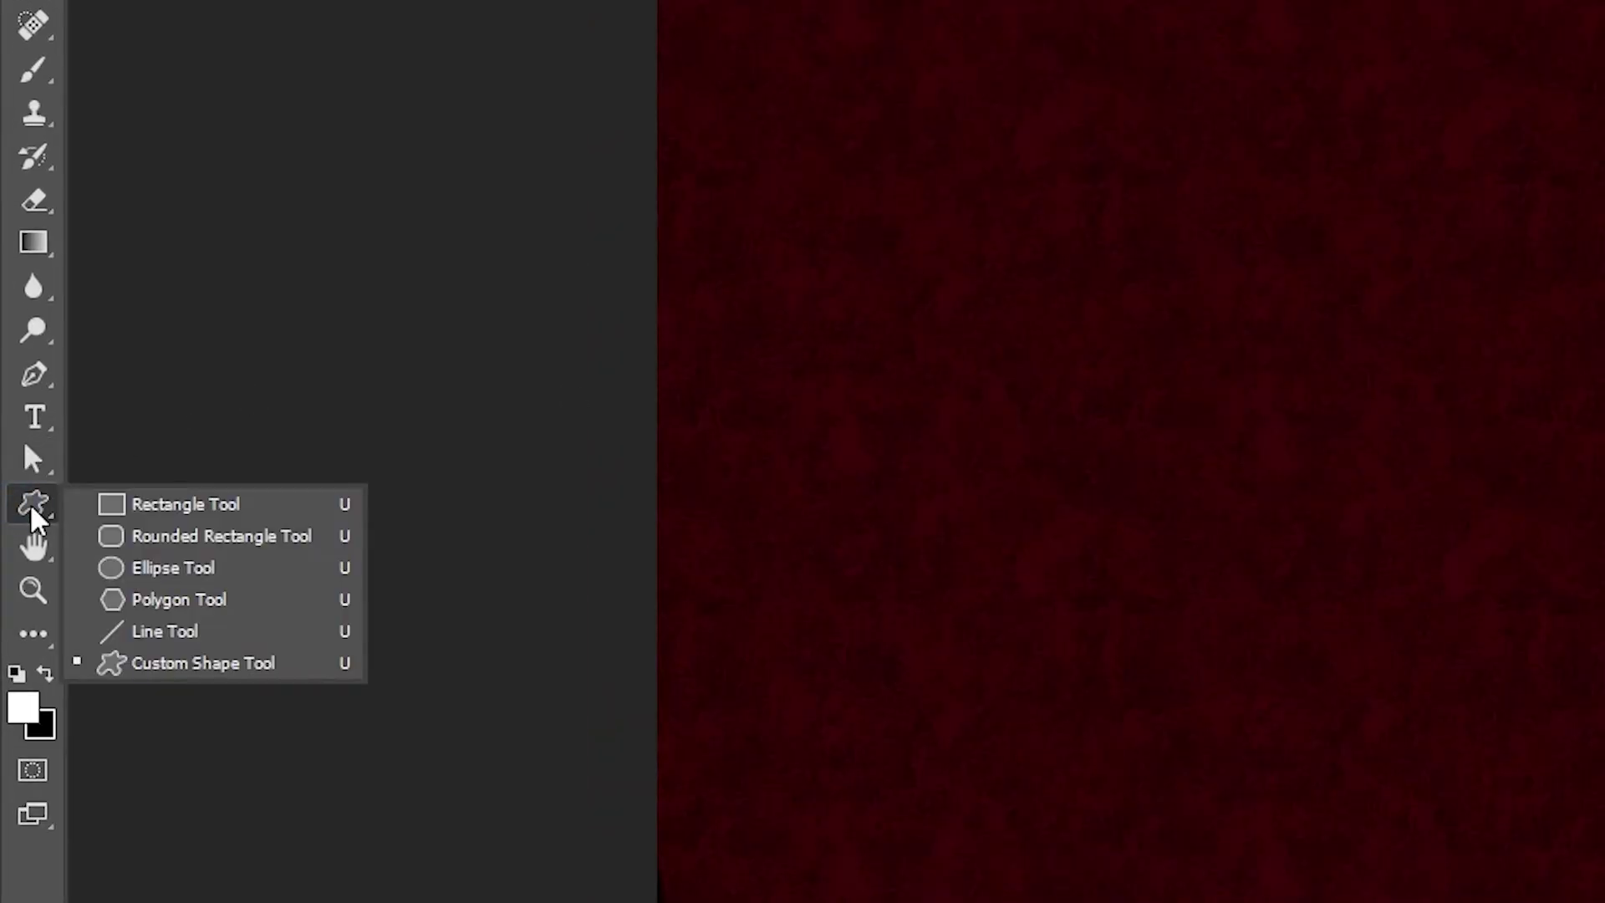
left_click(189, 538)
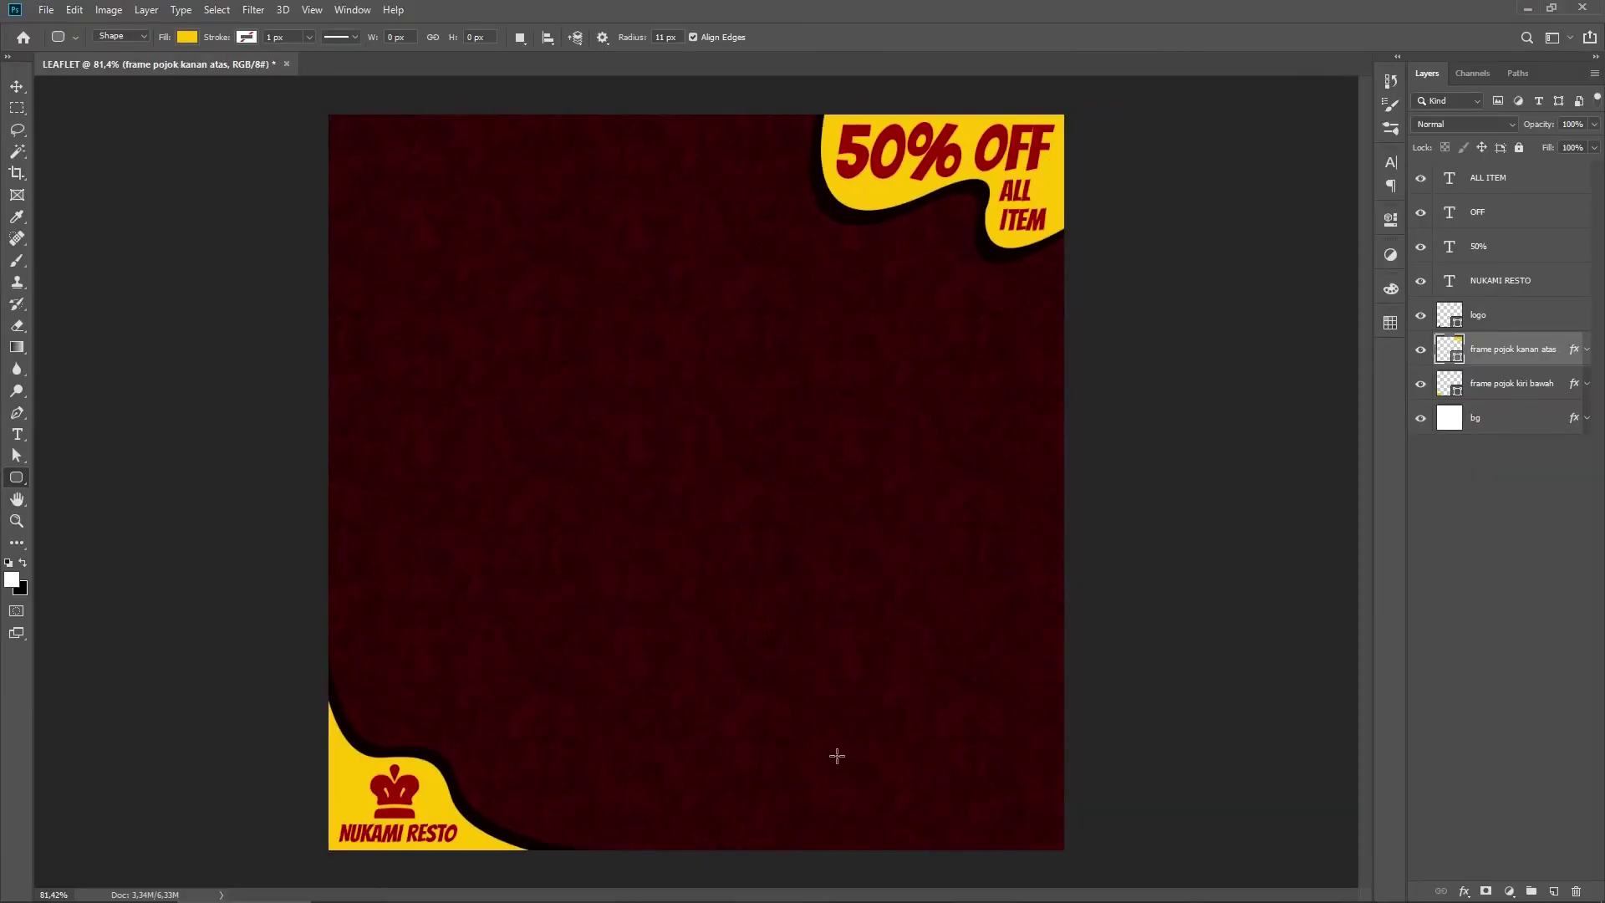
left_click_drag(836, 756, 1017, 795)
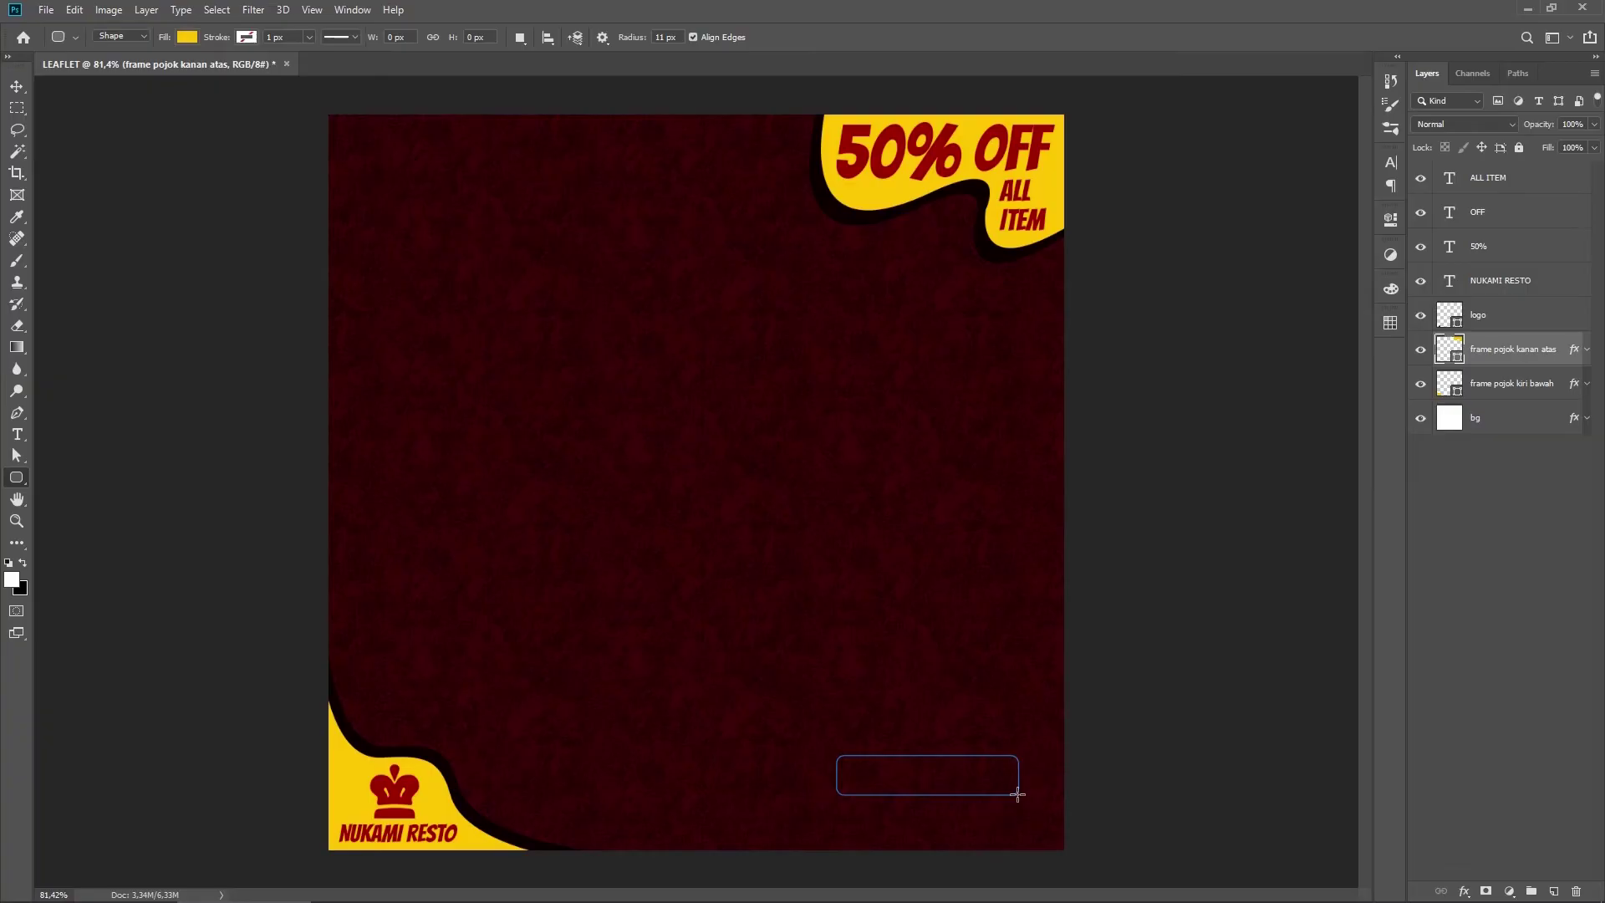
left_click_drag(1018, 795, 1018, 794)
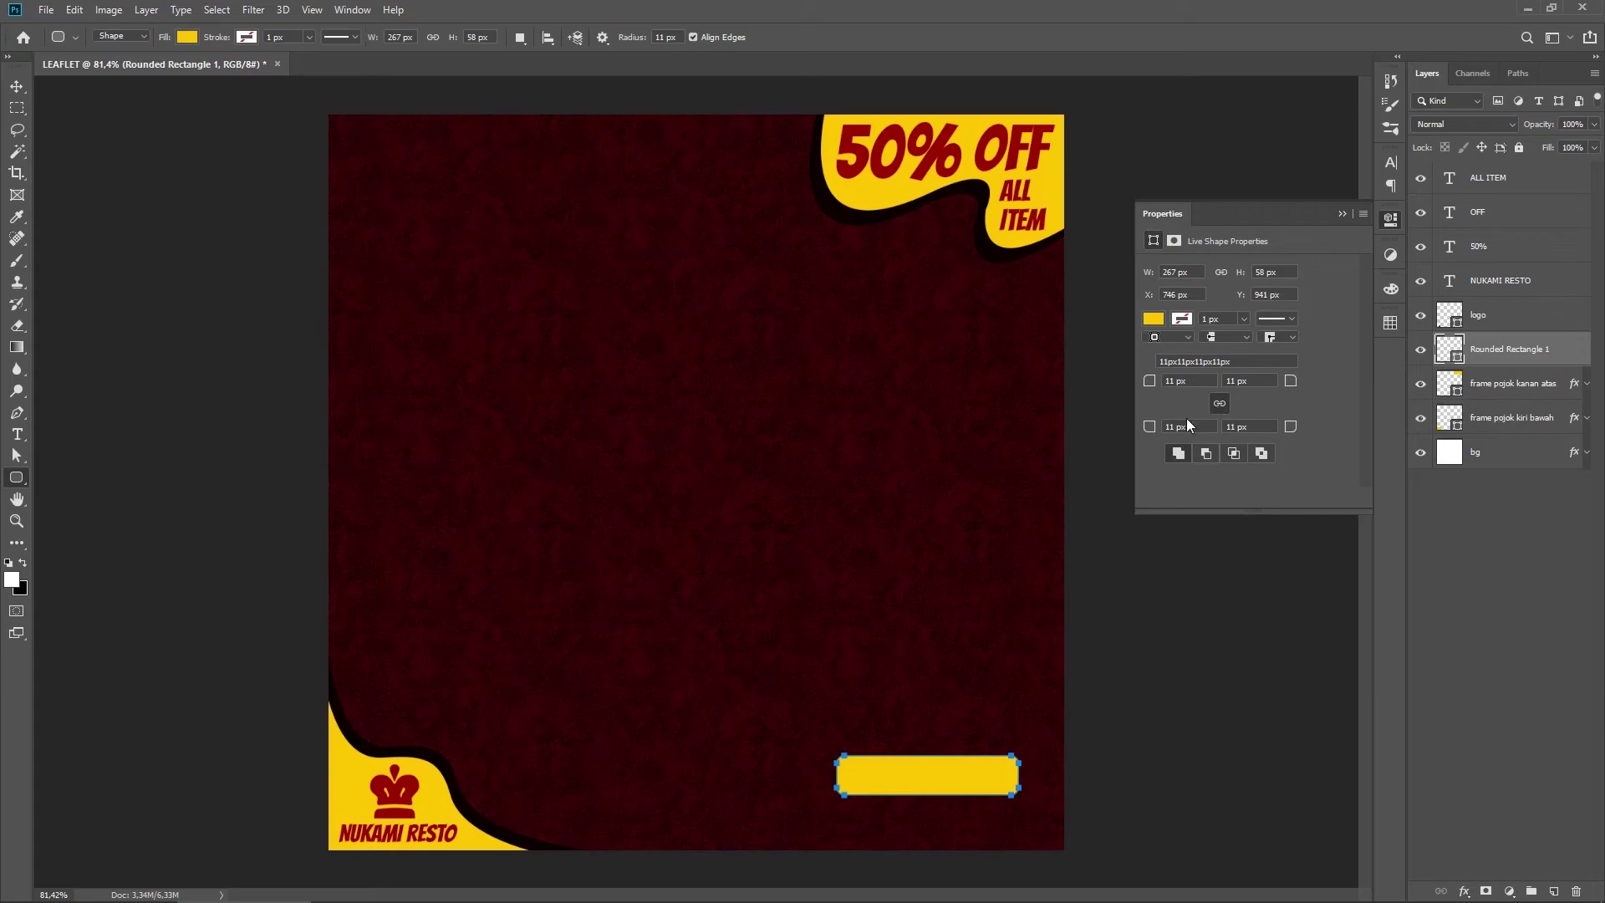
left_click_drag(1293, 384, 1329, 386)
left_click(1382, 225)
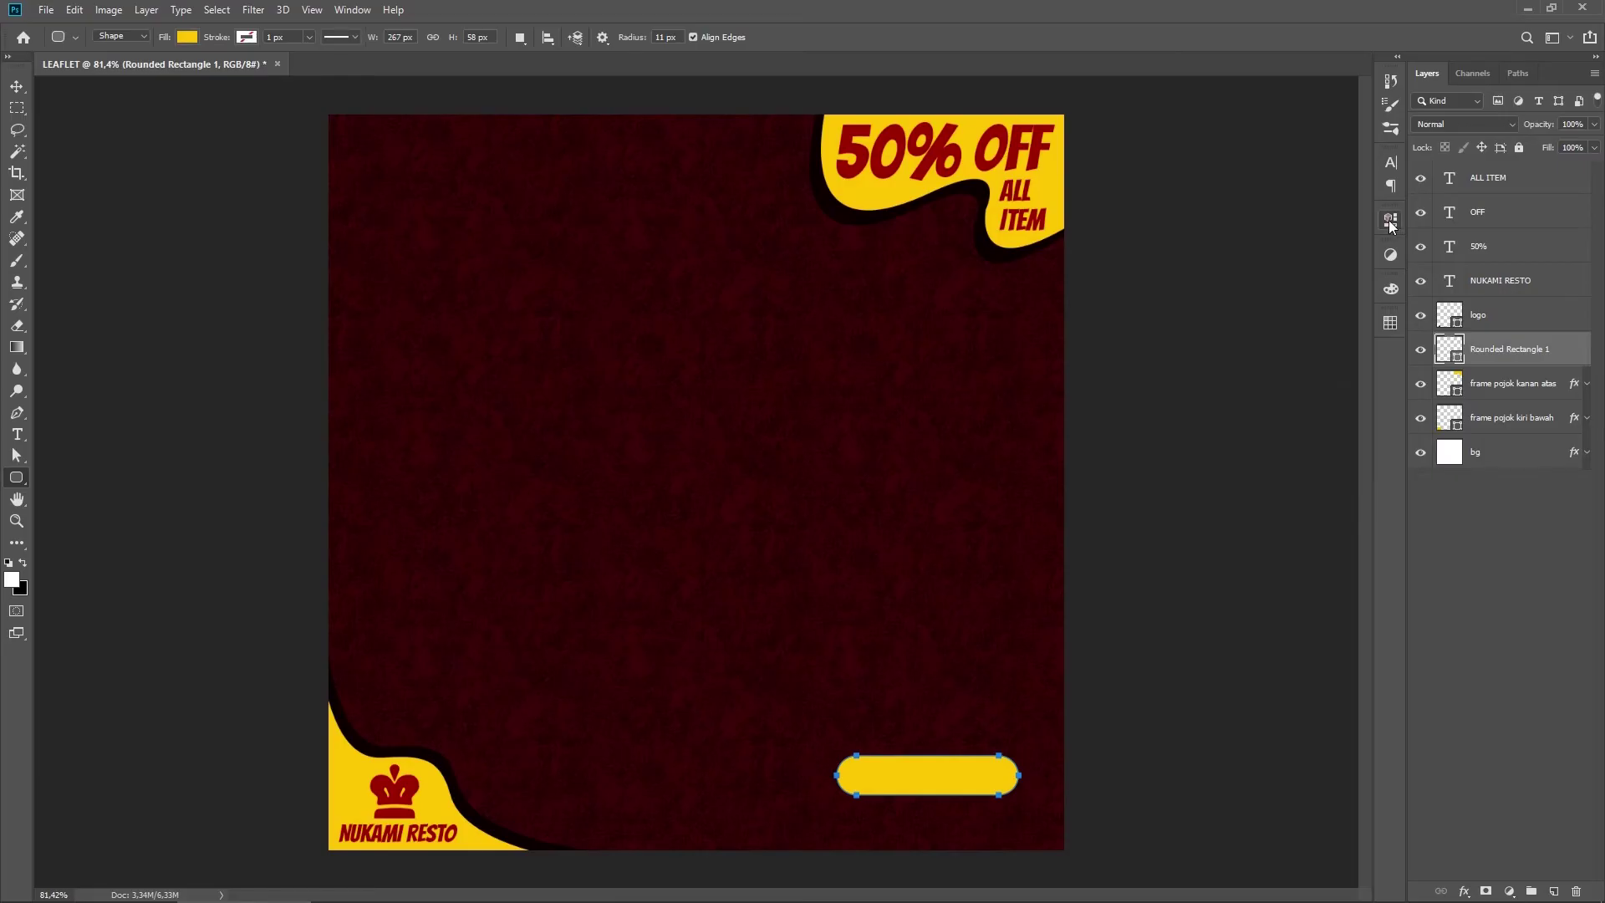
Step: Start a new horizontal text layer above the yellow pill
right_click(16, 433)
left_click(84, 435)
left_click(835, 726)
Step: Type 'PESAN SEKARANG' and shrink it to fit on the yellow pill
type("PESAN SEKARANG")
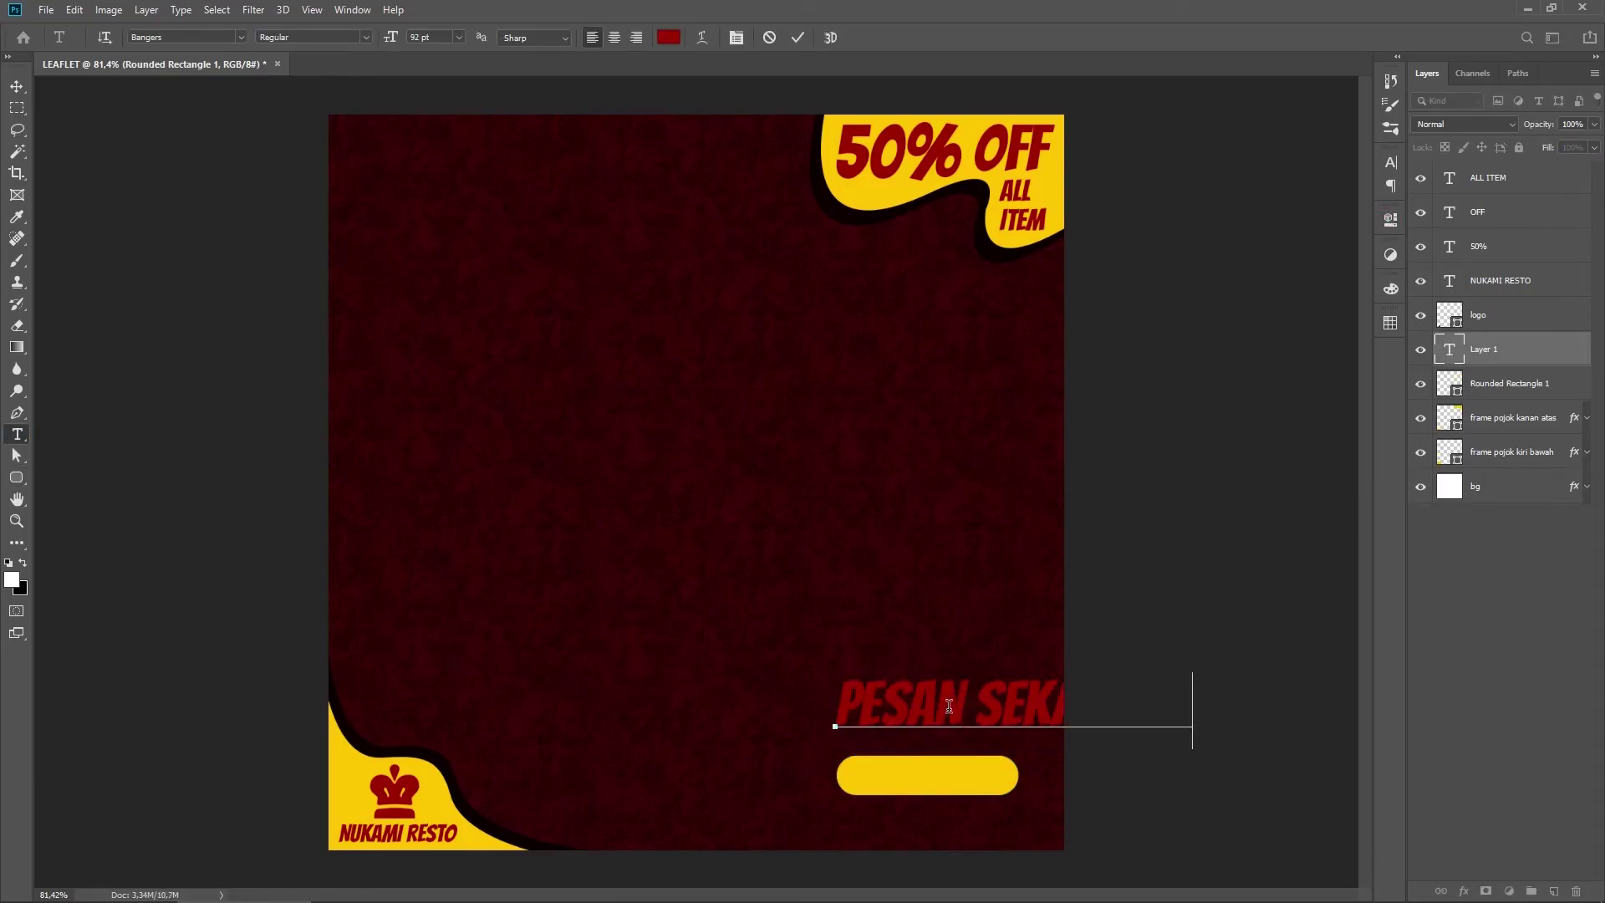
key("ctrl+Return")
key("ctrl+t")
left_click_drag(1194, 671, 1001, 727)
left_click_drag(959, 731, 1097, 666)
scroll(961, 812, "up", 6)
scroll(1074, 720, "down", 3)
key("Up")
key("Return")
Step: Move the pill and its text to the top of the layer stack and shift the button up
left_click(1515, 383, "shift")
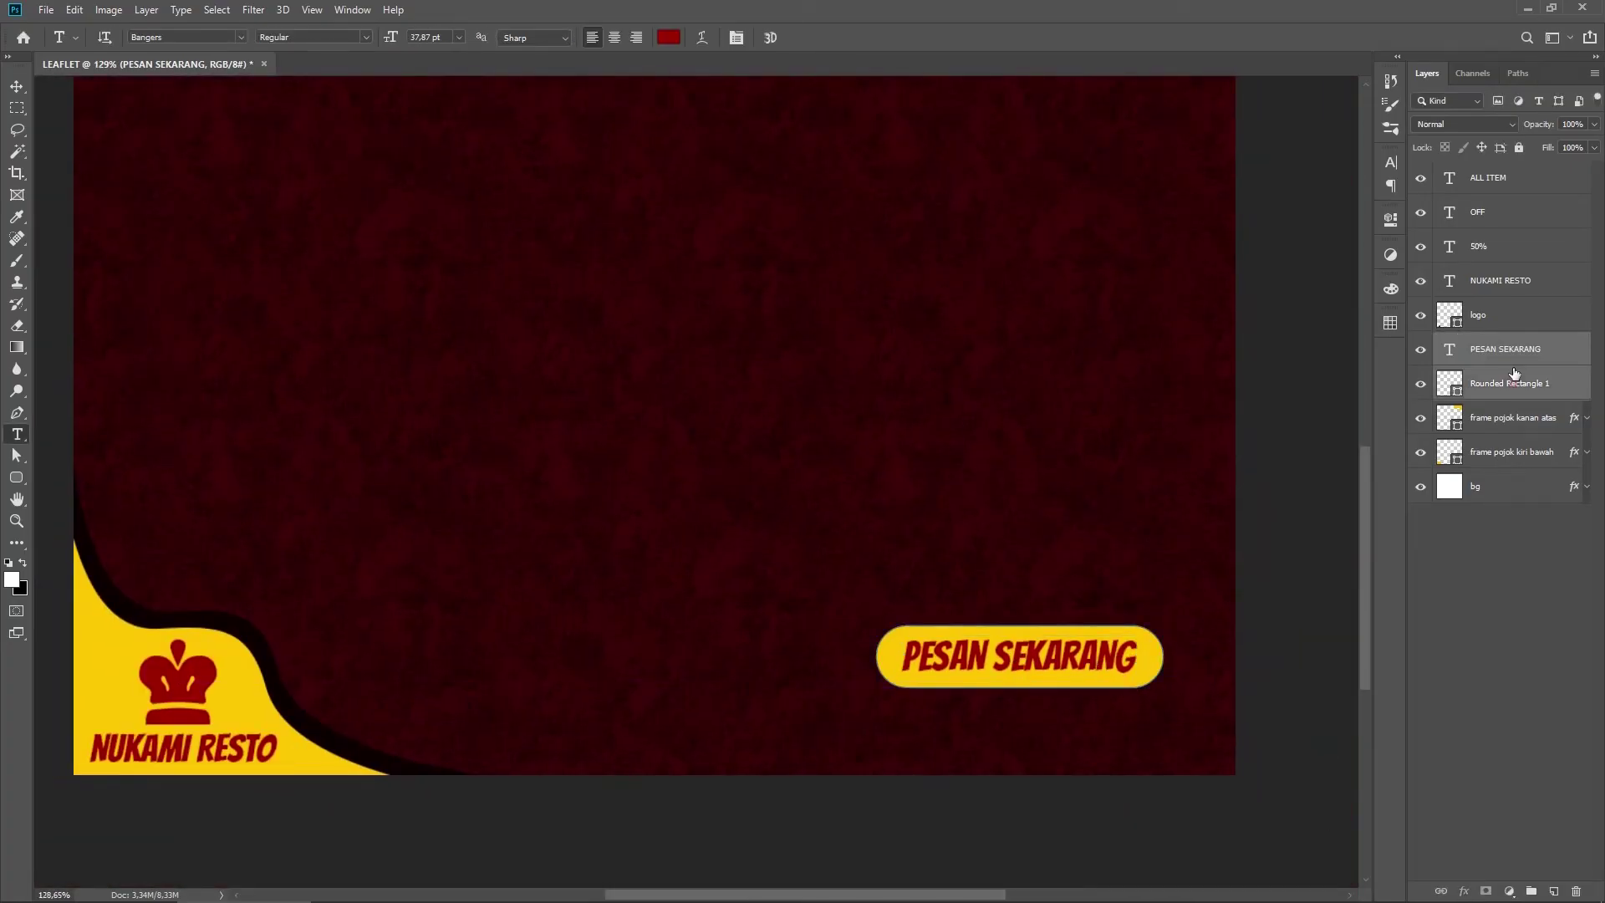
left_click_drag(1502, 350, 1502, 174)
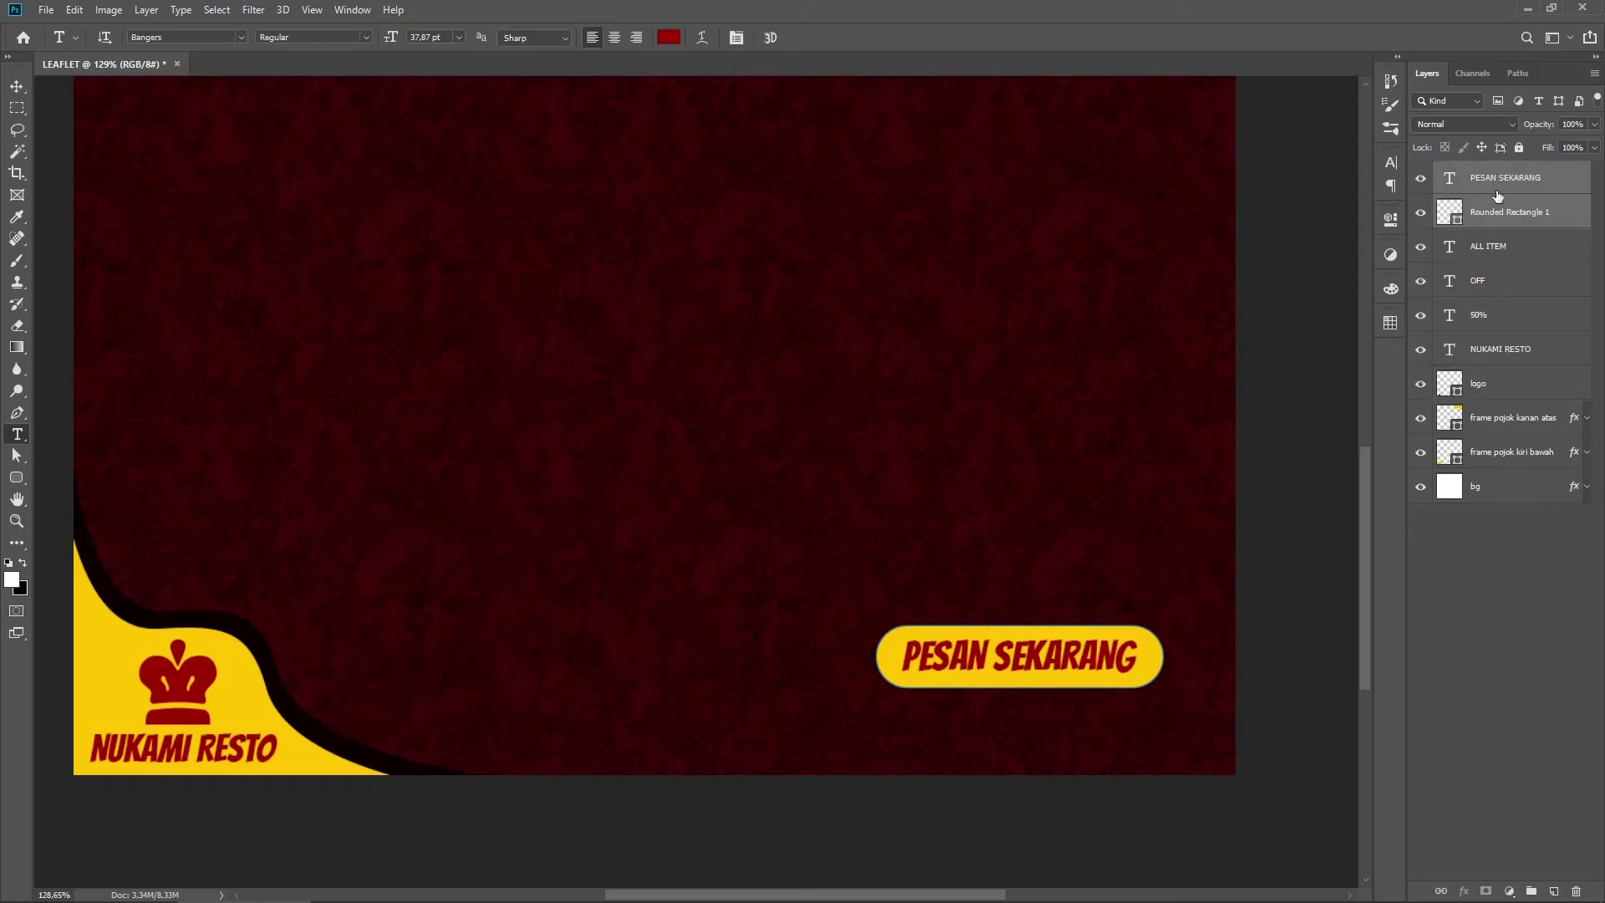
scroll(982, 438, "down", 5)
scroll(995, 610, "up", 5)
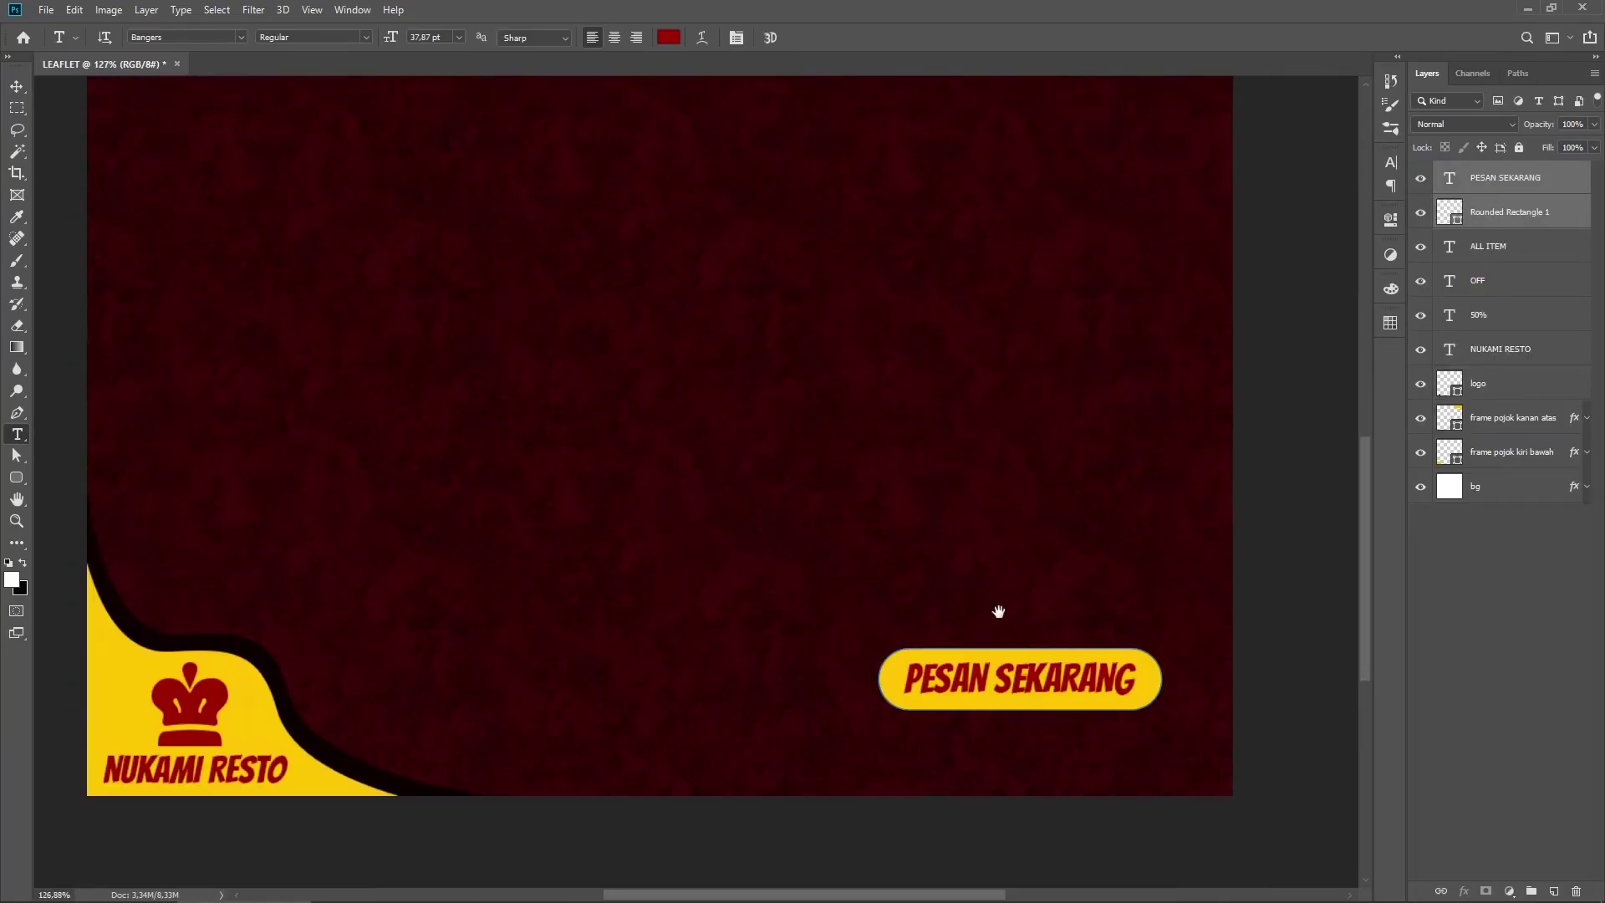
left_click_drag(1096, 642, 1096, 502)
Step: Add the restaurant's phone number in yellow, sized to fit below the button
left_click(897, 622)
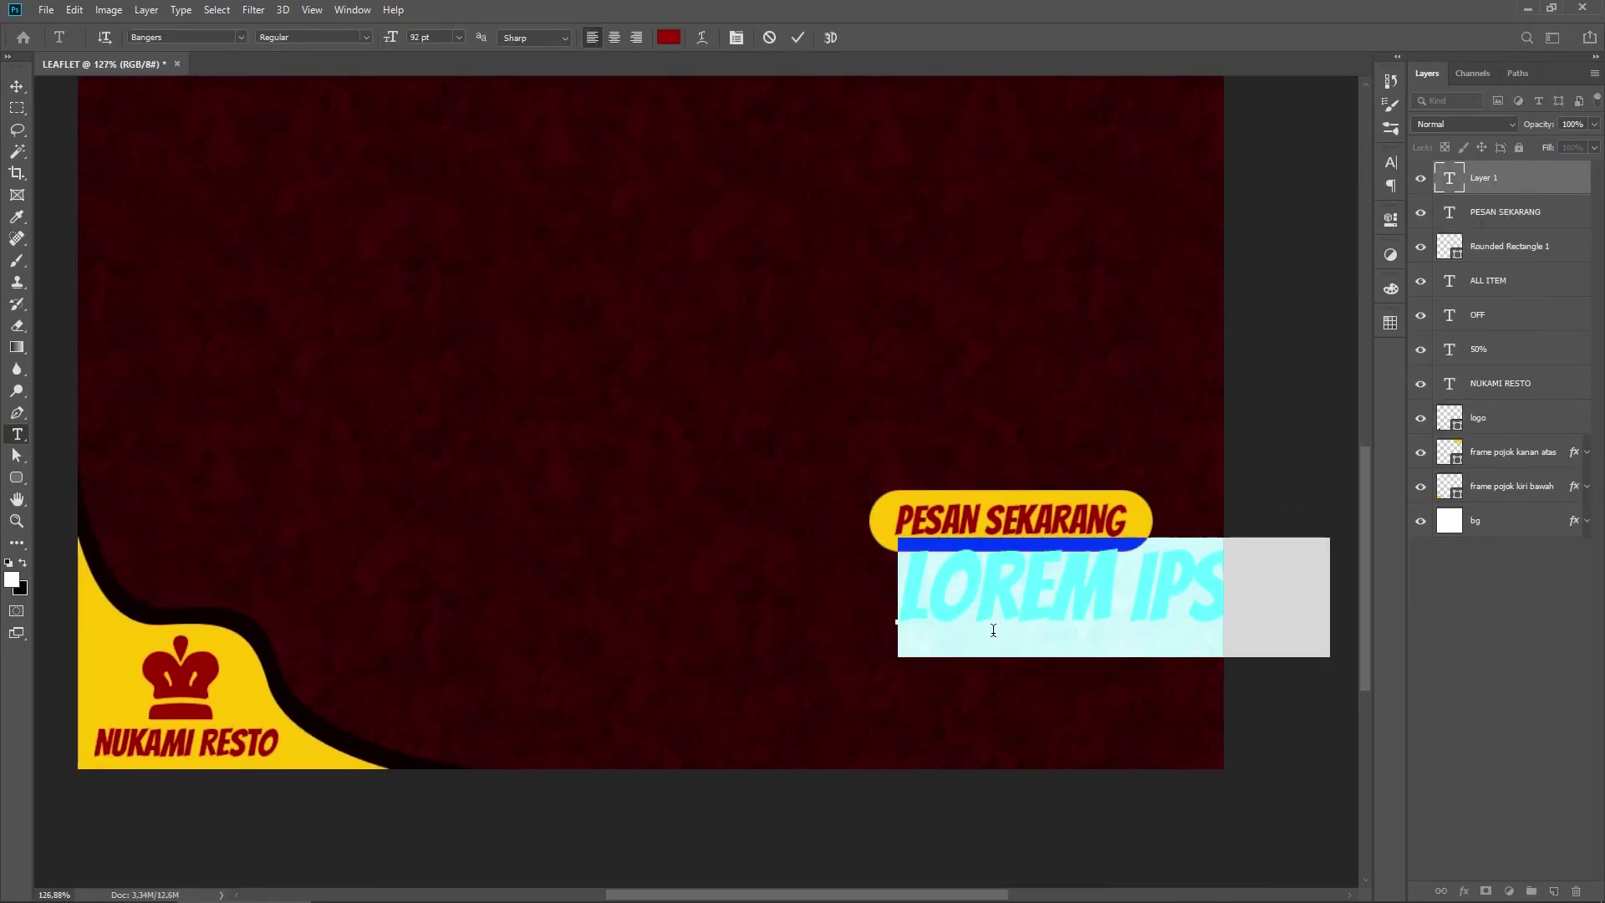
key("ctrl+Return")
key("ctrl+t")
left_click_drag(1158, 568, 784, 597)
left_click_drag(523, 681, 871, 620)
left_click_drag(1127, 617, 1150, 630)
key("Return")
double_click(1014, 589)
left_click(669, 38)
left_click(1138, 526)
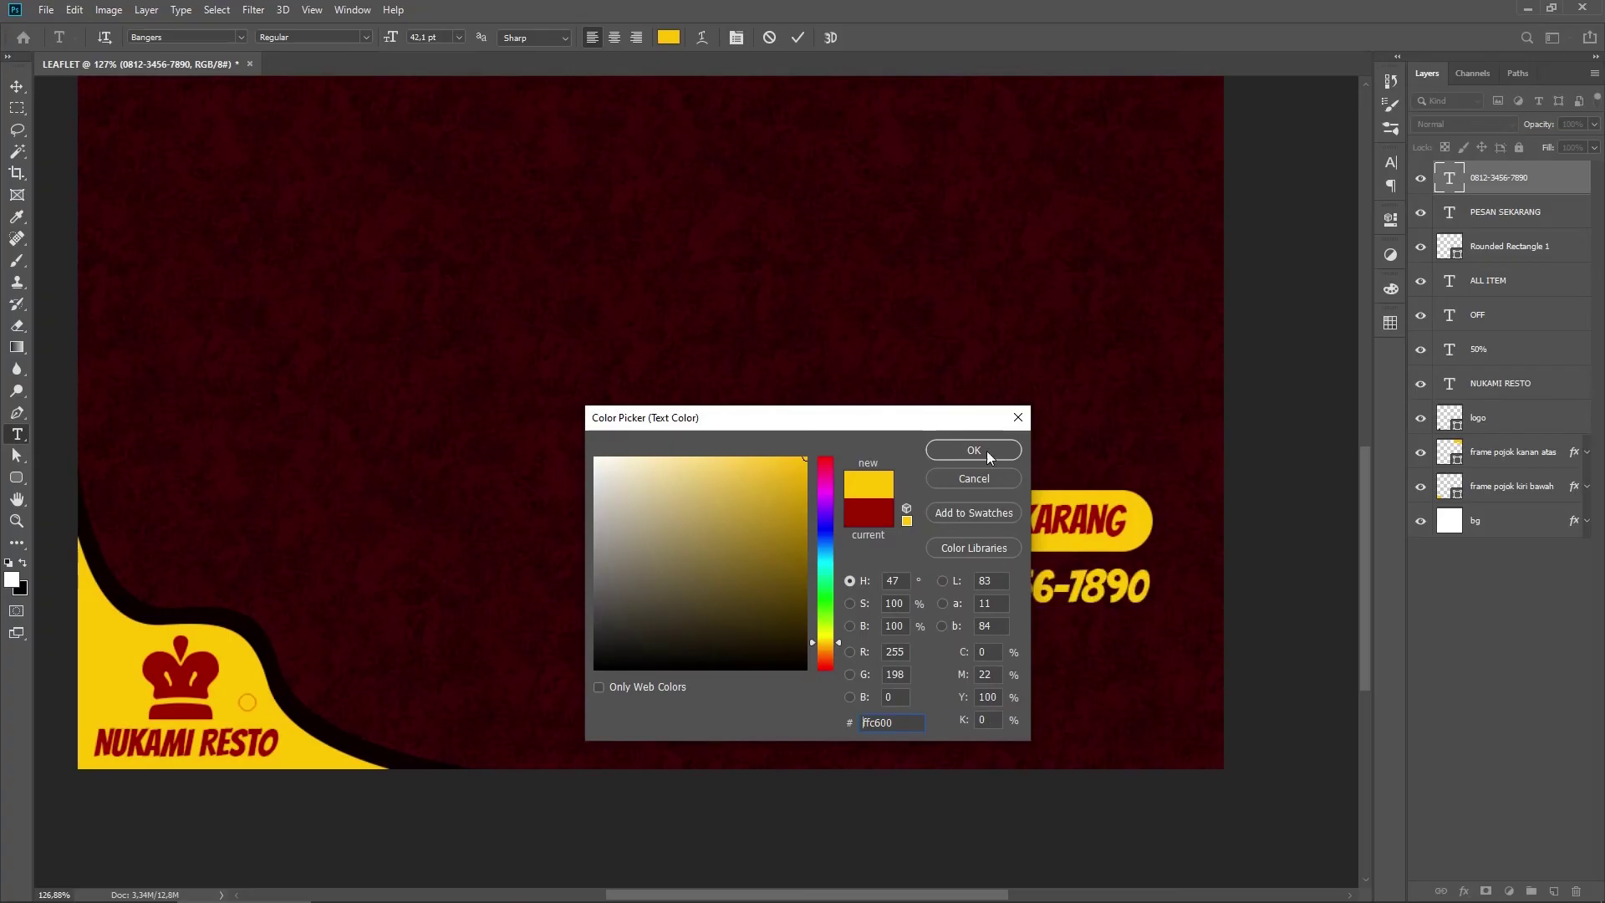
left_click(986, 450)
key("ctrl+Return")
left_click(704, 657)
left_click(240, 38)
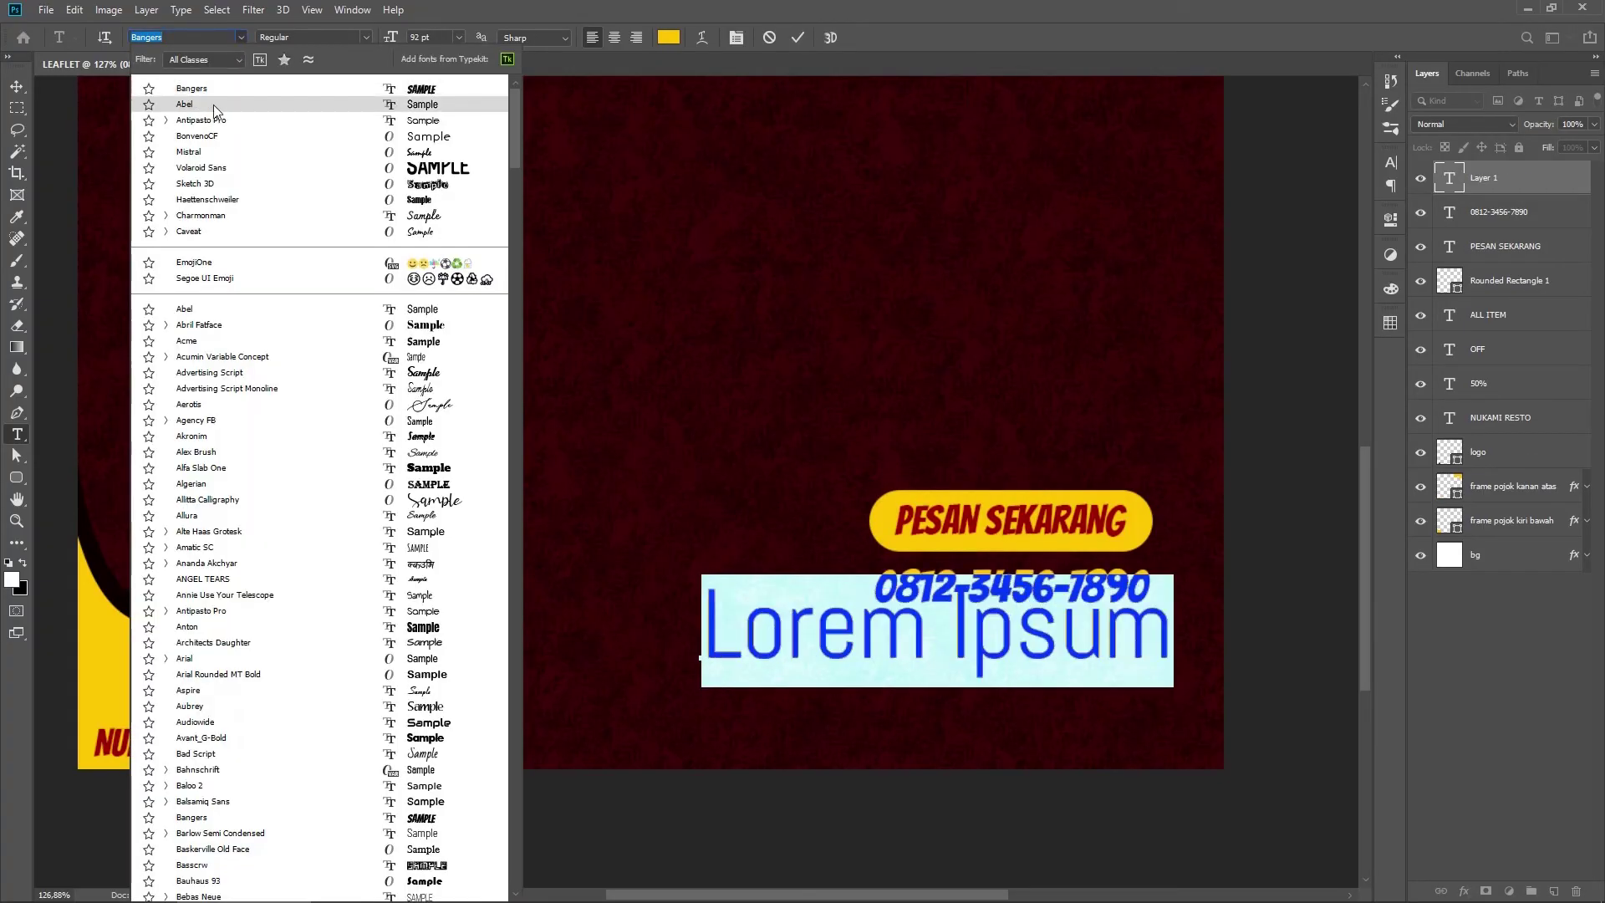
left_click(214, 104)
type("www.nukamiresto.id")
key("ctrl+Return")
key("ctrl+t")
left_click_drag(701, 574, 929, 610)
left_click_drag(1129, 646, 1074, 649)
left_click_drag(1173, 656, 1150, 653)
key("Return")
Step: Move the pill, phone number and website together into the bottom-right corner
left_click(1514, 214, "ctrl")
left_click(1512, 245, "ctrl")
key("ctrl+t")
left_click_drag(1079, 521, 1135, 732)
key("Escape")
left_click(1504, 281, "ctrl")
key("ctrl+t")
key("Return")
key("v")
left_click(1256, 516)
key("ctrl+0")
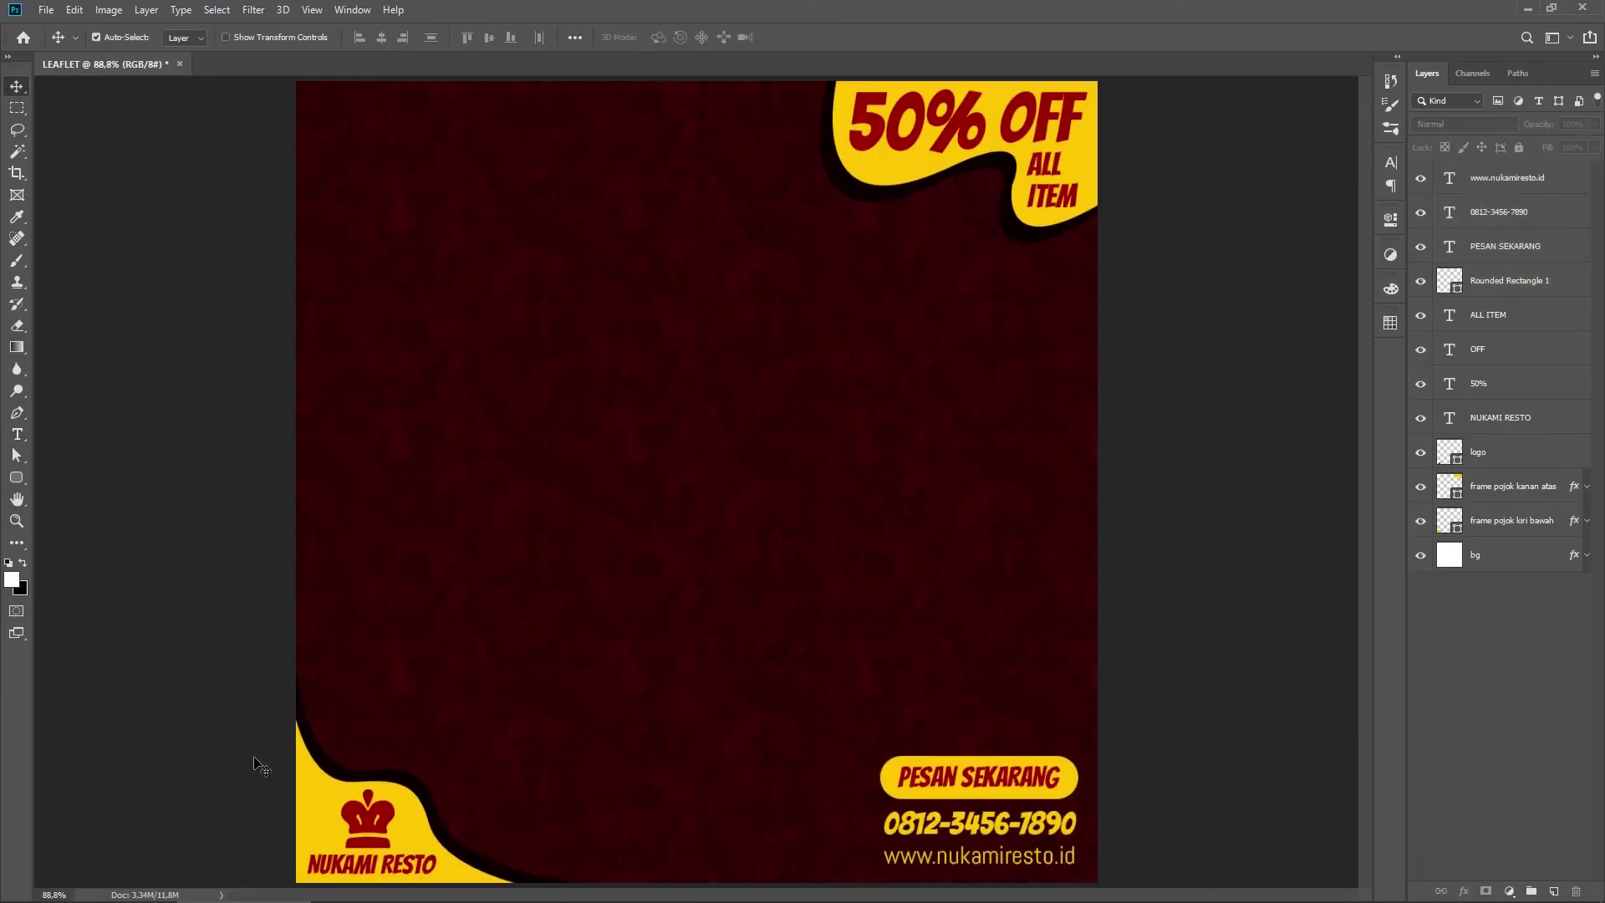
Step: Drag DSC03980.jpg from the project folder into Photoshop as a new document
left_click(109, 888)
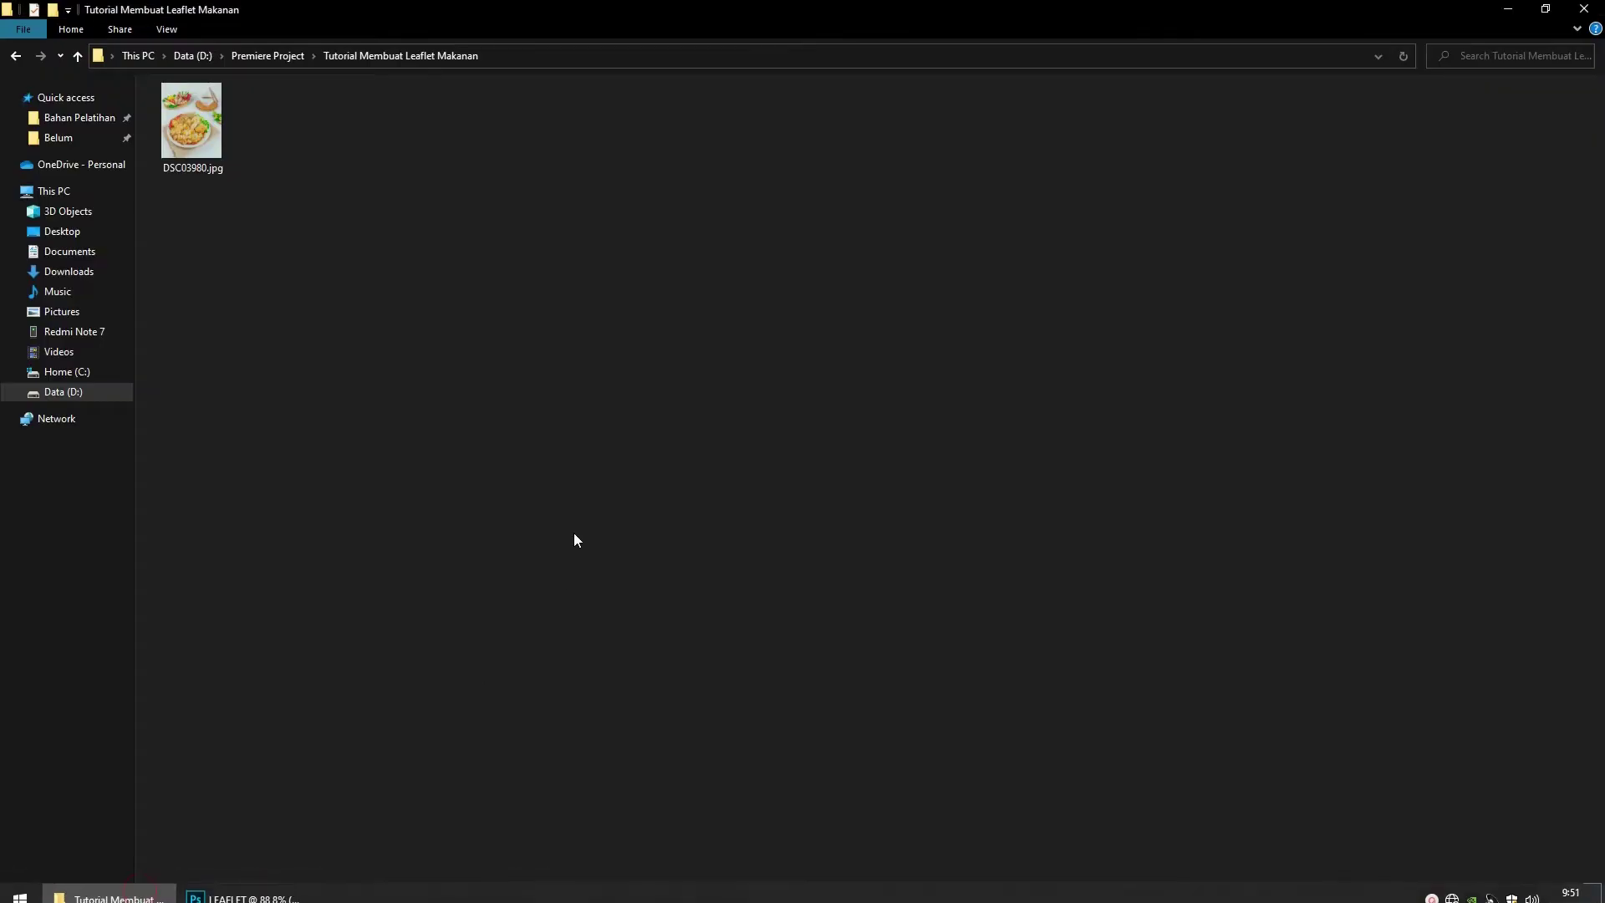
left_click(172, 101)
left_click_drag(186, 134, 448, 67)
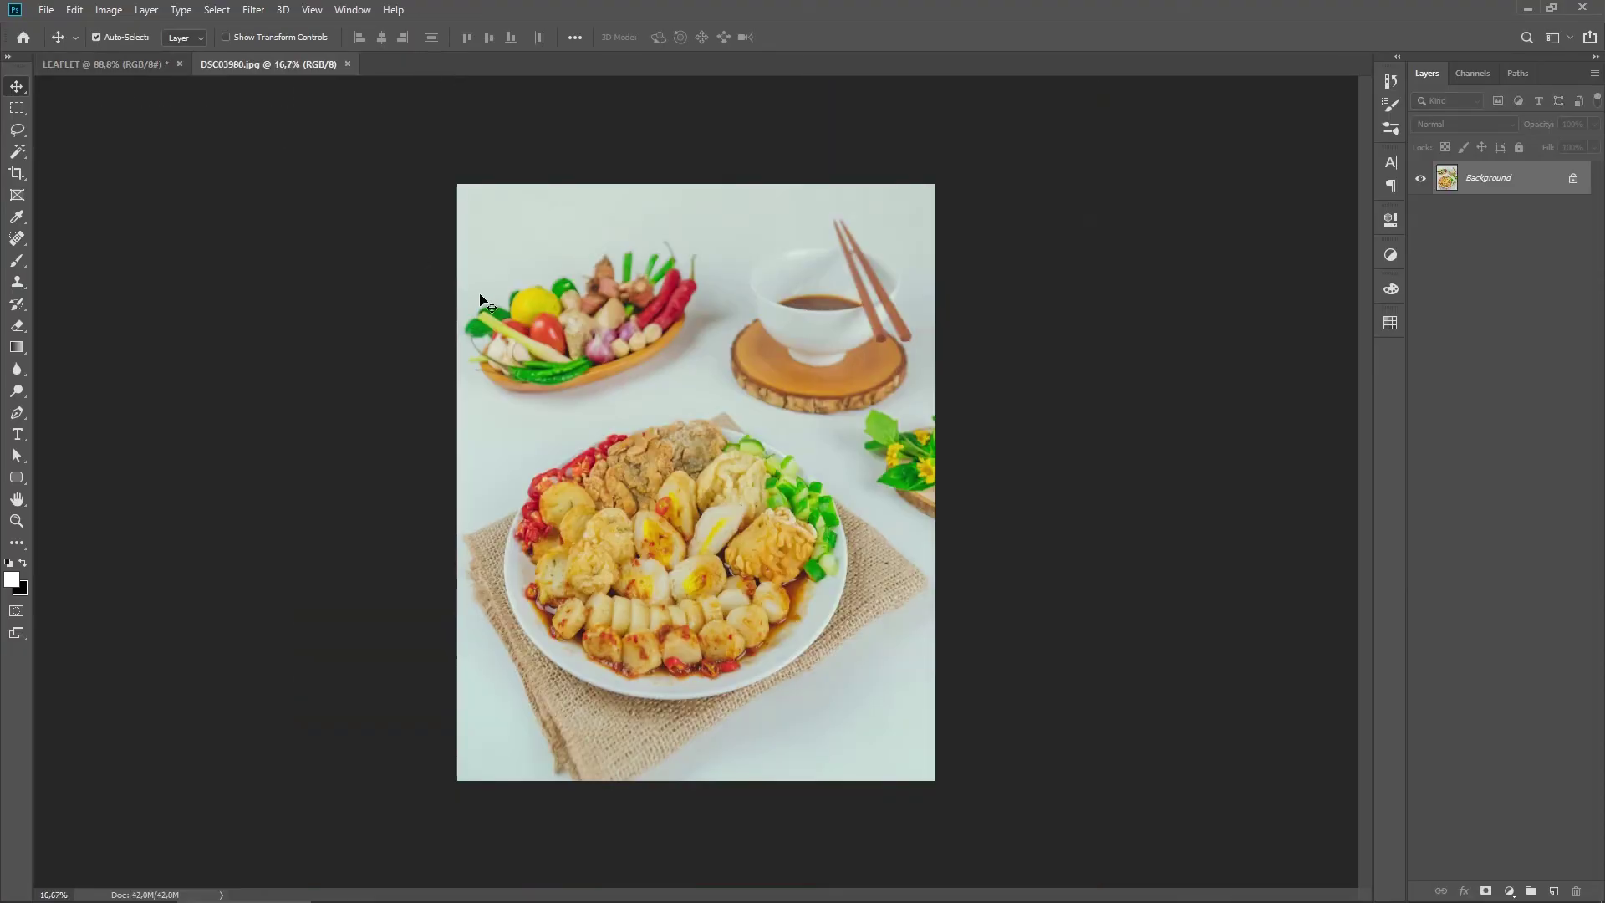
Step: Copy an elliptical selection of the plate in DSC03980.jpg, then return to LEAFLET
key("ctrl+0")
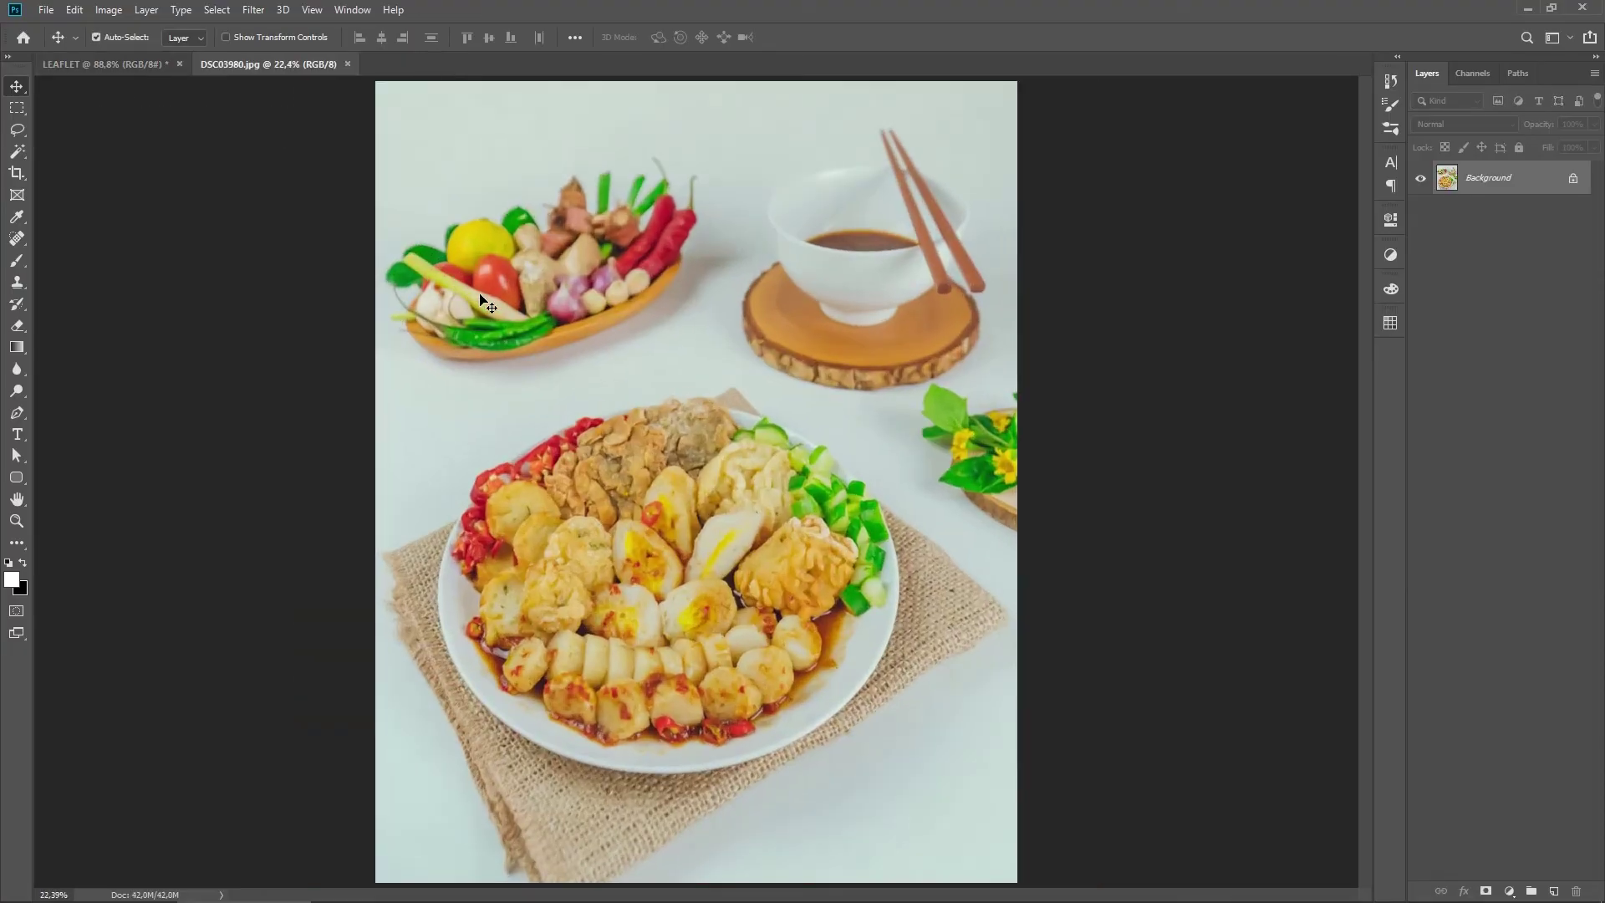
key("c")
left_click(16, 107)
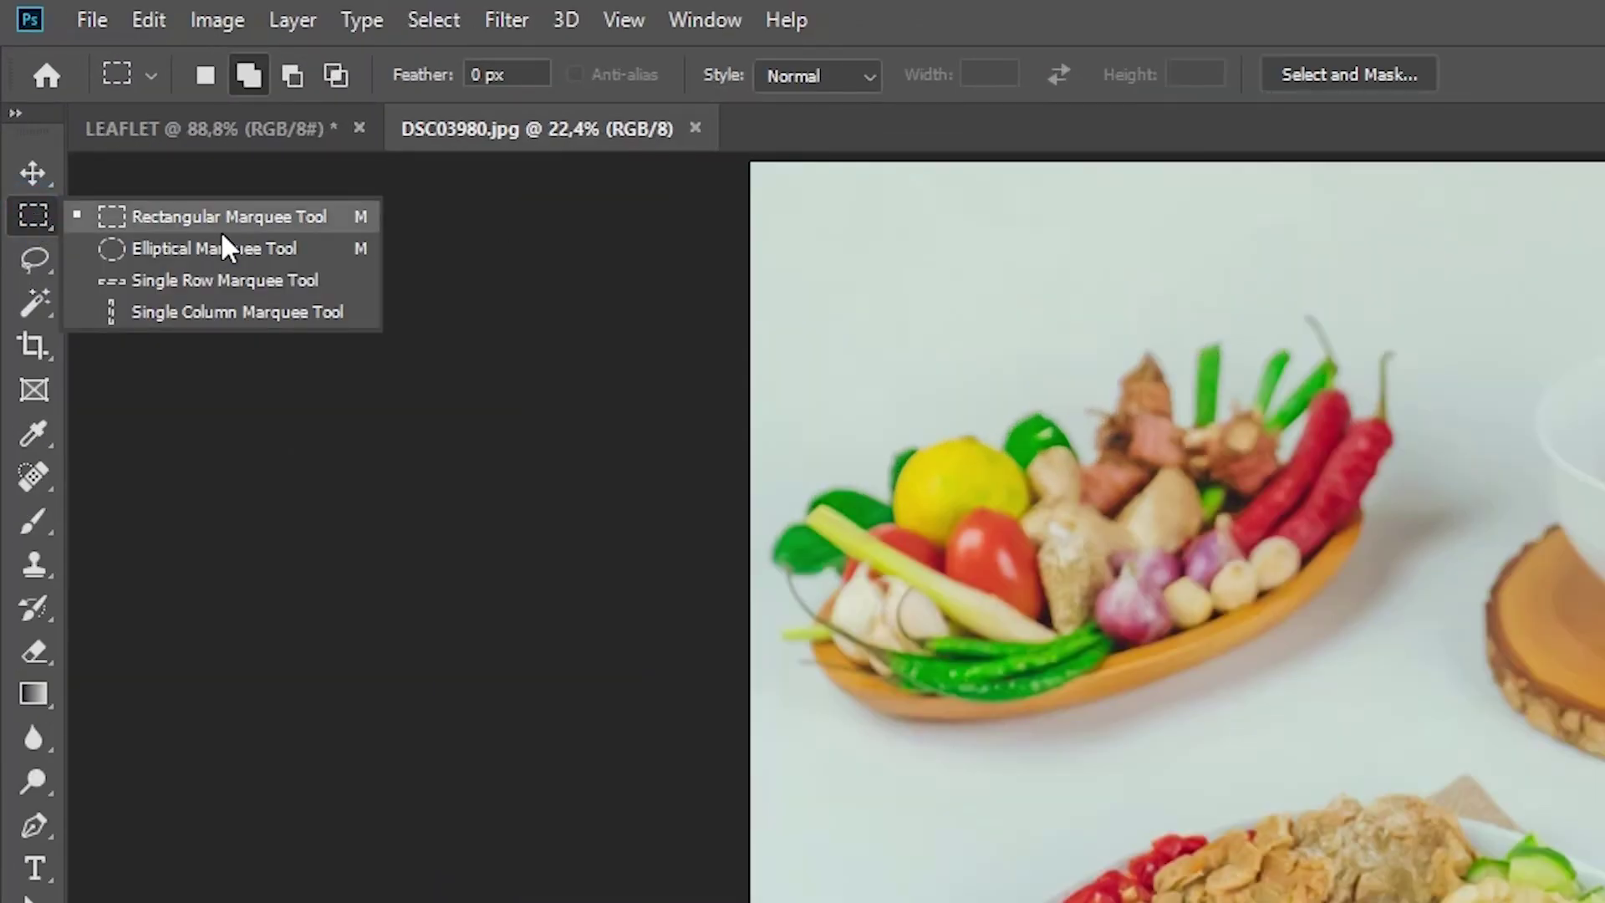
left_click(223, 248)
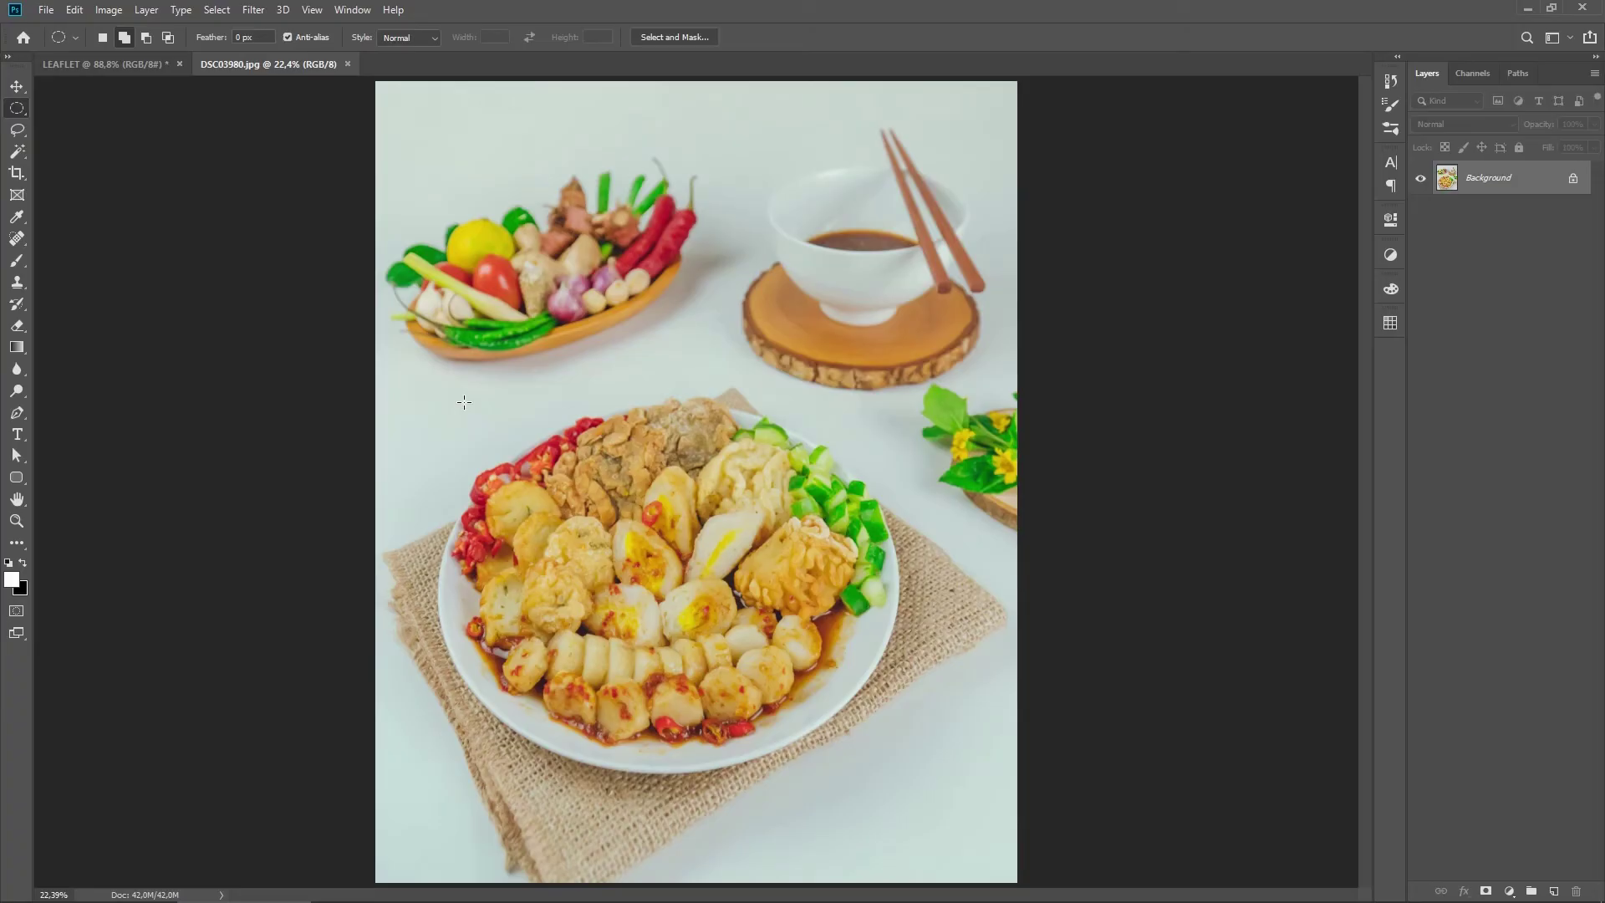
left_click_drag(523, 462, 896, 773)
left_click(75, 9)
left_click(102, 124)
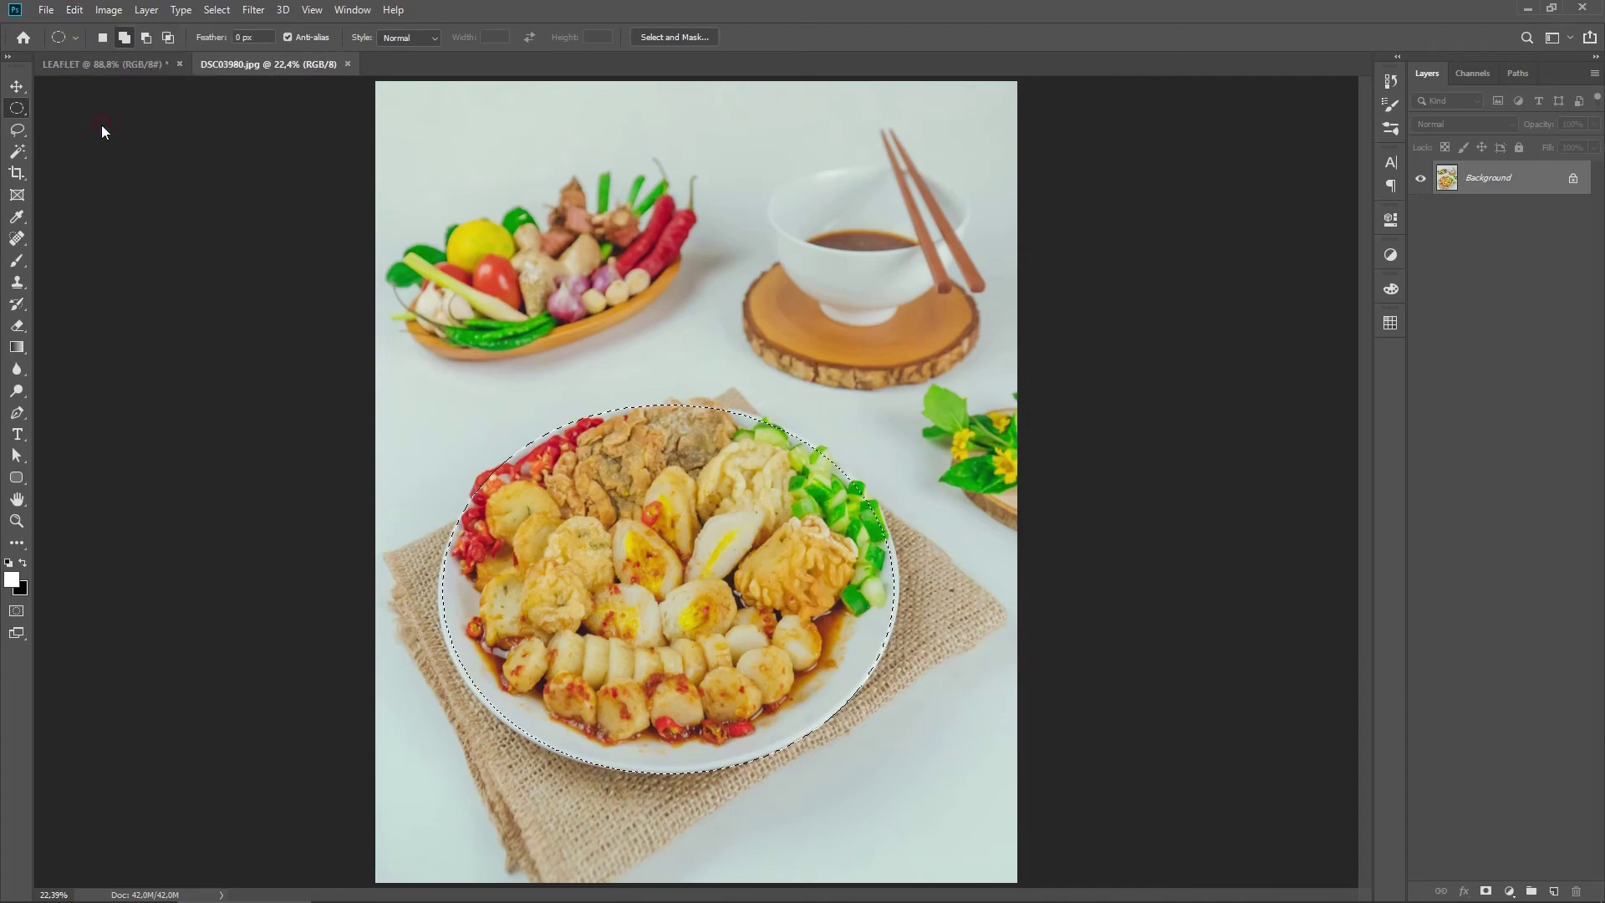
left_click(112, 66)
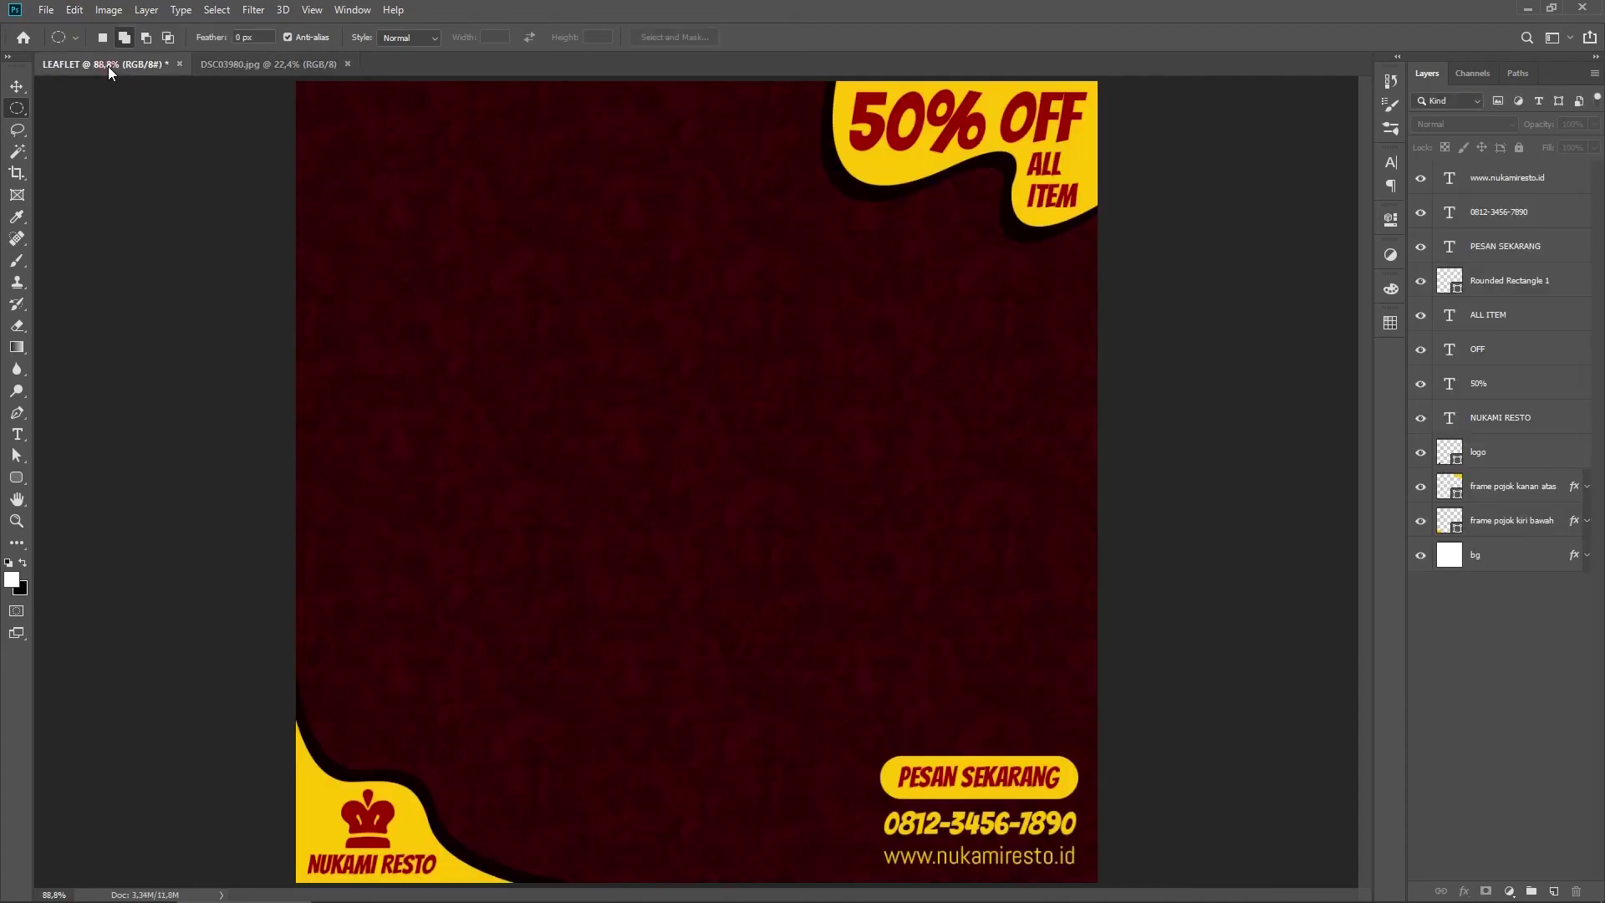
Step: Paste the plate photo above the top layer, then shrink it and centre it on the leaflet
left_click(1509, 186)
left_click(74, 9)
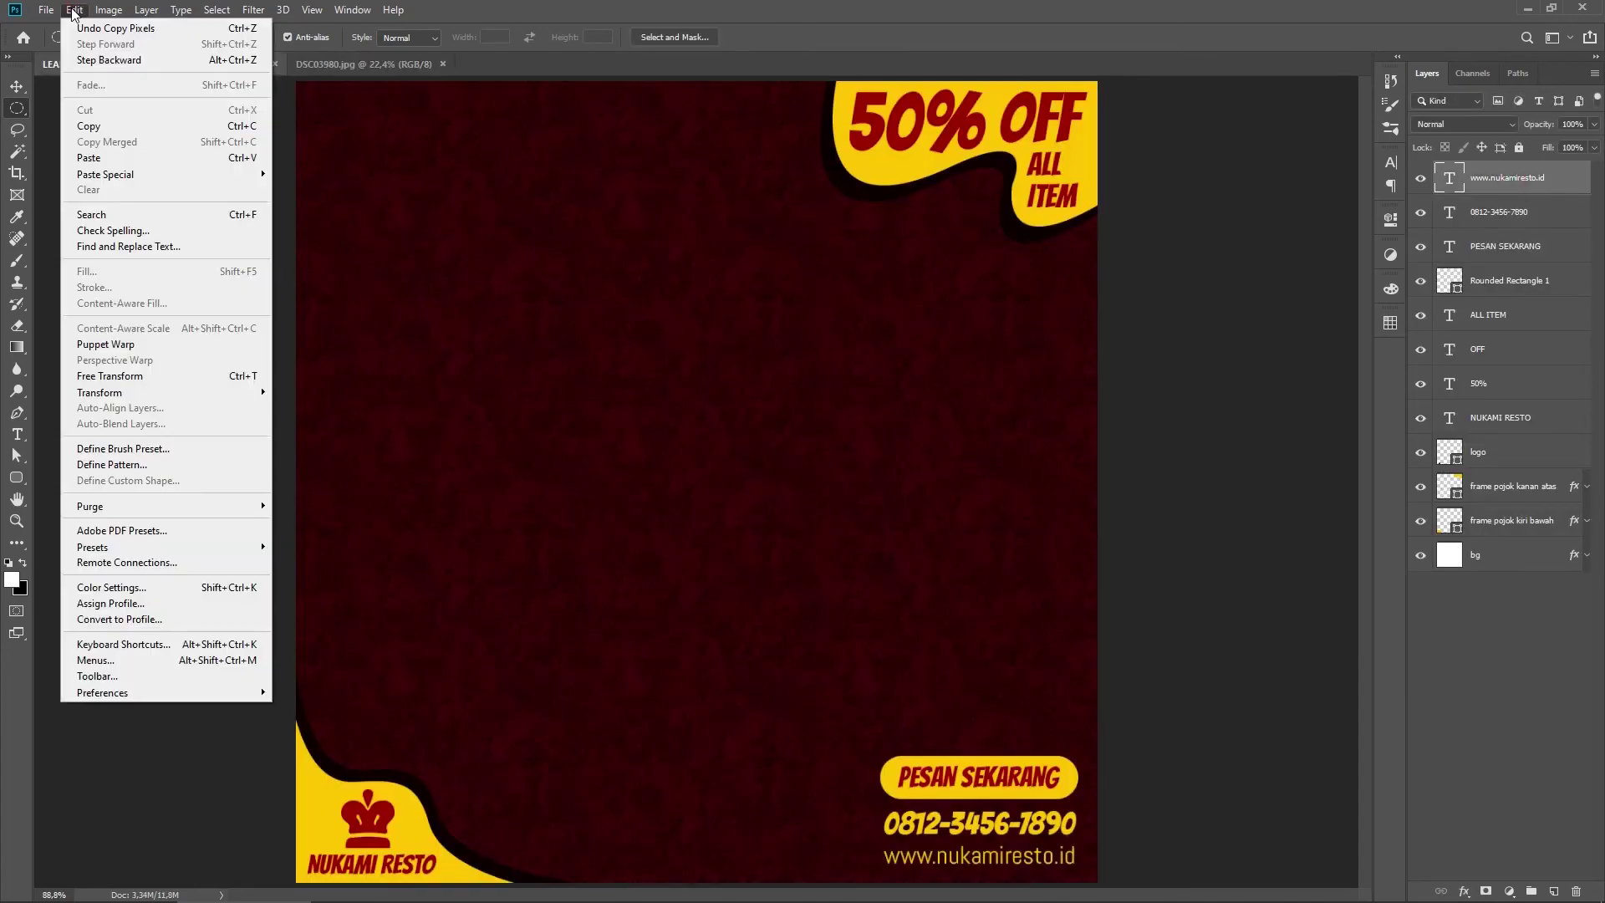
left_click(107, 157)
key("ctrl+t")
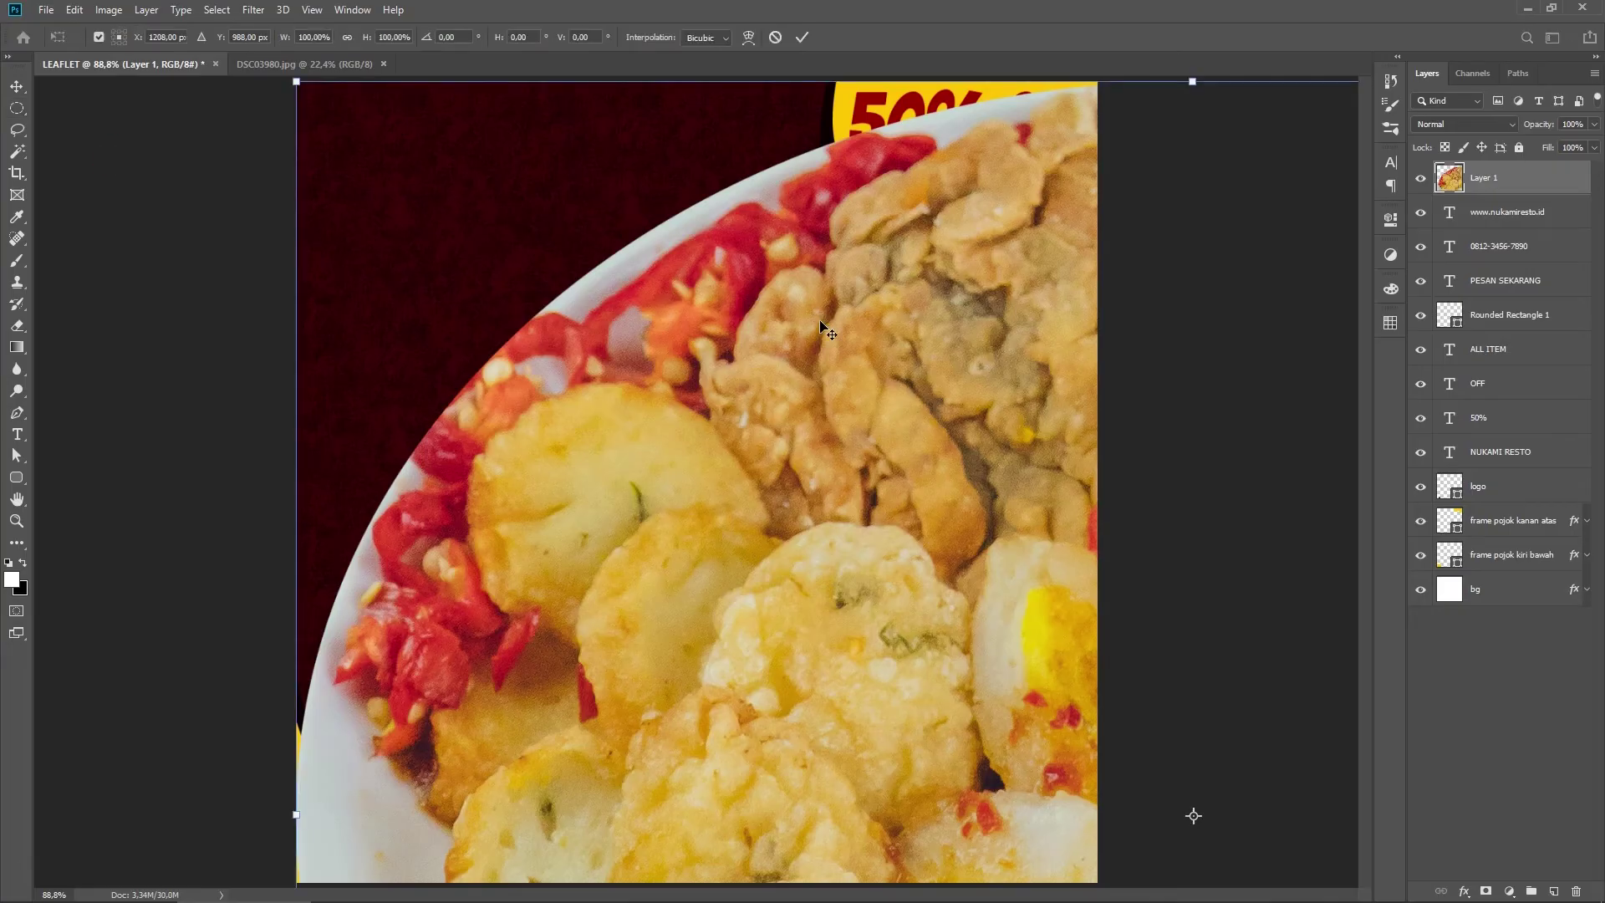
scroll(824, 326, "down", 5)
left_click_drag(1214, 878, 680, 461)
left_click_drag(651, 388, 723, 485)
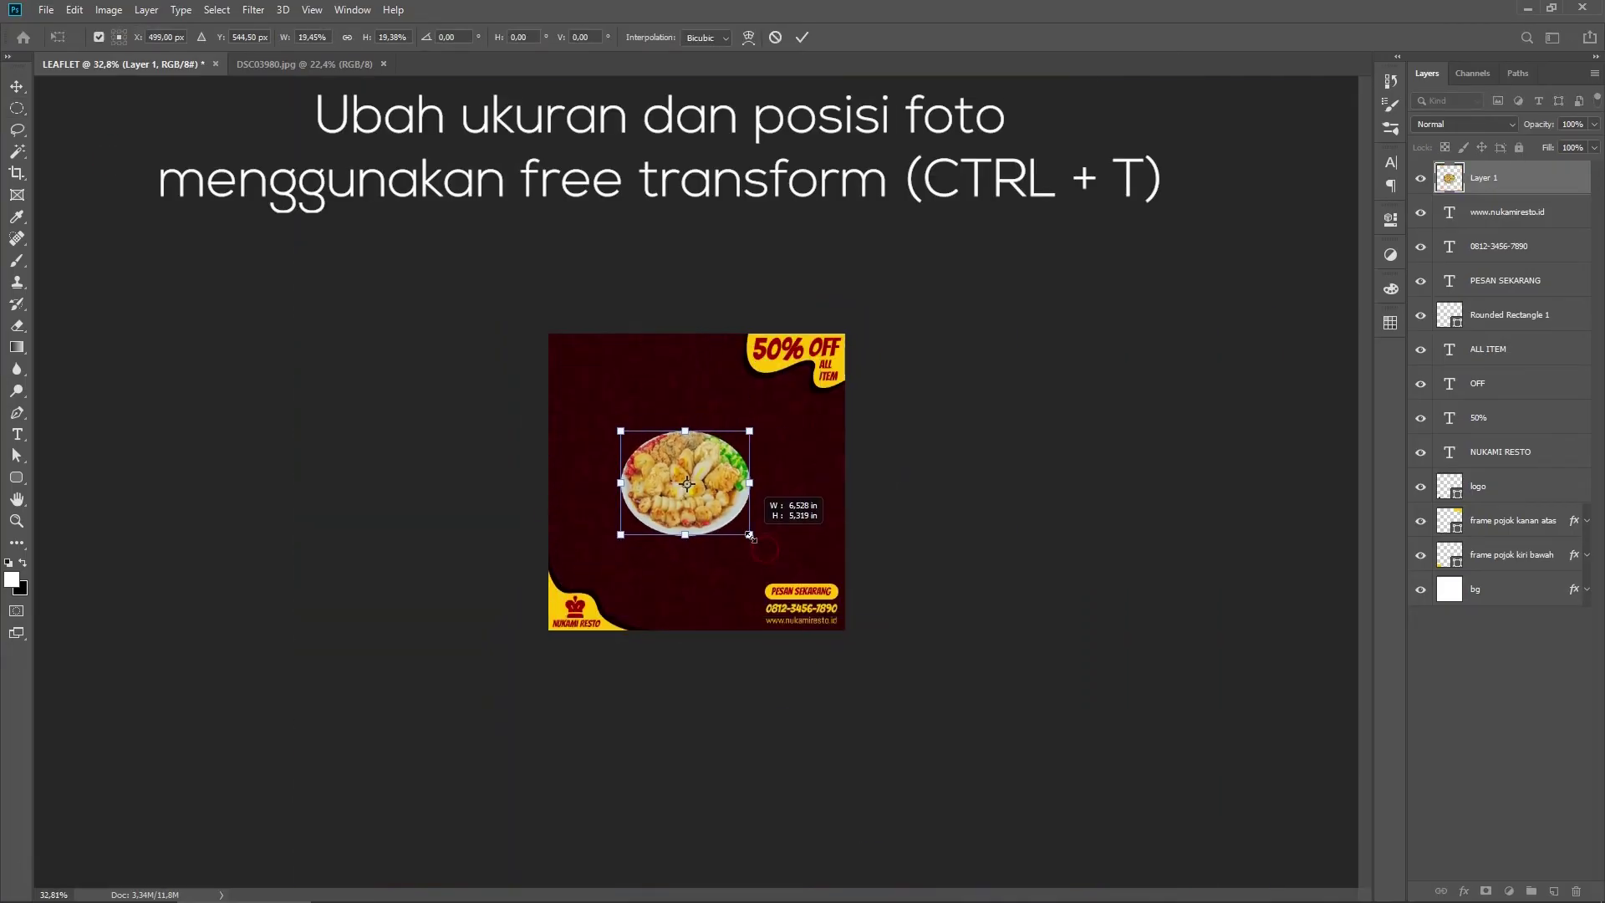
left_click_drag(763, 547, 779, 562)
left_click_drag(752, 459, 752, 482)
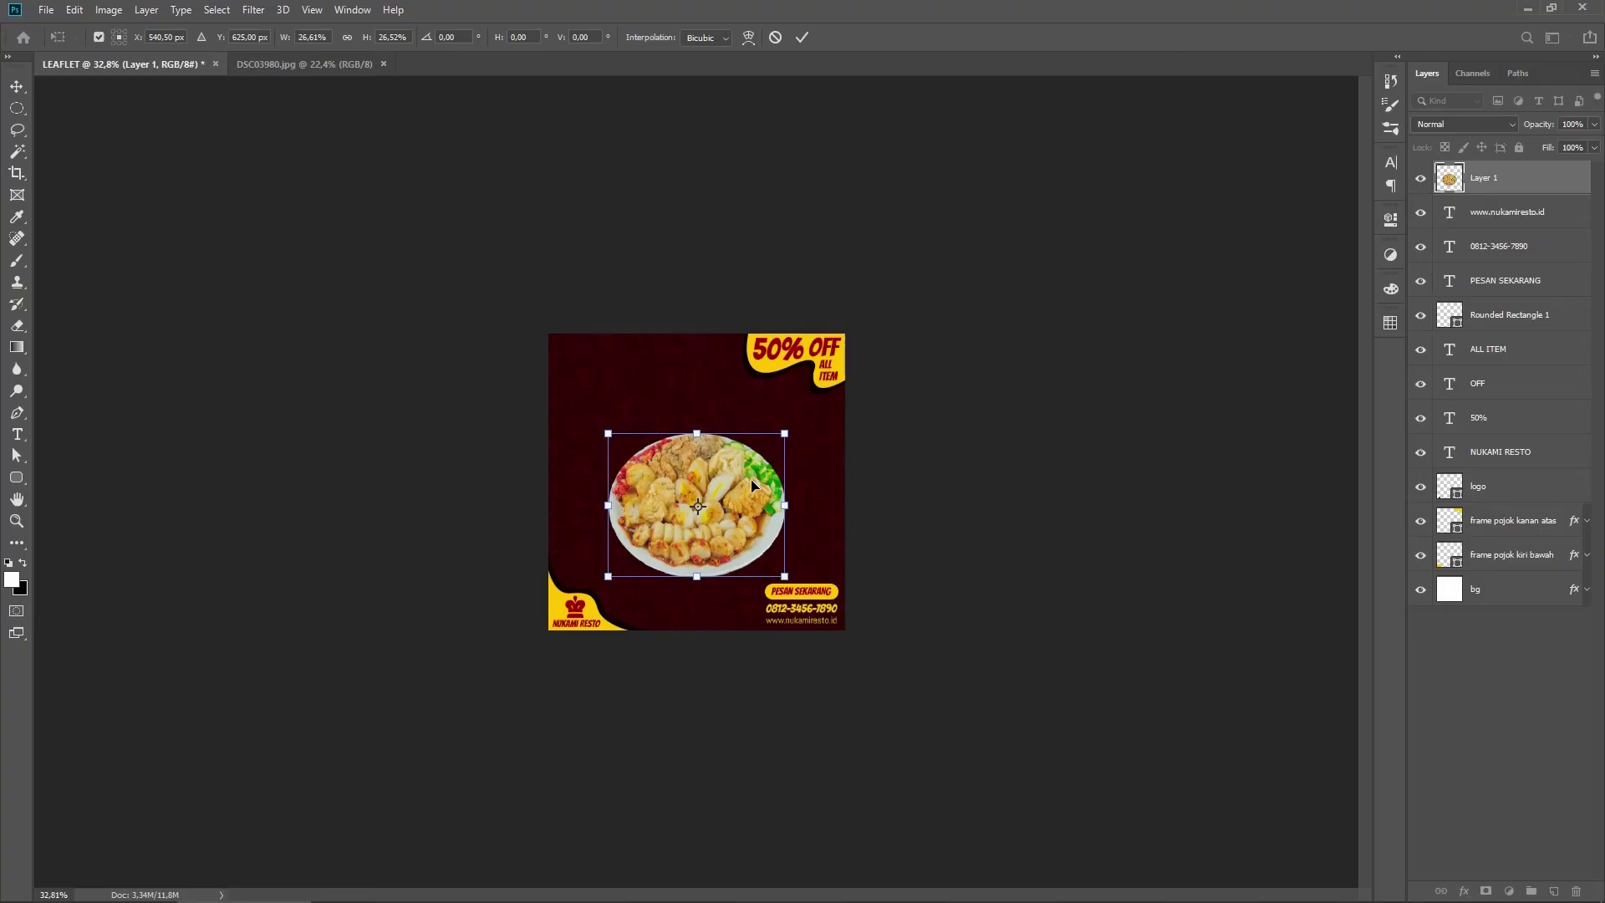
left_click_drag(784, 576, 777, 567)
key("Return")
key("m")
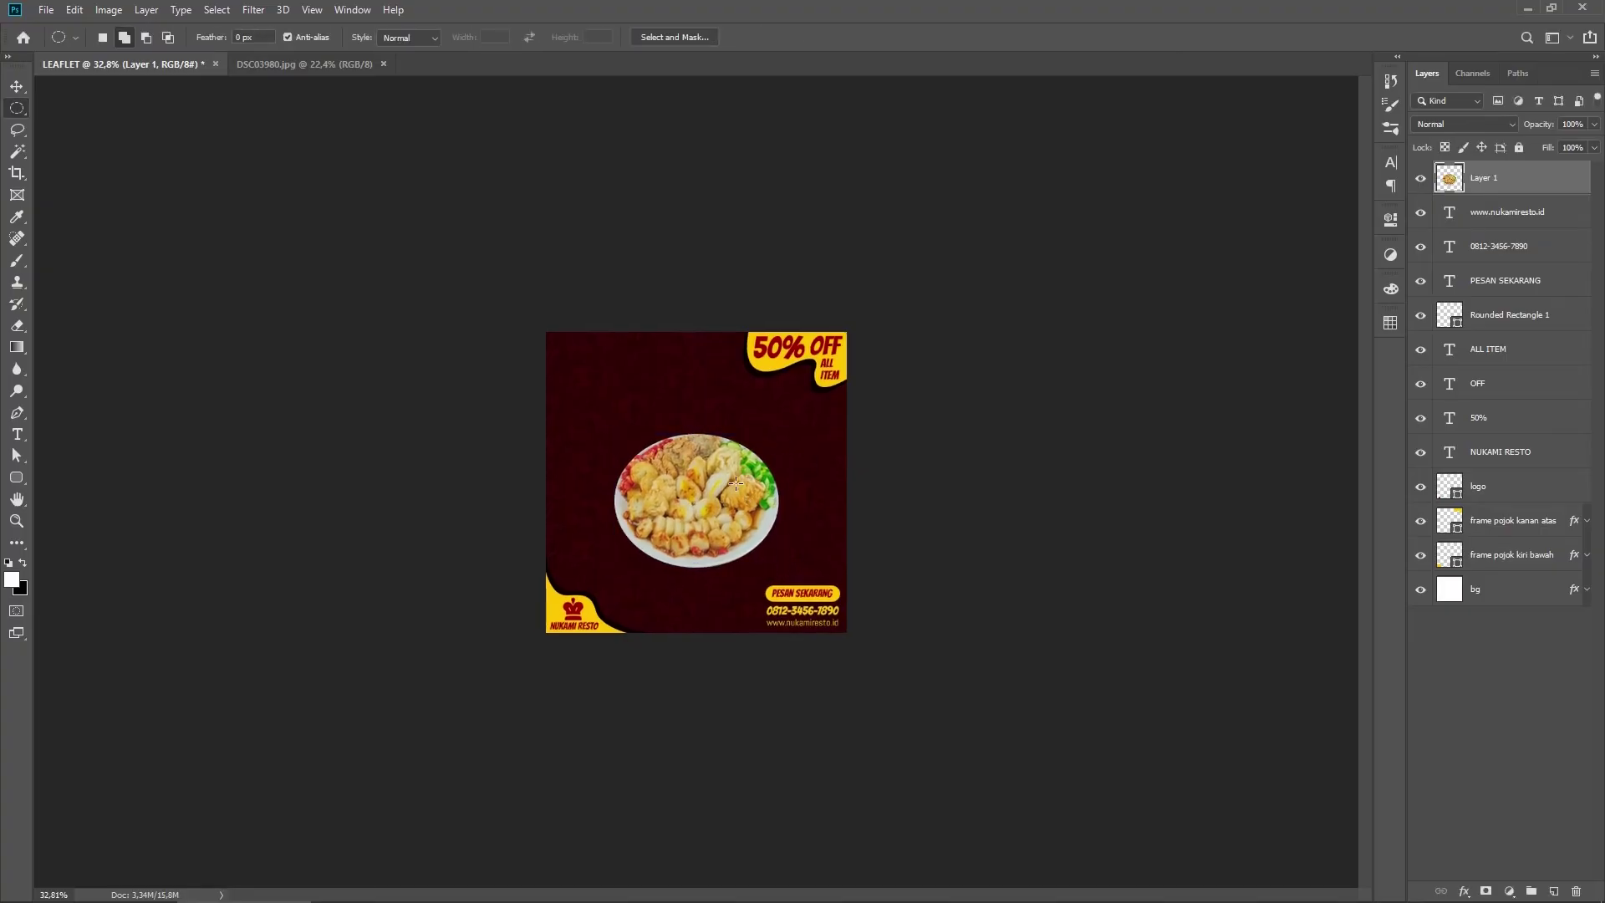
key("ctrl+0")
Step: Rename the pasted plate layer to 'pempek'
double_click(1482, 176)
type("pem")
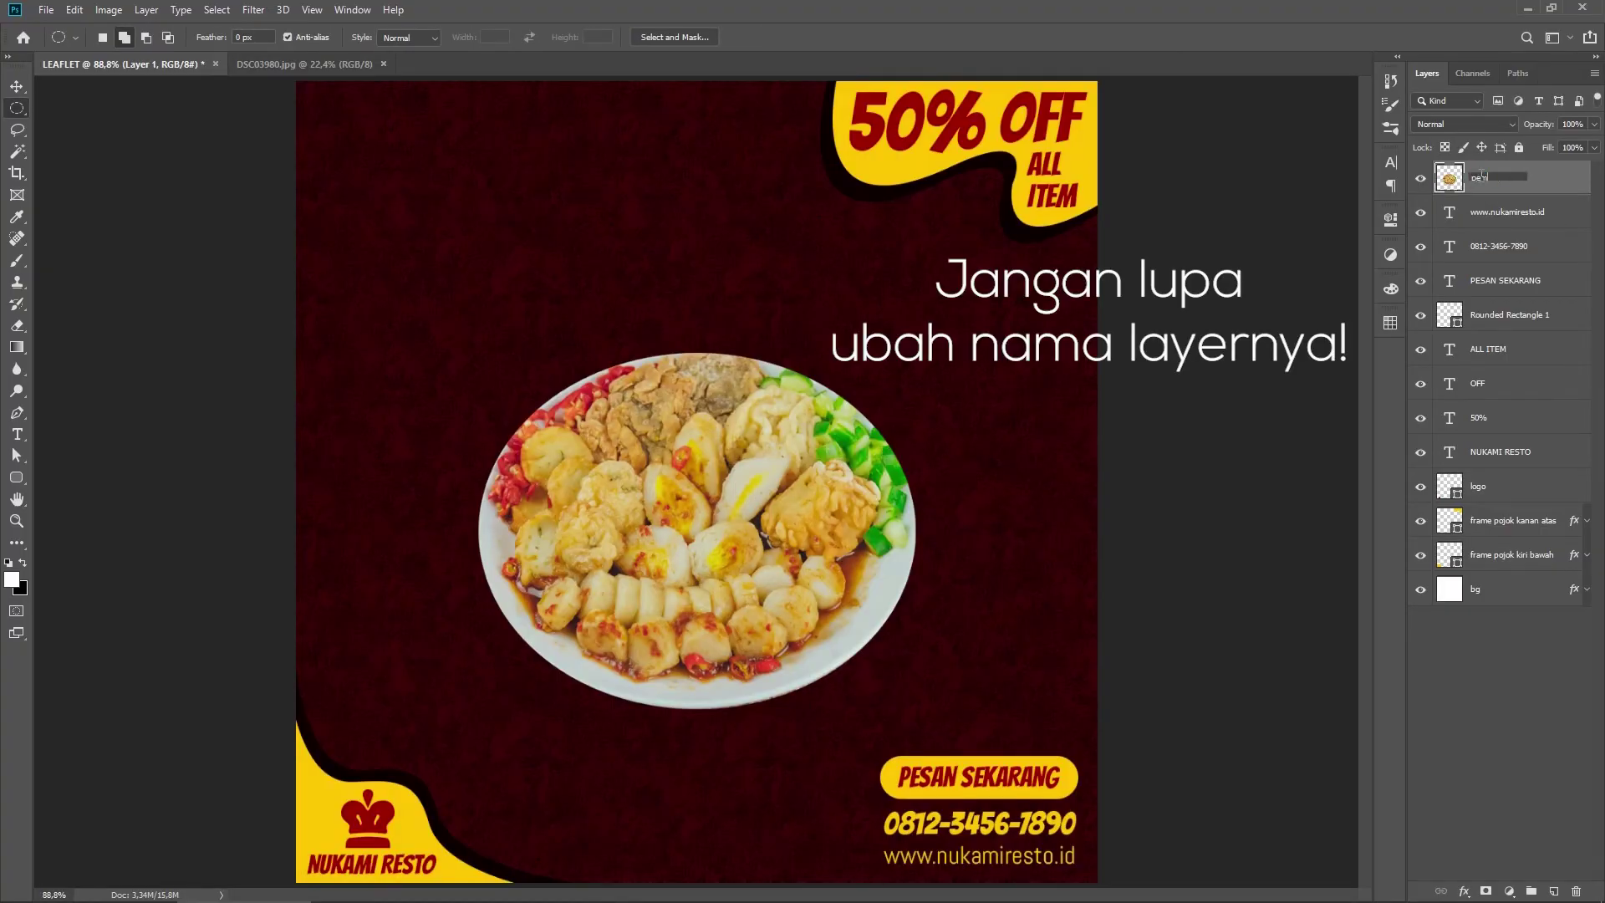
type("pek")
key("Return")
left_click(1514, 214)
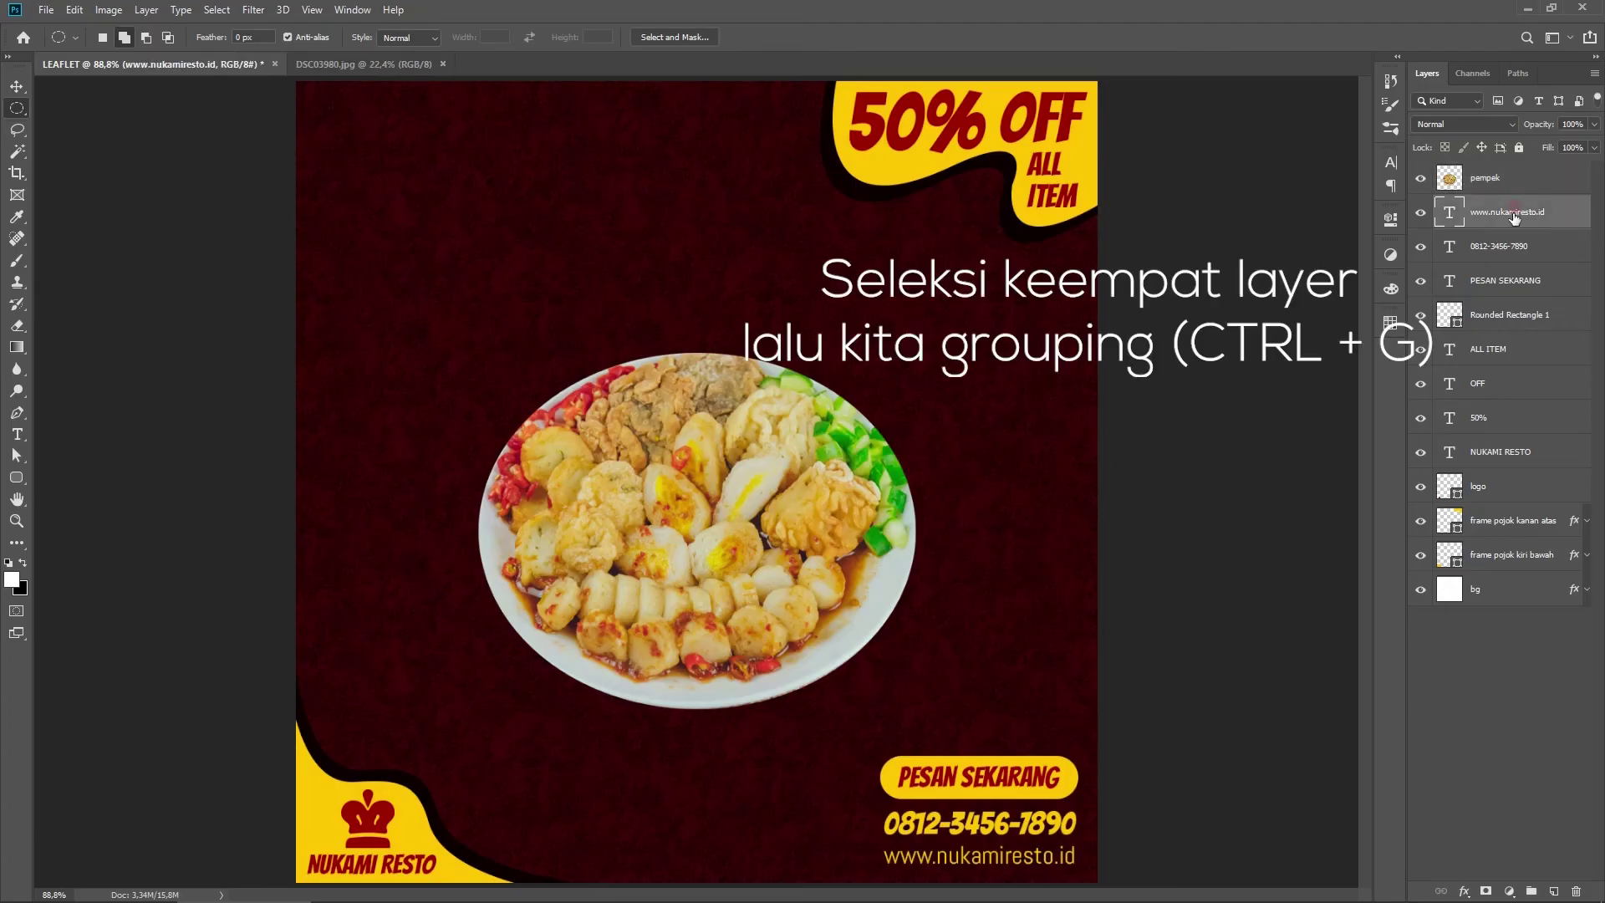
Step: Group the four bottom-right layers down to Rounded Rectangle 1 as 'kanan bawah'
left_click(1518, 325, "shift")
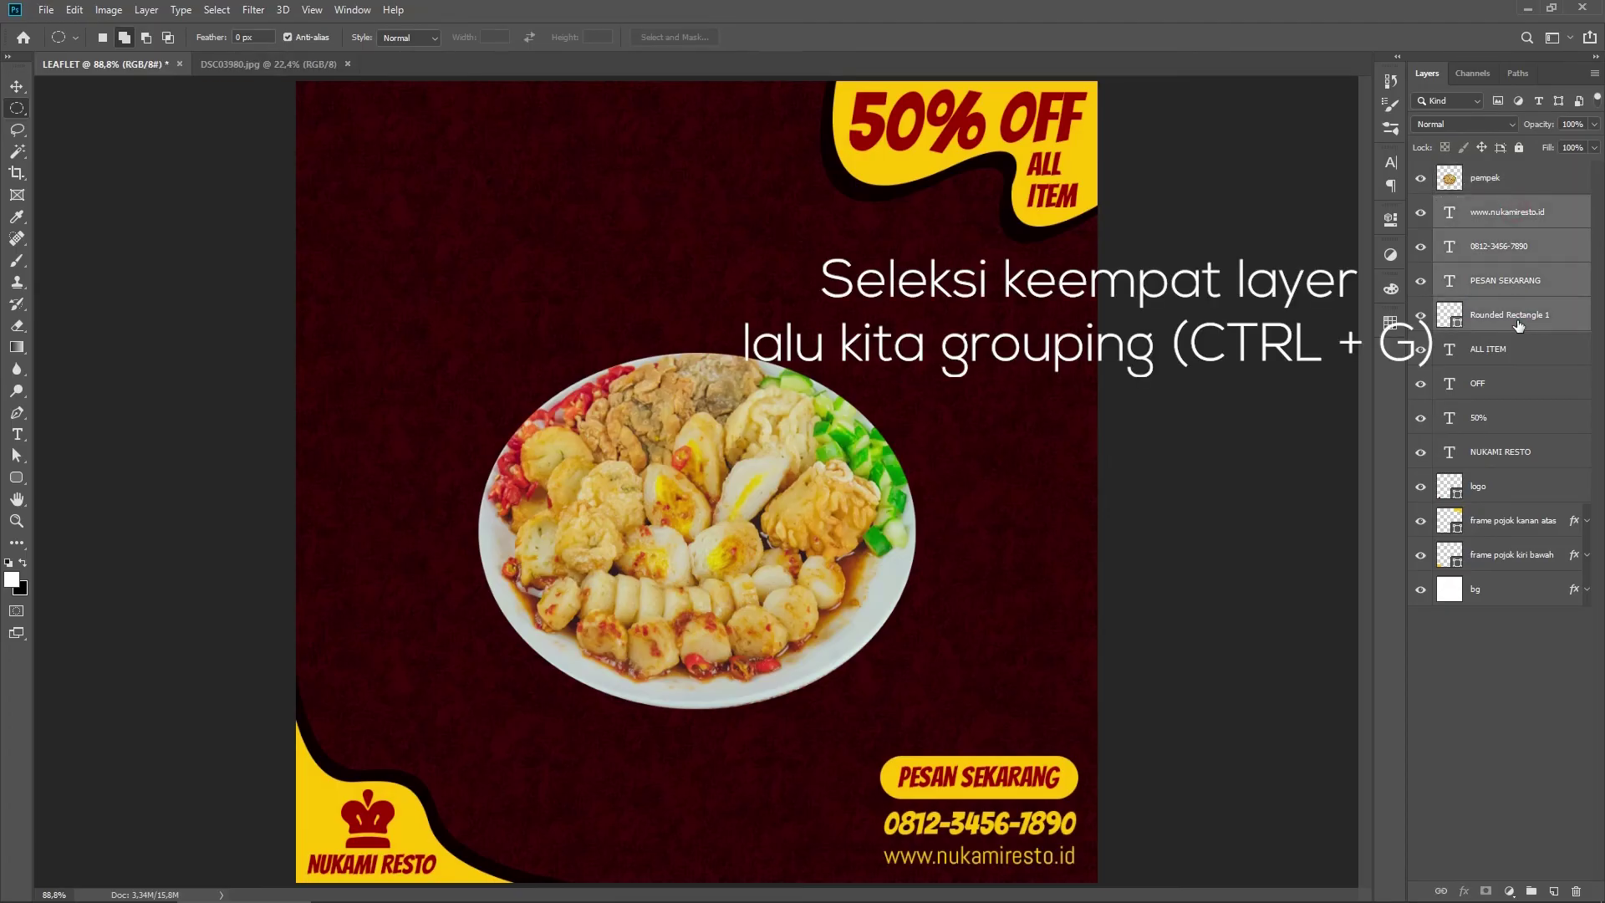
key("ctrl+g")
double_click(1483, 205)
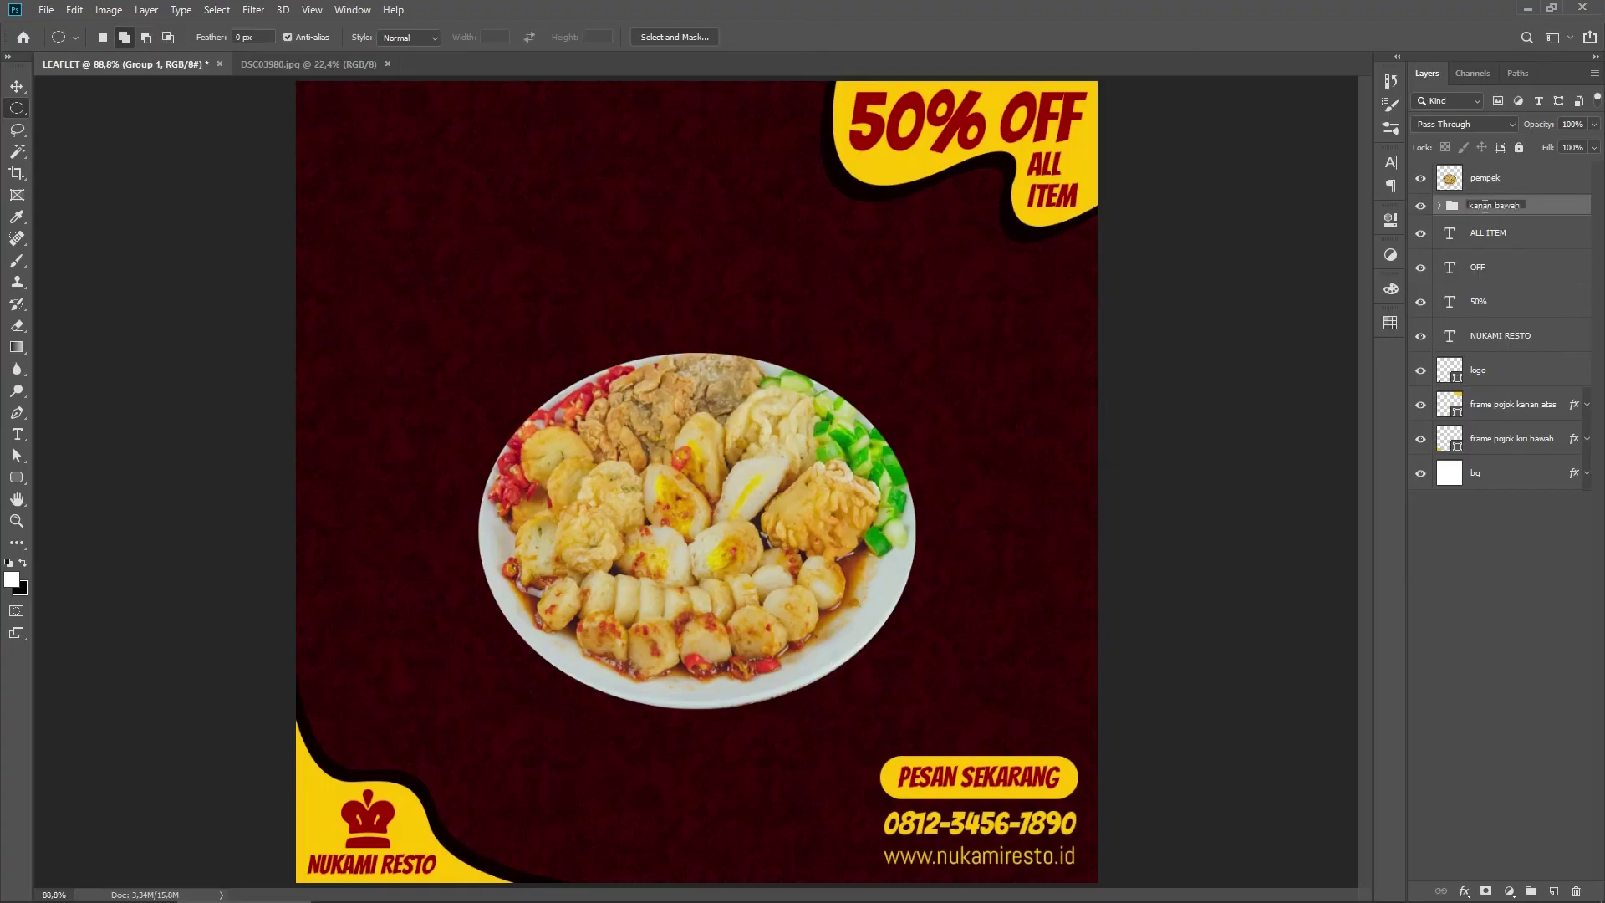
type("kanan bawah")
Step: Group ALL ITEM, OFF, 50% and frame pojok kanan atas as 'kanan atas'
left_click(1496, 238)
left_click(1495, 271, "ctrl")
left_click(1491, 305, "ctrl")
left_click(1517, 406, "ctrl")
key("ctrl+g")
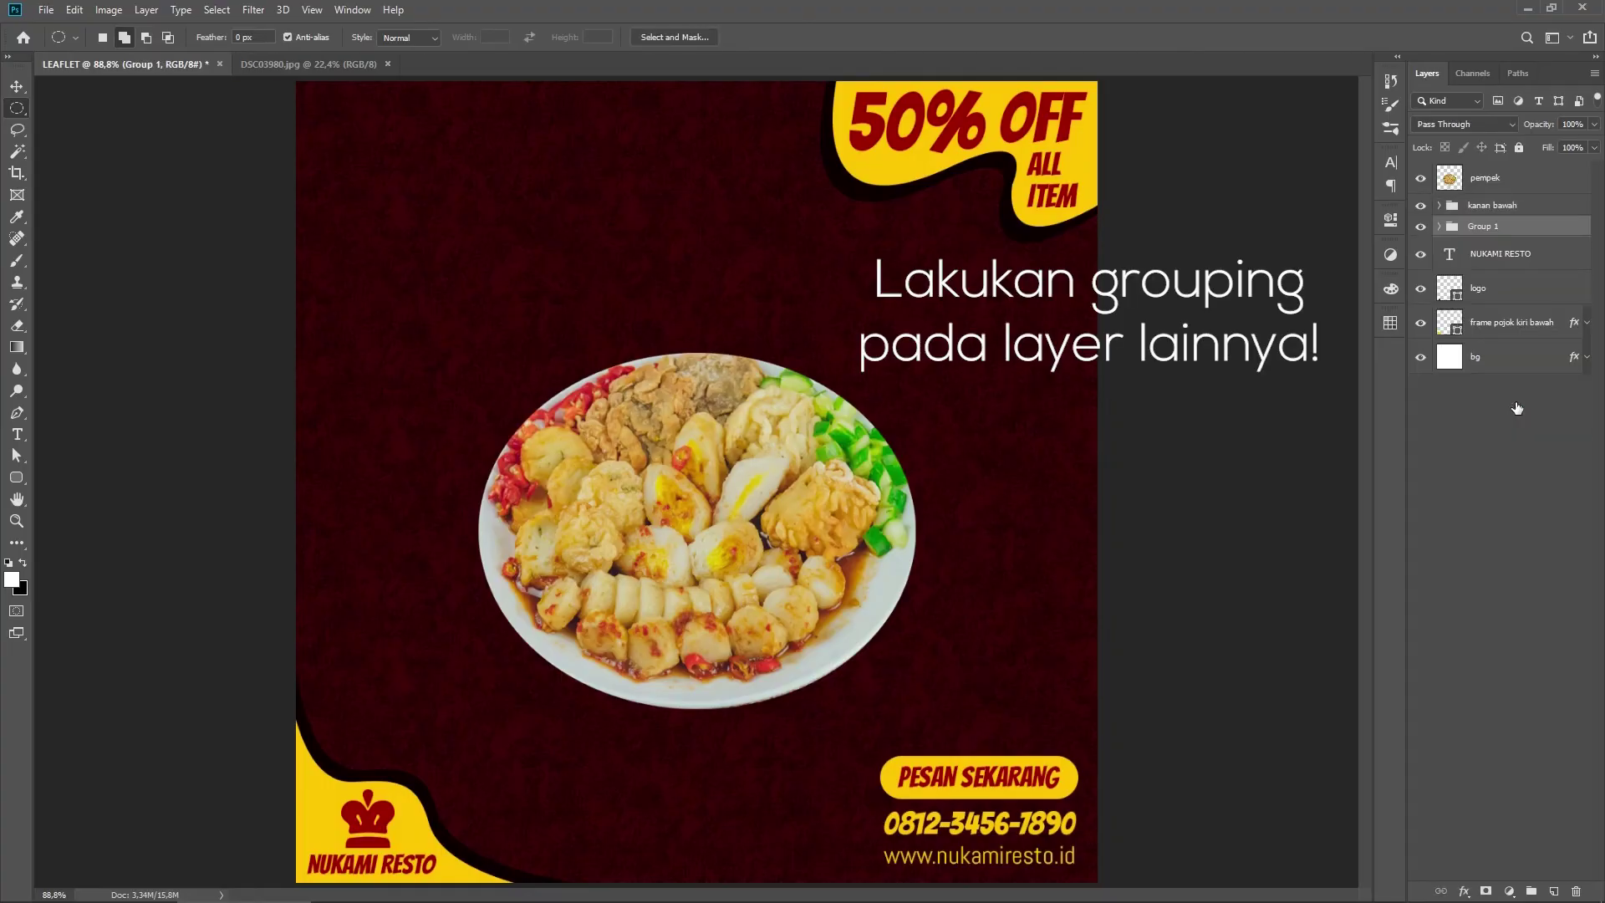
double_click(1482, 227)
type("kanan atas")
key("Return")
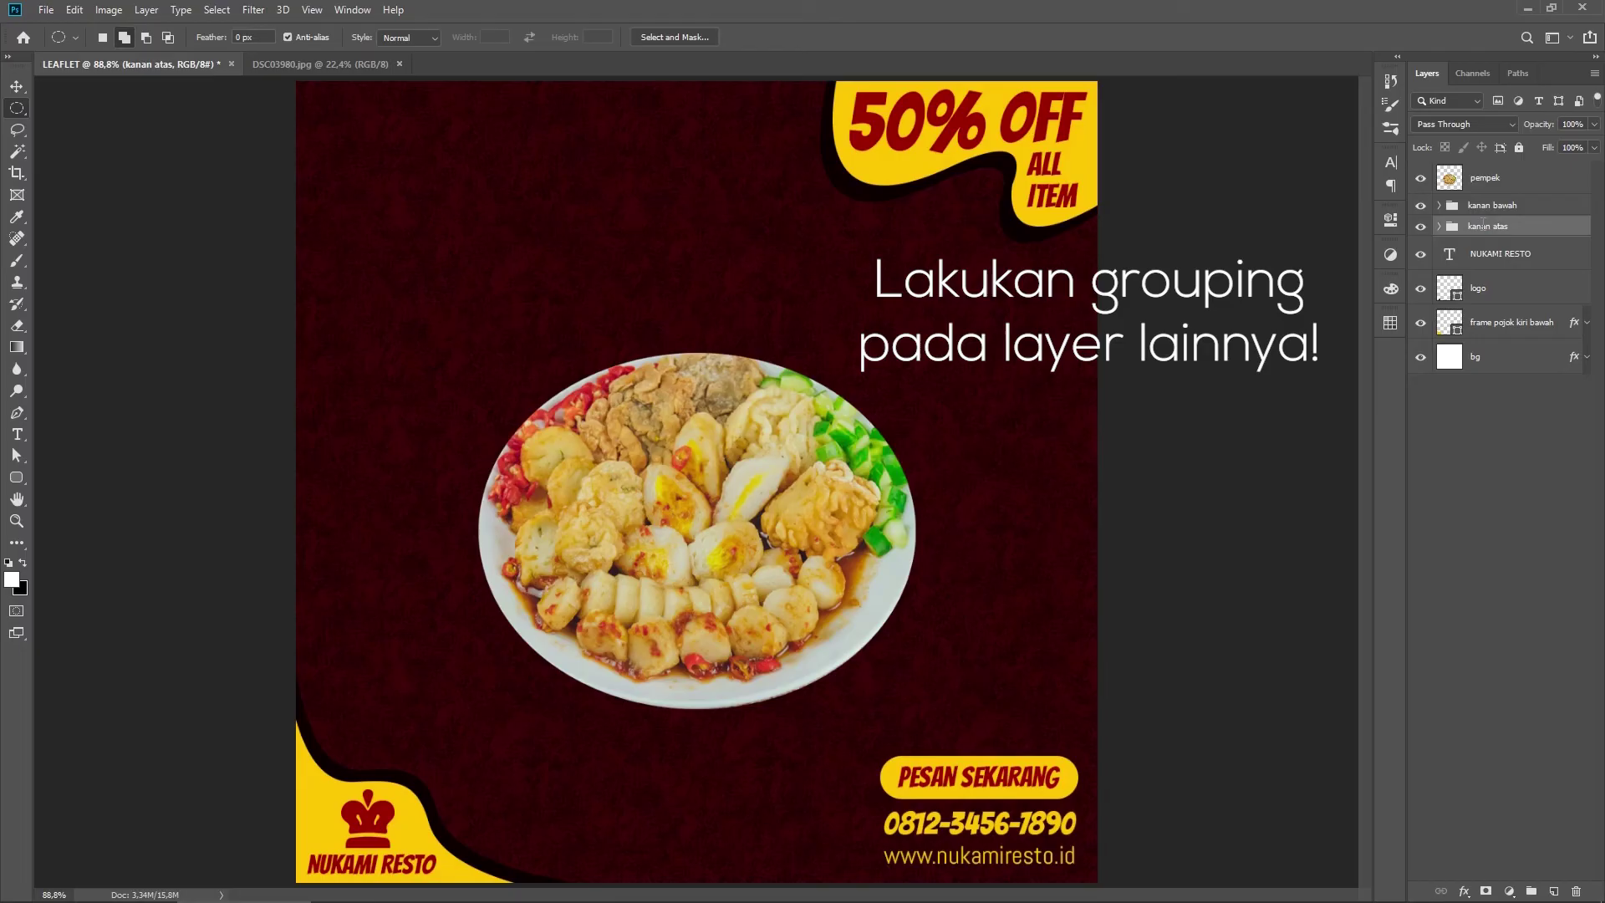
Step: Group NUKAMI RESTO, logo and frame pojok kiri bawah as 'kiri bawah'
left_click(1496, 254)
left_click(1496, 288, "ctrl")
left_click(1508, 323, "ctrl")
key("ctrl+g")
double_click(1483, 249)
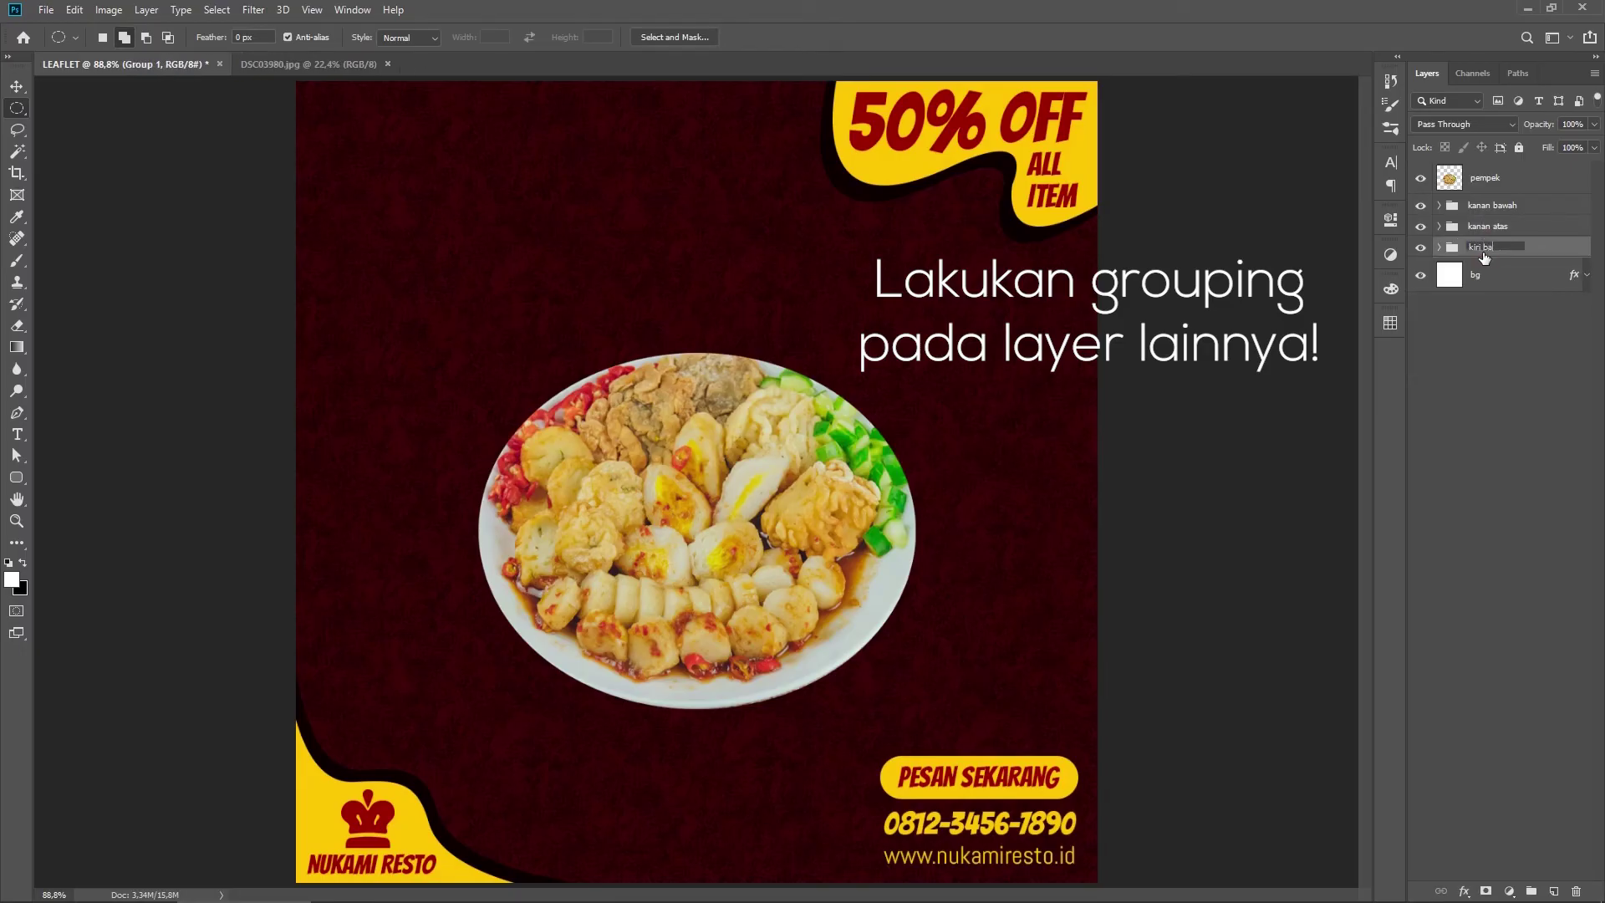
type("kiri bawah")
key("Return")
left_click(1522, 180)
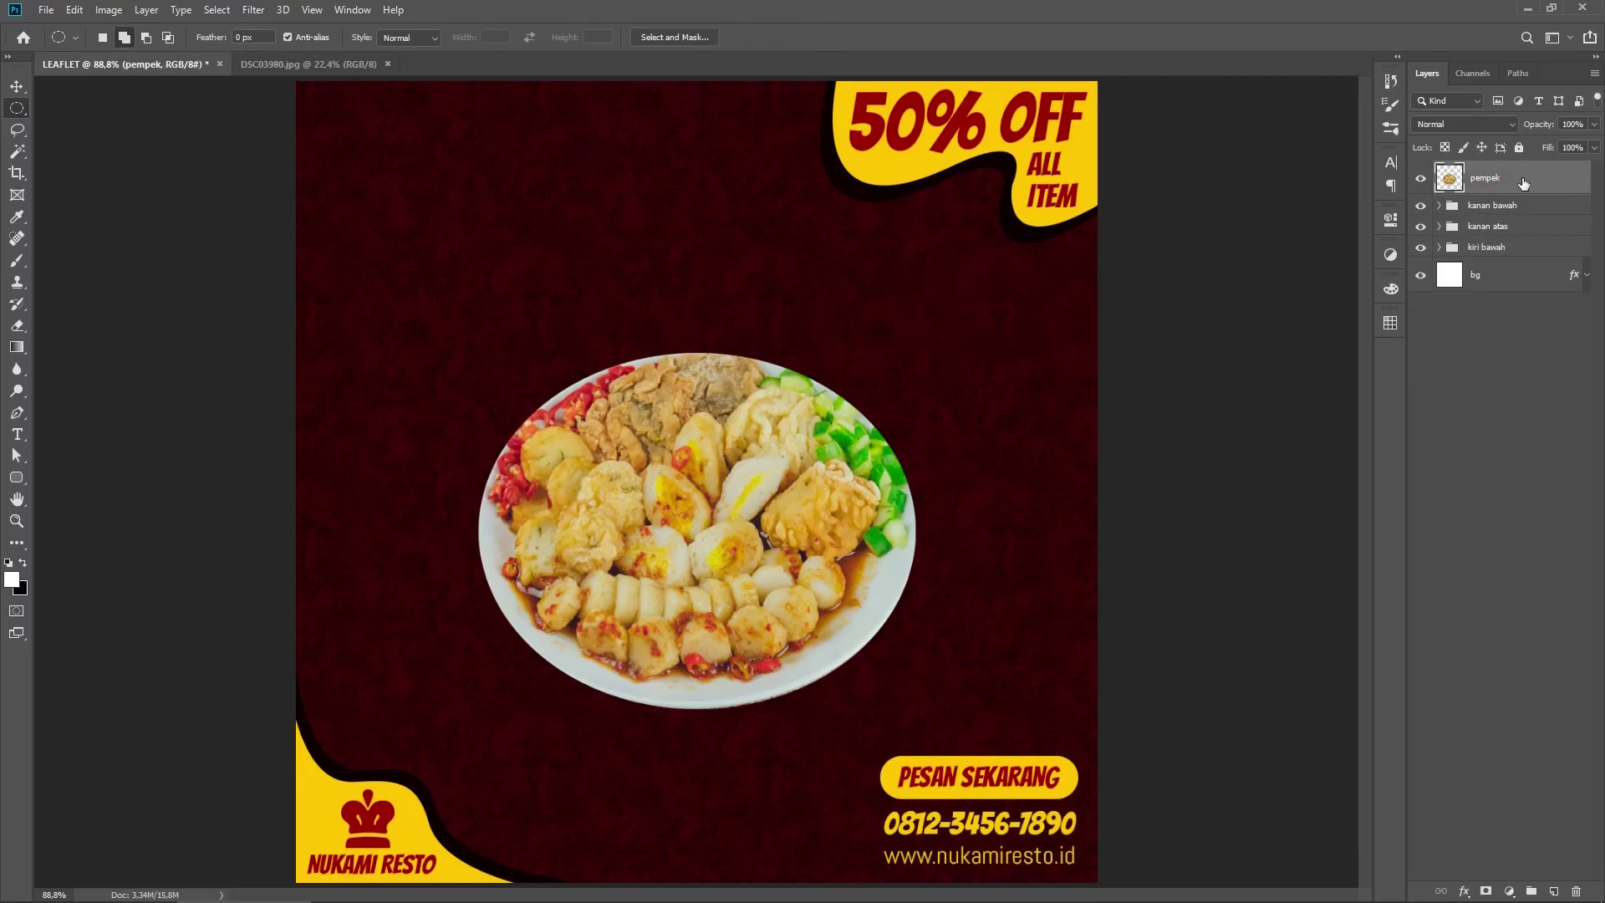
double_click(1549, 186)
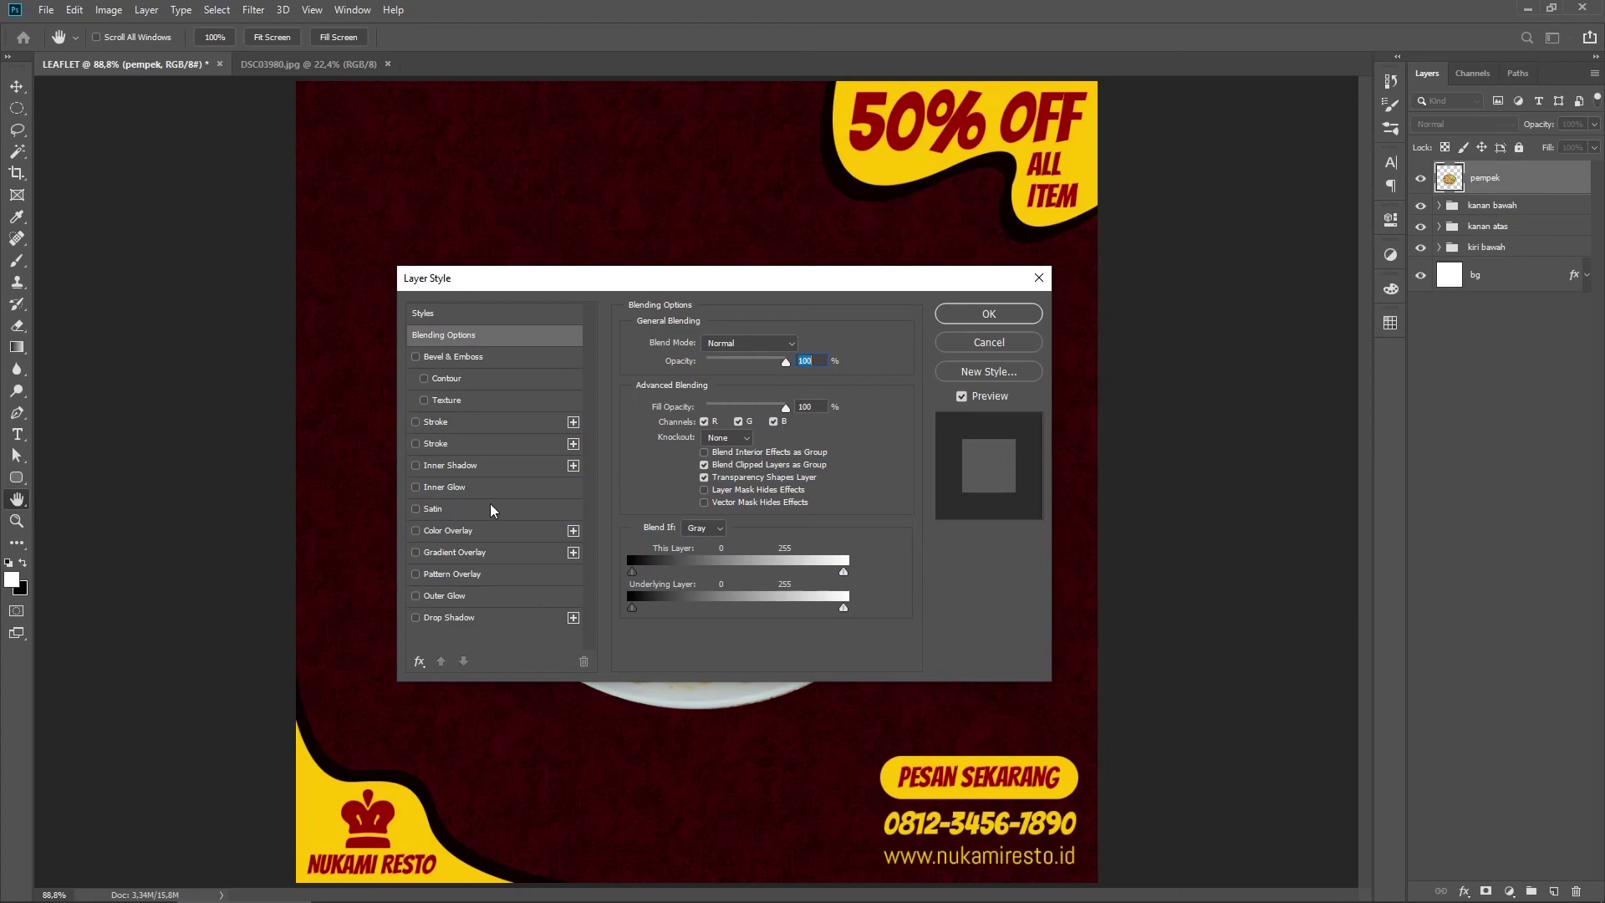
Step: Give pempek a black drop shadow: 72% opacity, 90° angle, 28 px distance, 20% spread, 40 px size
left_click(474, 617)
left_click_drag(798, 278, 1352, 219)
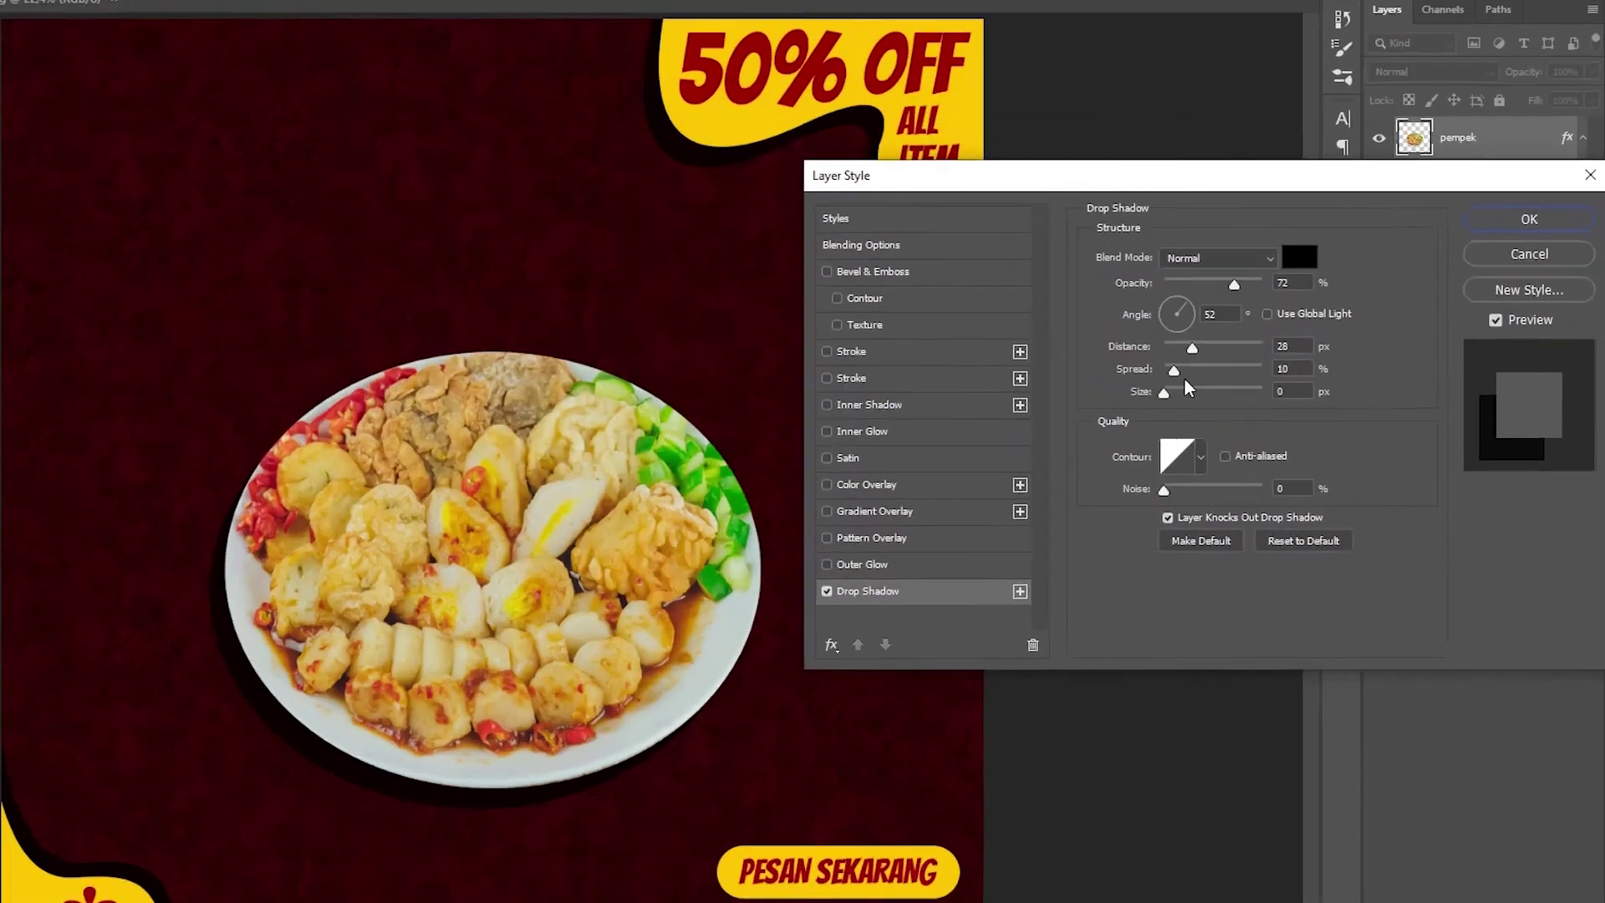
left_click(1175, 297)
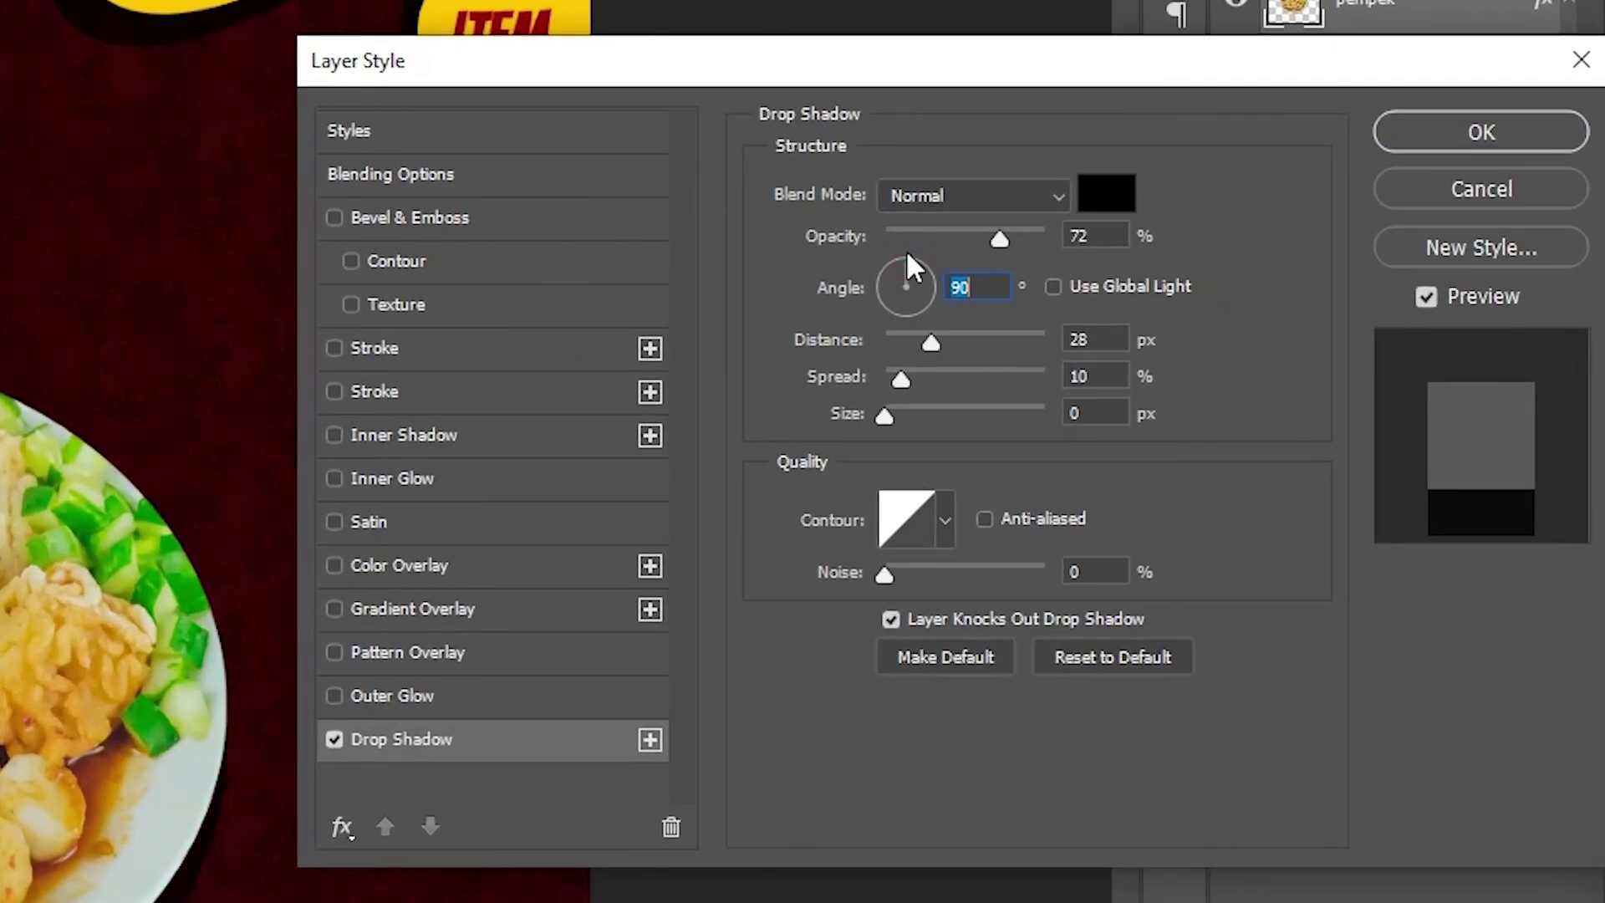
left_click_drag(888, 413, 917, 382)
left_click_drag(1302, 63, 1072, 1)
left_click(1231, 61)
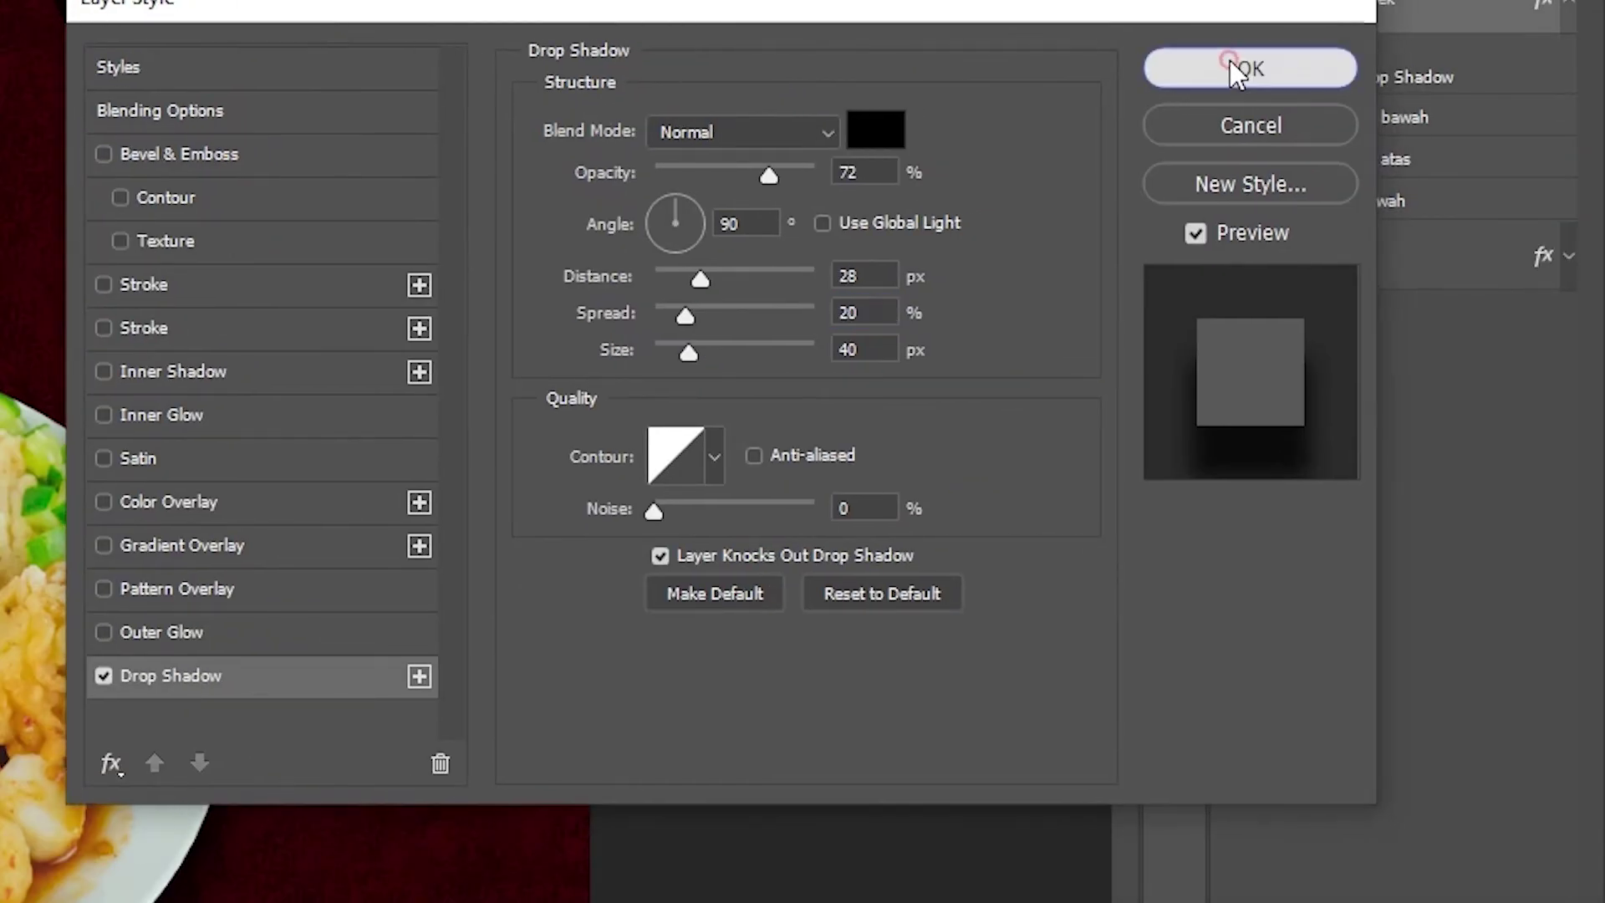
Step: Enlarge the plate slightly and centre it horizontally on the leaflet
key("ctrl+t")
left_click_drag(915, 354, 934, 337)
left_click_drag(868, 442, 858, 443)
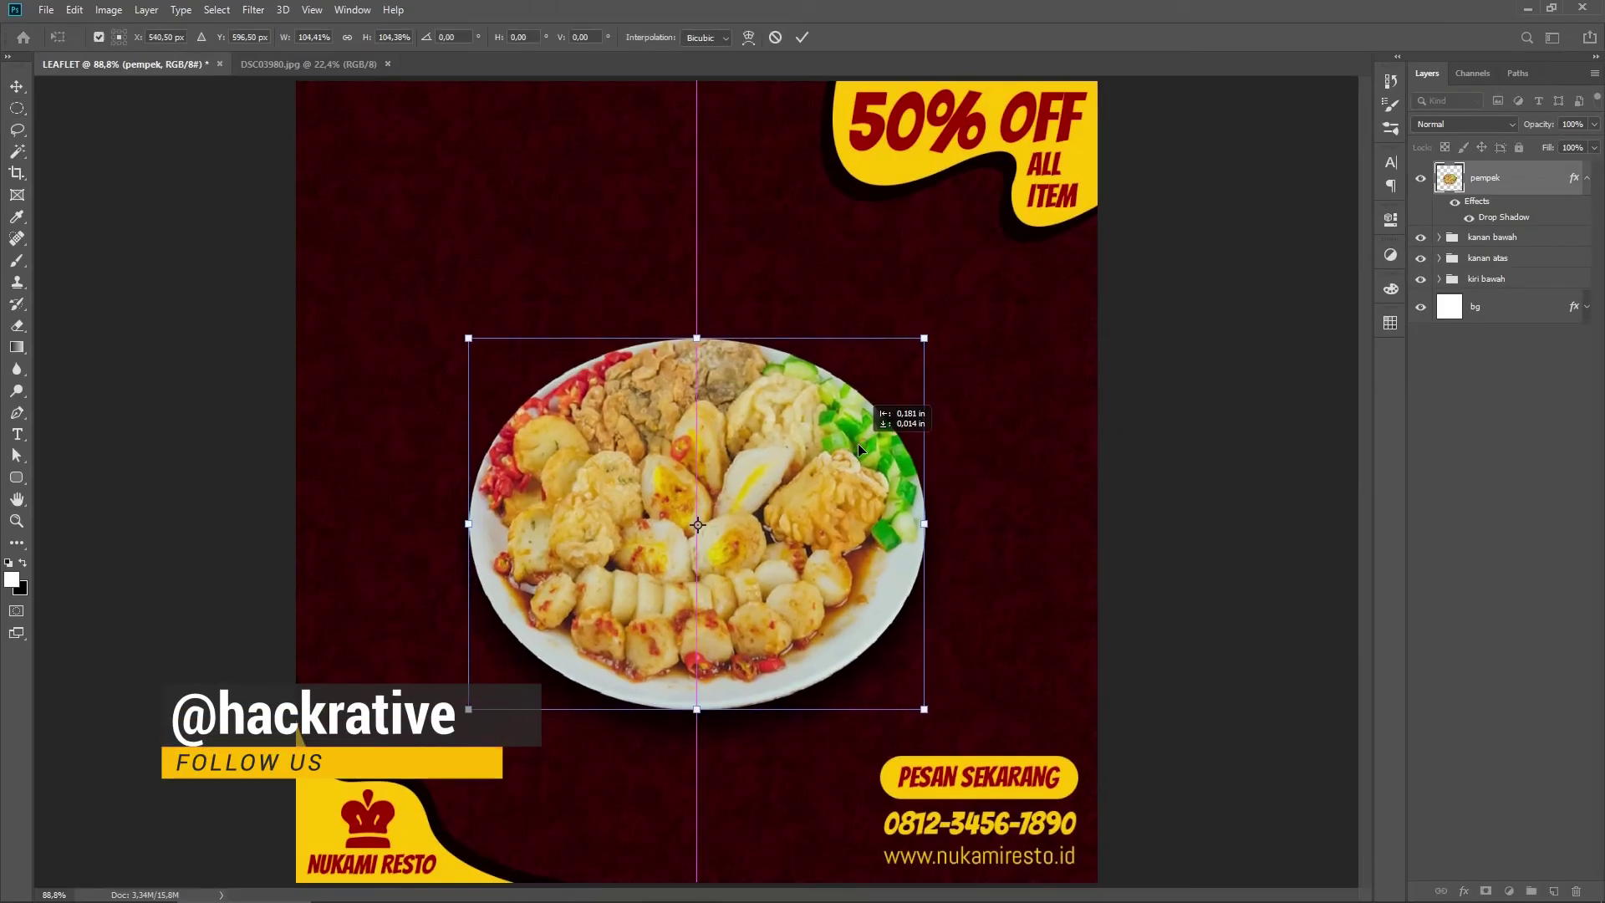
key("Return")
key("m")
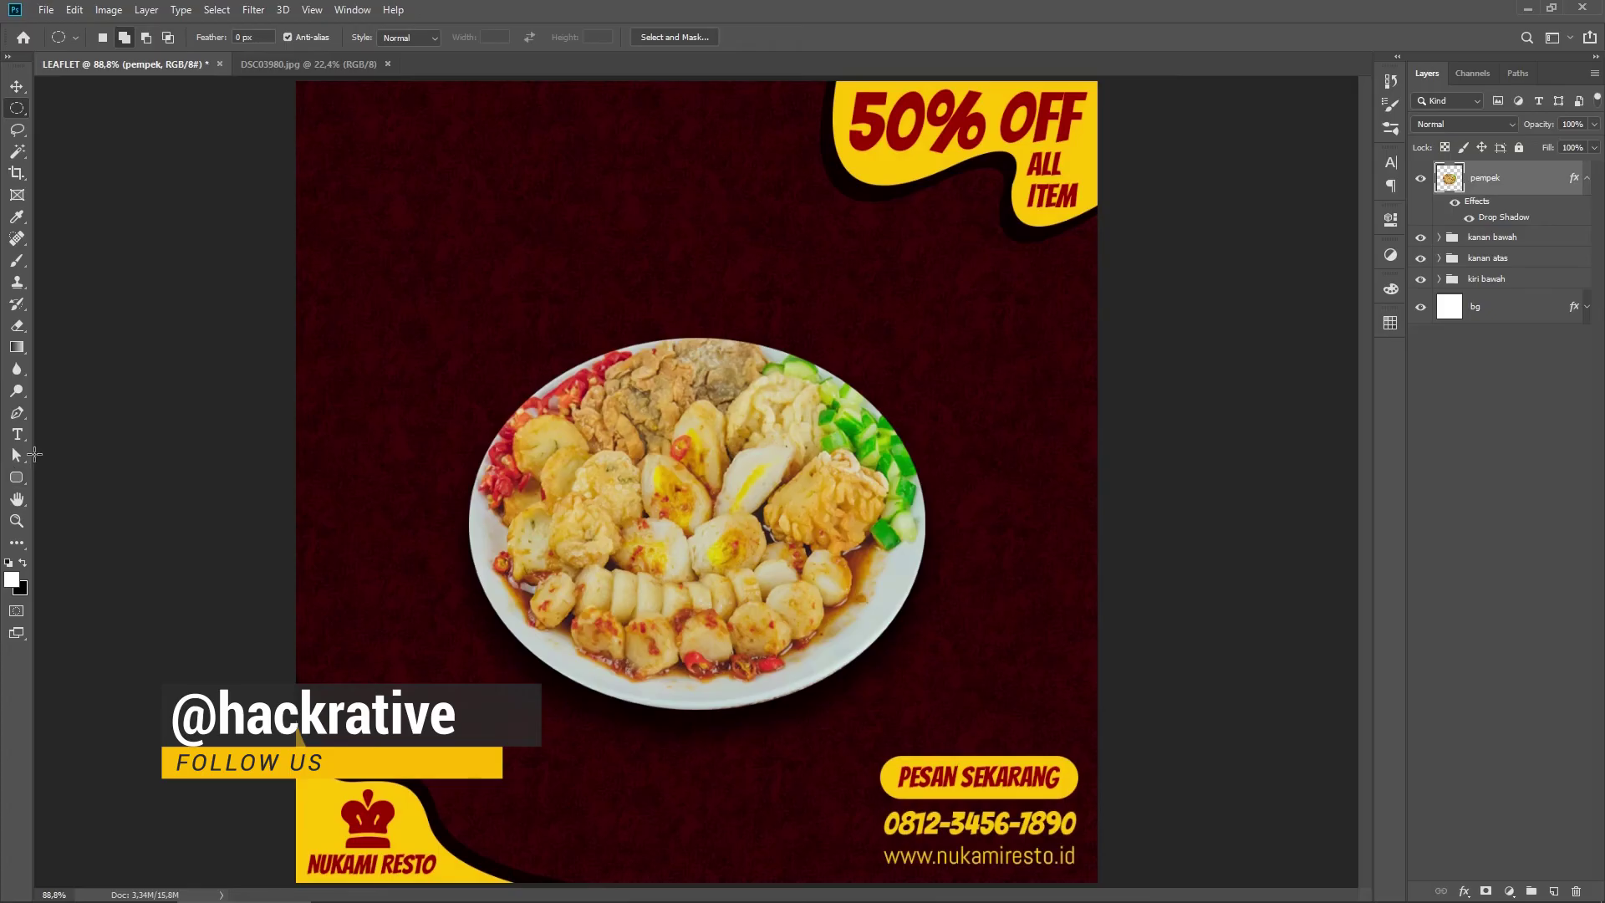
Step: Draw a curved white accent stroke with the pen near the plate's top-right
left_click_drag(17, 413, 78, 419)
left_click(867, 380)
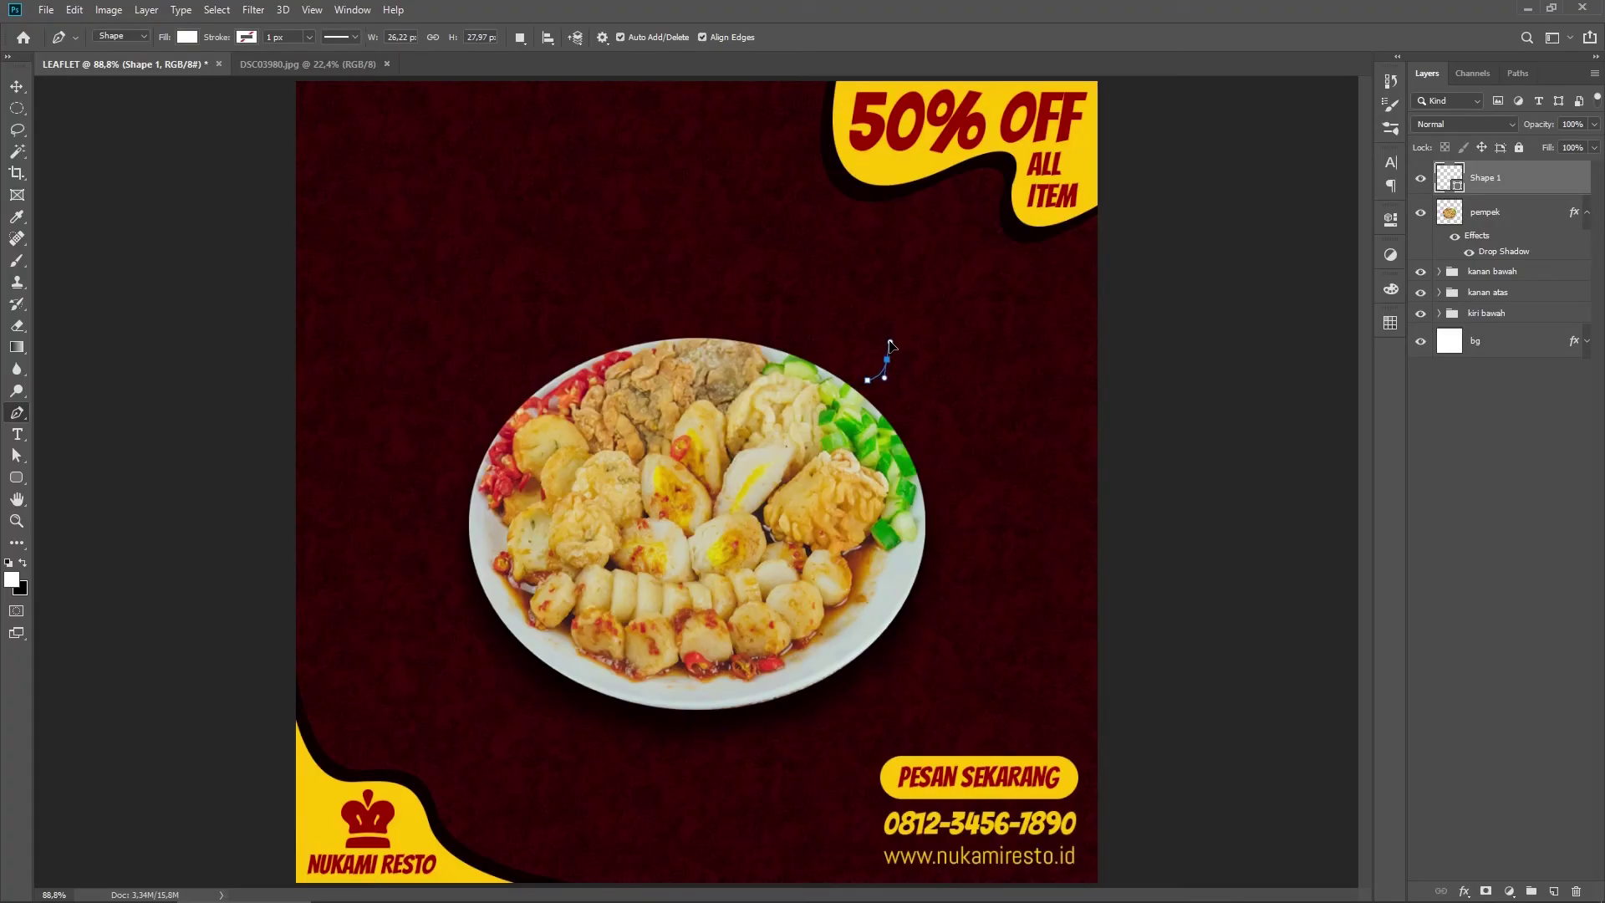
left_click_drag(890, 345, 890, 342)
Step: Duplicate the accent mark, then rotate and shrink the copy as a second mark
key("v")
left_click(932, 391)
left_click_drag(986, 380, 957, 350)
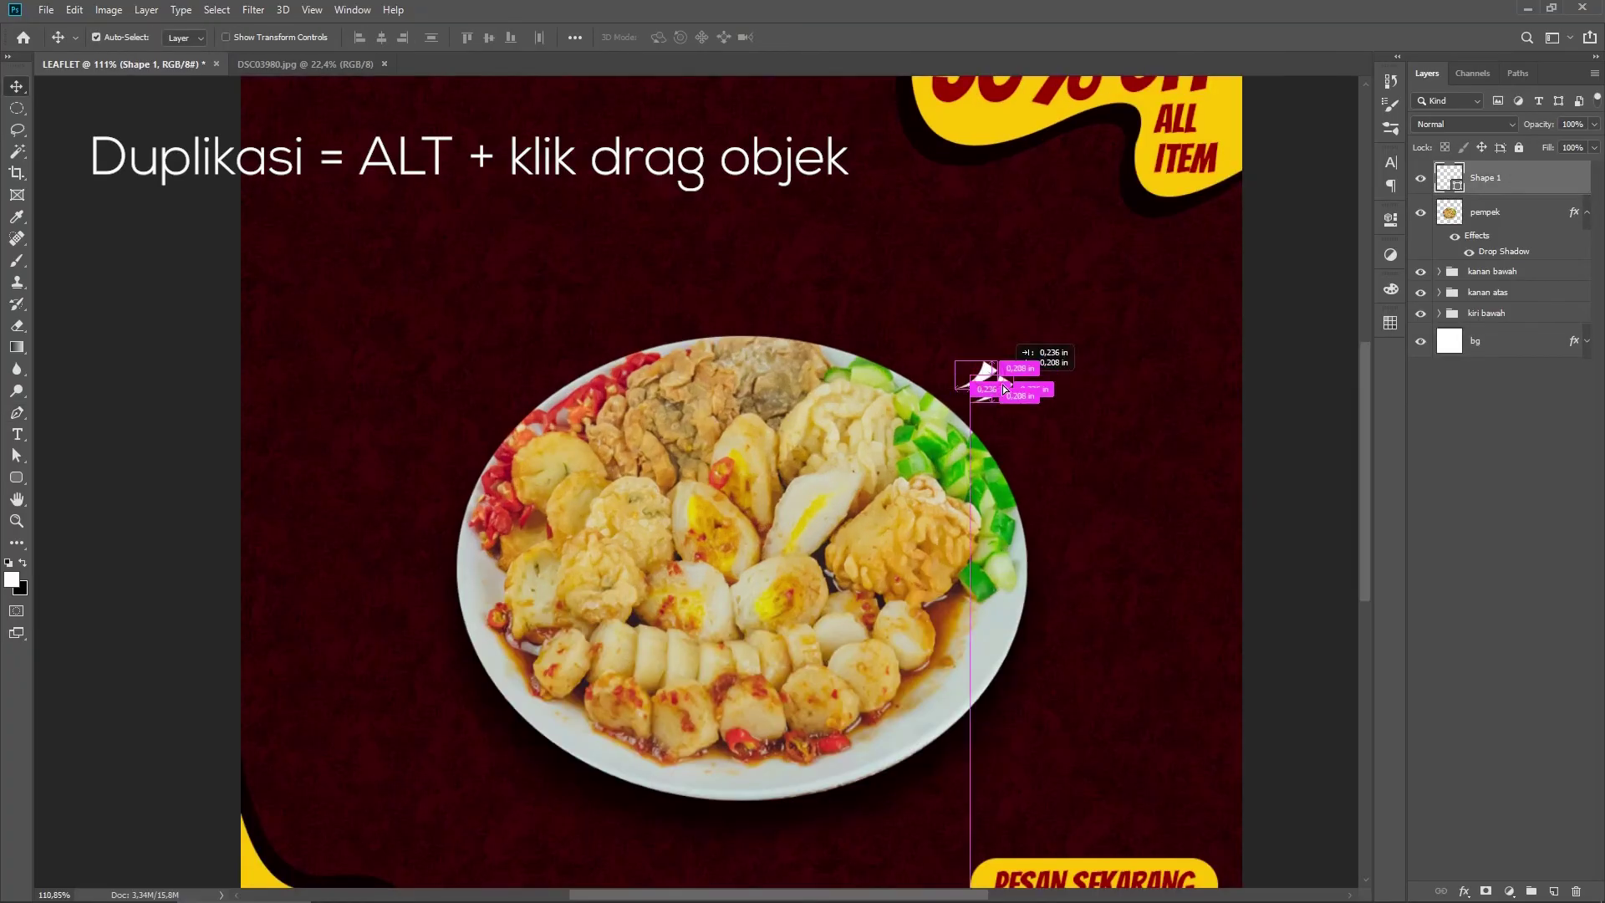
scroll(985, 363, "up", 6)
right_click(17, 455)
left_click(137, 473)
key("ctrl+t")
left_click_drag(972, 290, 1019, 506)
key("Return")
Step: Finish the third accent mark and group the three marks as 'detail 1'
key("ctrl+t")
key("Return")
right_click(17, 455)
left_click(84, 474)
key("ctrl+0")
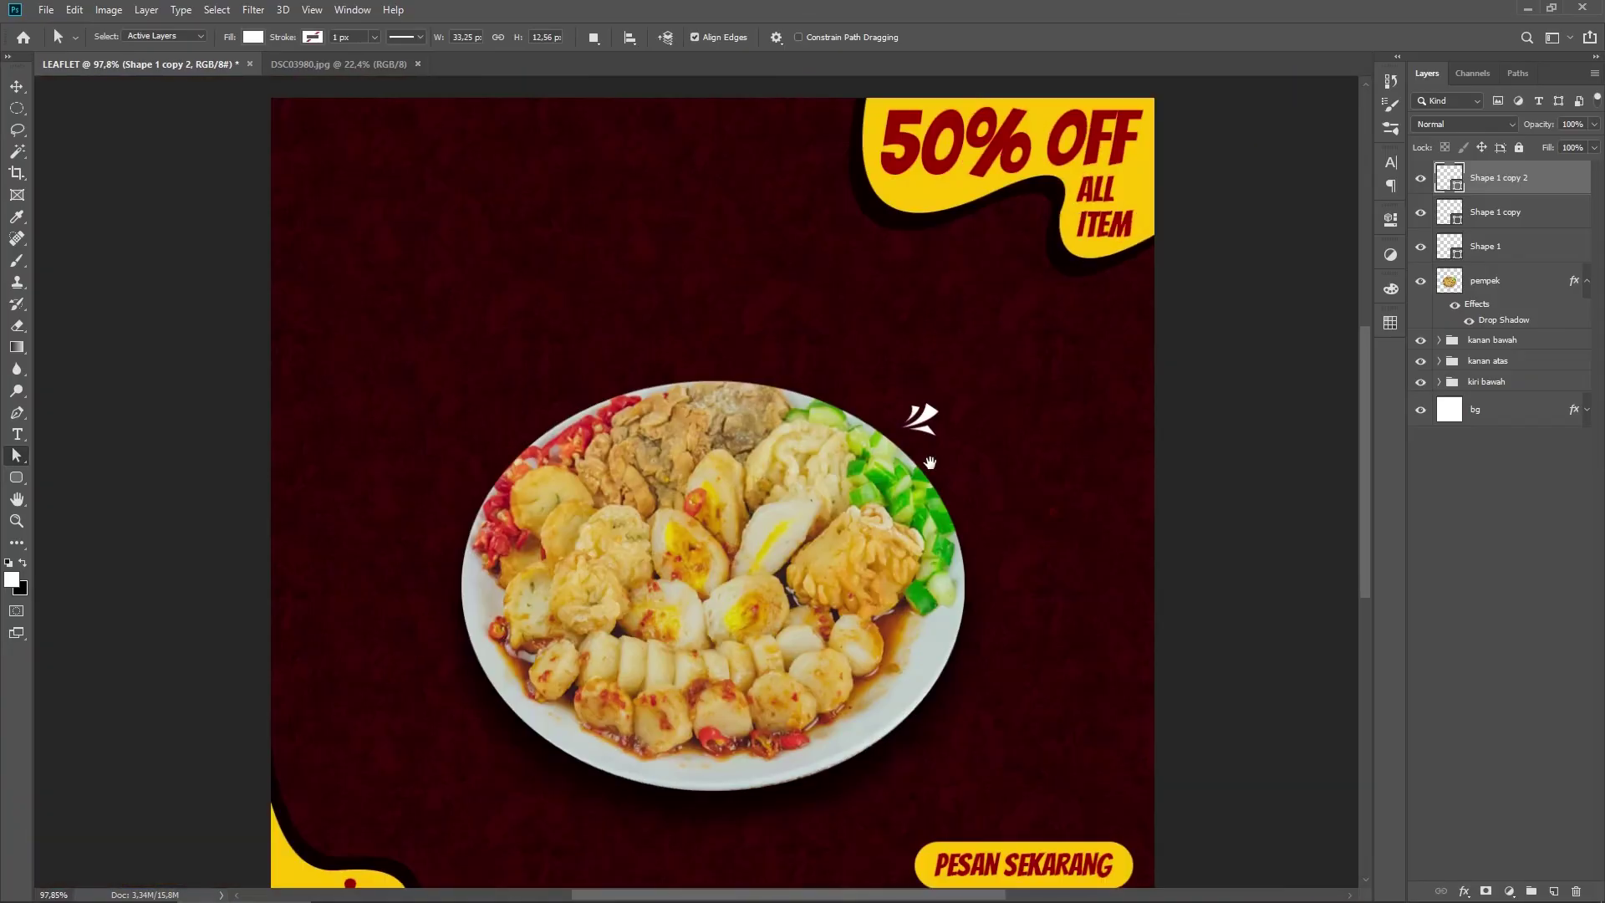
left_click(1516, 256, "shift")
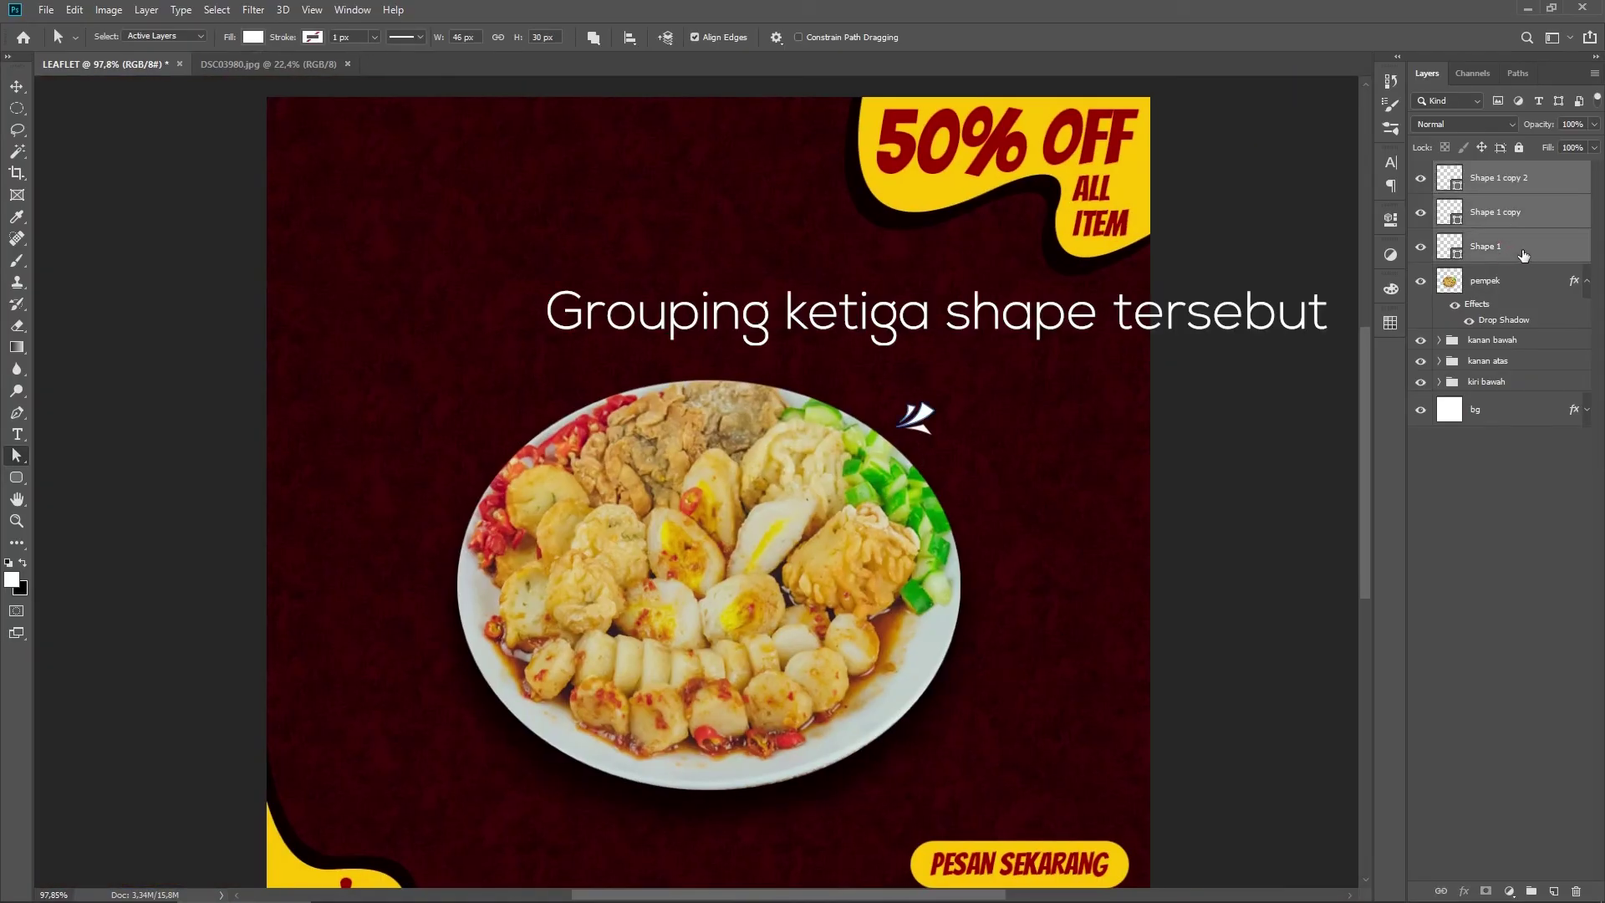
key("ctrl+g")
double_click(1487, 172)
type("detail 1")
key("Return")
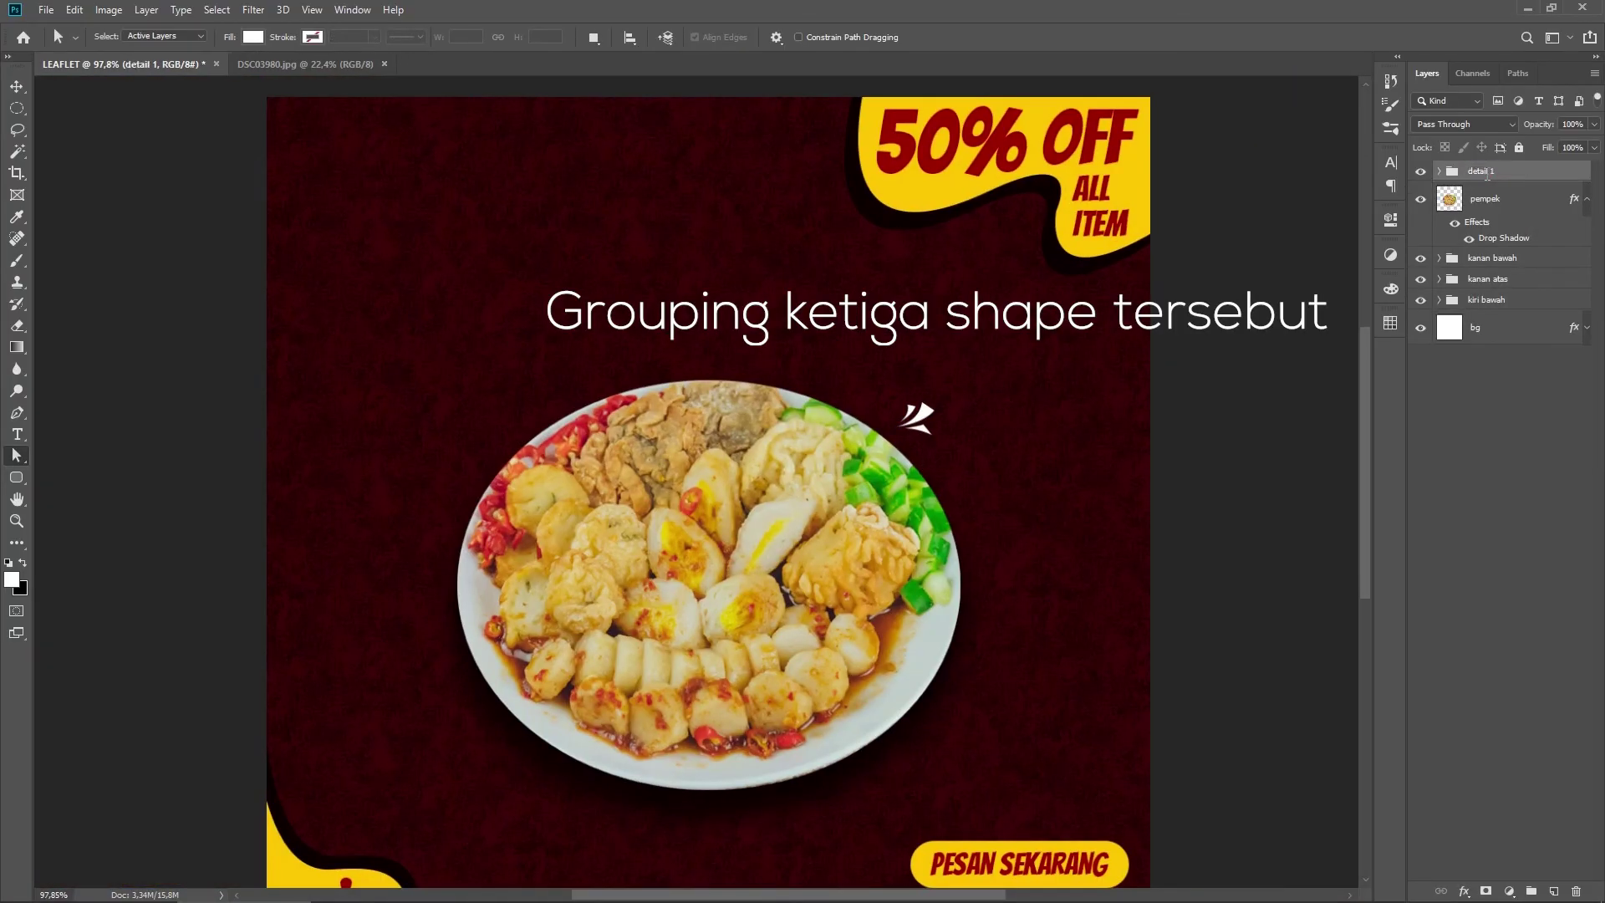
Step: Duplicate the group as 'detail 2', moved down beside the plate and rotated clockwise
left_click_drag(1506, 178, 1512, 171)
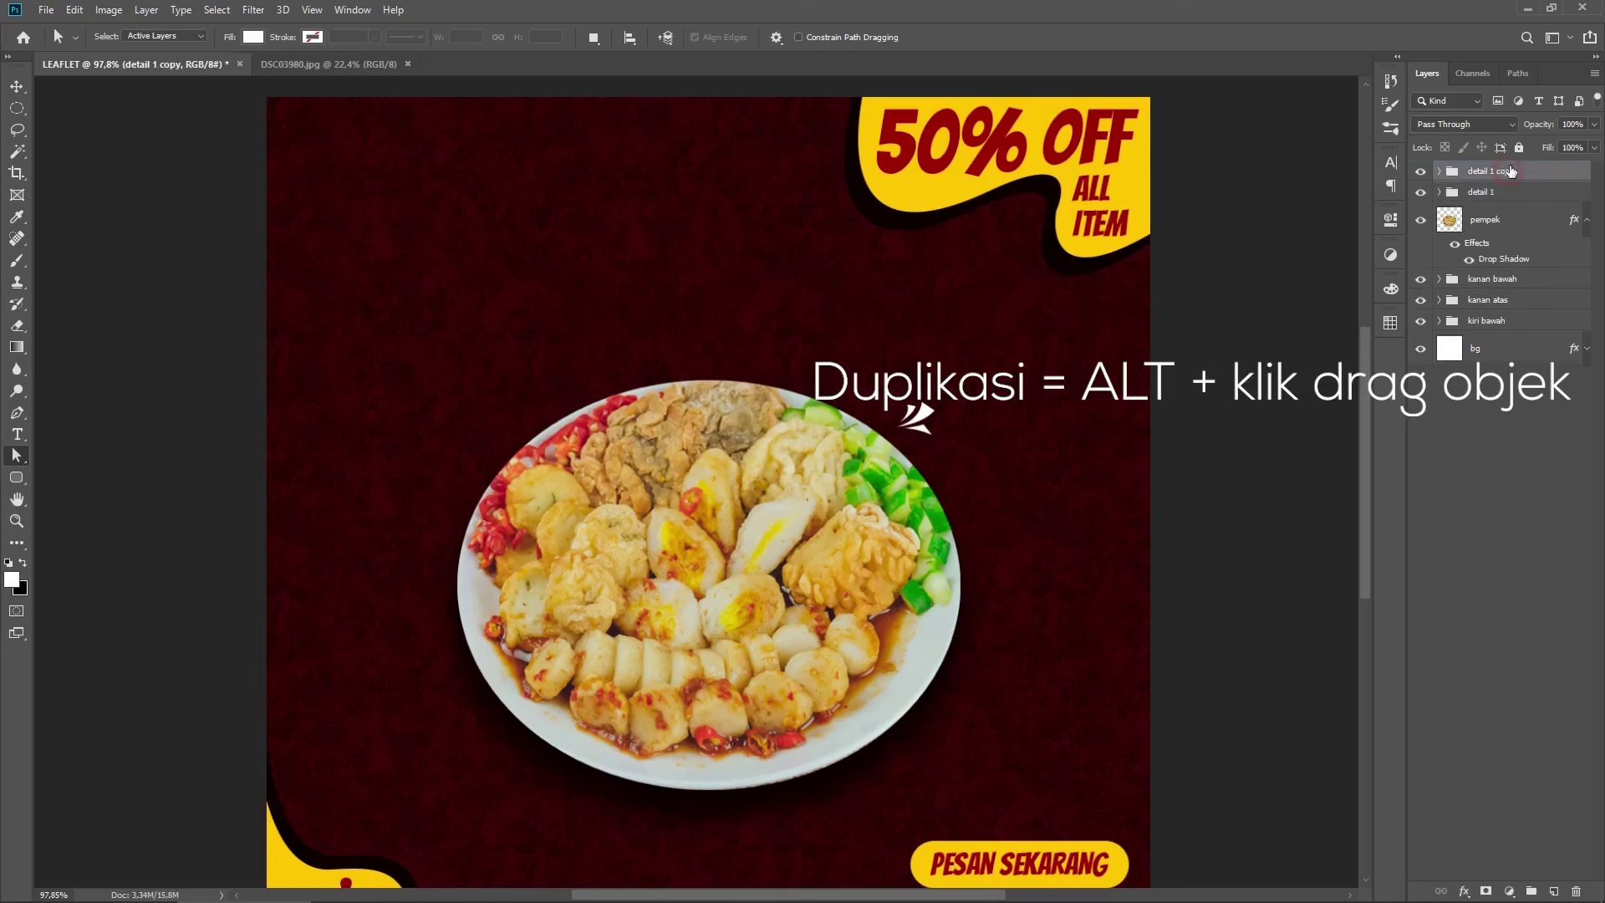
double_click(1497, 171)
type("detail 2")
key("Return")
key("ctrl+t")
left_click_drag(923, 415, 967, 692)
mouse_move(994, 669)
left_mouse_down()
mouse_move(1001, 710)
mouse_move(970, 726)
mouse_move(1008, 687)
left_mouse_up()
key("Return")
Step: Duplicate again as 'detail 3' and rotate it into place on the plate's left
left_click_drag(1508, 174, 1525, 172)
double_click(1487, 173)
type("3")
key("Return")
key("ctrl+t")
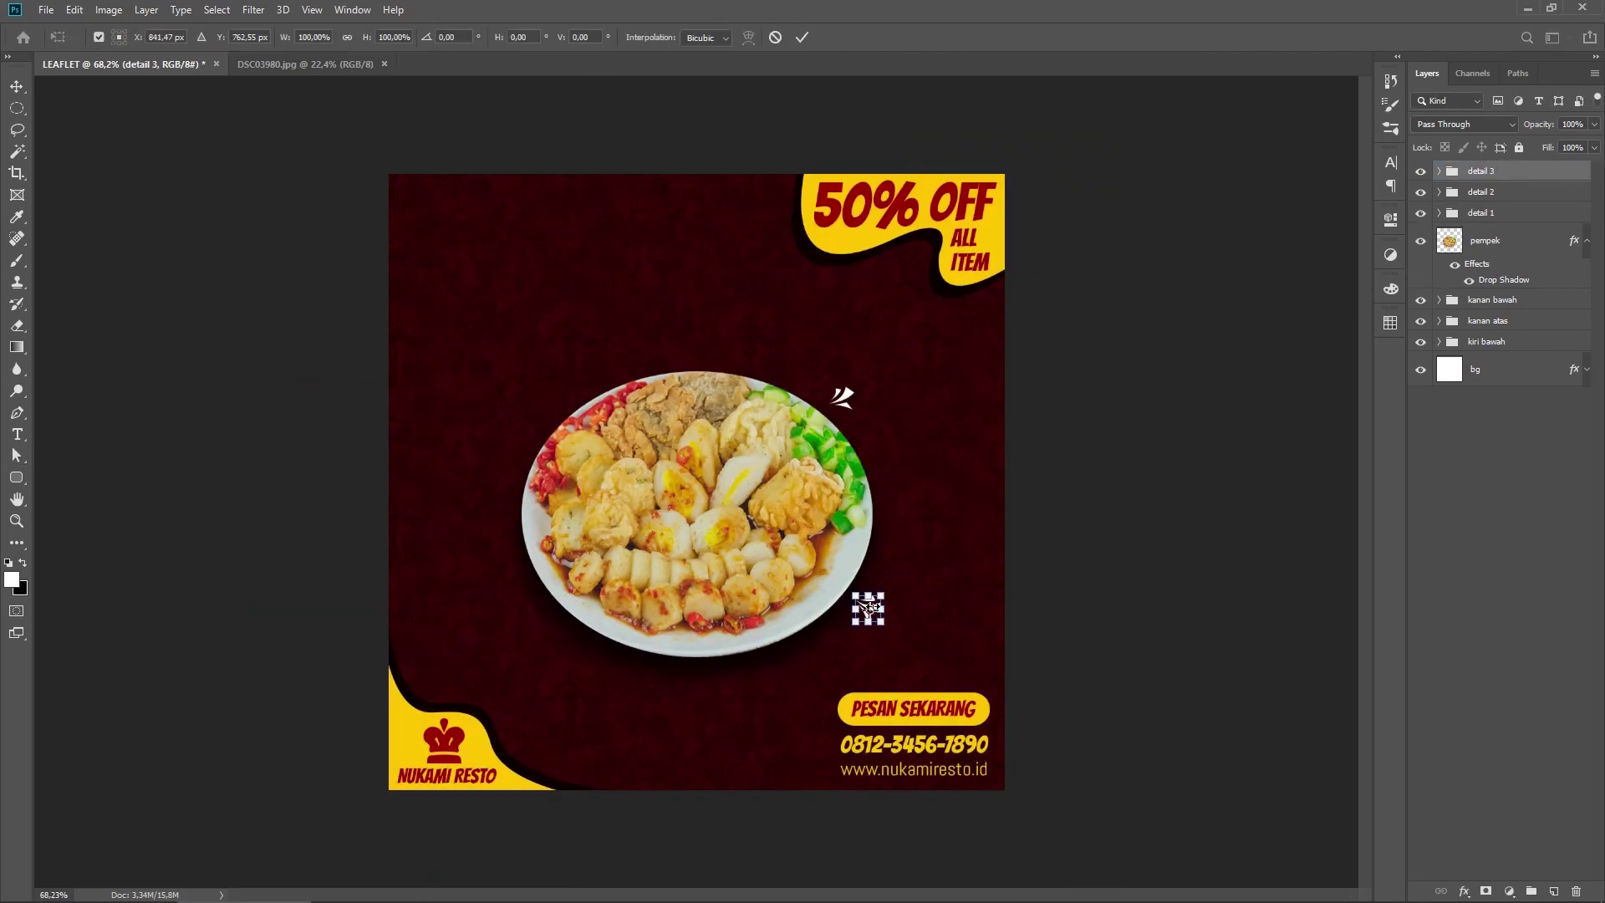
left_click_drag(731, 602, 938, 591)
left_click_drag(1066, 611, 281, 644)
left_click_drag(311, 655, 242, 697)
left_click_drag(275, 630, 278, 607)
key("Return")
Step: Move the left white accent mark slightly higher and select the plate and detail layers
left_click_drag(915, 577, 675, 571)
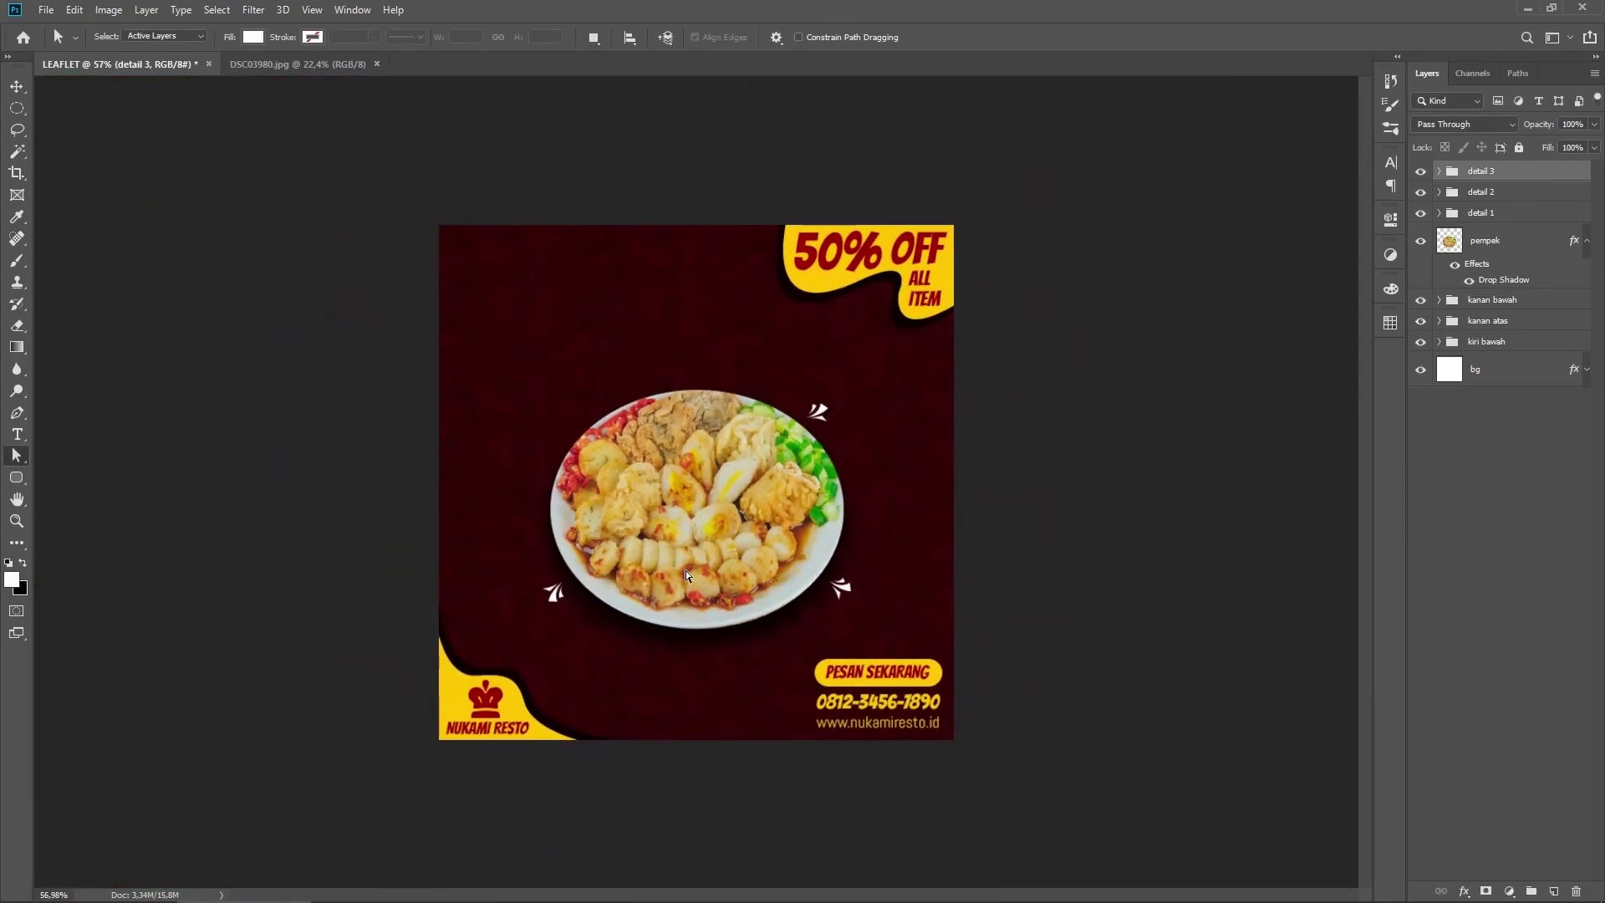
key("ctrl+0")
left_click(1501, 242, "shift")
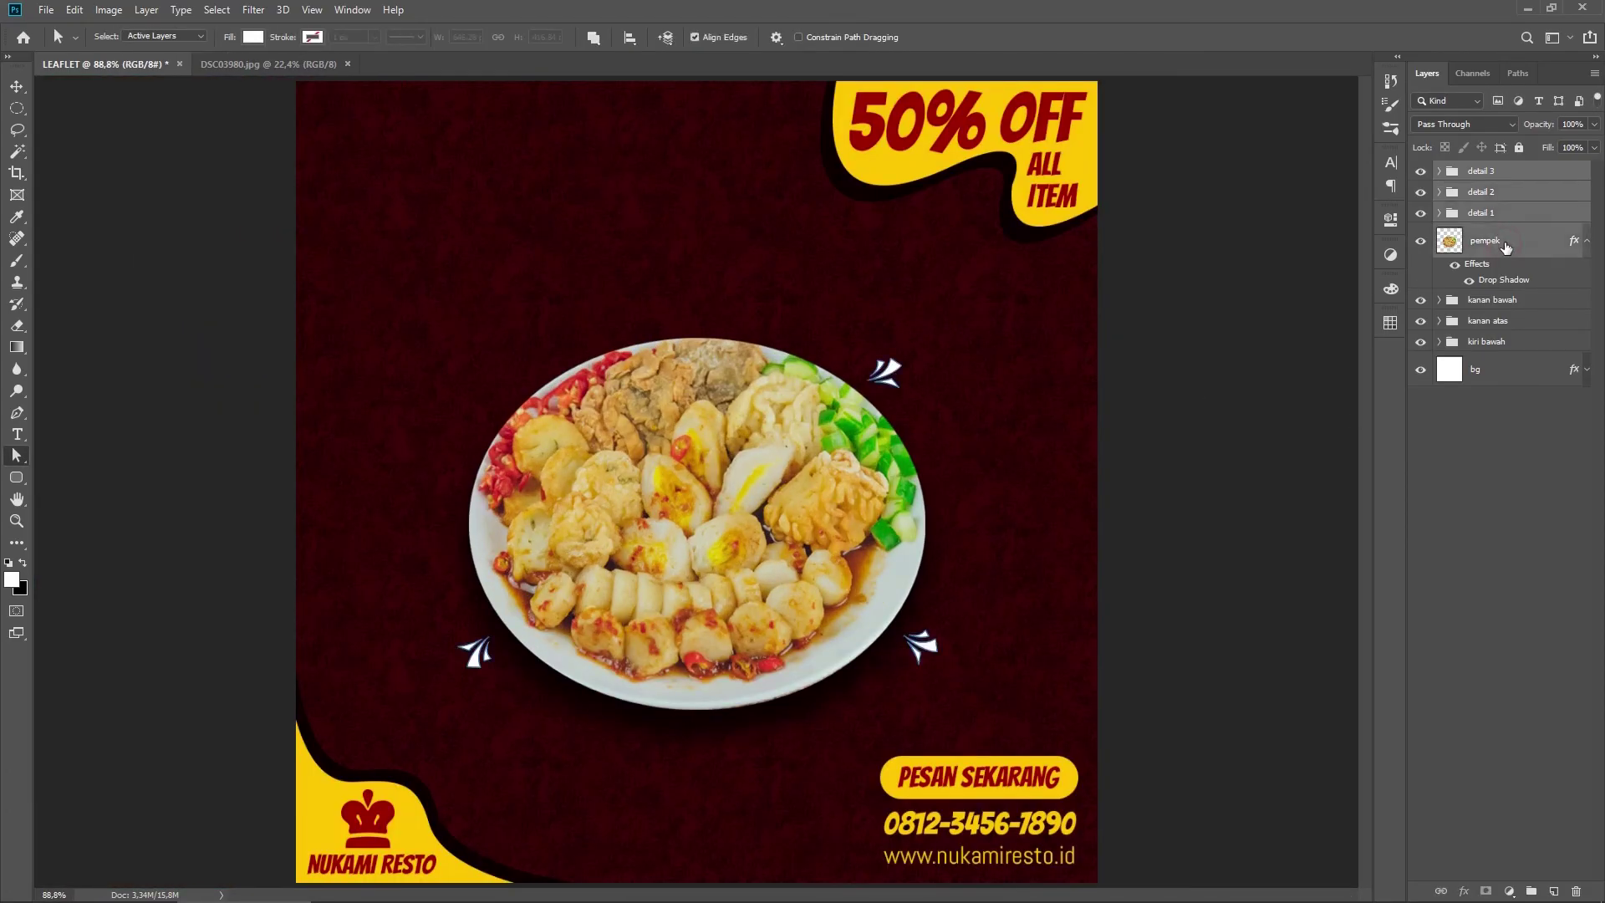
Step: Group the plate photo and detail layers as 'tengah'
key("ctrl+g")
double_click(1497, 172)
type("tengah")
key("Return")
Step: Add the two-line headline 'PEMPEK NUKAMI / LEGENDARIS' at 98 pt with tighter line spacing
key("t")
left_click(358, 174)
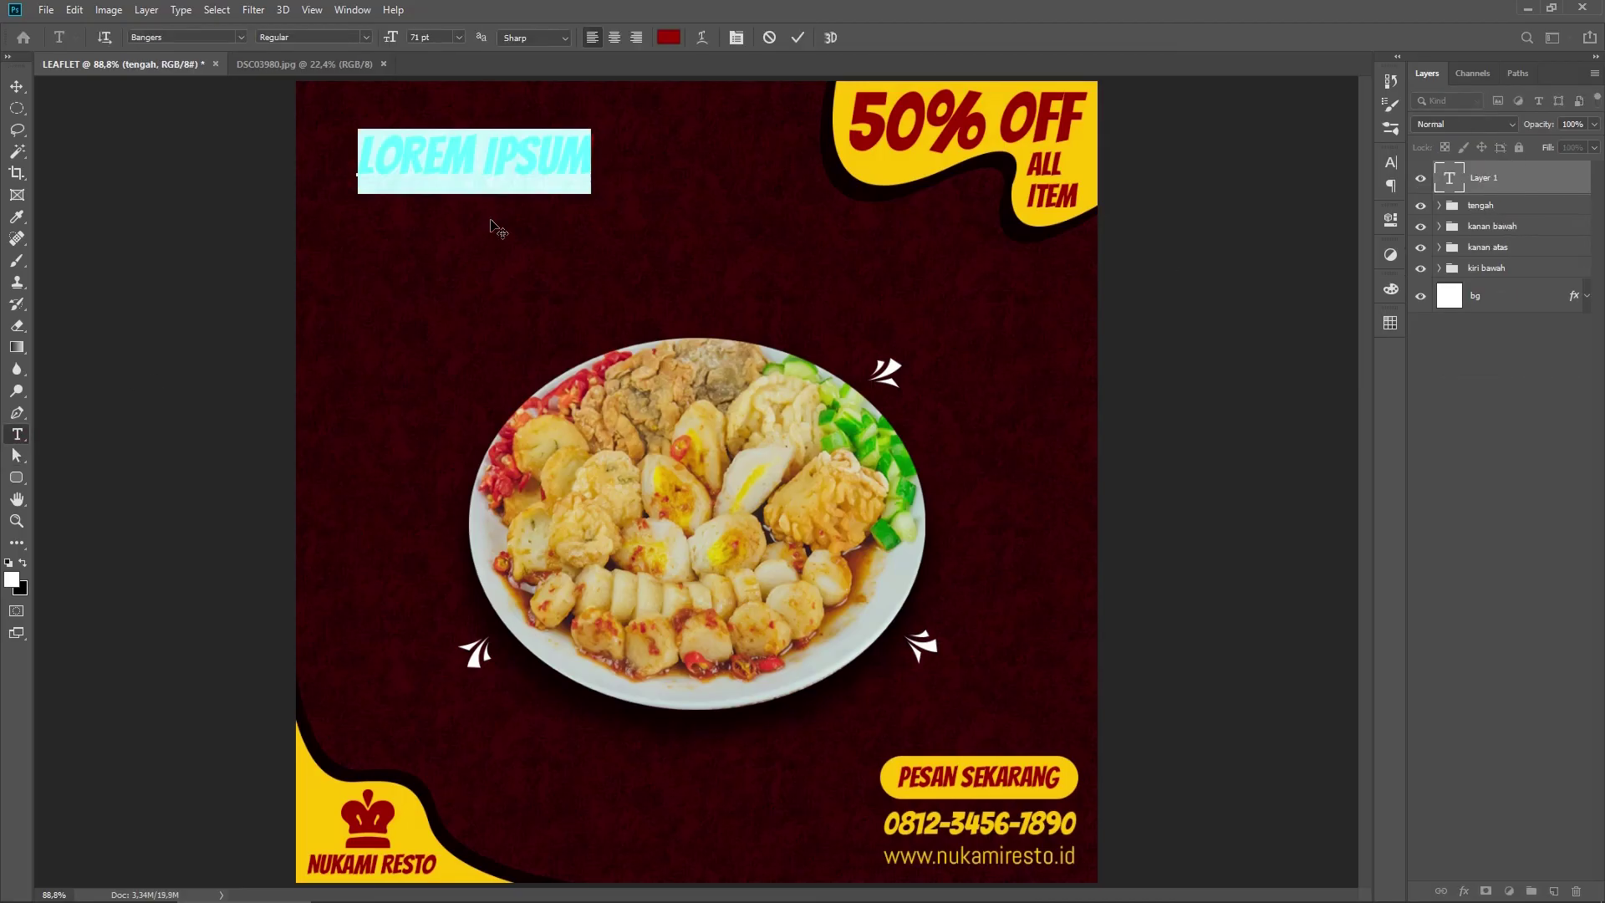
type("PEMPEK NUKAMI")
key("Return")
type("LEGENDARIS")
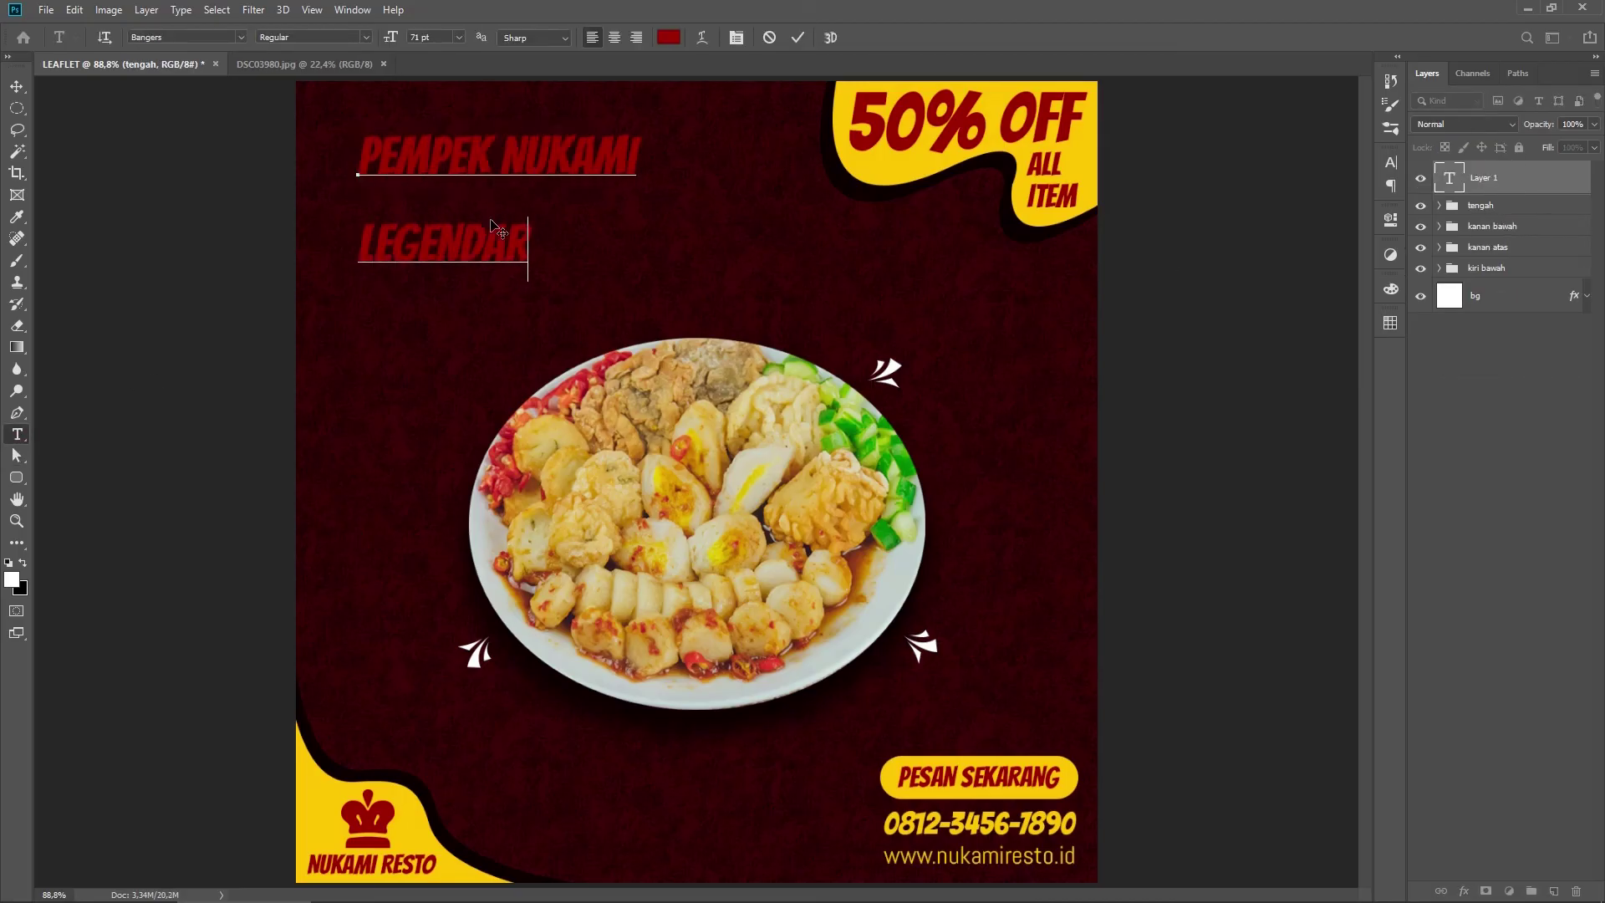
key("ctrl+a")
key("ctrl+t")
left_click_drag(1299, 208, 1257, 213)
left_click_drag(1202, 207, 1316, 212)
left_click_drag(1209, 214, 1204, 214)
left_click(923, 146)
Step: Colour the headline white and the word NUKAMI yellow ffc600
left_click(579, 169)
key("ctrl+a")
left_click(668, 37)
left_click(595, 457)
left_click(974, 450)
double_click(595, 143)
left_click(669, 38)
left_click(878, 167)
left_click(975, 449)
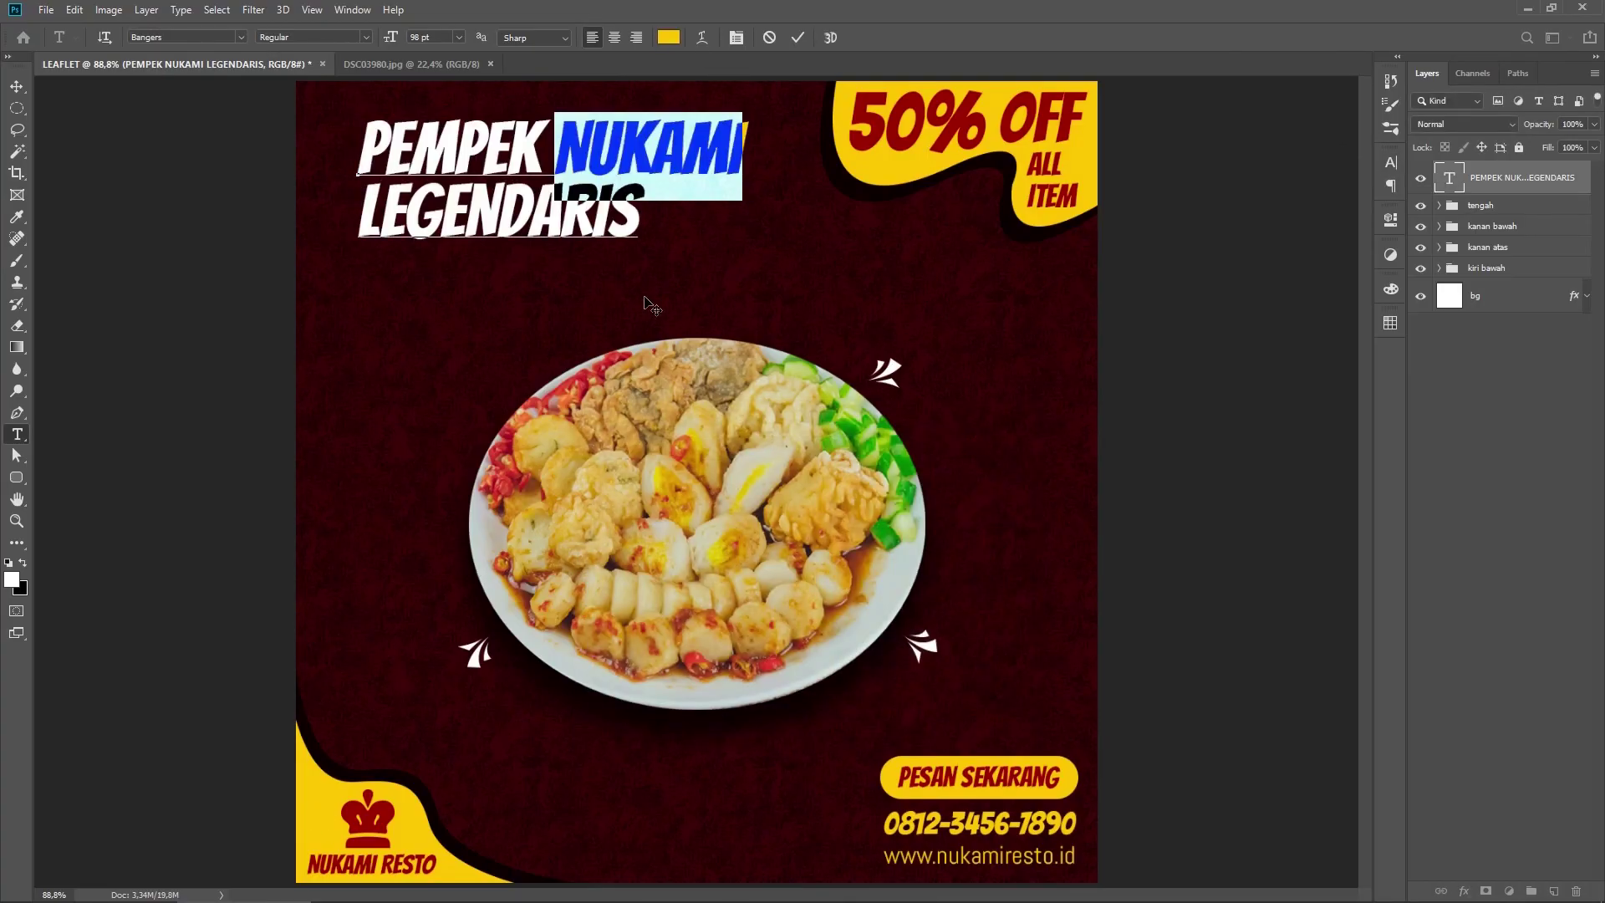
left_click(798, 38)
Step: Add the subtitle 'MAKANAN KHAS PALEMBANG' below LEGENDARIS, scaled to about 56%
left_click(361, 266)
type("MAKANAN KHAS PALEMBANG")
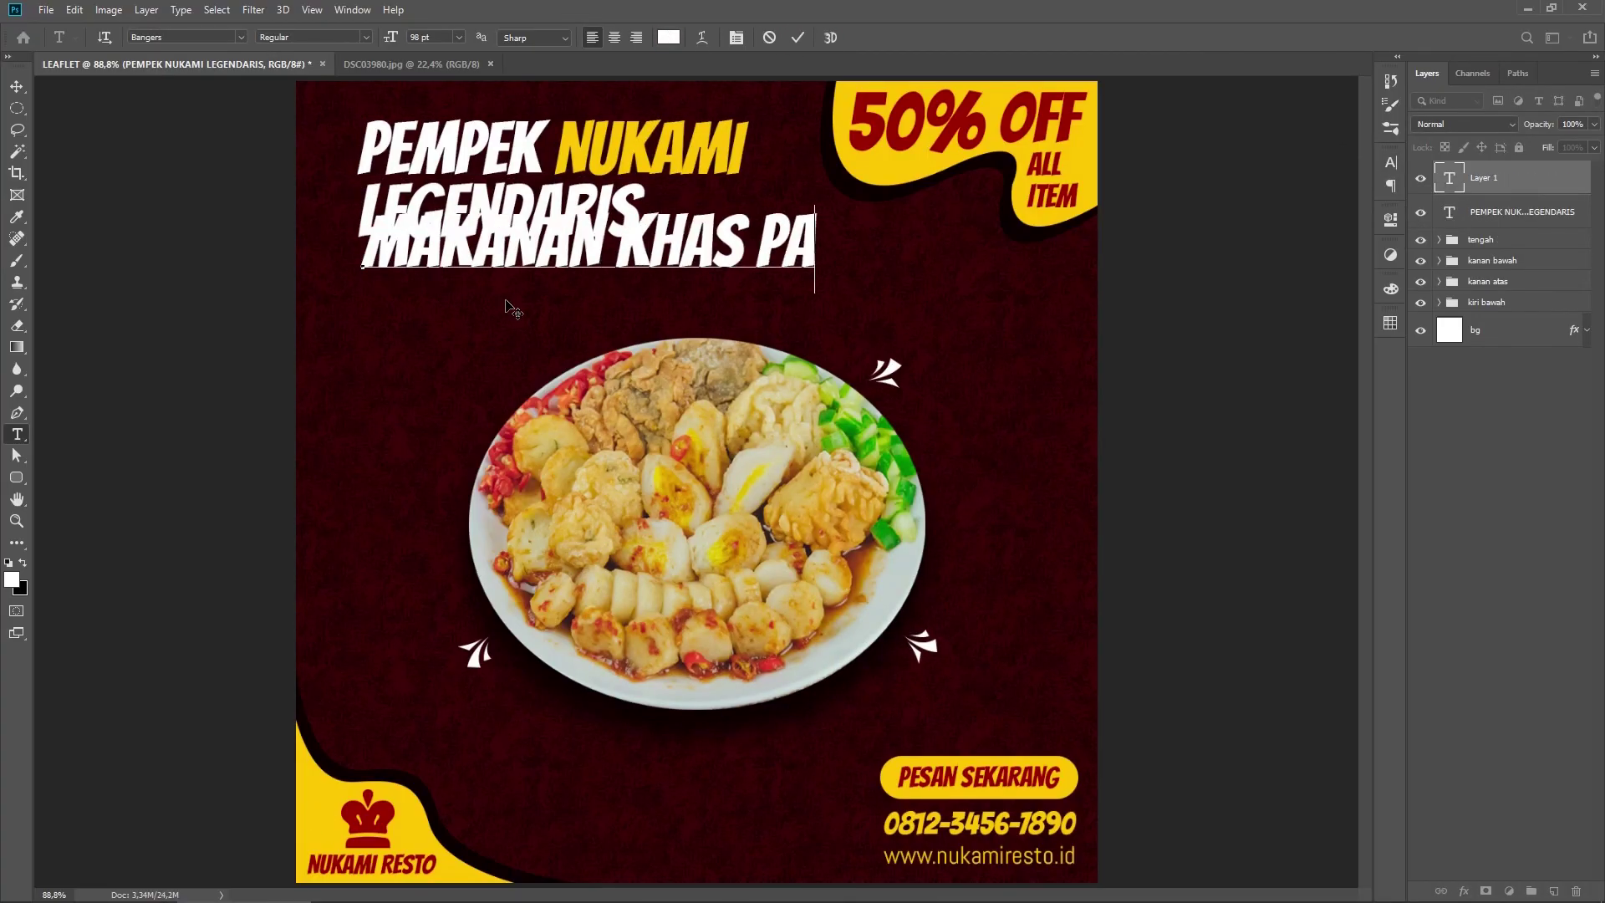
left_click_drag(514, 304, 509, 343)
left_click_drag(1042, 292, 643, 265)
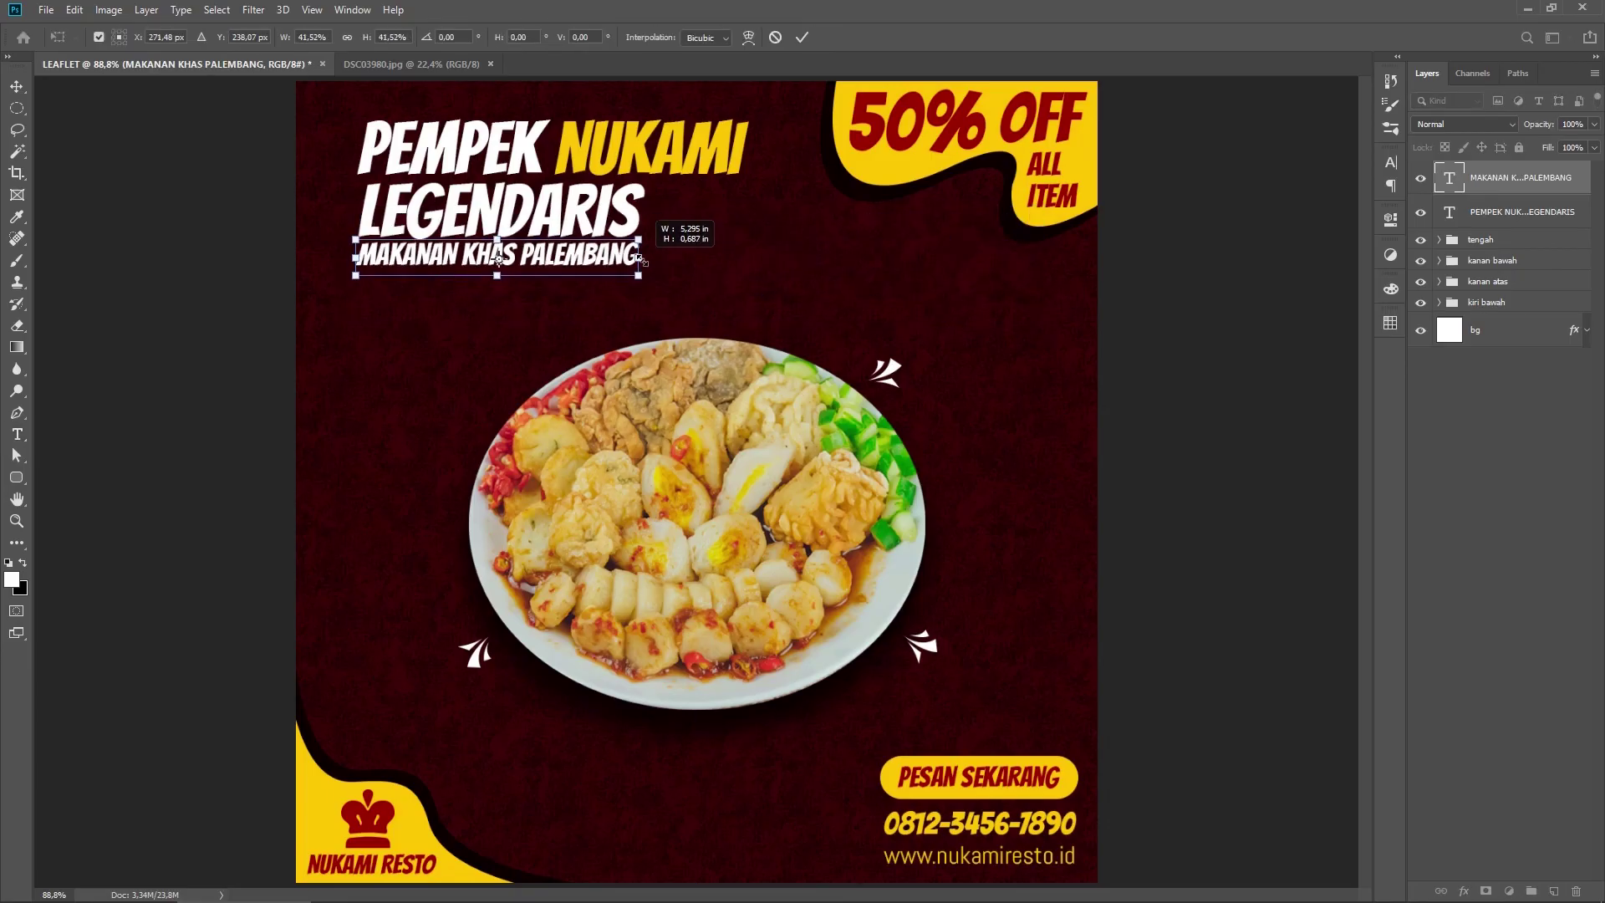
key("Return")
Step: Nudge the subtitle into place and colour it yellow
key("ctrl+t")
key("Up")
key("Return")
triple_click(585, 259)
left_click(668, 38)
left_click(334, 794)
left_click(973, 450)
left_click(798, 37)
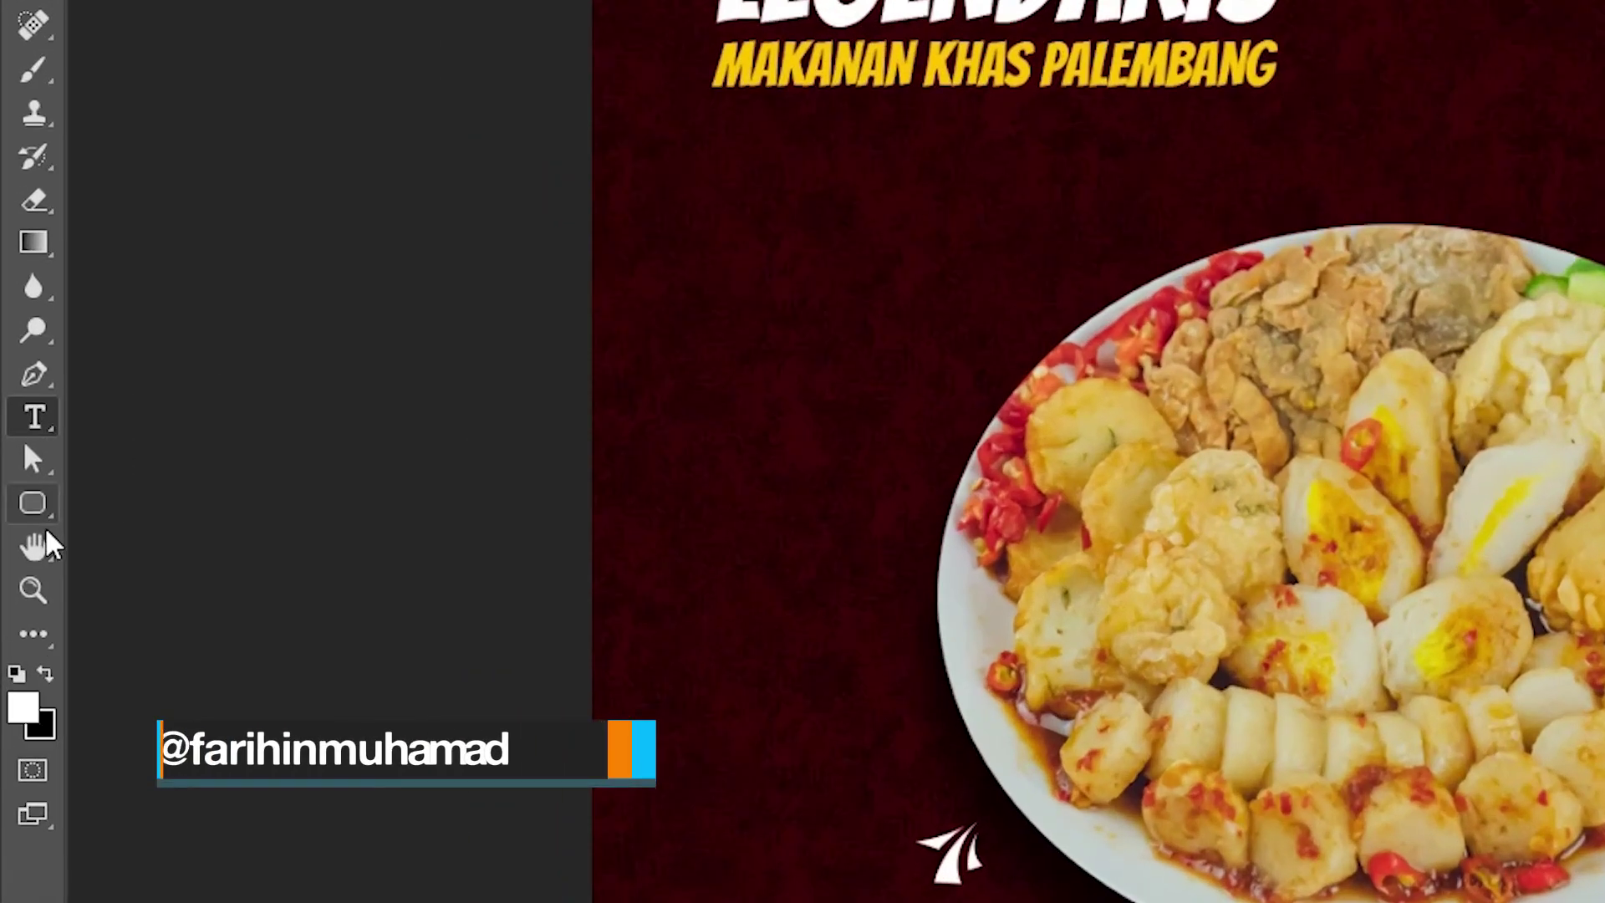
Step: Draw a yellow-filled circle with the Ellipse Tool left of the plate
right_click(29, 497)
left_click(236, 577)
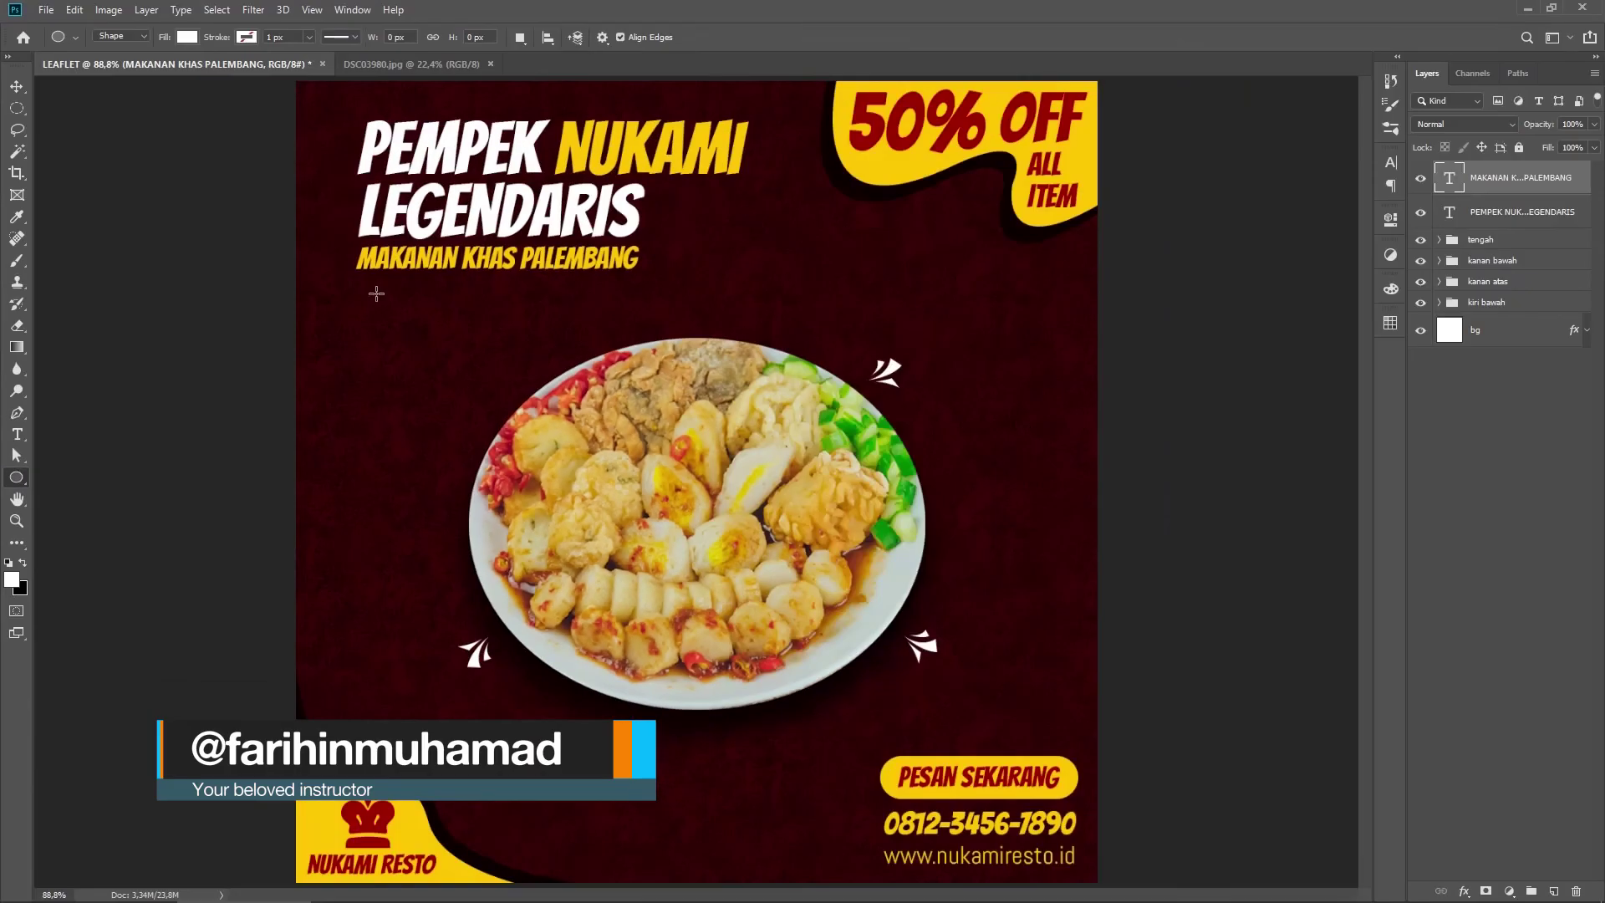
left_click_drag(359, 288, 470, 439)
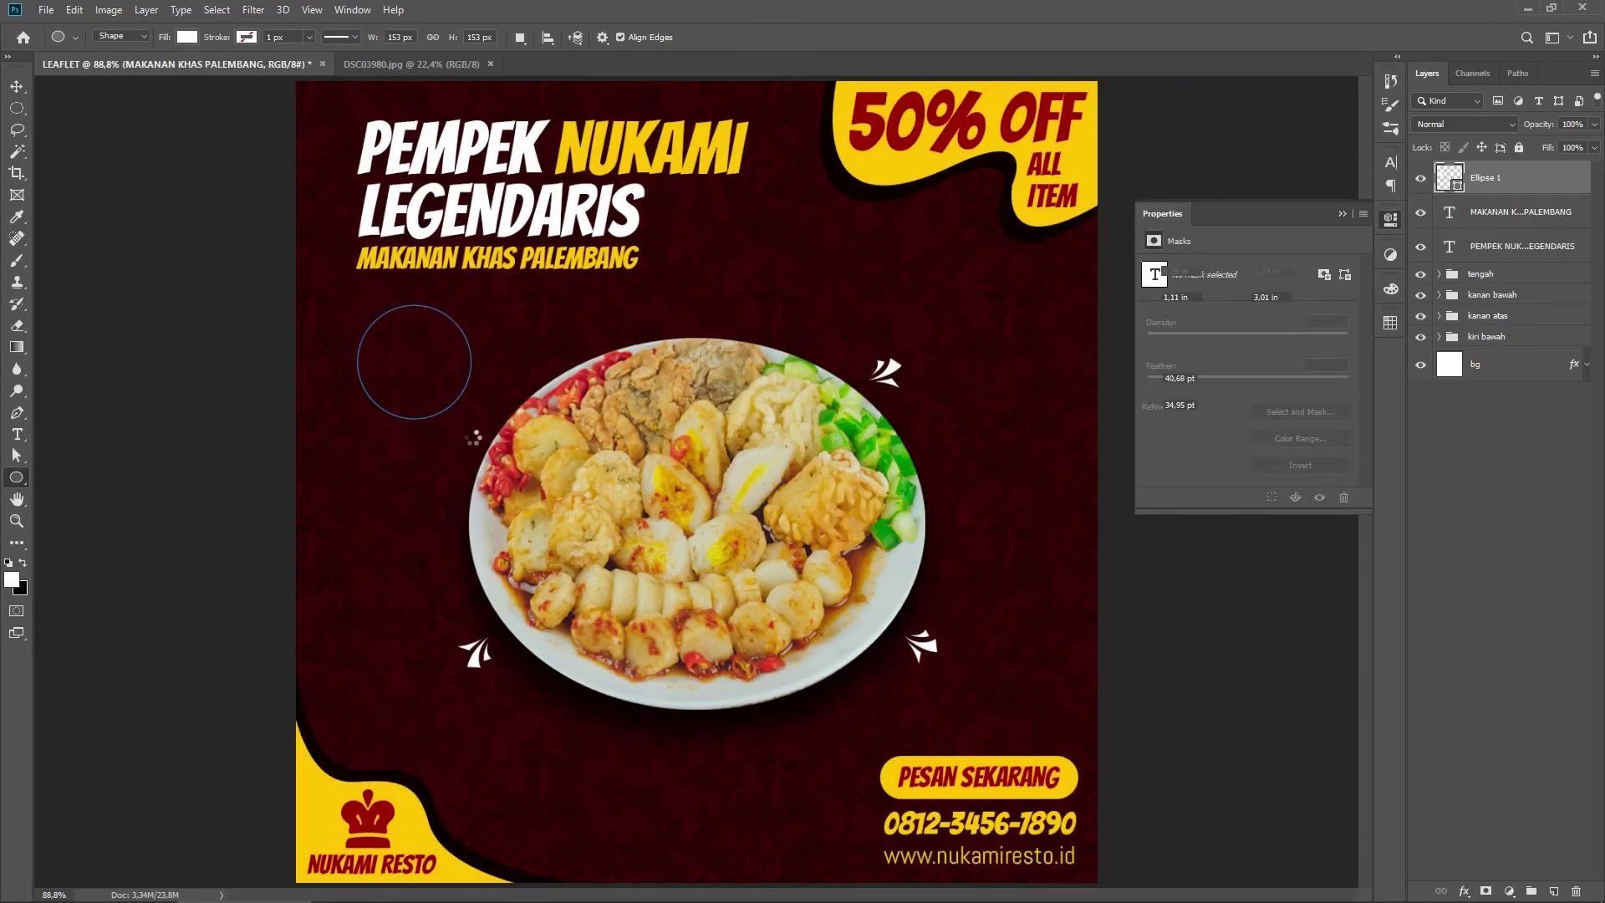
left_click(1151, 345)
left_click(1294, 376)
left_click(974, 450)
key("Return")
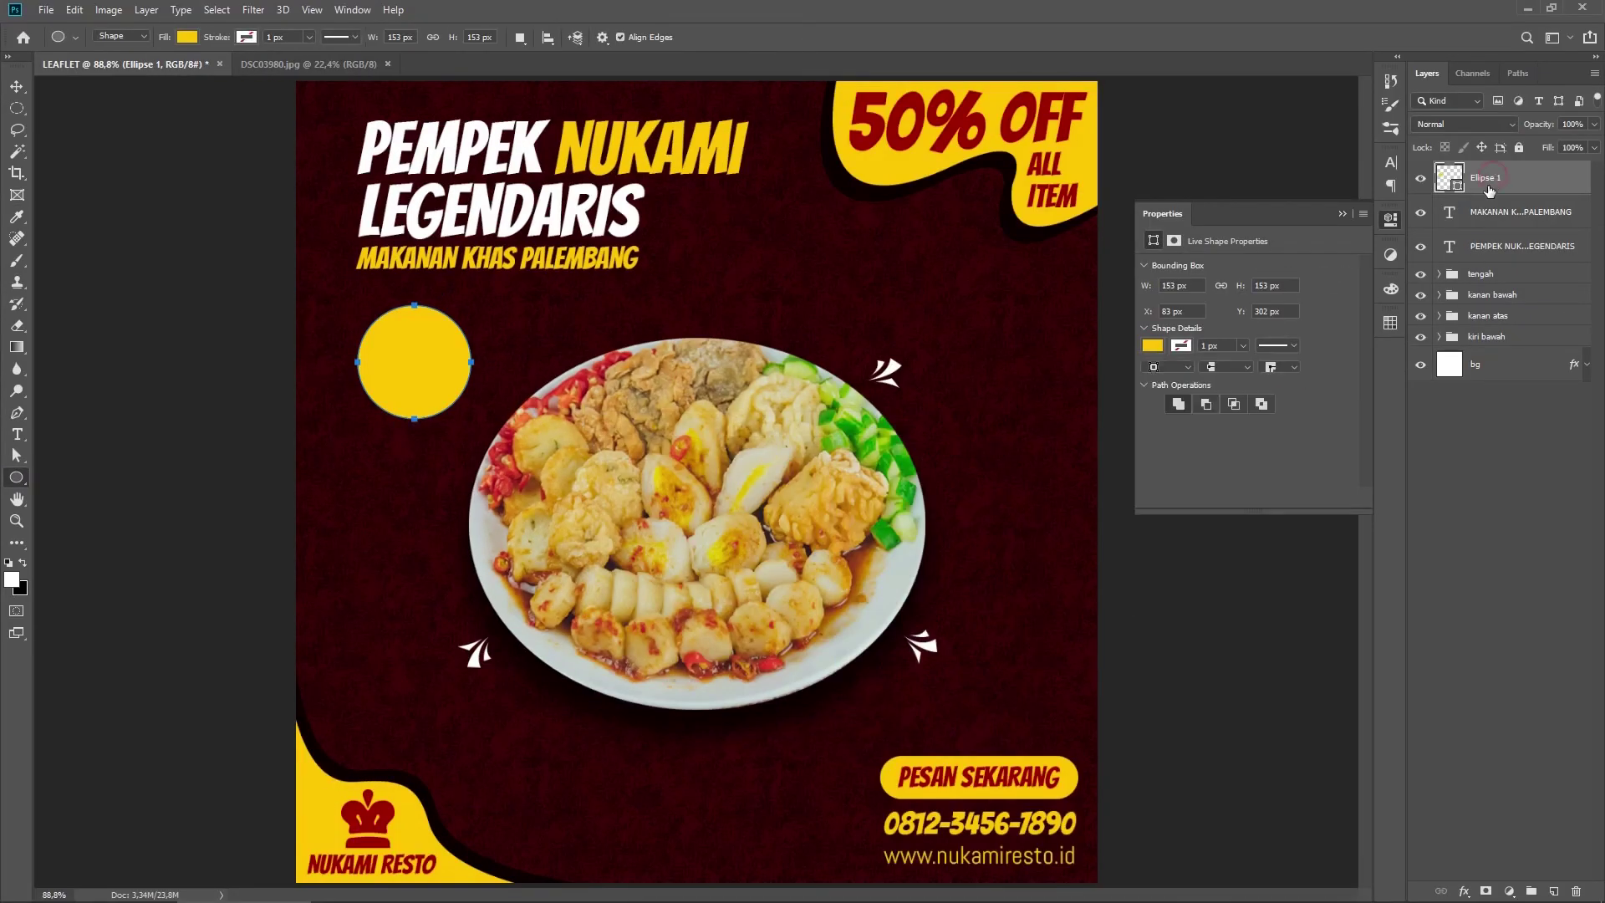
Step: Duplicate the yellow circle and shrink the copy around its centre to 134 px
key("ctrl+j")
key("ctrl+t")
left_click_drag(471, 305, 465, 312)
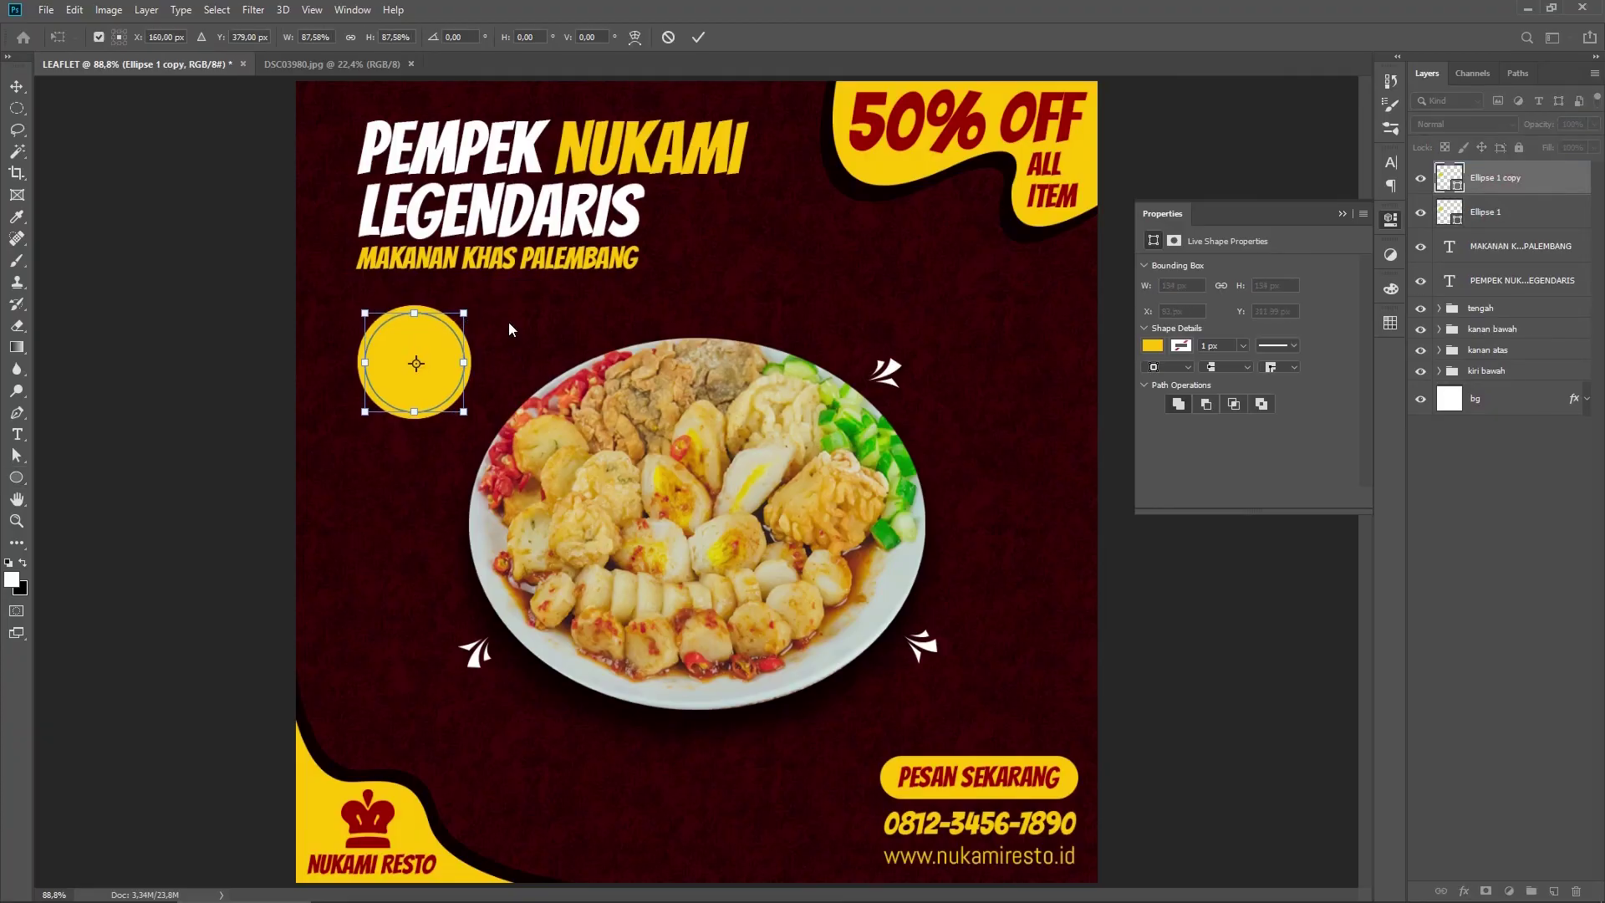
key("Return")
Step: Give the circle copy no fill and a dark red 2.5 px outline
left_click(1152, 346)
left_click(1159, 376)
left_click(1180, 347)
left_click(1313, 377)
left_click(1034, 197)
left_click(973, 449)
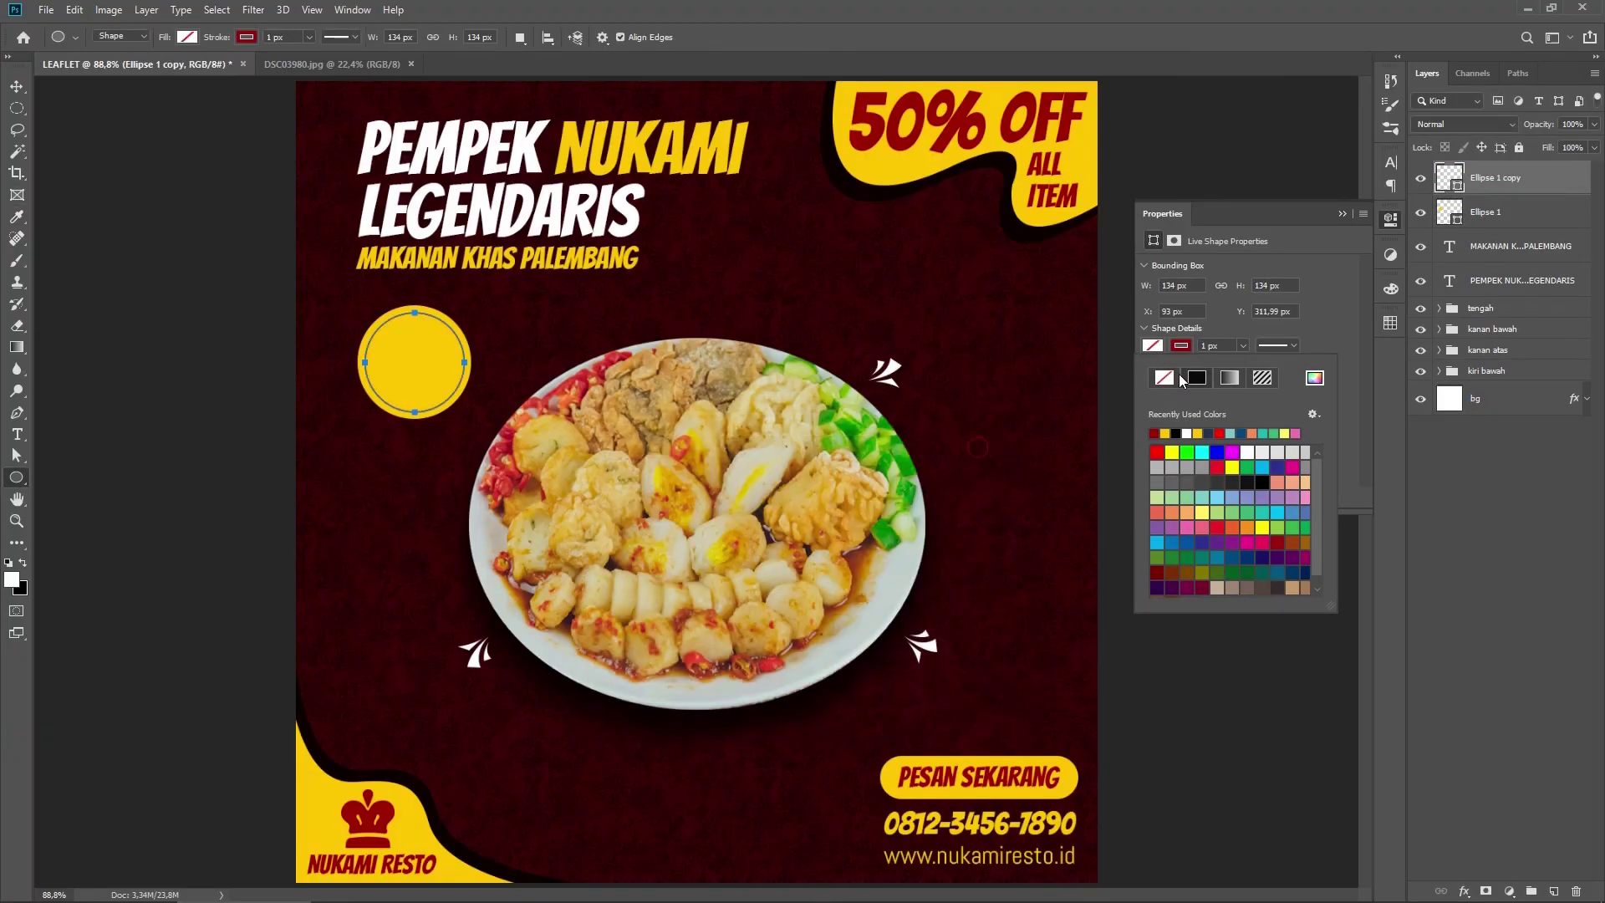
left_click(1243, 346)
left_click_drag(1244, 365, 1246, 364)
left_click(1226, 346)
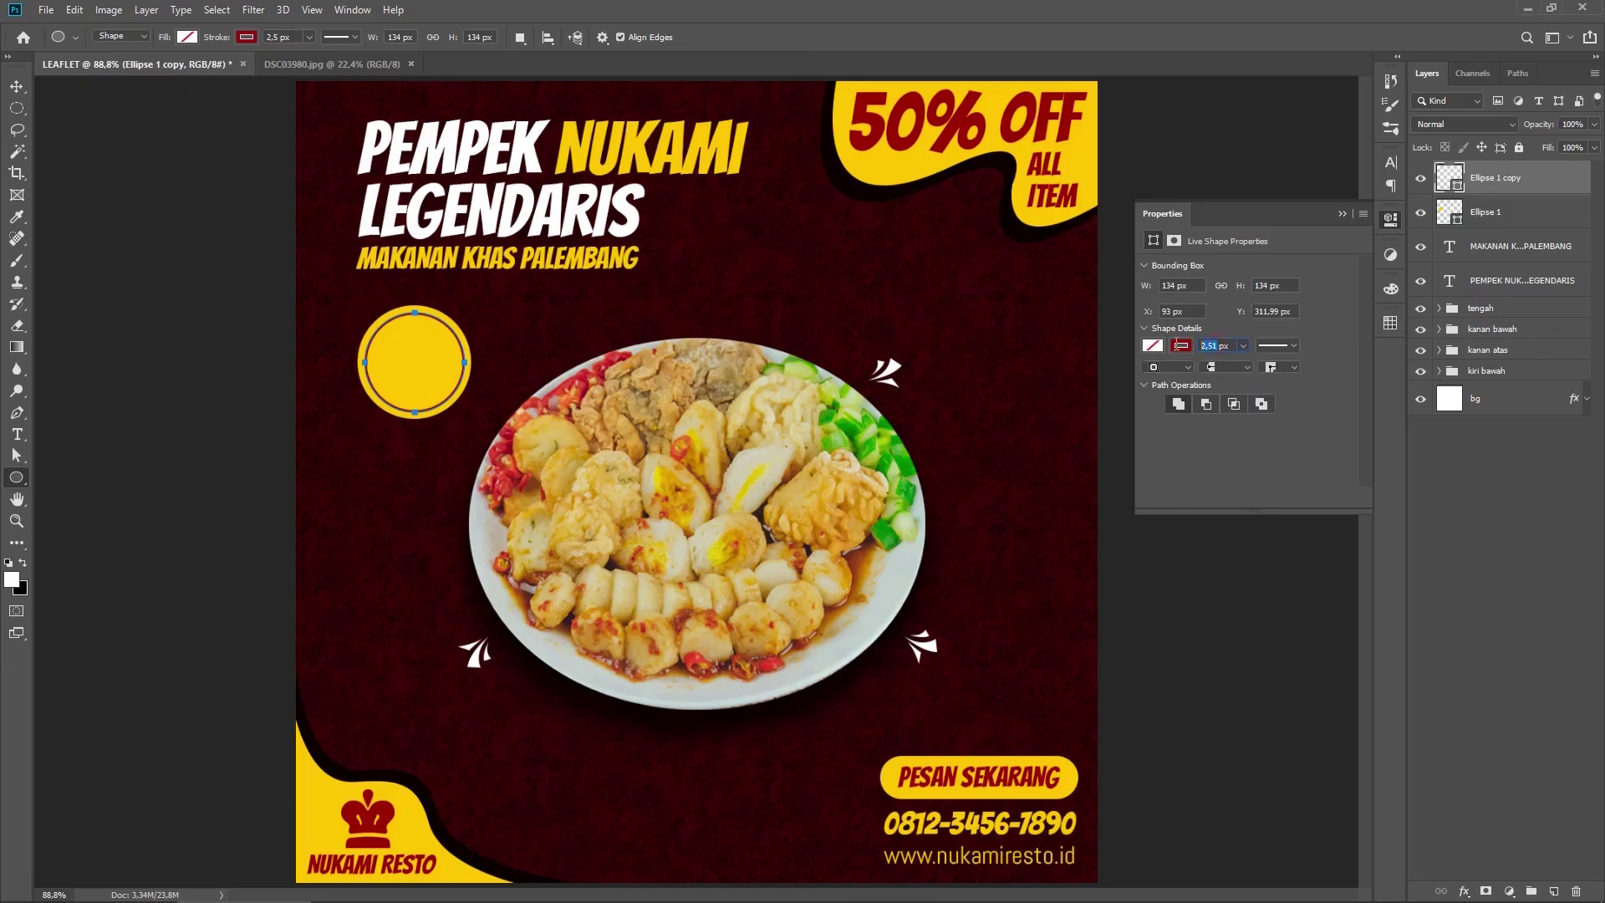
left_click(1497, 215)
left_click(1510, 178)
left_click(1388, 220)
Step: Add centred red text 'PERIODE / 10-14 MEI / 2022' on three lines
key("t")
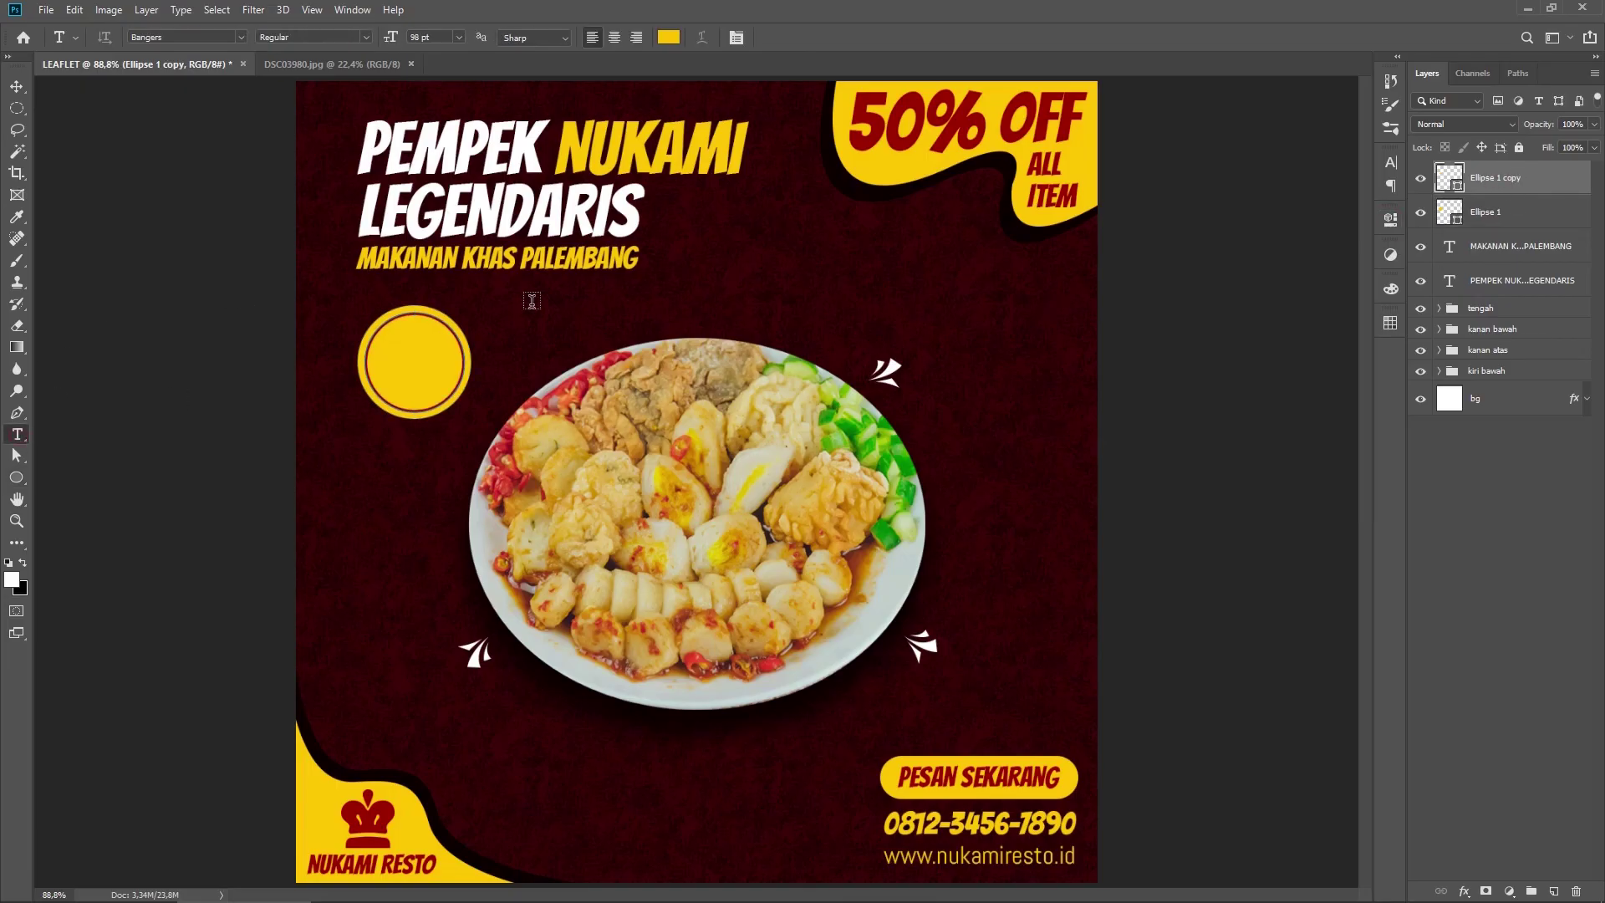
left_click(568, 308)
type("PERIODE")
key("Return")
type("10-")
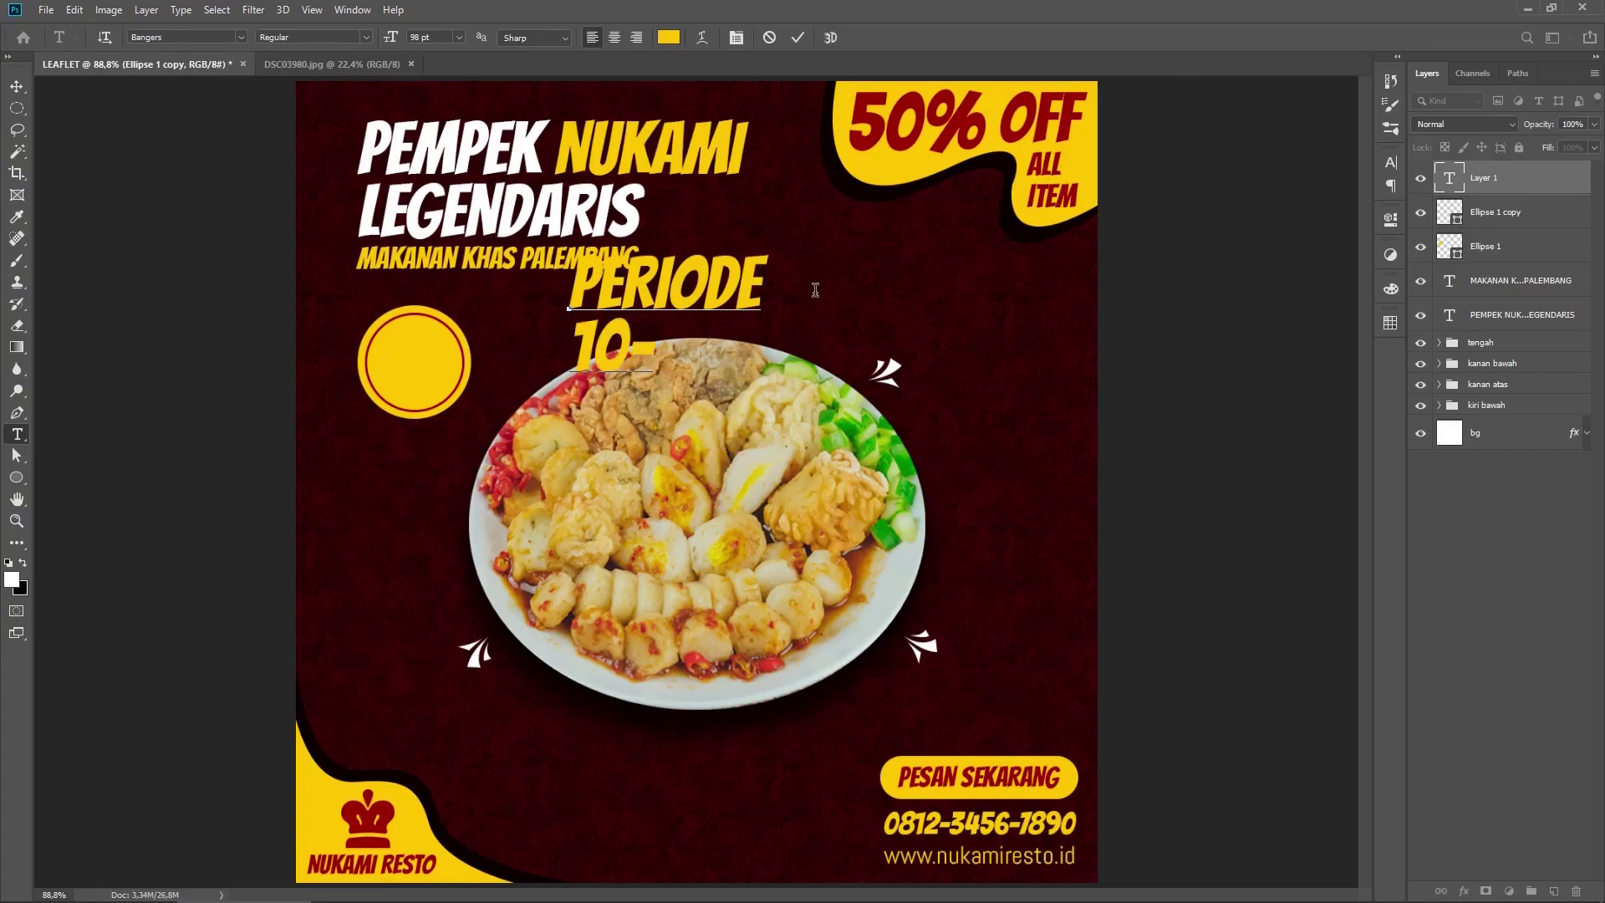
type("14 MEI")
key("Return")
type("2022")
key("ctrl+a")
left_click(669, 37)
left_click(860, 108)
key("Return")
left_click(615, 37)
key("ctrl+Return")
Step: Scale the badge text to about 33% and place it on the yellow circle
key("ctrl+t")
left_click_drag(691, 457, 612, 387)
left_click_drag(600, 346, 442, 366)
key("Return")
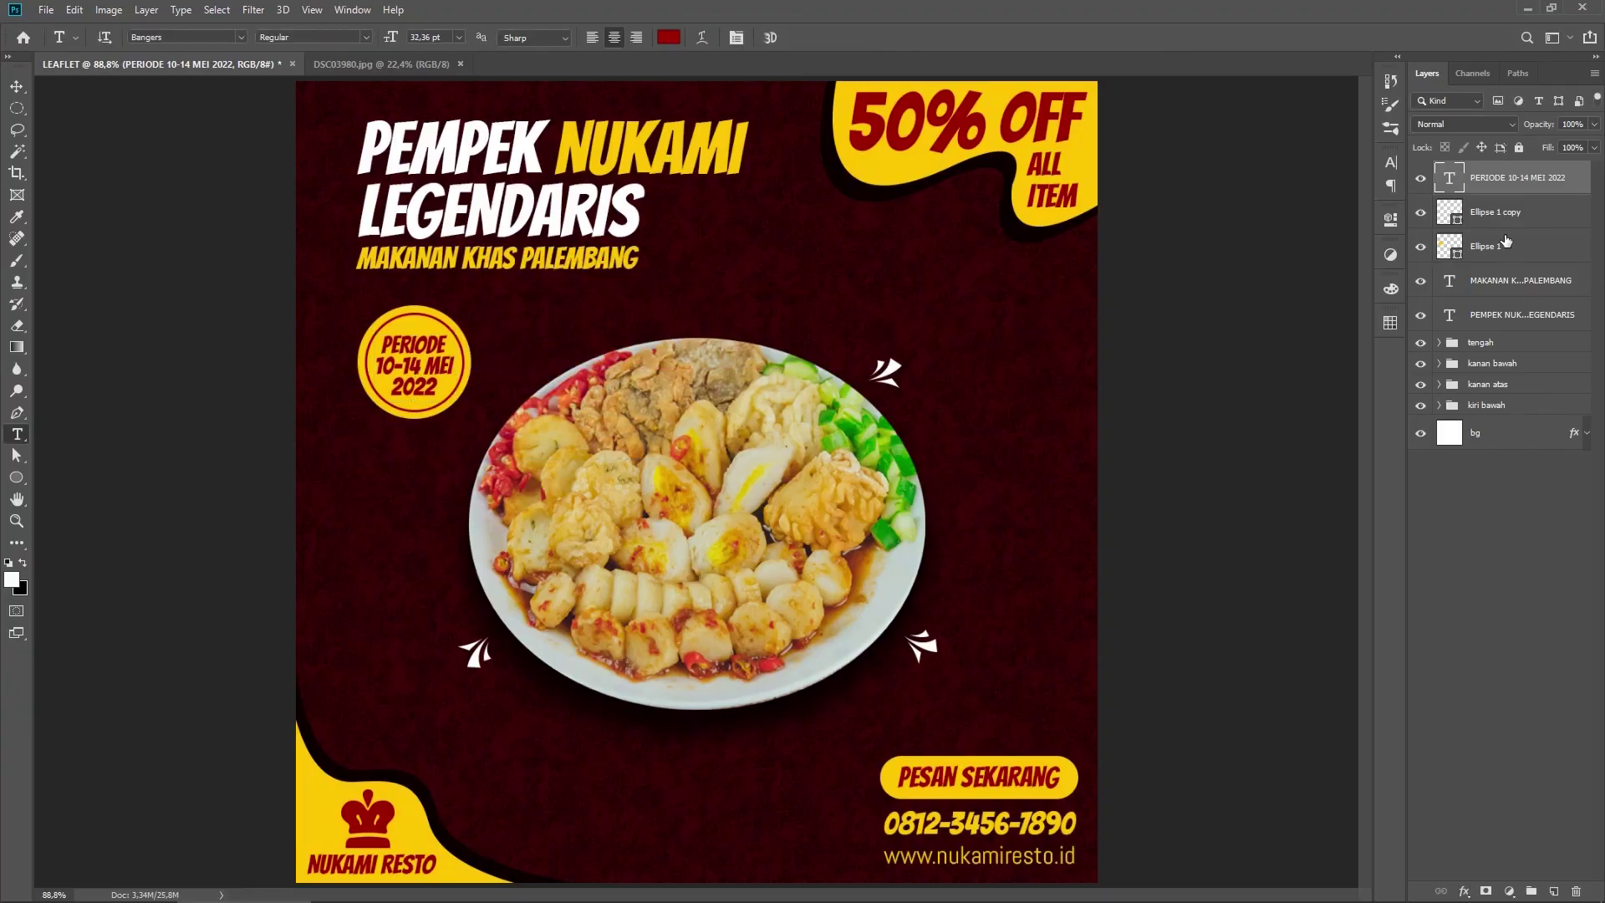
Step: Enlarge the headline and subtitle texts together to 112.5%
left_click(1532, 290)
left_click(1523, 318, "shift")
key("ctrl+t")
left_click_drag(356, 118, 337, 109)
left_click_drag(747, 268, 778, 286)
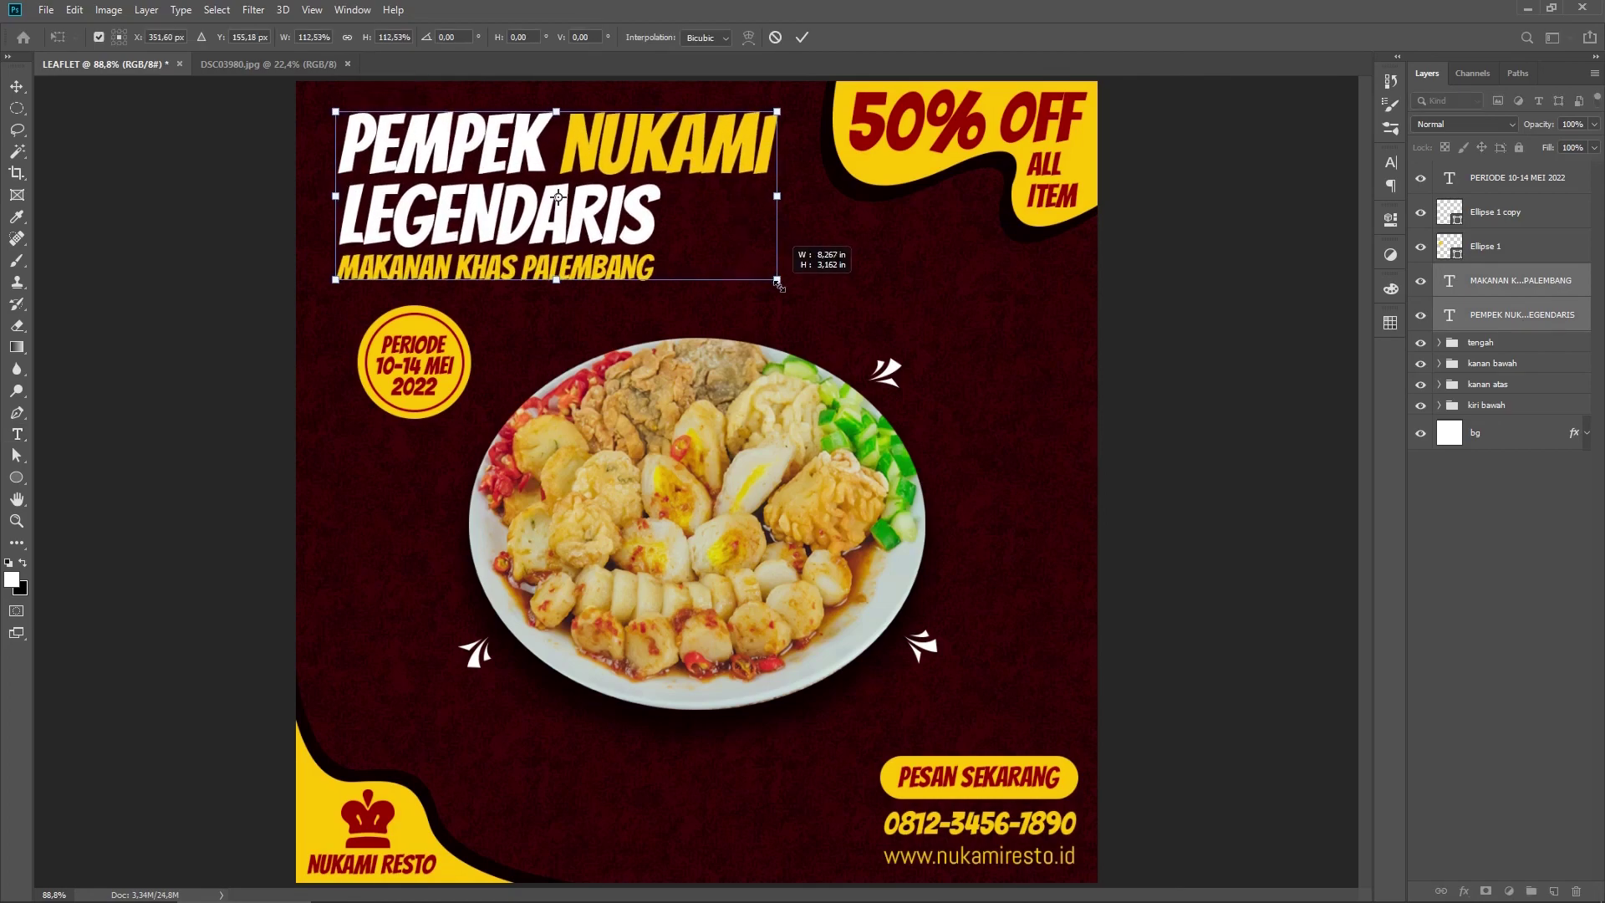
key("Return")
Step: Move the whole badge (text and both circles) further left
left_click(1514, 246)
left_click(1504, 212, "shift")
left_click(1513, 177, "shift")
key("ctrl+t")
left_click_drag(458, 329, 408, 364)
key("Return")
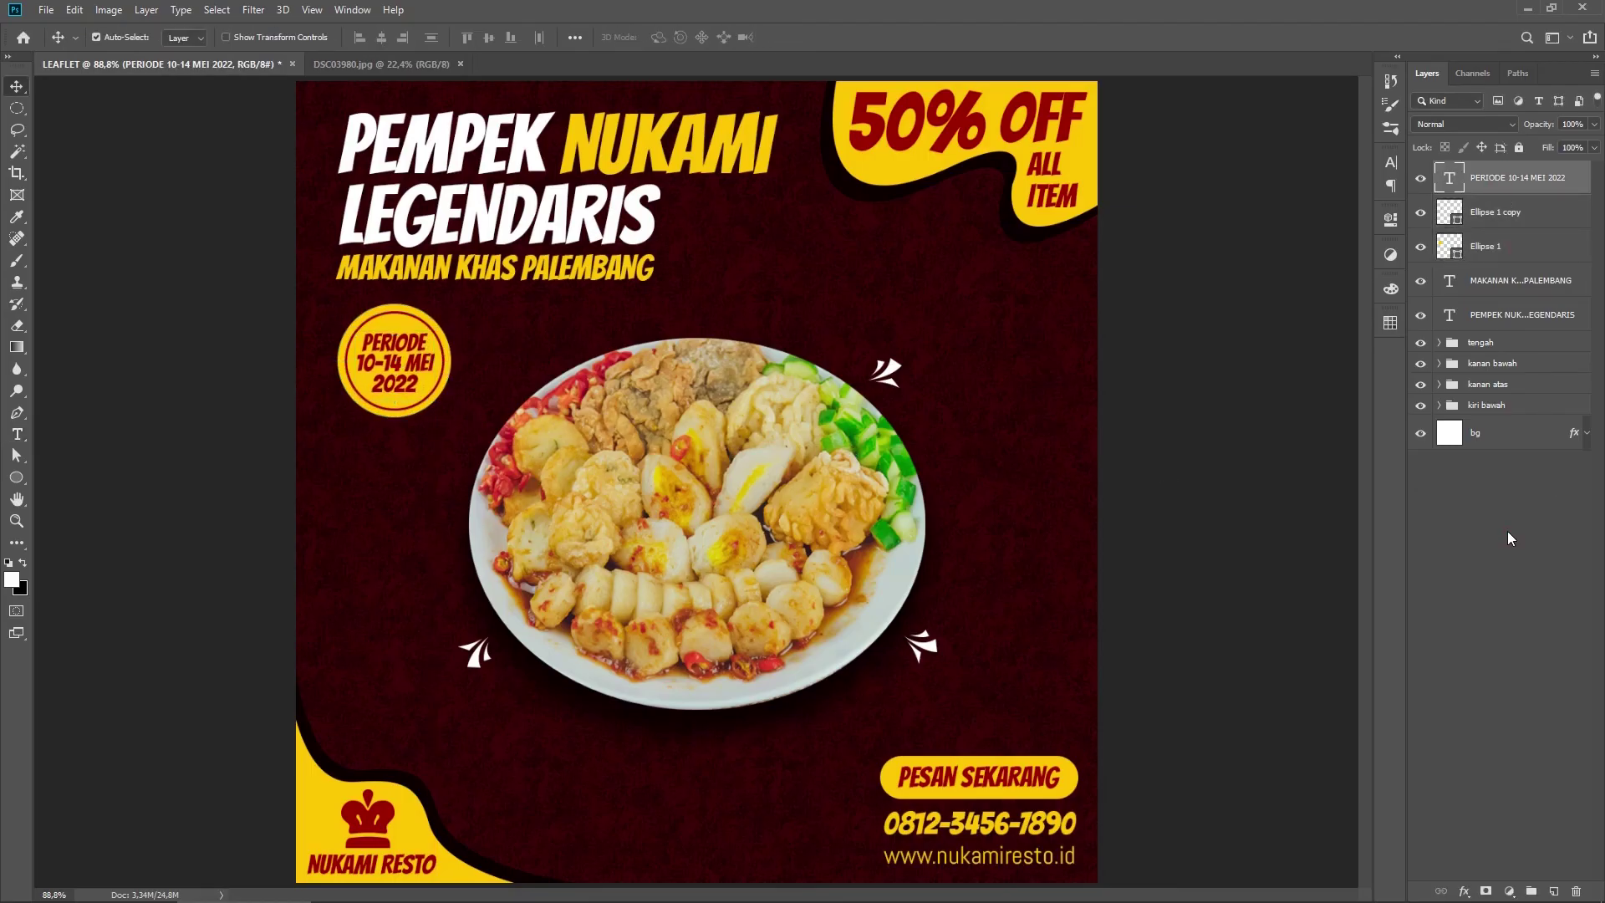
Step: Nudge the badge text and both circles slightly lower
left_click(1509, 537)
left_click(1517, 178)
left_click(1519, 254, "shift")
key("shift+Down")
key("shift+Down")
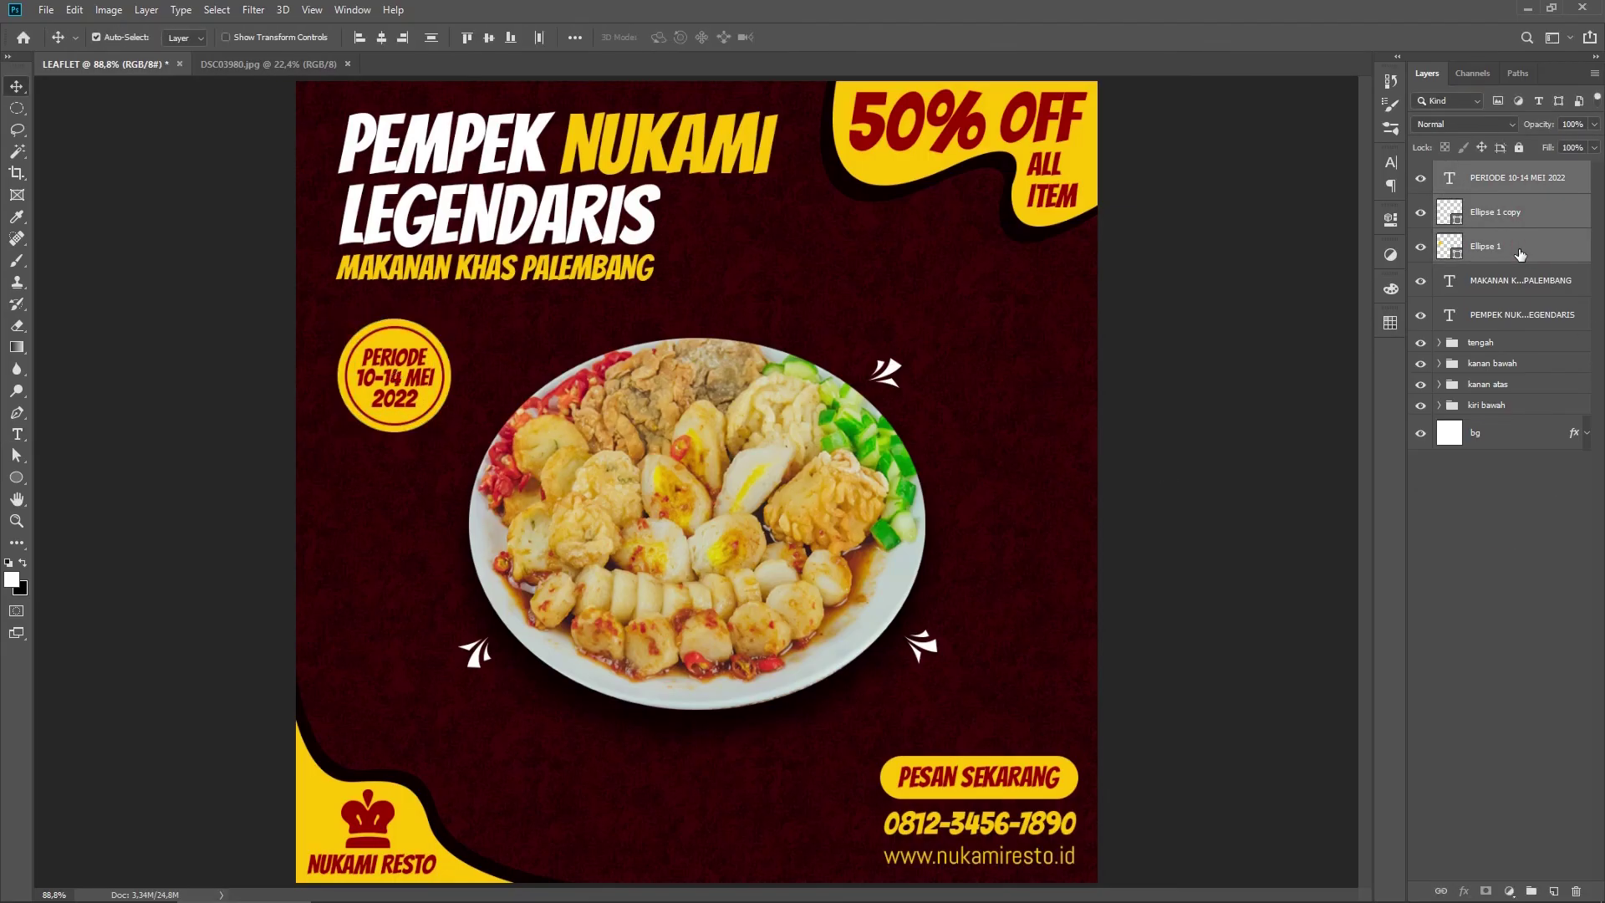
Step: Group the badge and title layers into a group named 'kiri atas'
left_click(1529, 314, "shift")
key("ctrl+g")
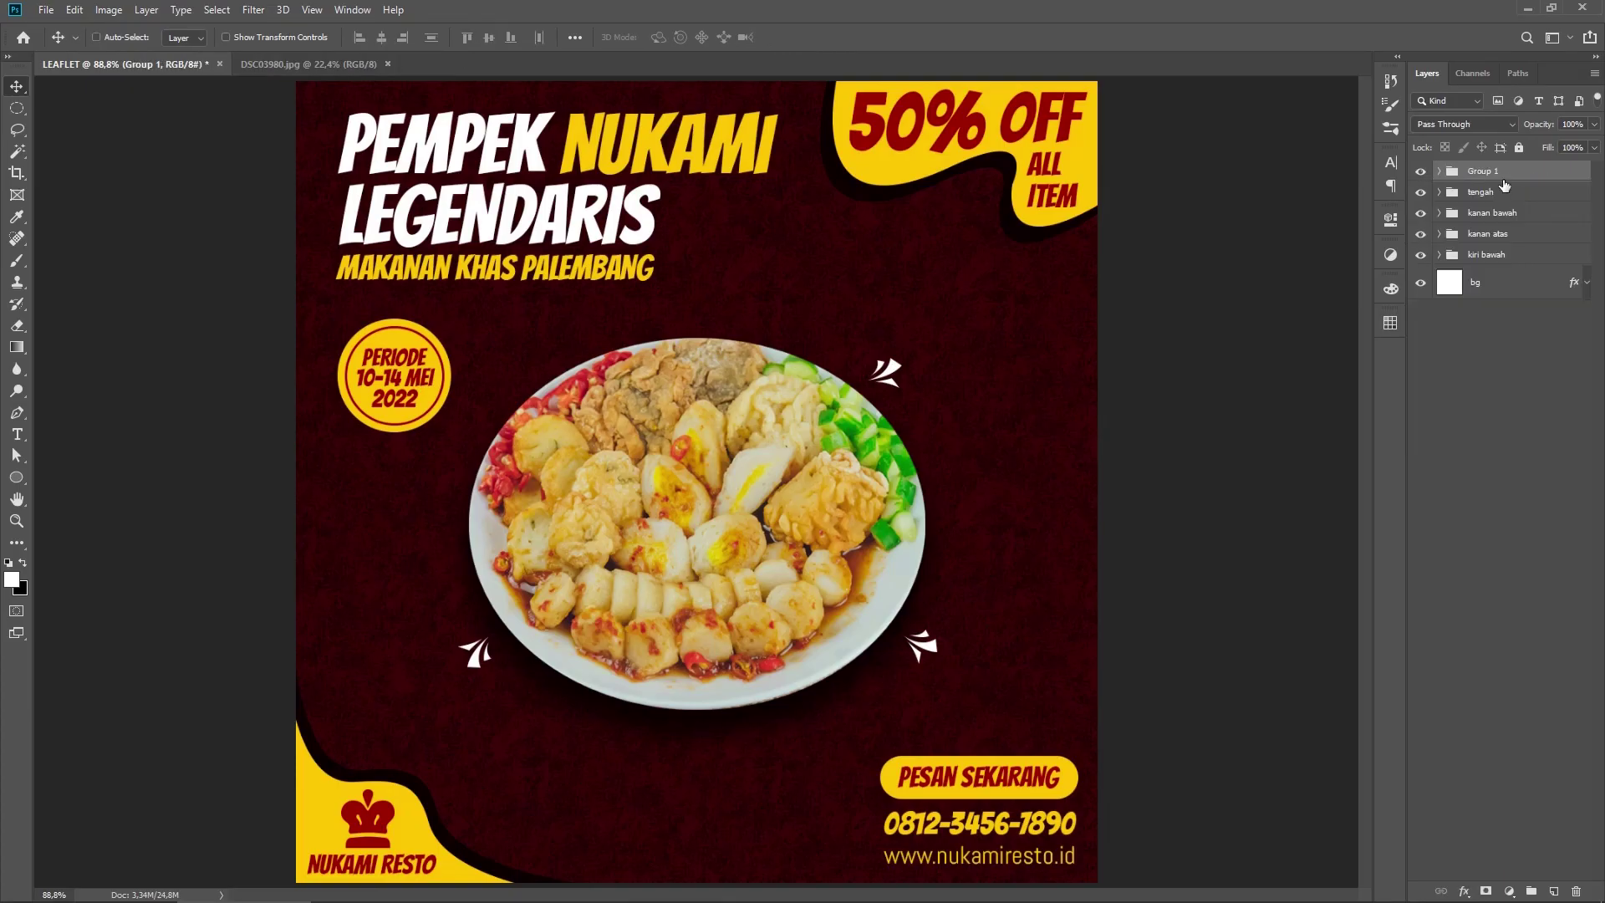
left_click(1489, 170)
type("kiri atas")
key("Return")
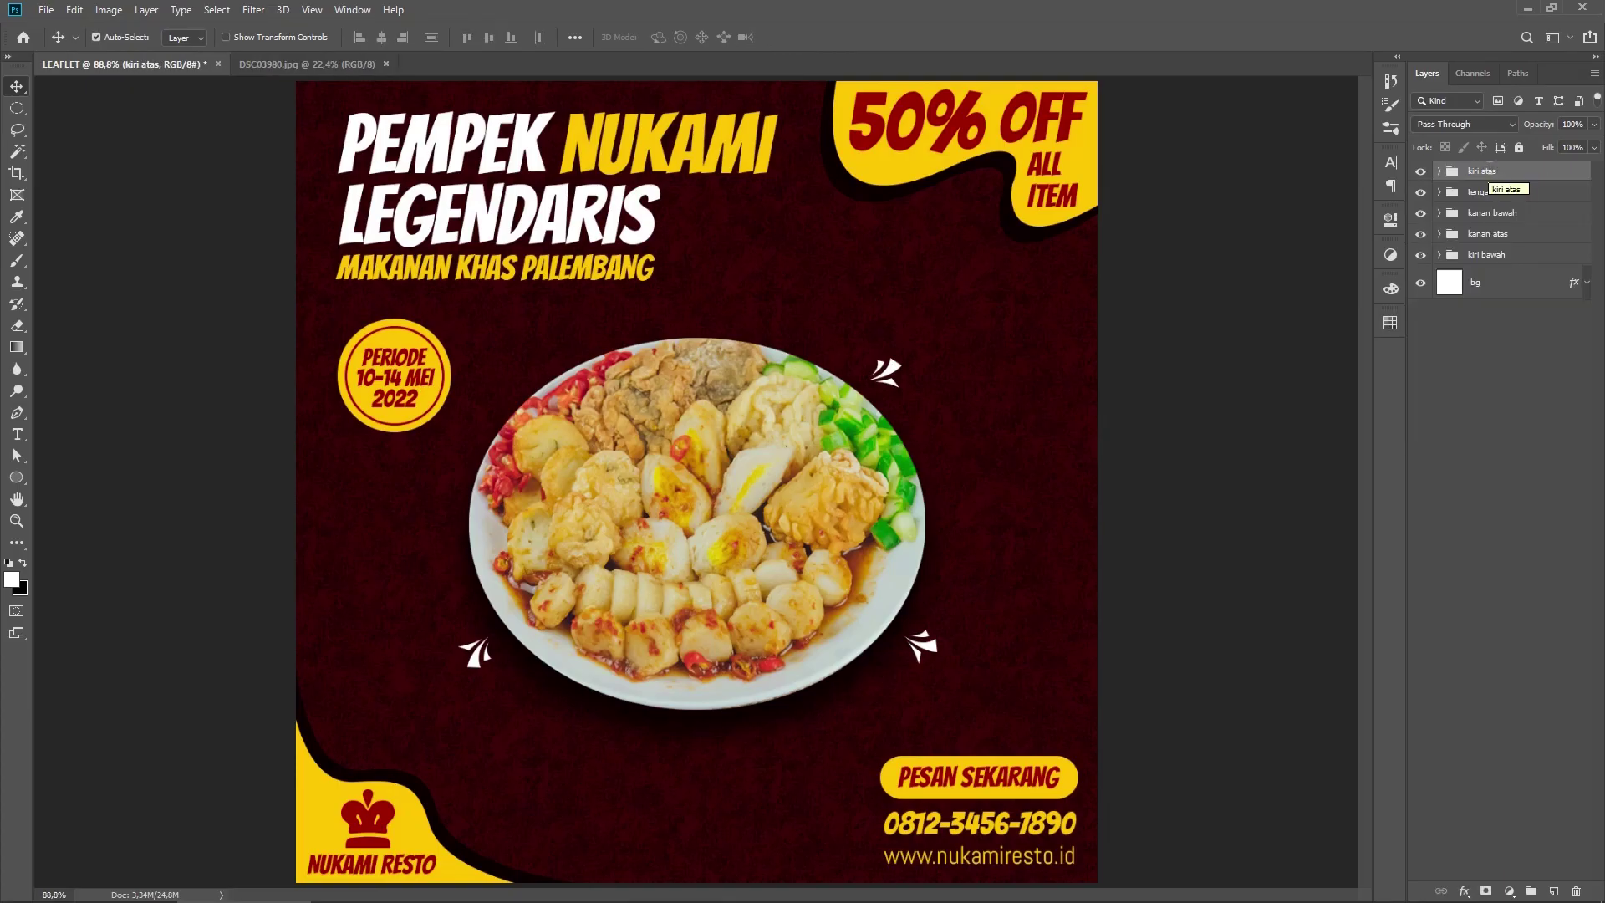
left_click(1516, 378)
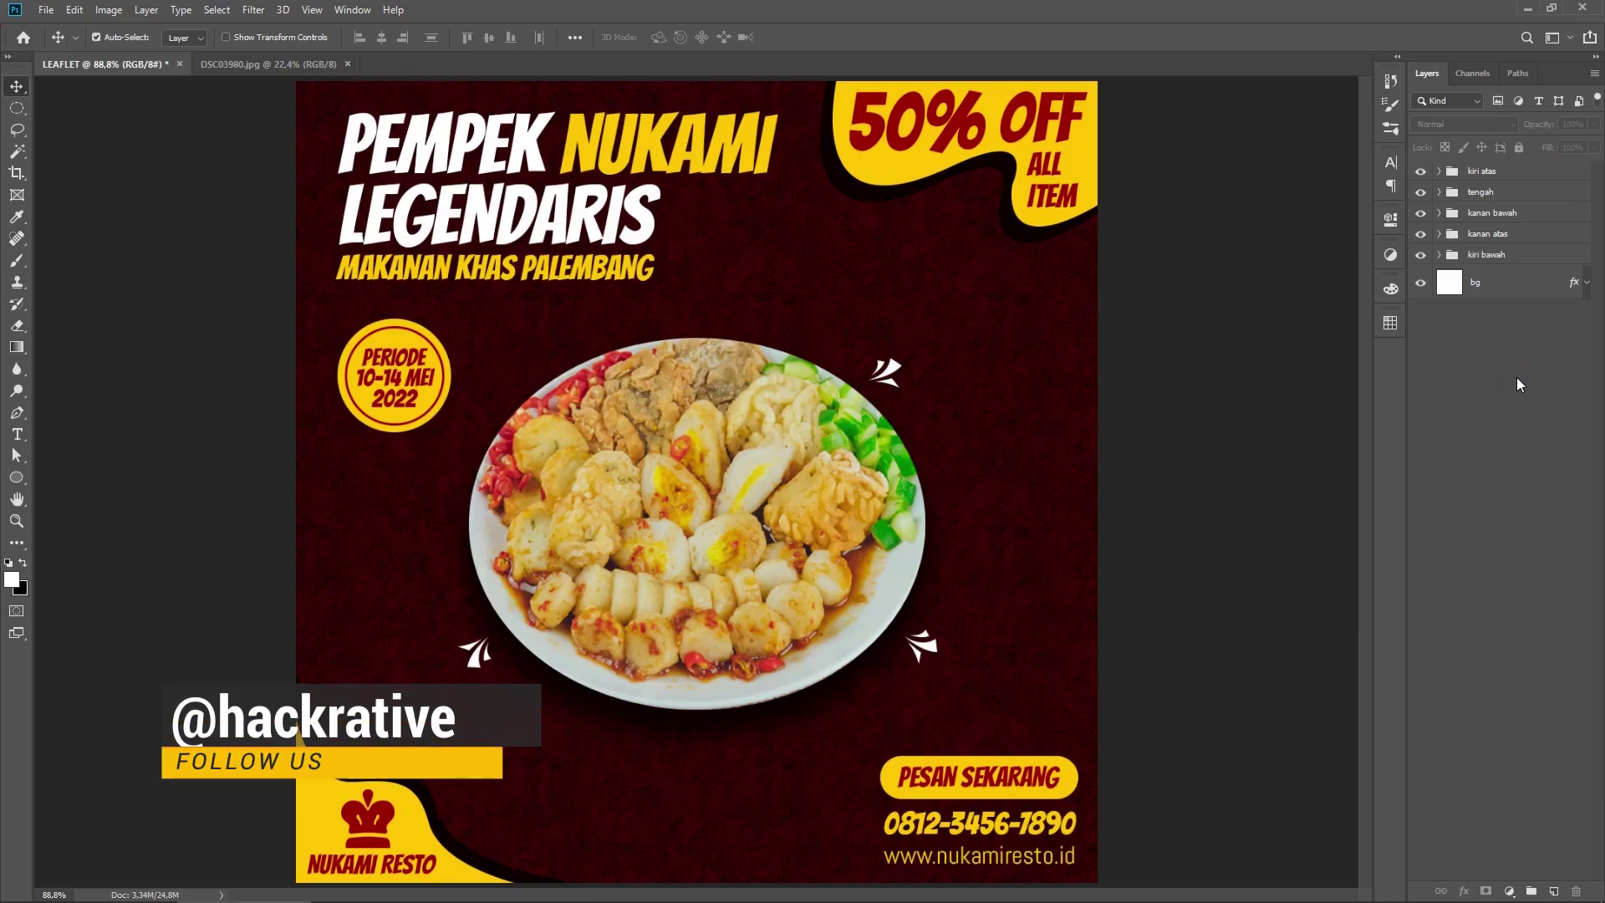